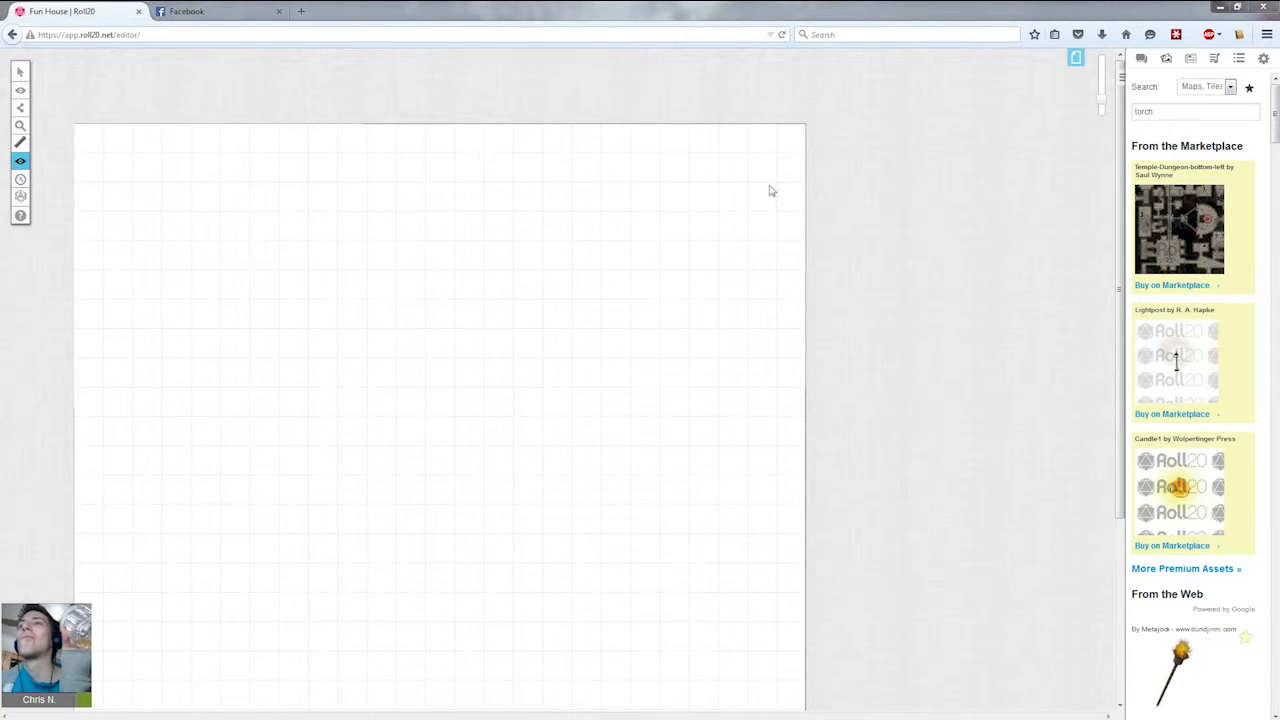
pyautogui.moveTo(1118, 186)
pyautogui.mouseDown()
pyautogui.moveTo(1117, 393)
pyautogui.moveTo(1130, 180)
pyautogui.mouseUp()
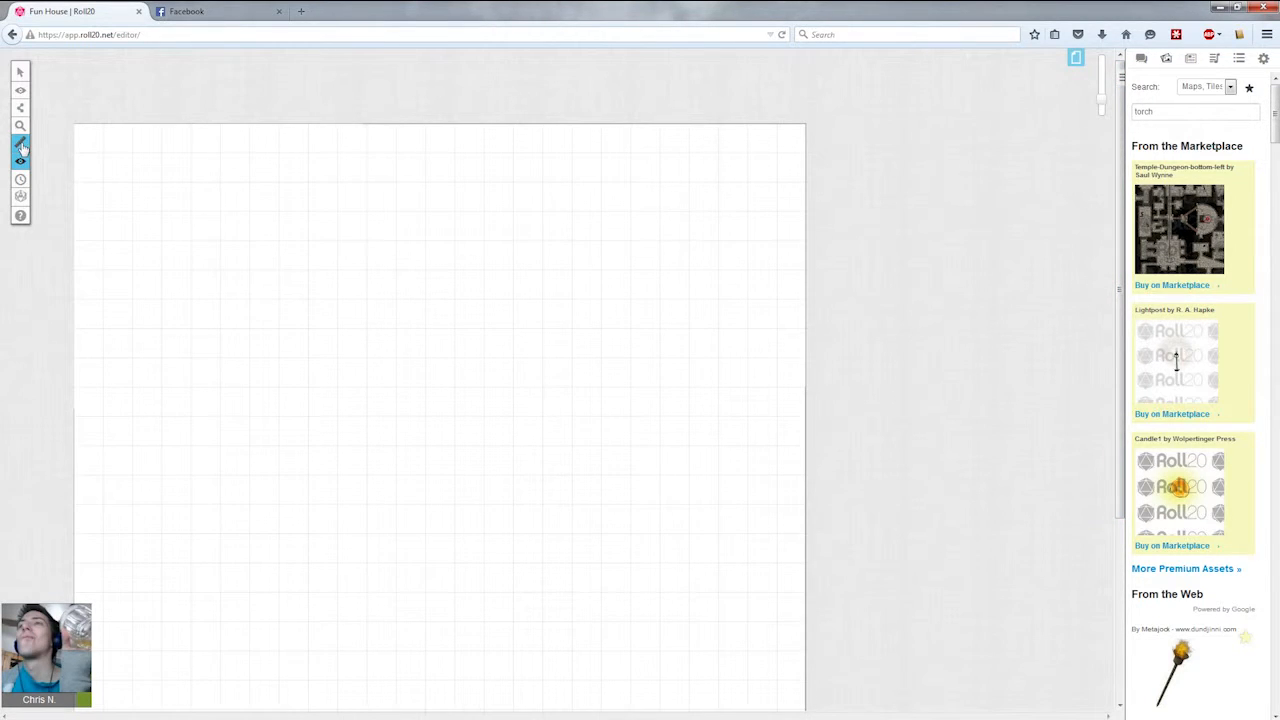
# Pick the Polygon/Line drawing tool and switch to the Map & Background layer.
pyautogui.moveTo(20, 108)
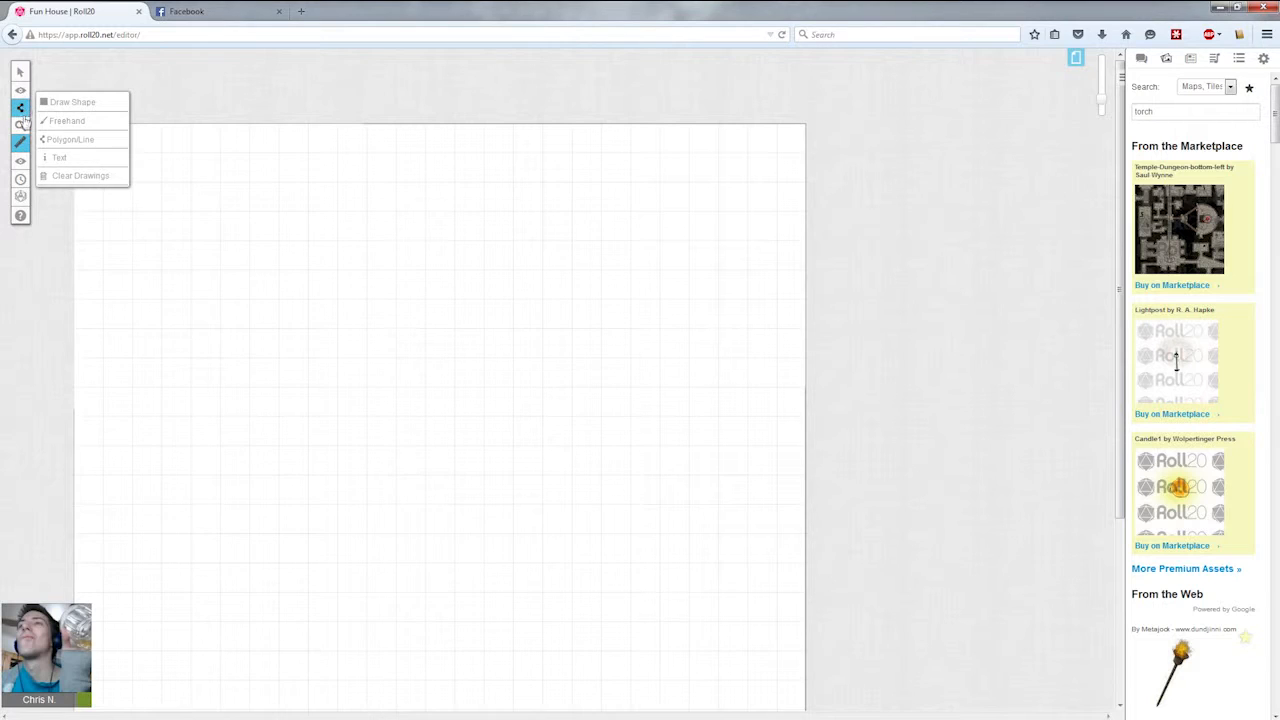
pyautogui.click(20, 108)
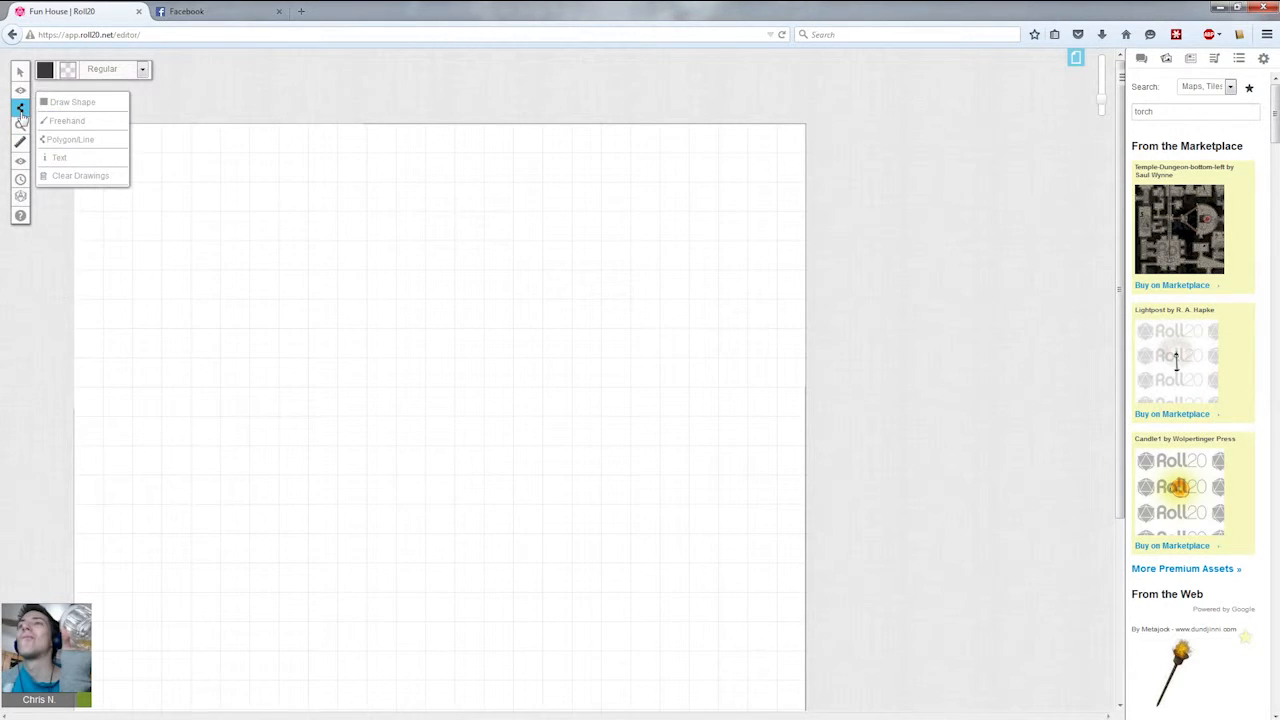
pyautogui.click(88, 143)
pyautogui.moveTo(22, 114)
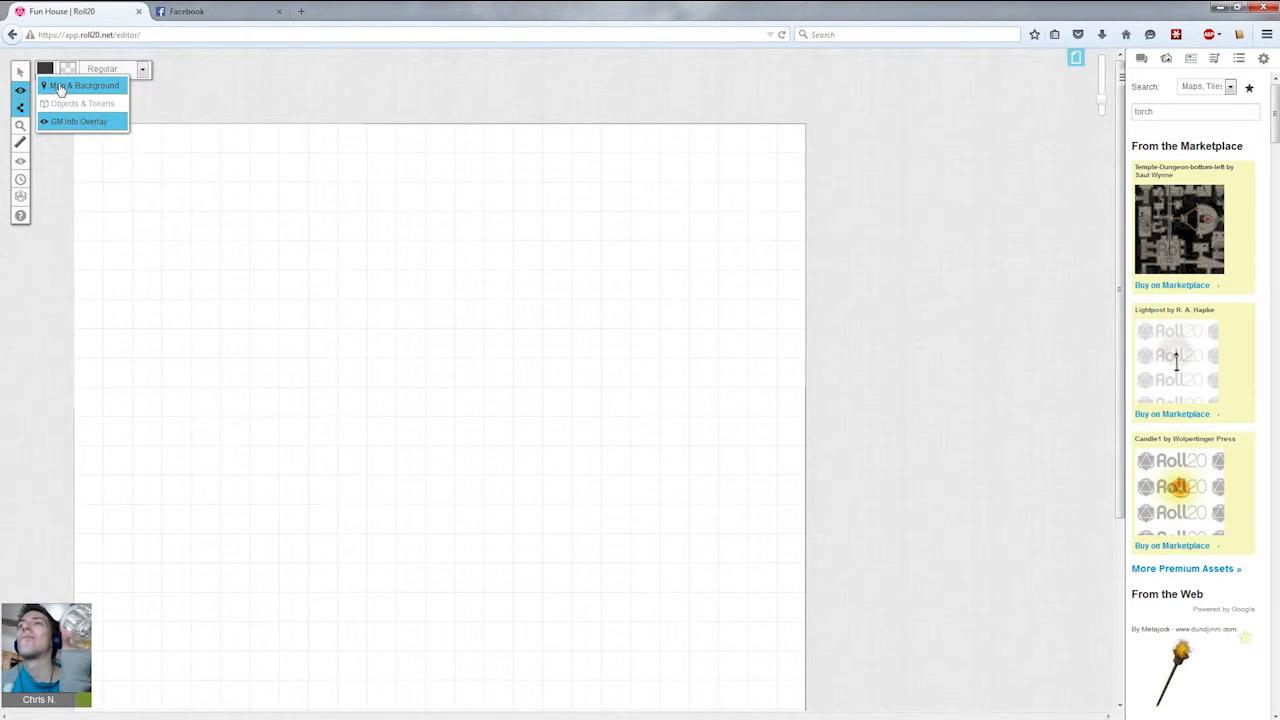
pyautogui.click(60, 89)
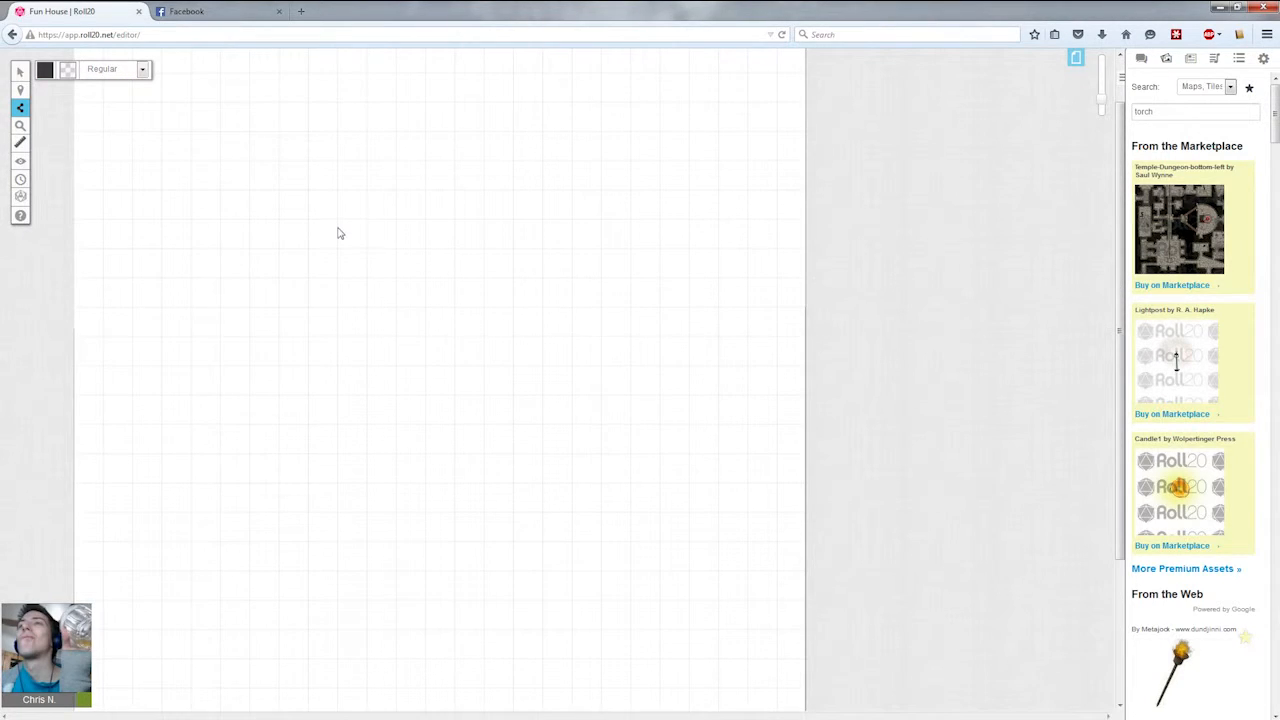
# Draw the room's upper walls as a polyline: a diagonal, a long top edge, another diagonal and the right wall.
pyautogui.scroll(2, 263, 240)
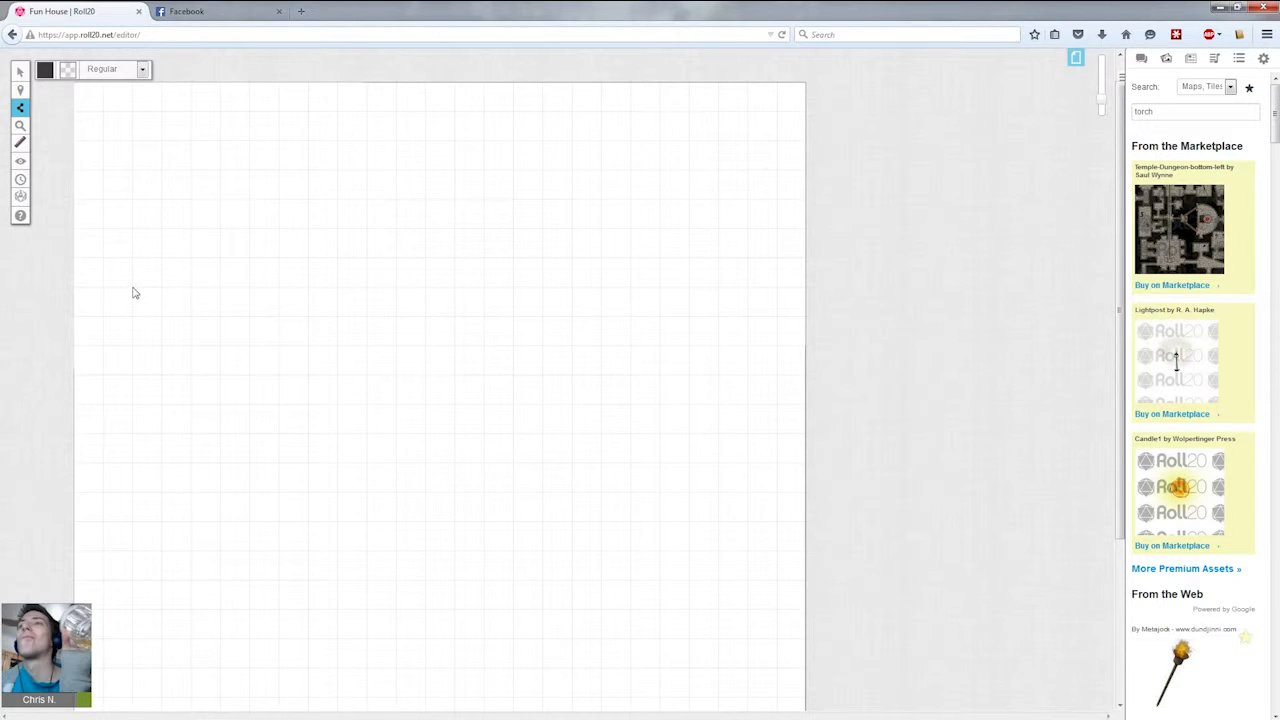
pyautogui.click(250, 142)
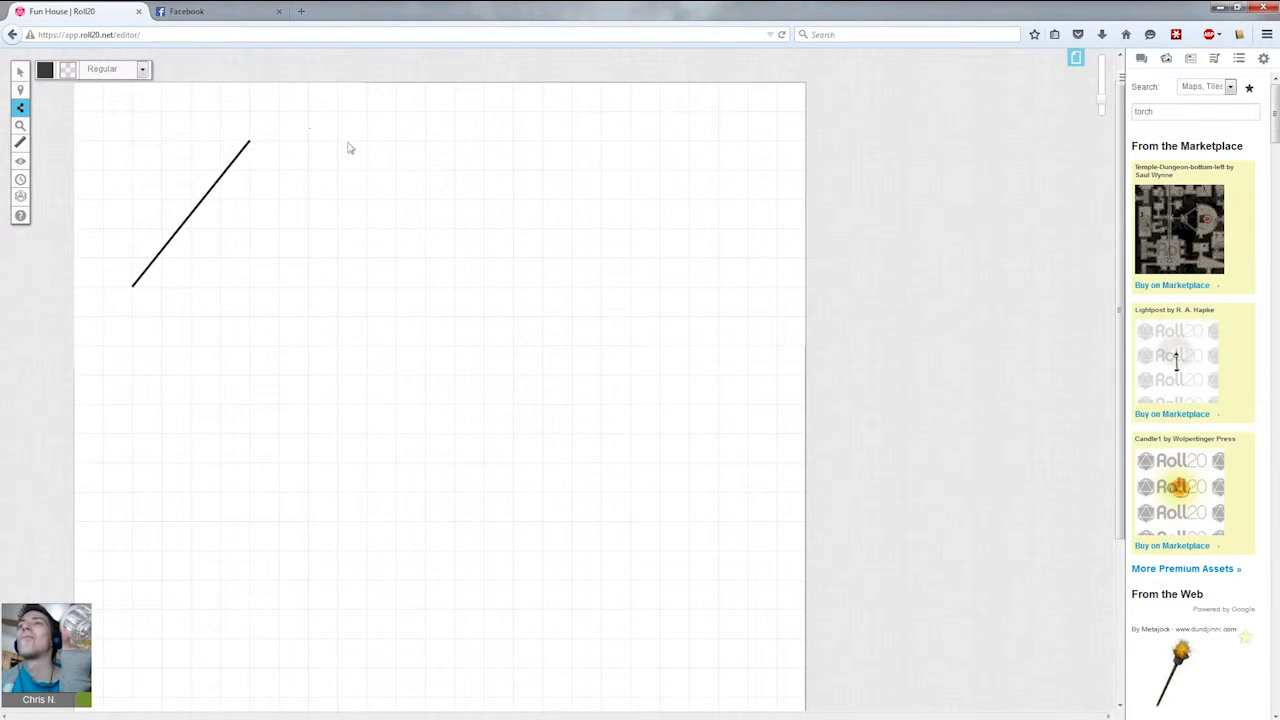
pyautogui.click(630, 141)
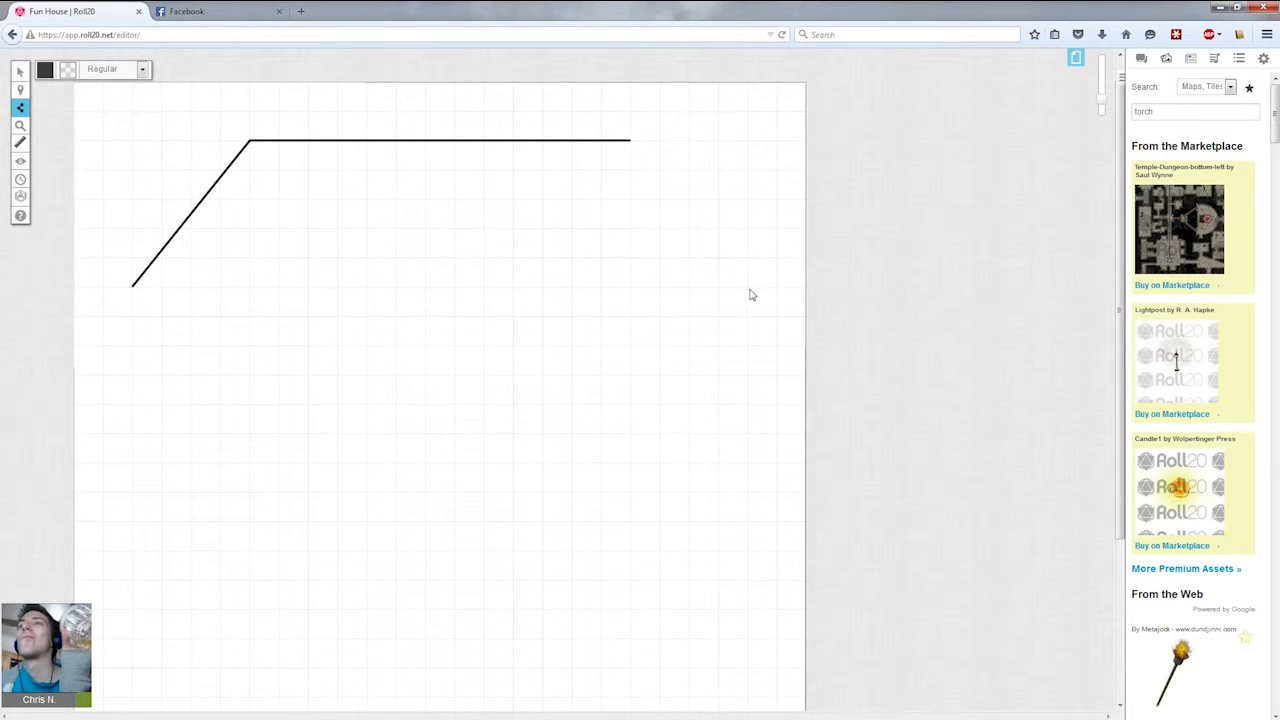
pyautogui.click(746, 291)
pyautogui.scroll(-3, 747, 357)
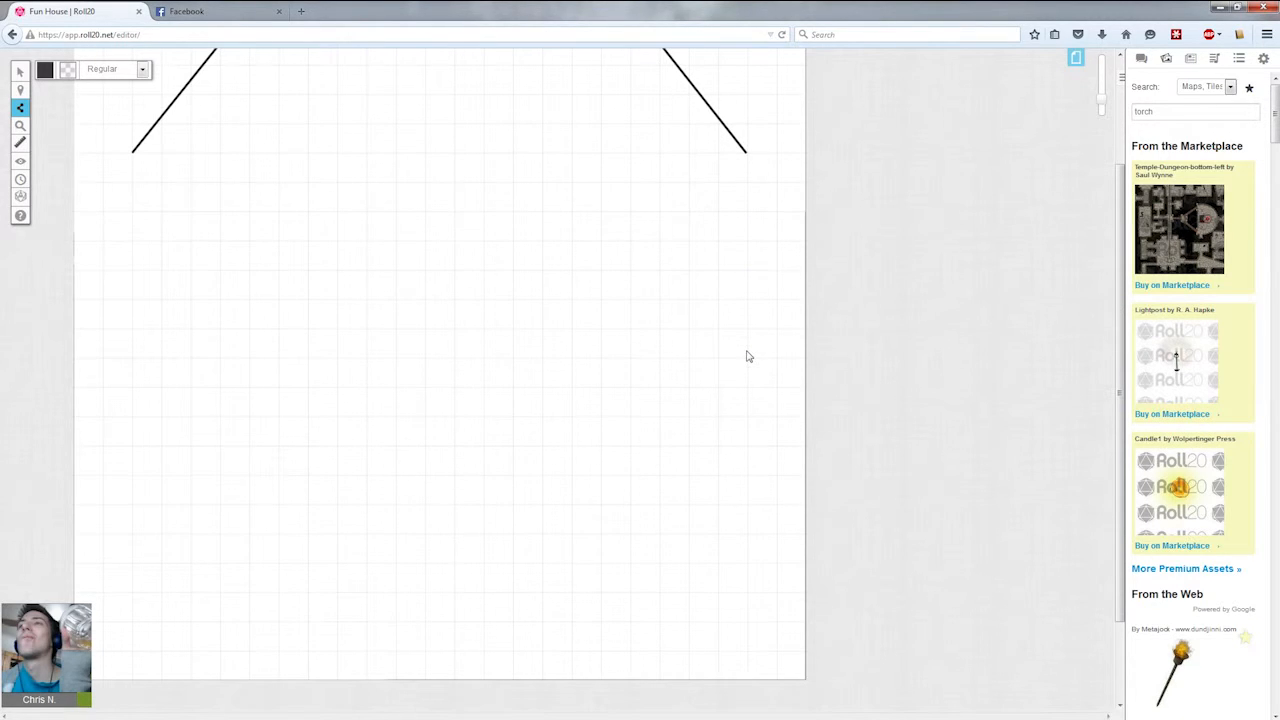
pyautogui.click(748, 394)
pyautogui.scroll(2, 748, 394)
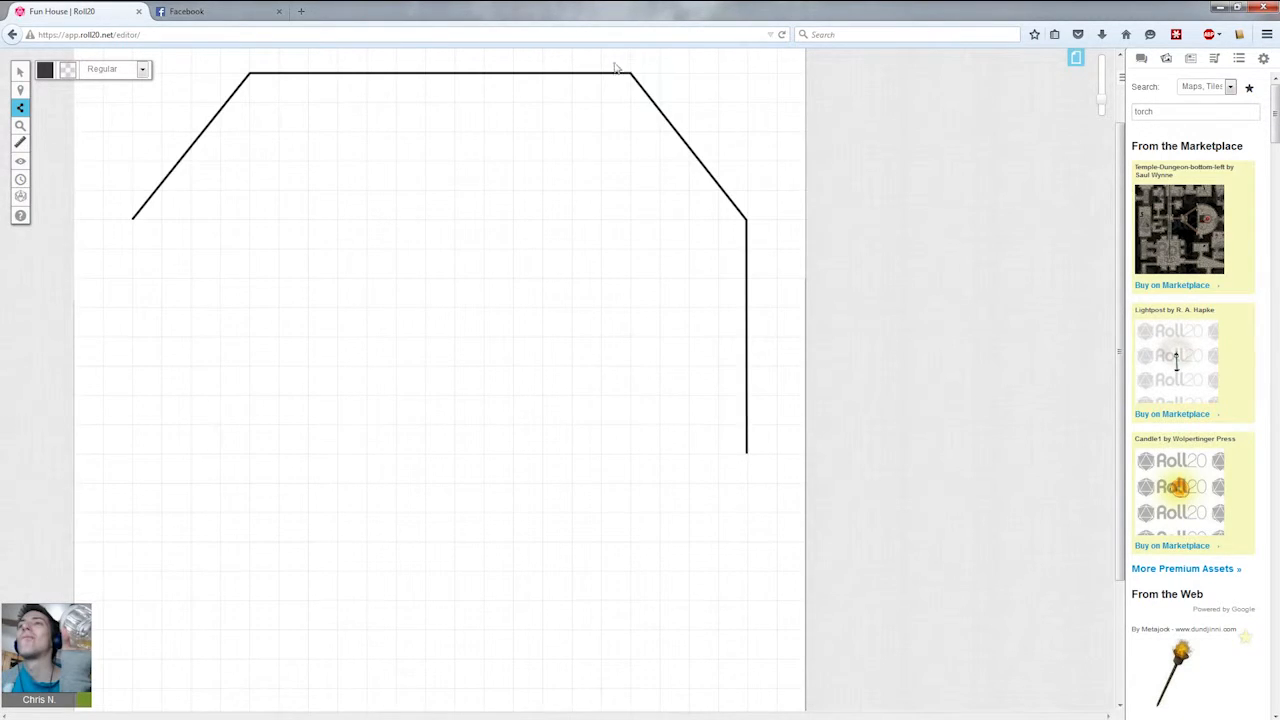
pyautogui.scroll(-2, 731, 505)
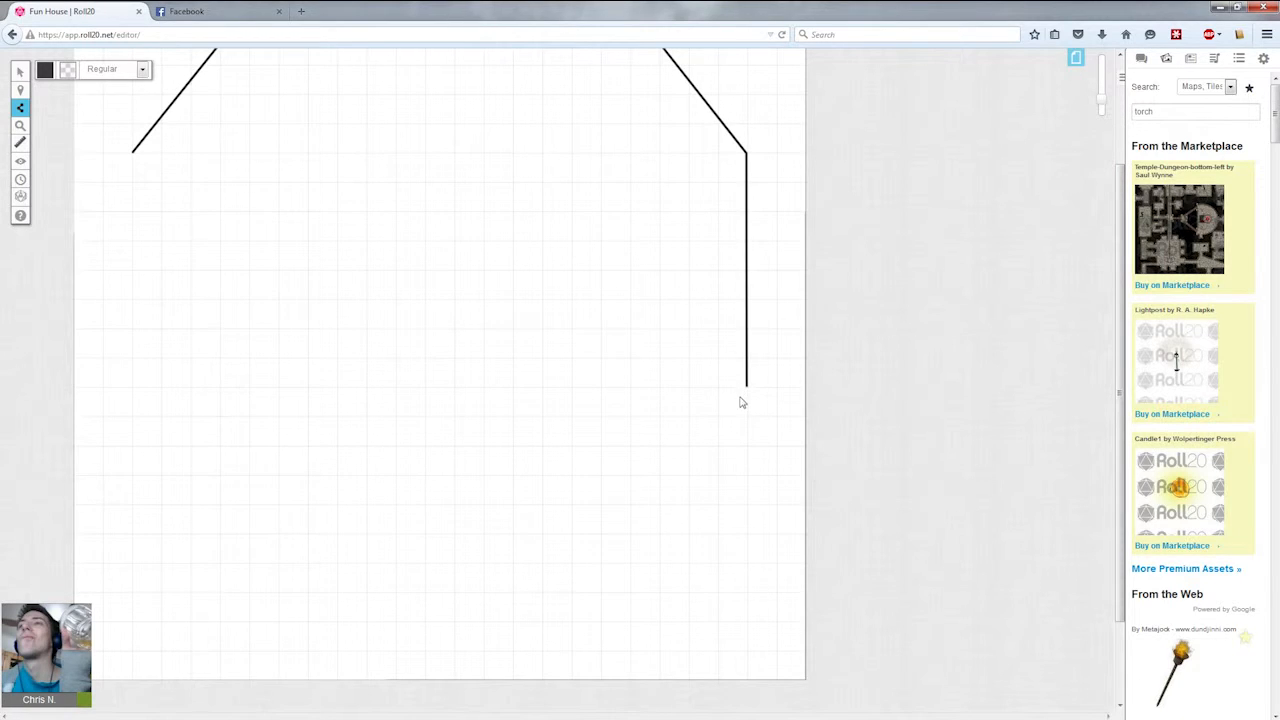
pyautogui.scroll(2, 741, 402)
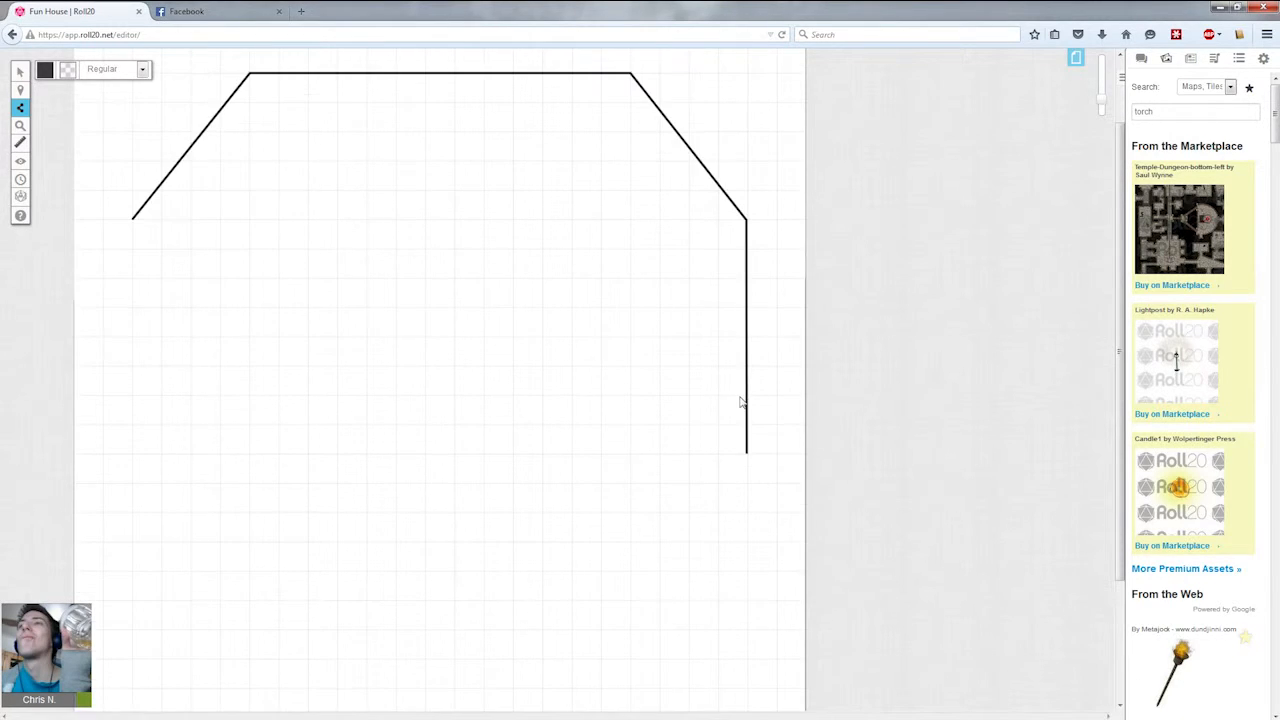
pyautogui.scroll(-1, 741, 402)
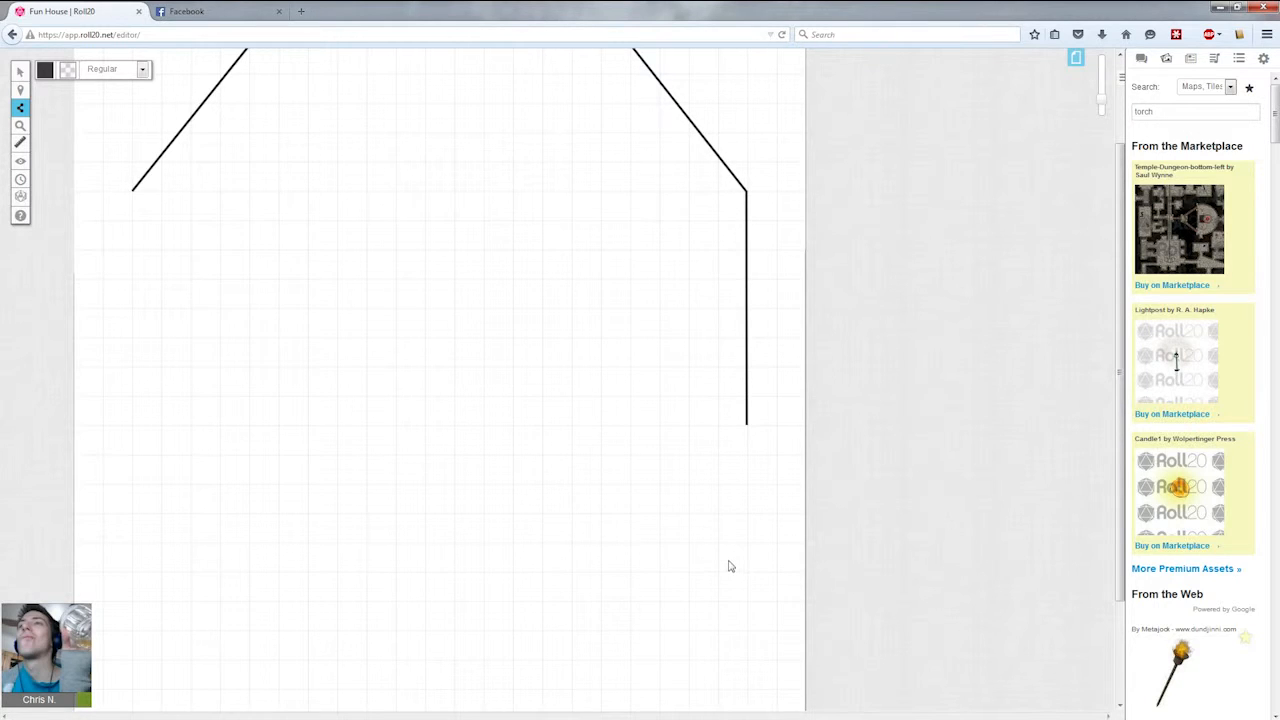
# Continue the polyline with the lower-right diagonal and bottom edge, redoing one misplaced corner point.
pyautogui.click(601, 575)
pyautogui.scroll(2, 601, 578)
pyautogui.scroll(-1, 601, 579)
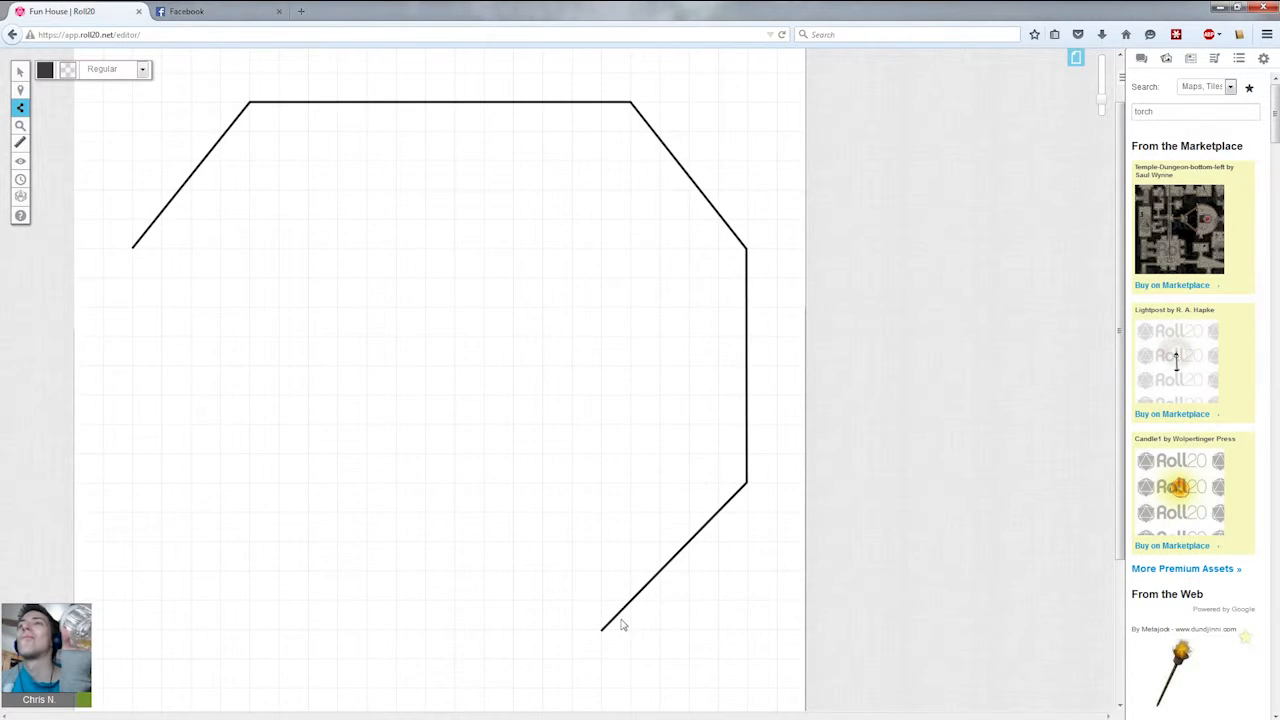
pyautogui.hotkey('ctrl', 'z')
pyautogui.click(632, 630)
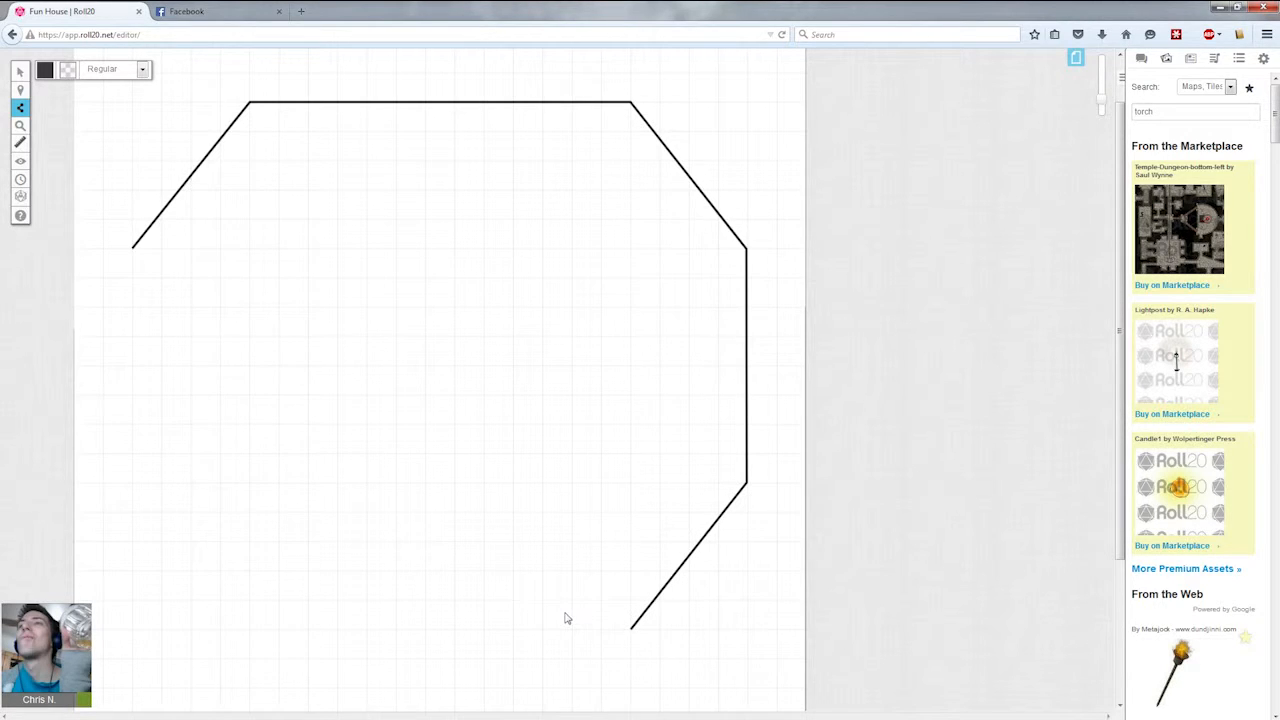
pyautogui.scroll(-1, 472, 628)
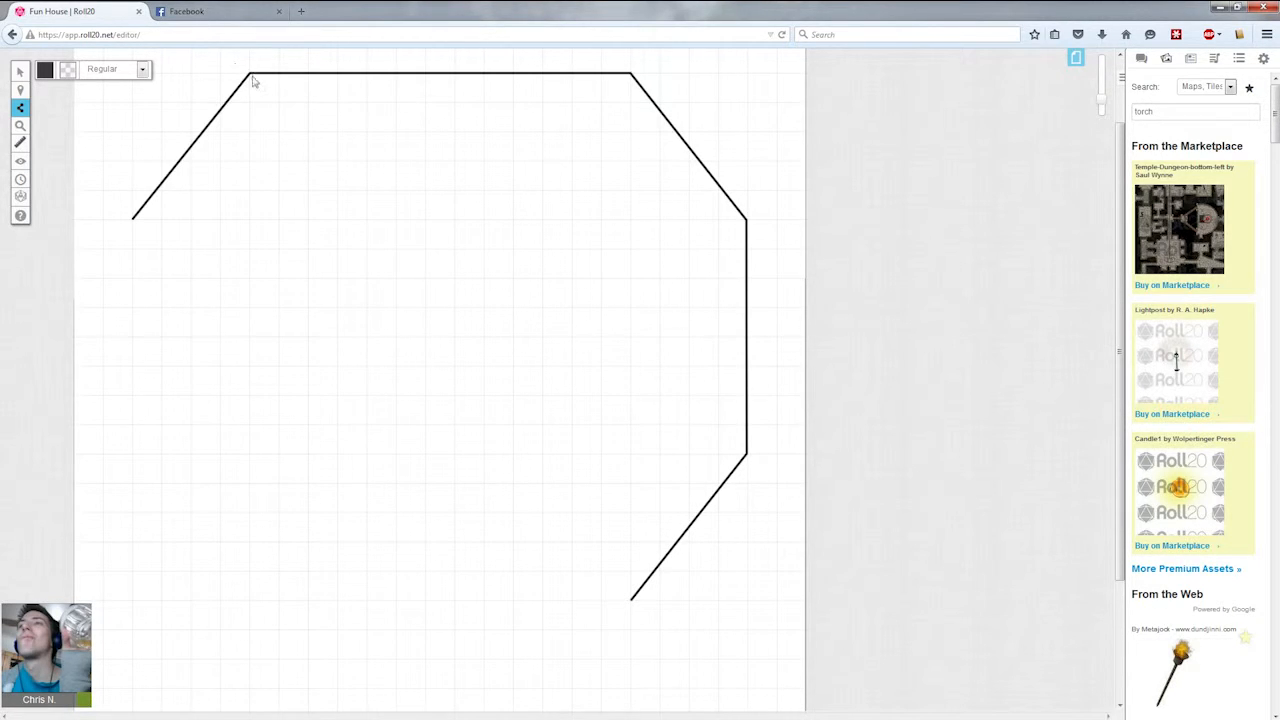
pyautogui.click(251, 601)
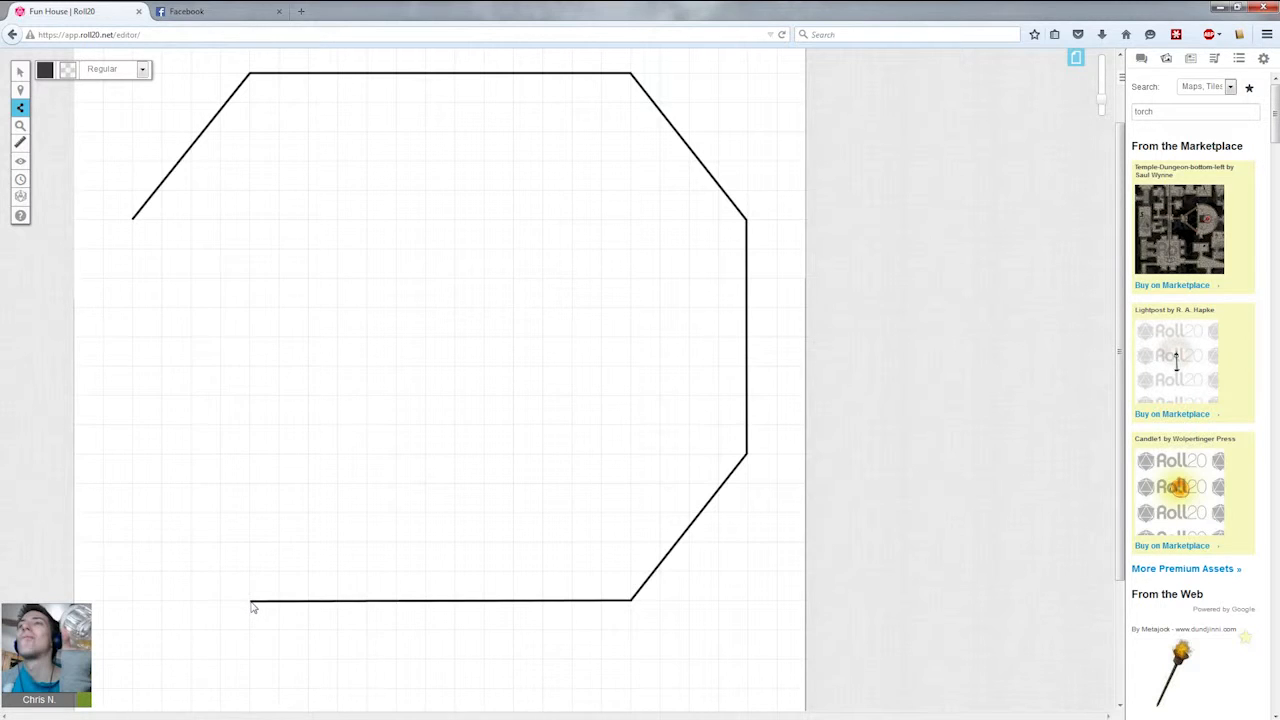
# Close the octagonal room with lower-left diagonal and left wall segments, leaving a door gap in the left wall.
pyautogui.click(133, 460)
pyautogui.moveTo(134, 368); pyautogui.dragTo(132, 456)
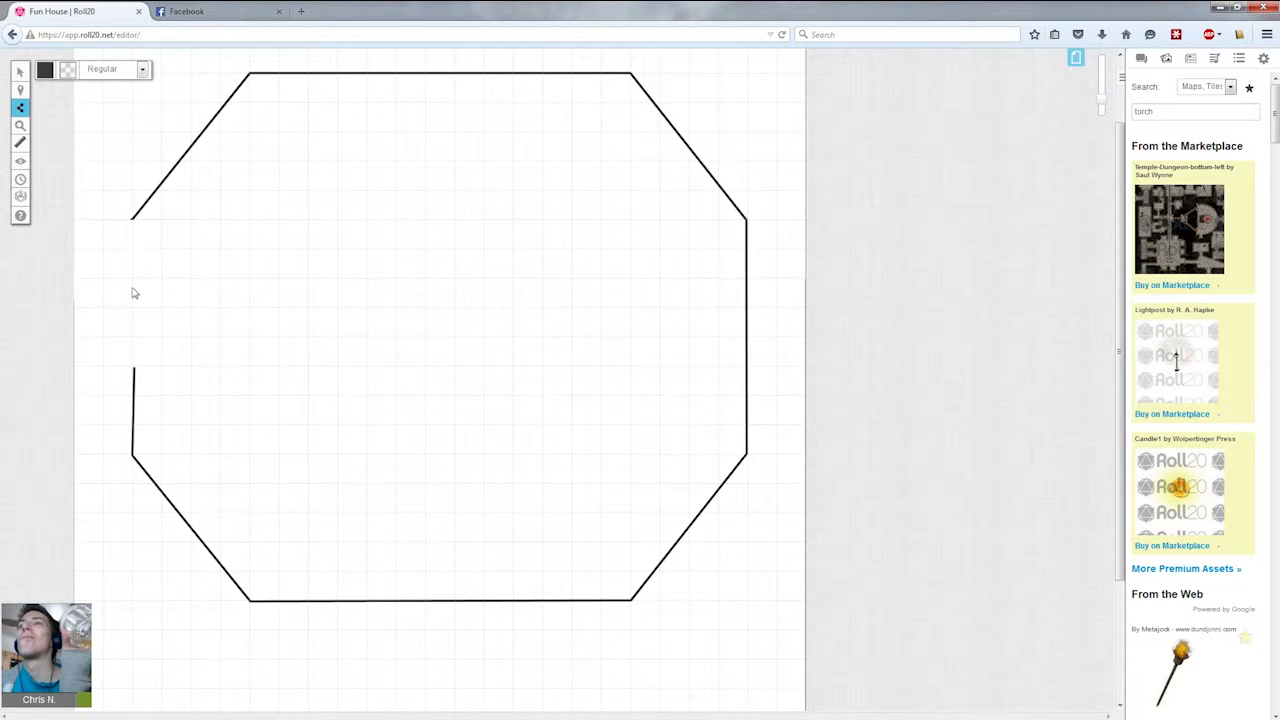
pyautogui.moveTo(133, 220); pyautogui.dragTo(131, 306)
pyautogui.scroll(-3, 681, 561)
pyautogui.scroll(4, 681, 561)
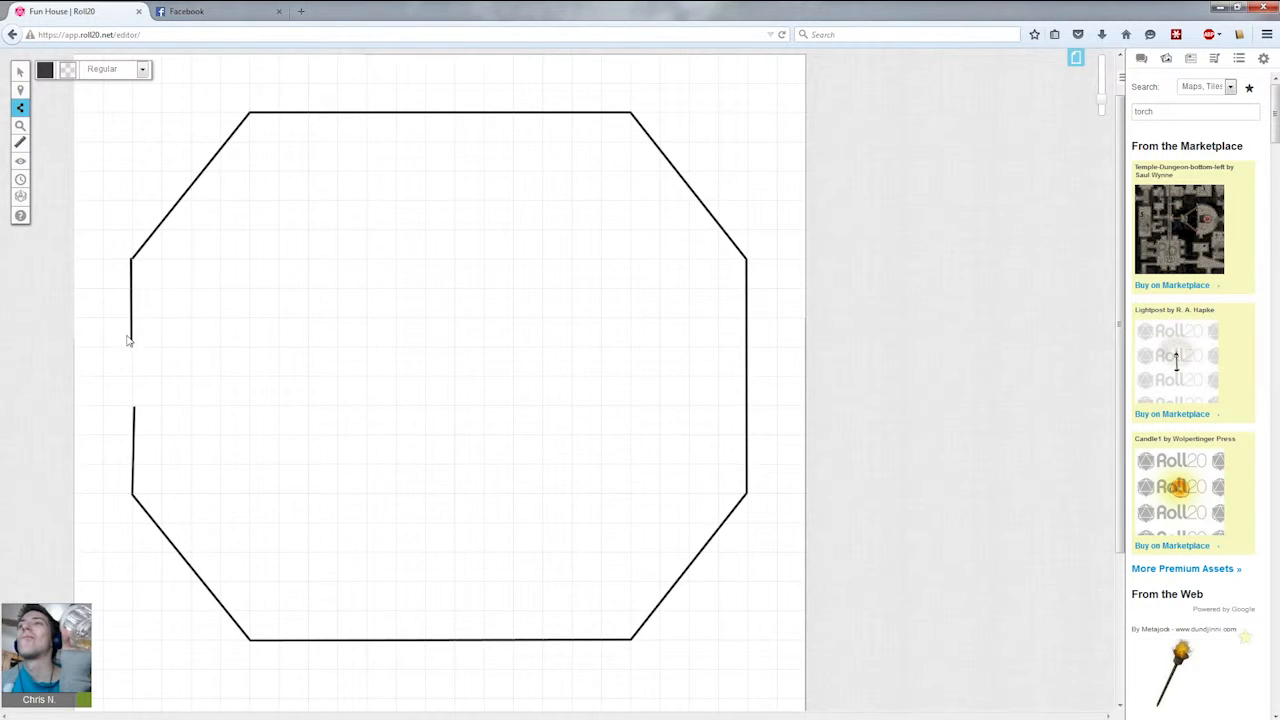
# Search the art library for double door.
pyautogui.moveTo(1195, 112); pyautogui.dragTo(940, 127)
pyautogui.write('double')
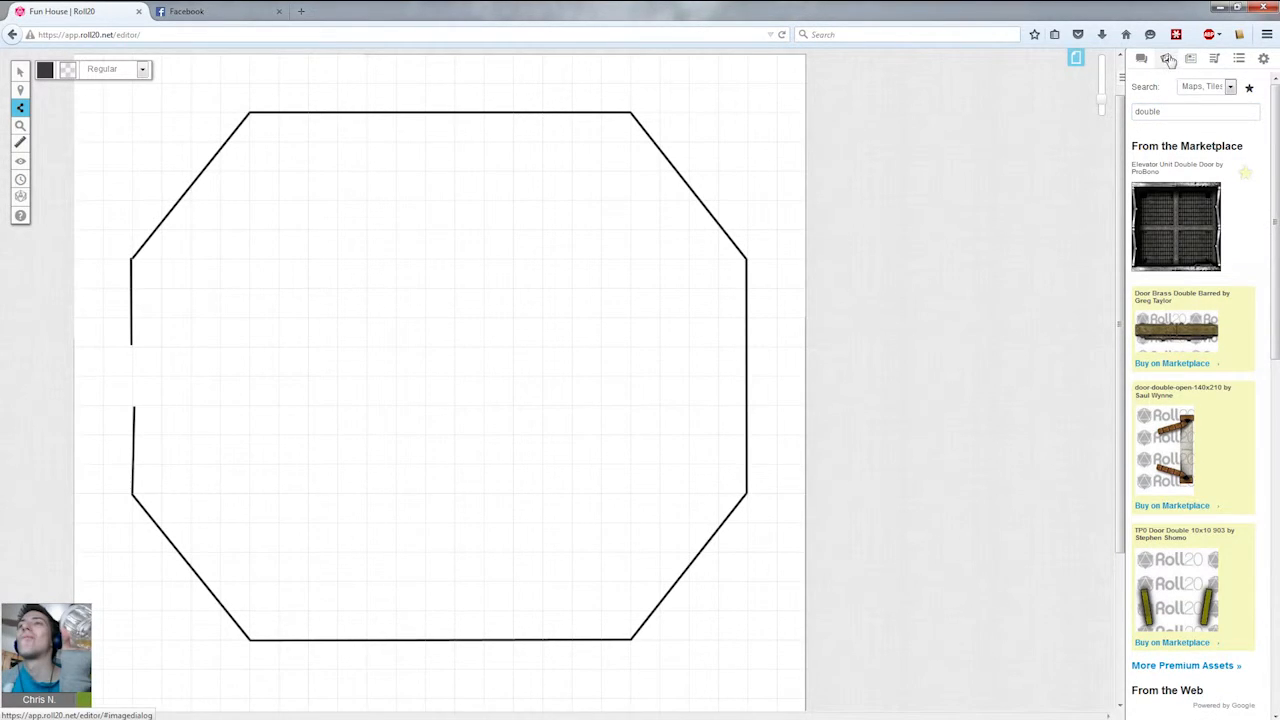
pyautogui.click(1166, 60)
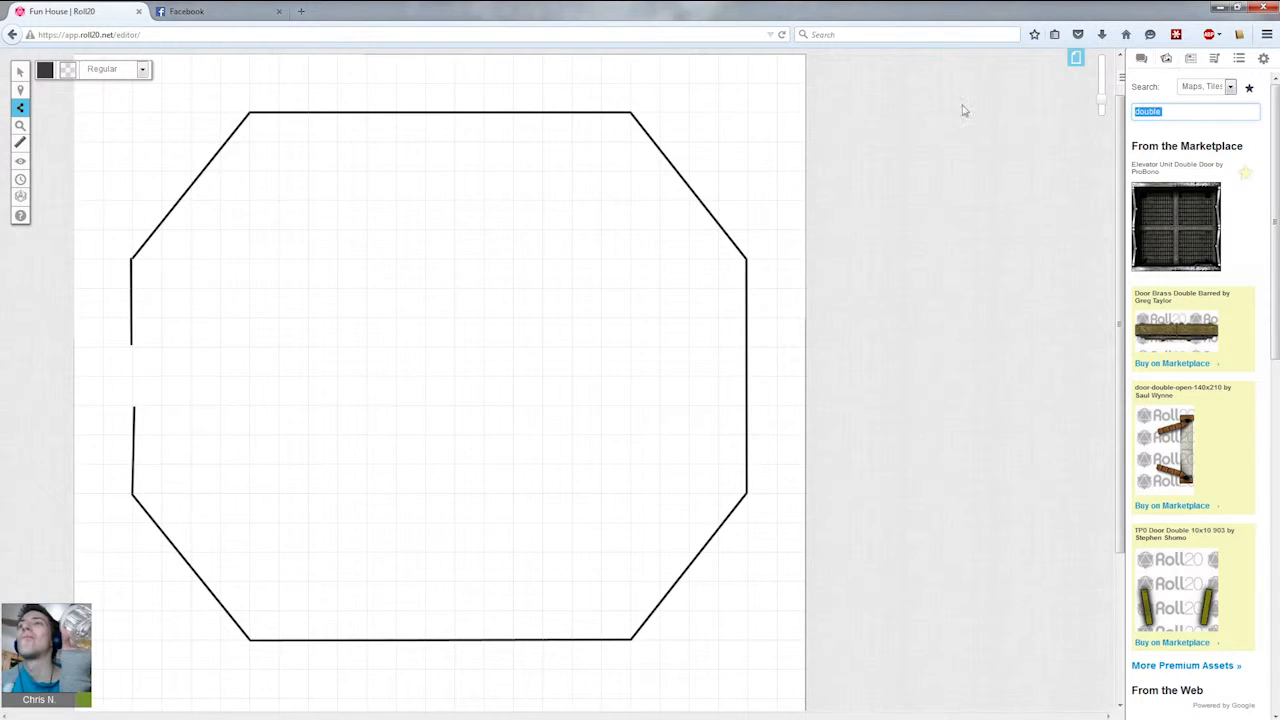
pyautogui.write('double')
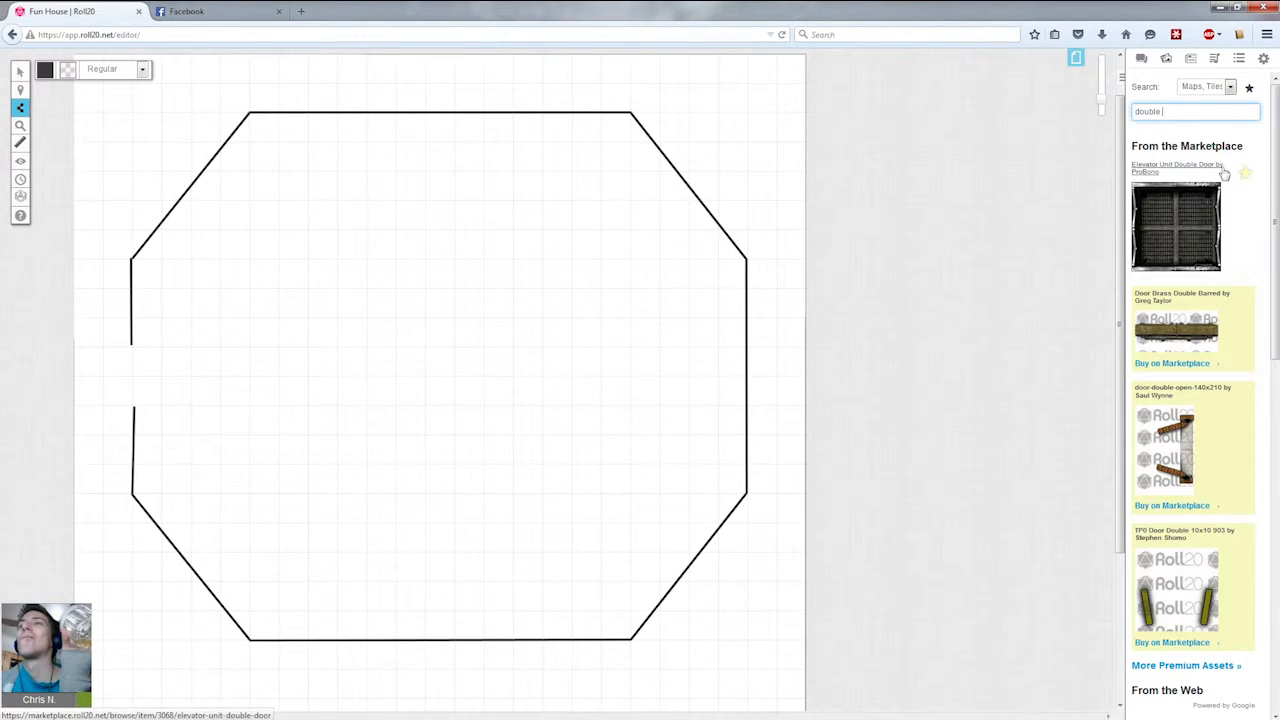
pyautogui.write(' door')
pyautogui.press('Return')
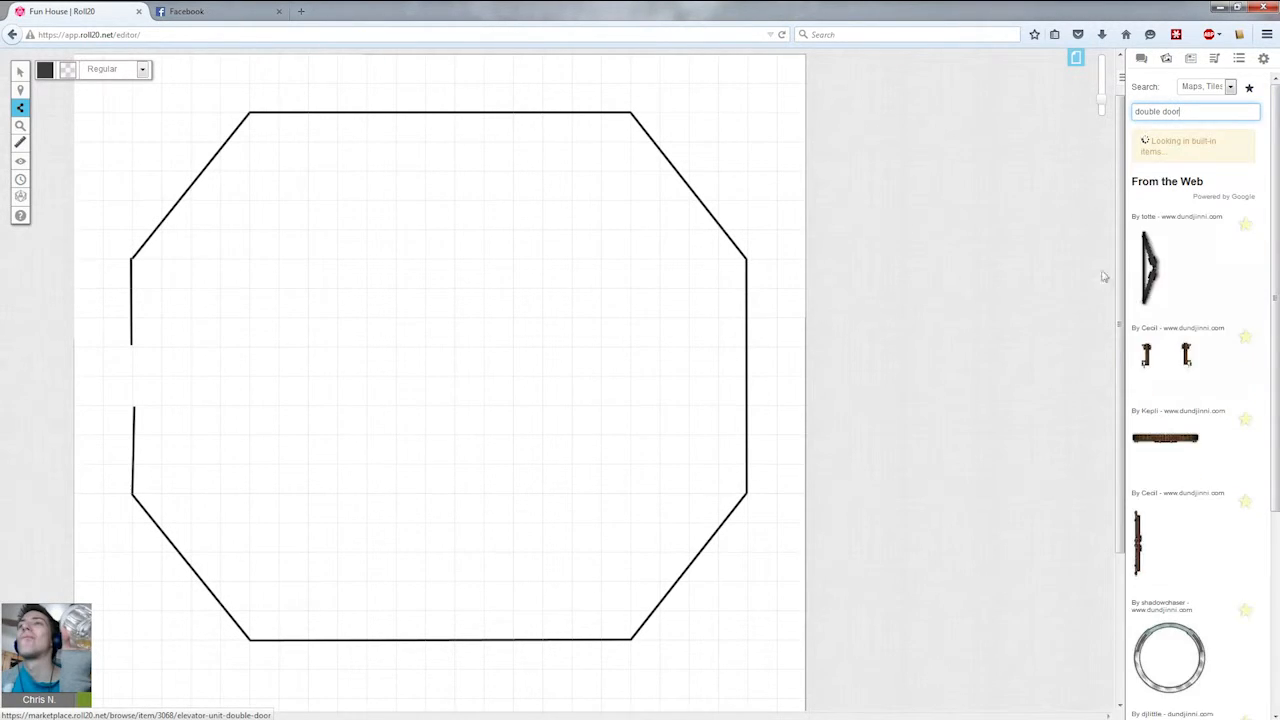
# Place a vertical double door image from the web results next to the left wall's gap.
pyautogui.scroll(-5, 1200, 440)
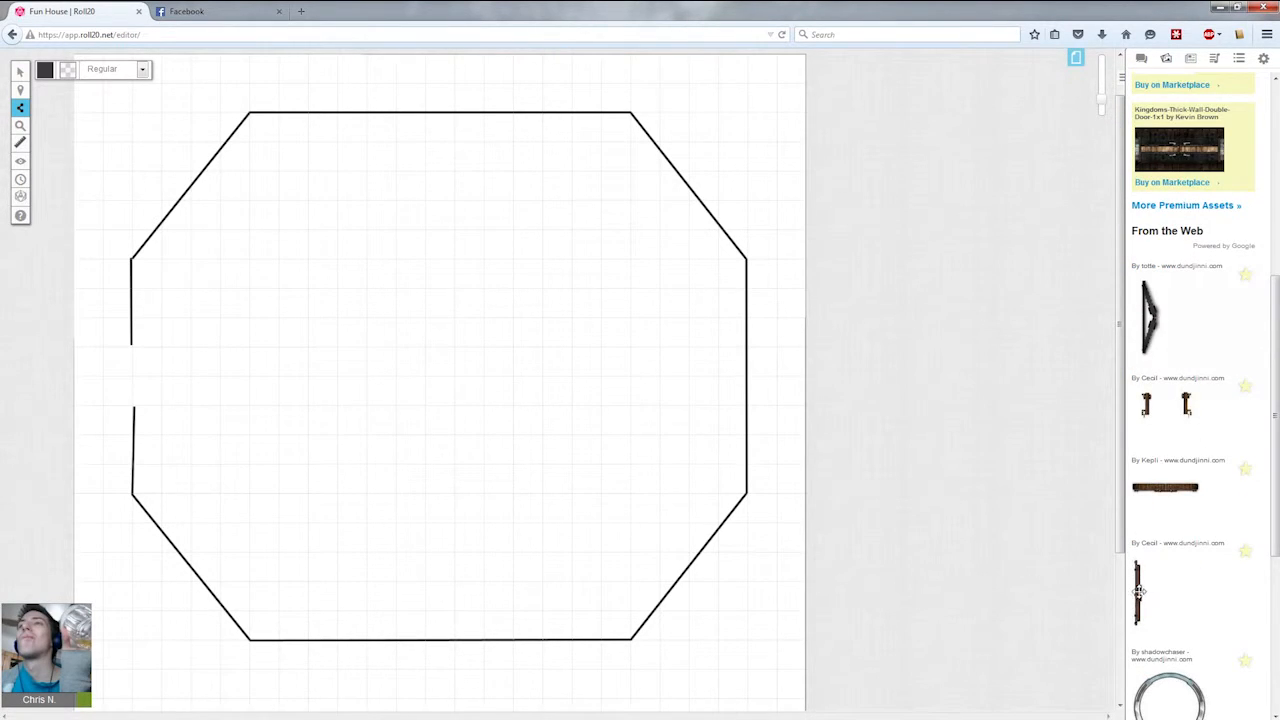
pyautogui.moveTo(1140, 590); pyautogui.dragTo(134, 380)
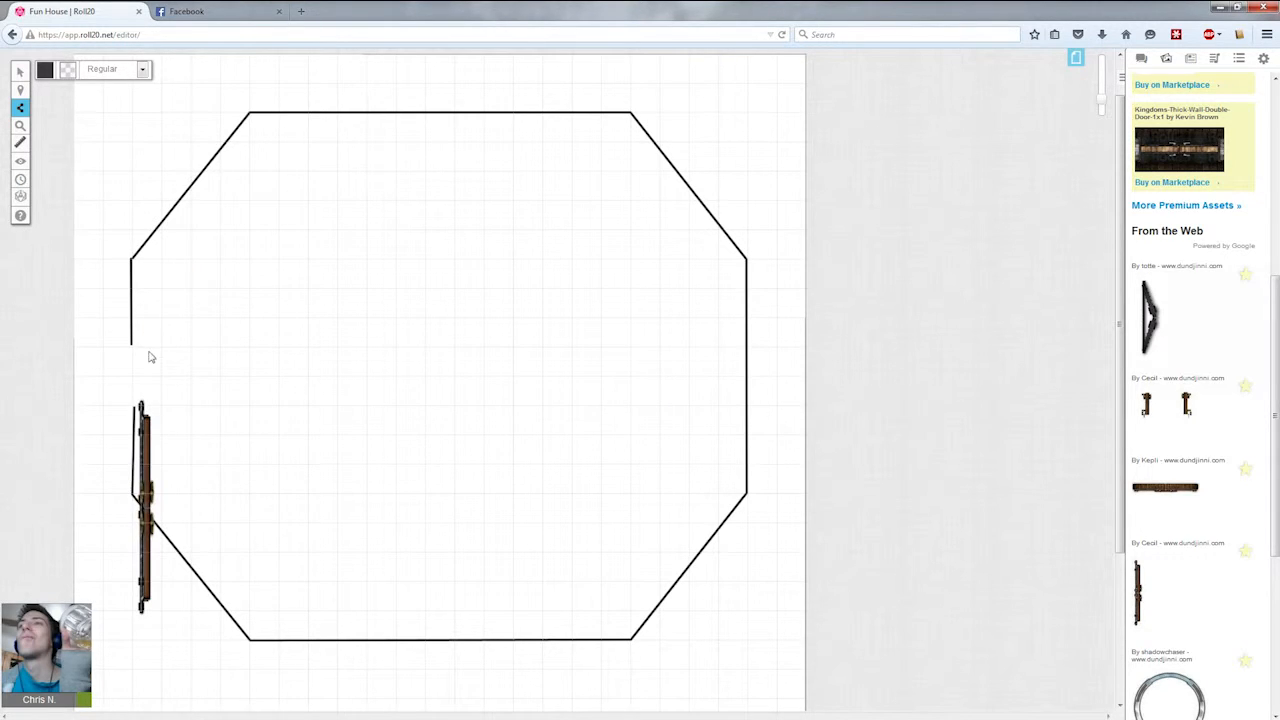
# Move the door and shrink it to roughly the width of the wall gap.
pyautogui.click(20, 71)
pyautogui.moveTo(146, 452); pyautogui.dragTo(178, 328)
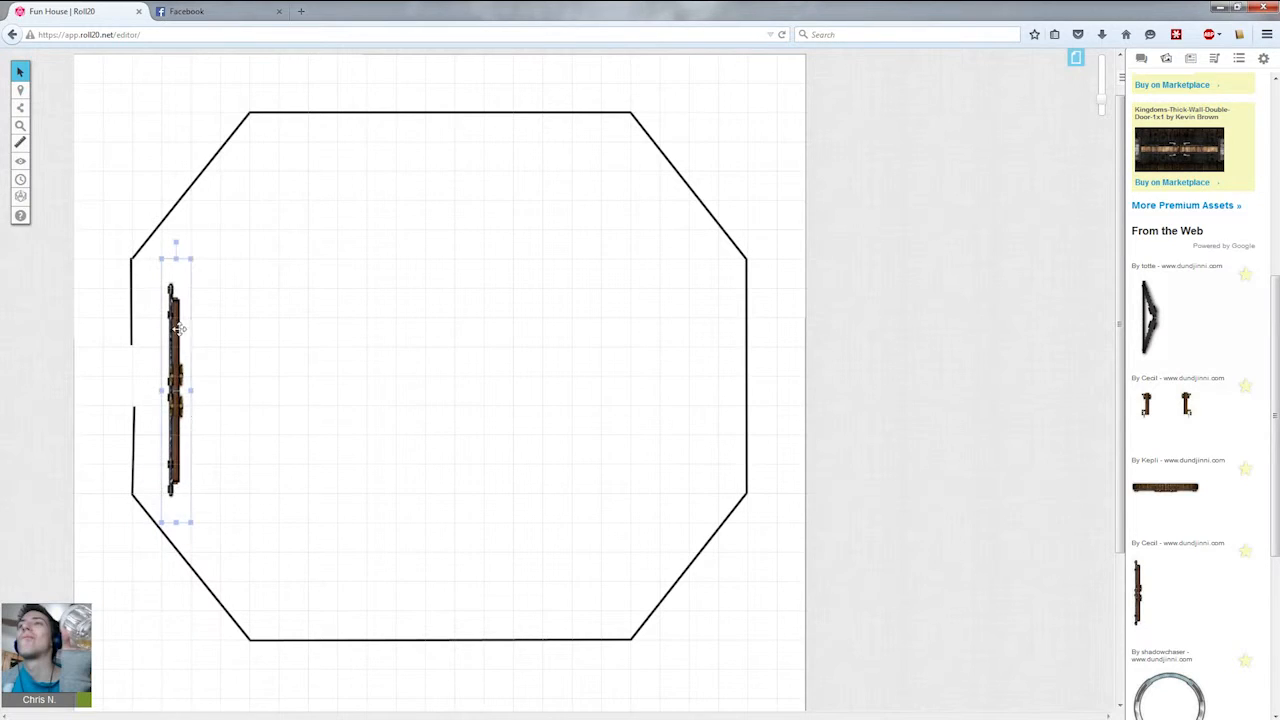
pyautogui.click(175, 316)
pyautogui.moveTo(191, 257); pyautogui.dragTo(170, 430)
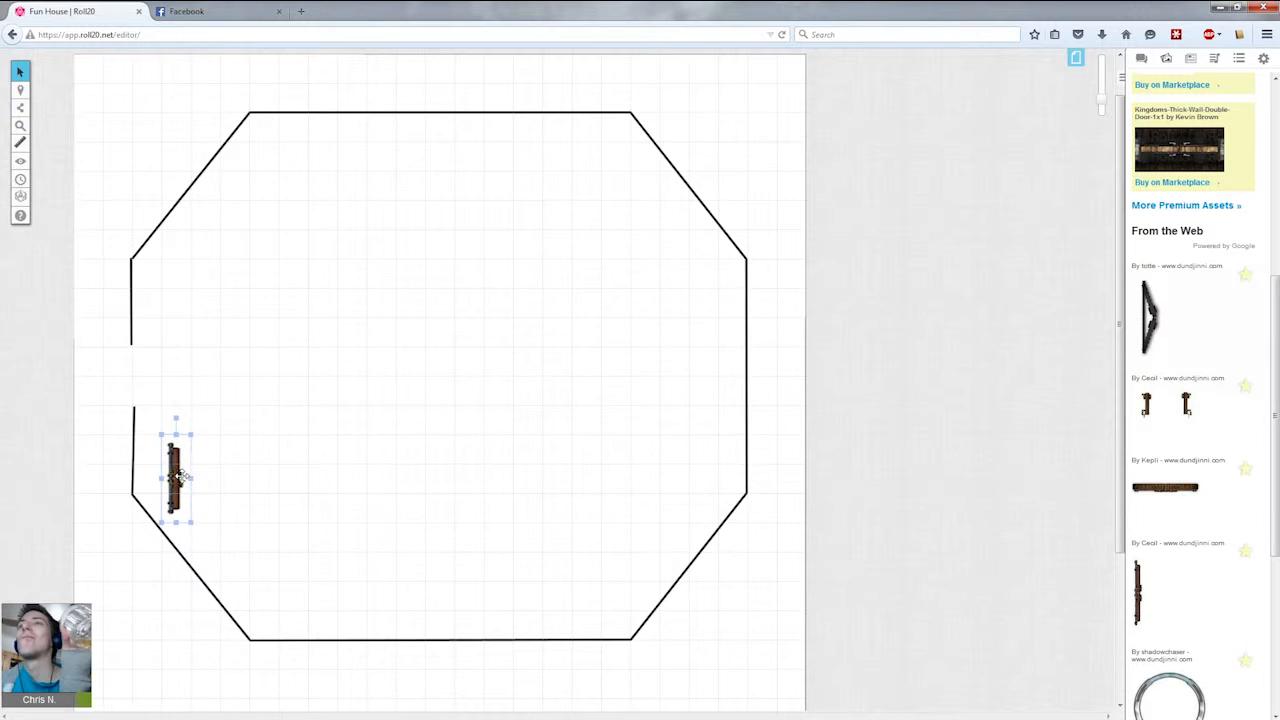
# Fit the double door into the gap in the room's left wall.
pyautogui.moveTo(191, 478); pyautogui.dragTo(183, 479)
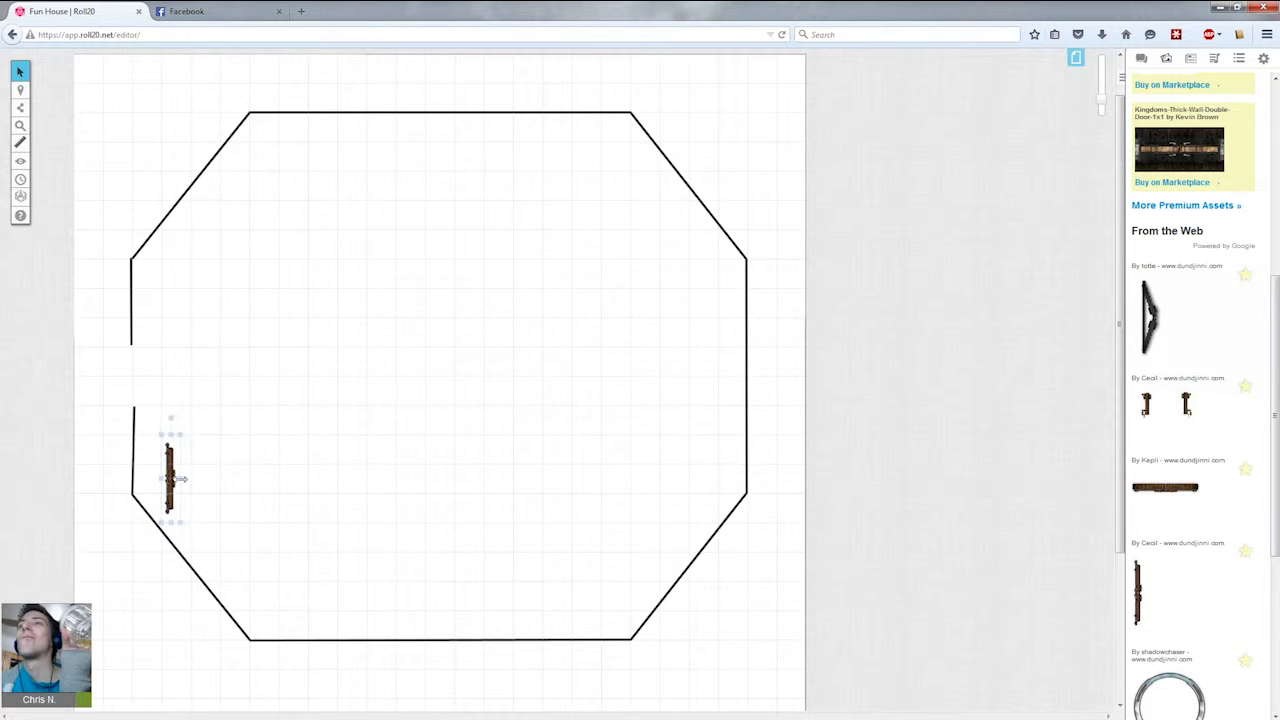
pyautogui.press('alt')
pyautogui.moveTo(178, 480); pyautogui.dragTo(184, 489)
pyautogui.press('alt')
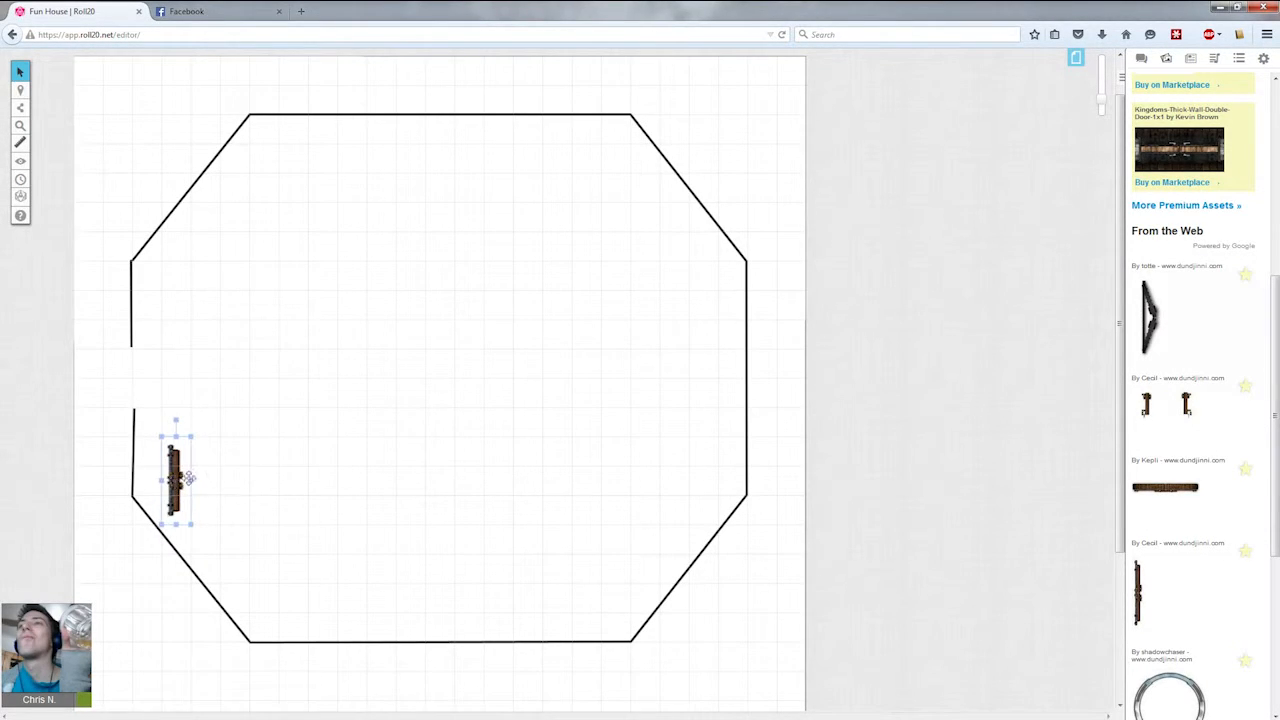
pyautogui.click(191, 479)
pyautogui.click(184, 480)
pyautogui.moveTo(190, 480); pyautogui.dragTo(180, 482)
pyautogui.moveTo(34, 92)
pyautogui.moveTo(191, 480); pyautogui.dragTo(134, 396)
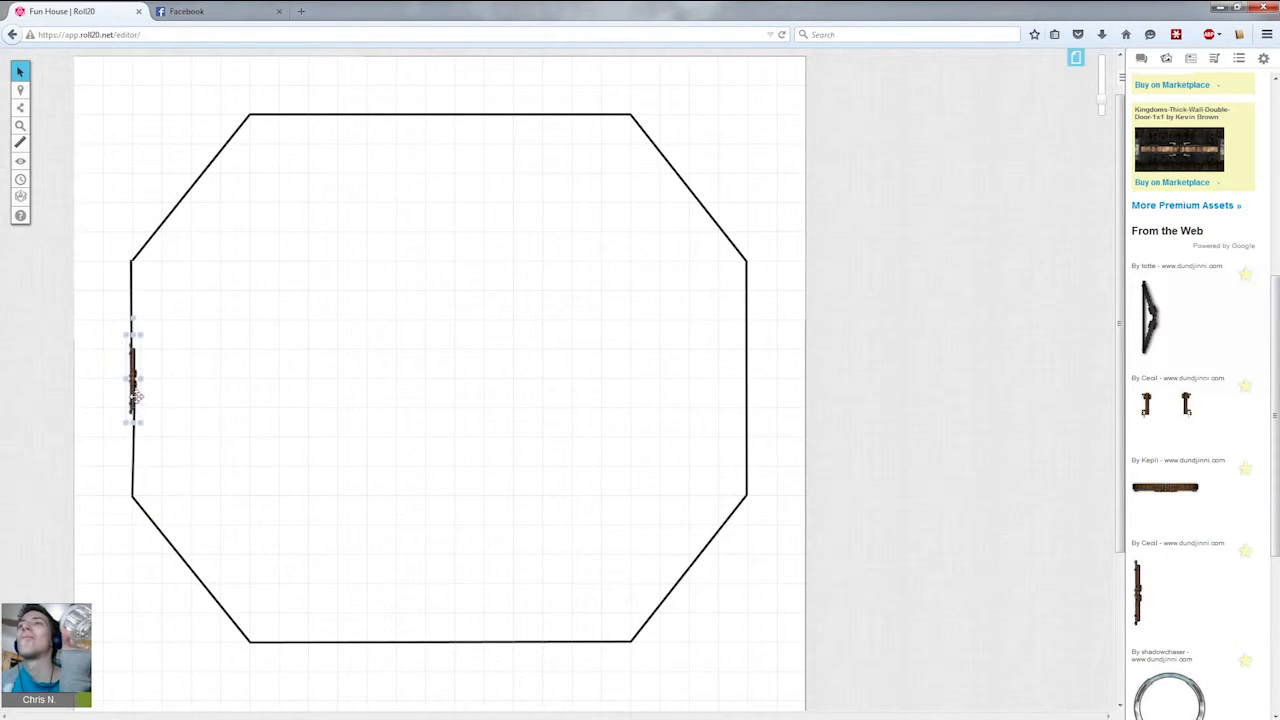
pyautogui.click(170, 446)
pyautogui.click(1192, 59)
pyautogui.click(1168, 62)
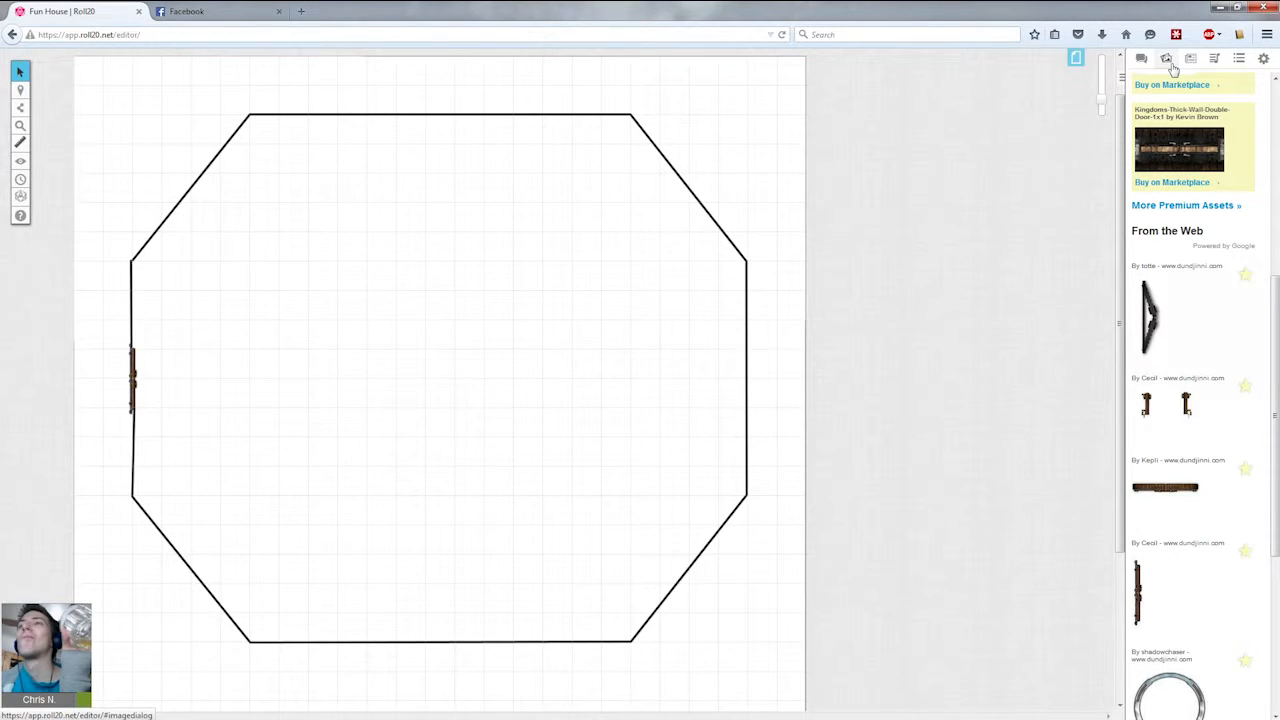
pyautogui.click(634, 122)
pyautogui.moveTo(636, 132); pyautogui.dragTo(720, 214)
pyautogui.click(778, 291)
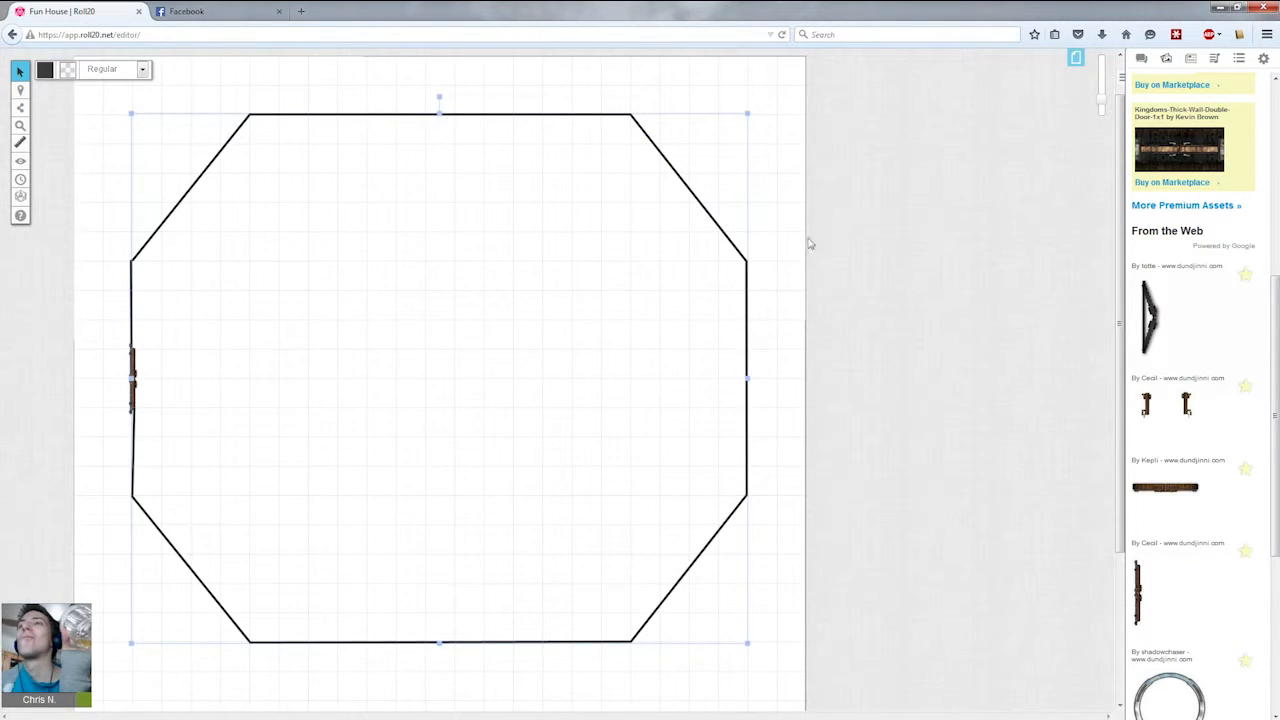
pyautogui.click(795, 255)
# Clear the art library search field.
pyautogui.click(1190, 60)
pyautogui.click(1166, 58)
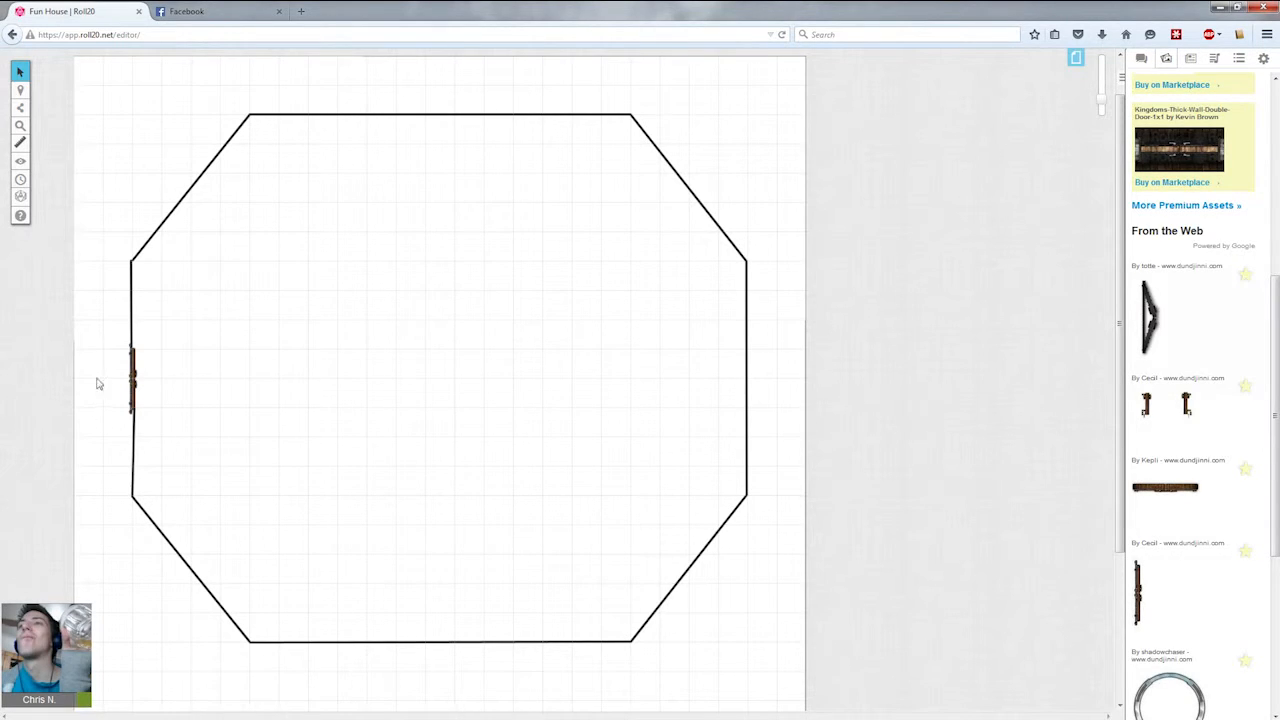
pyautogui.click(1201, 62)
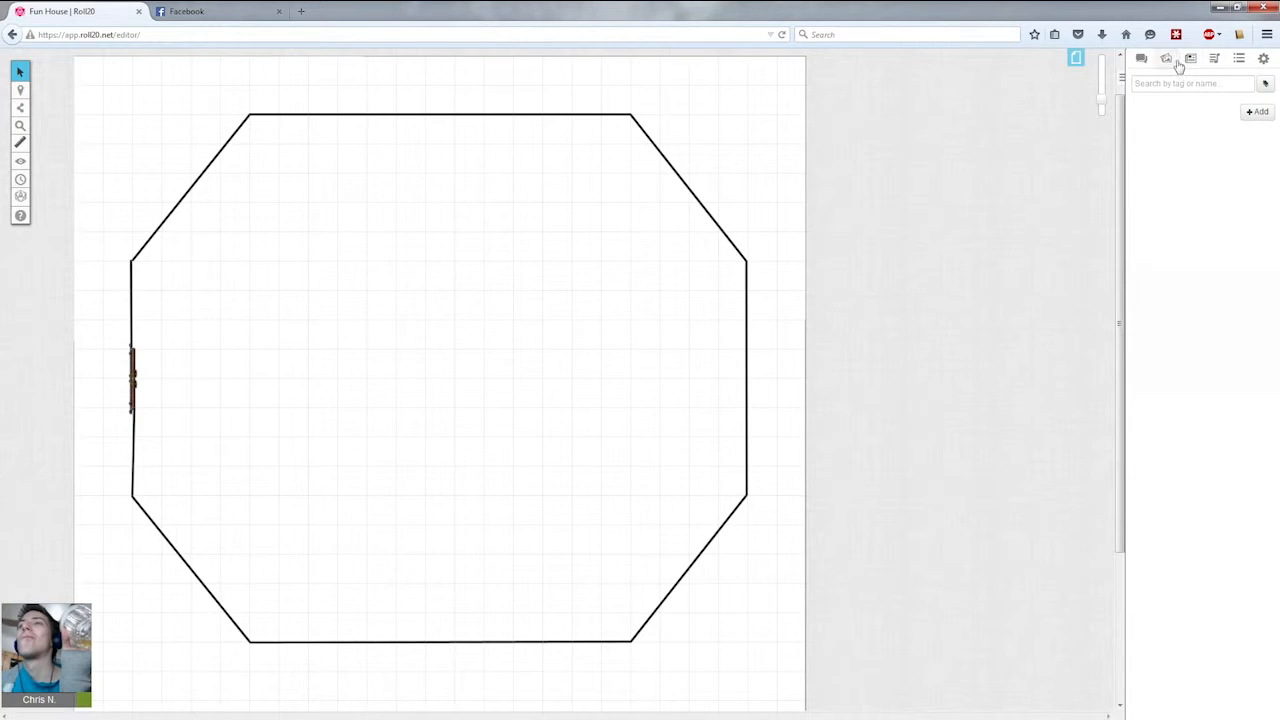
pyautogui.click(1166, 58)
pyautogui.scroll(5, 1203, 93)
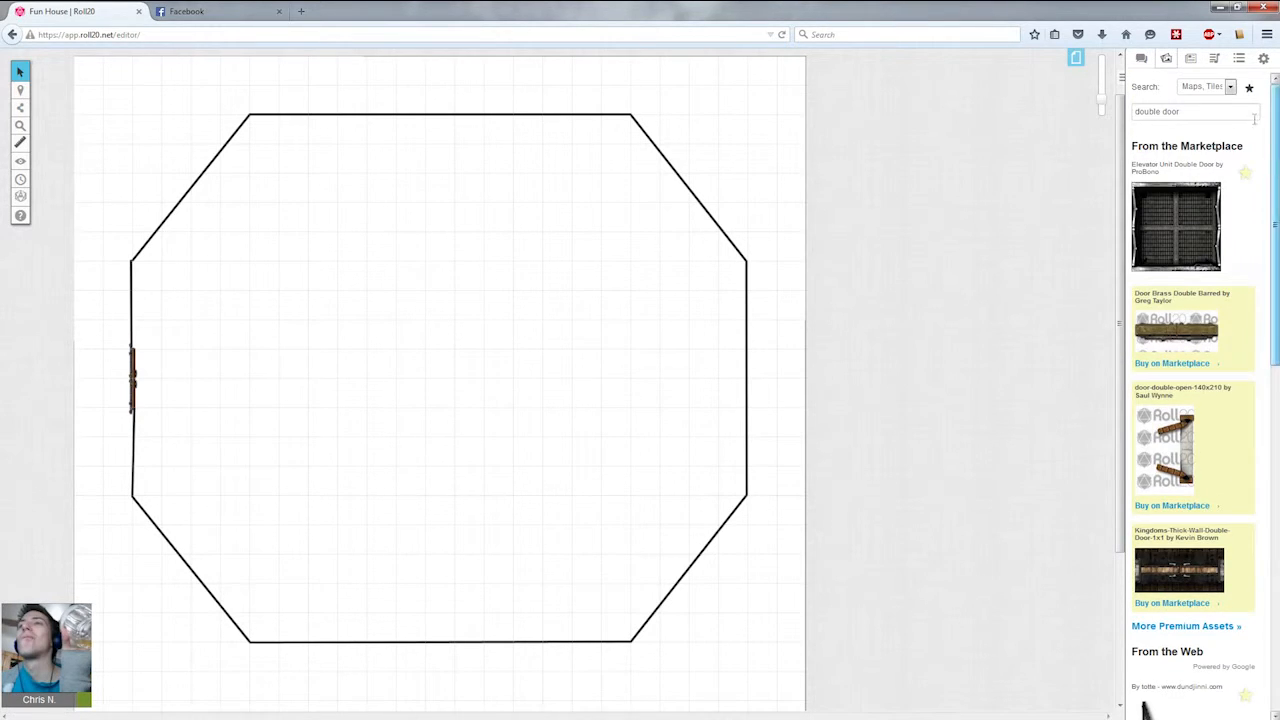
pyautogui.tripleClick(1174, 108)
pyautogui.press('BackSpace')
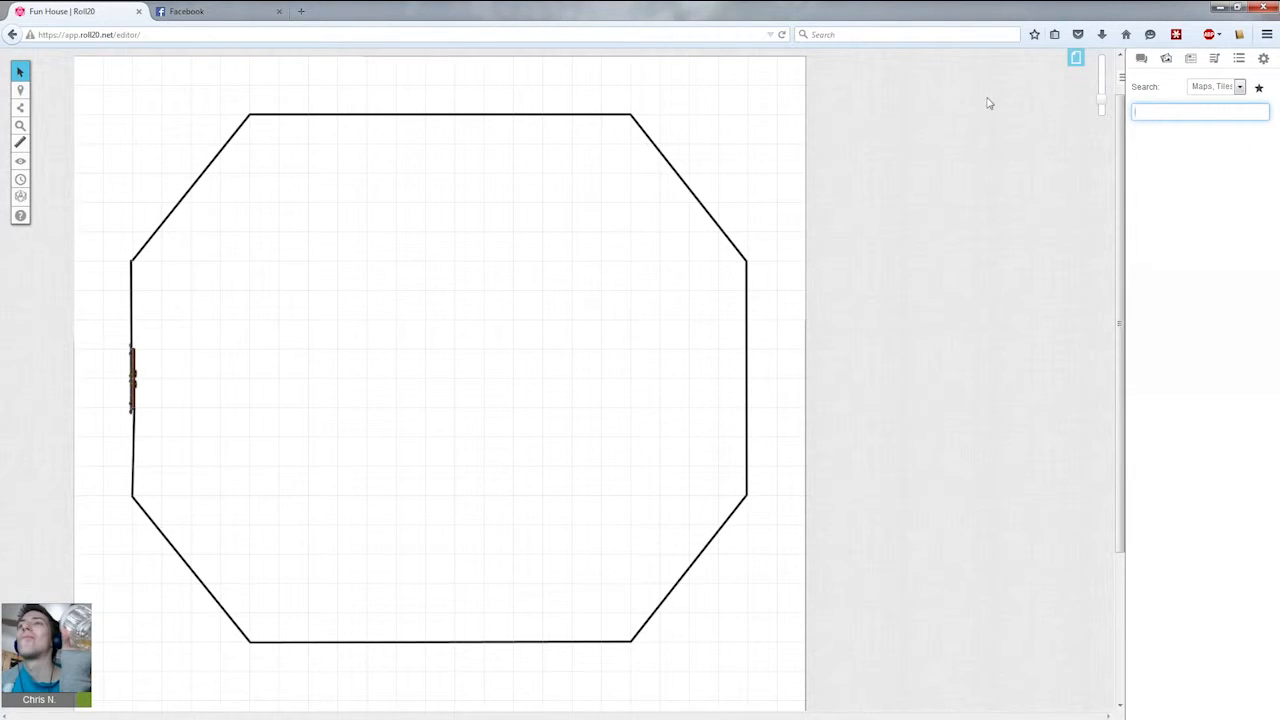
# Search the art library for stone path and place a grey stone-brick tile image on the map.
pyautogui.press('Return')
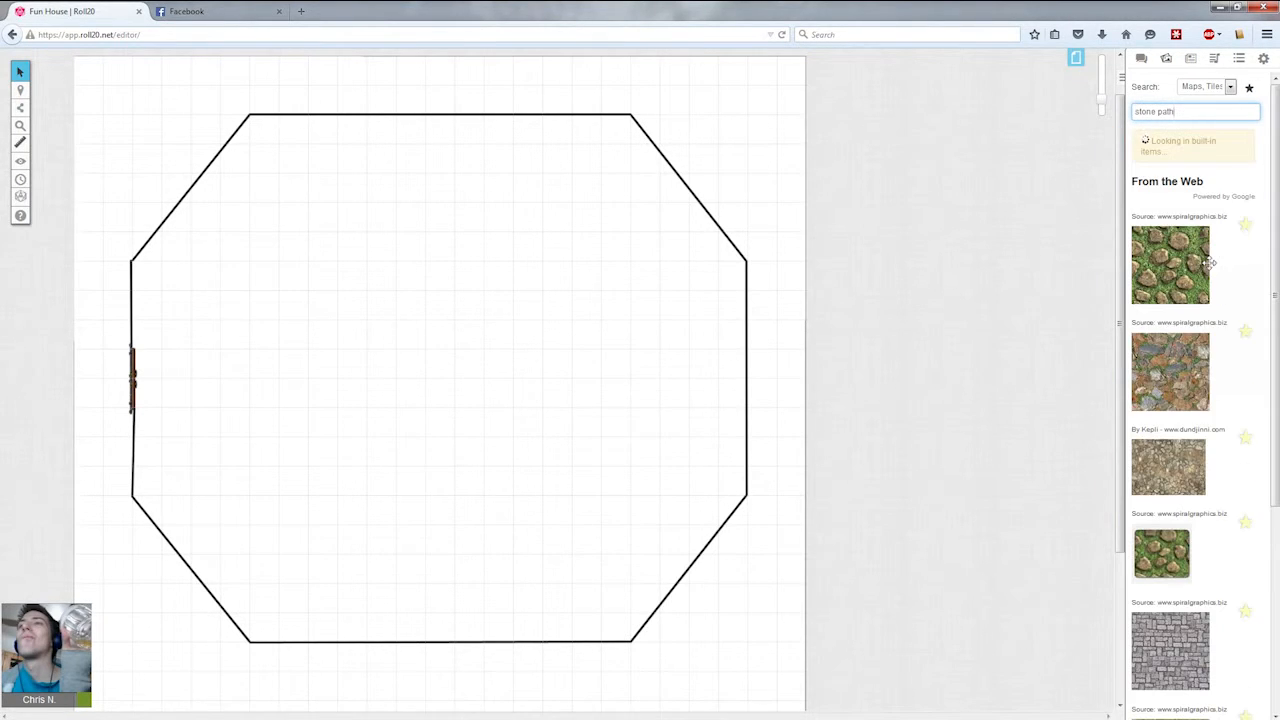
pyautogui.moveTo(1119, 598); pyautogui.dragTo(420, 185)
pyautogui.click(502, 291)
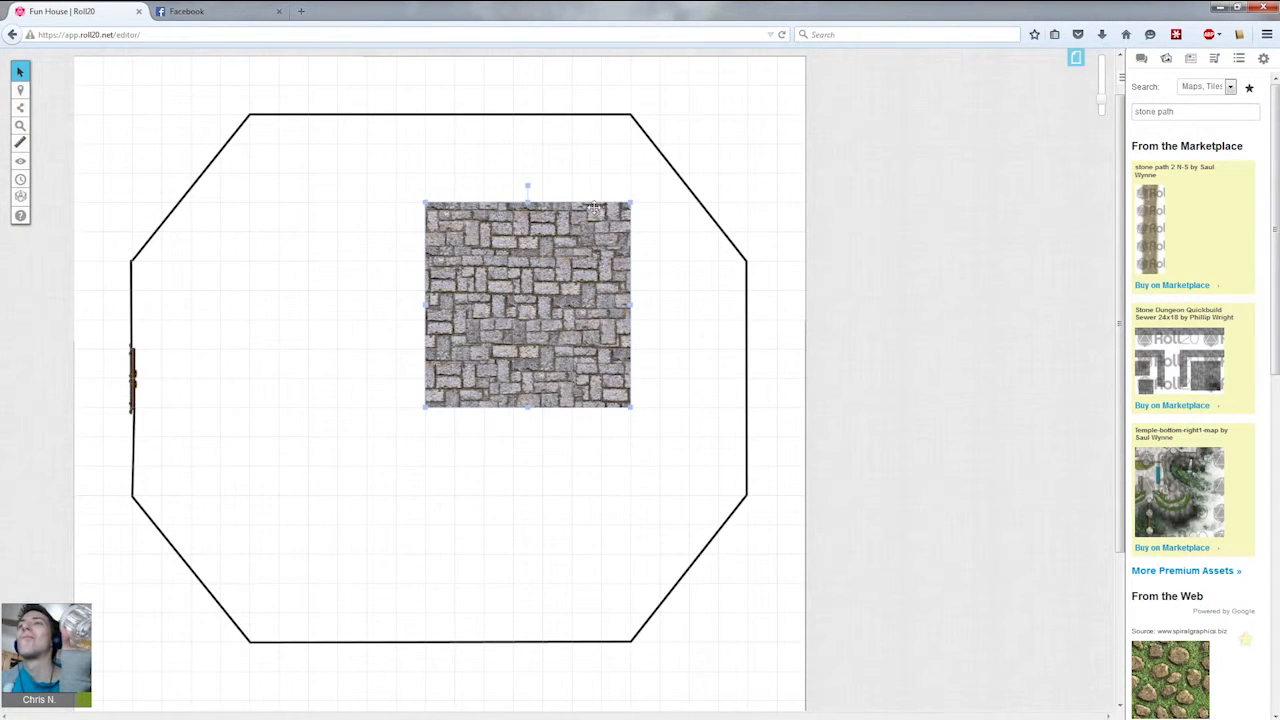
# Shrink the stone tile and move it outside the left wall's door as a short path.
pyautogui.moveTo(632, 201); pyautogui.dragTo(92, 384)
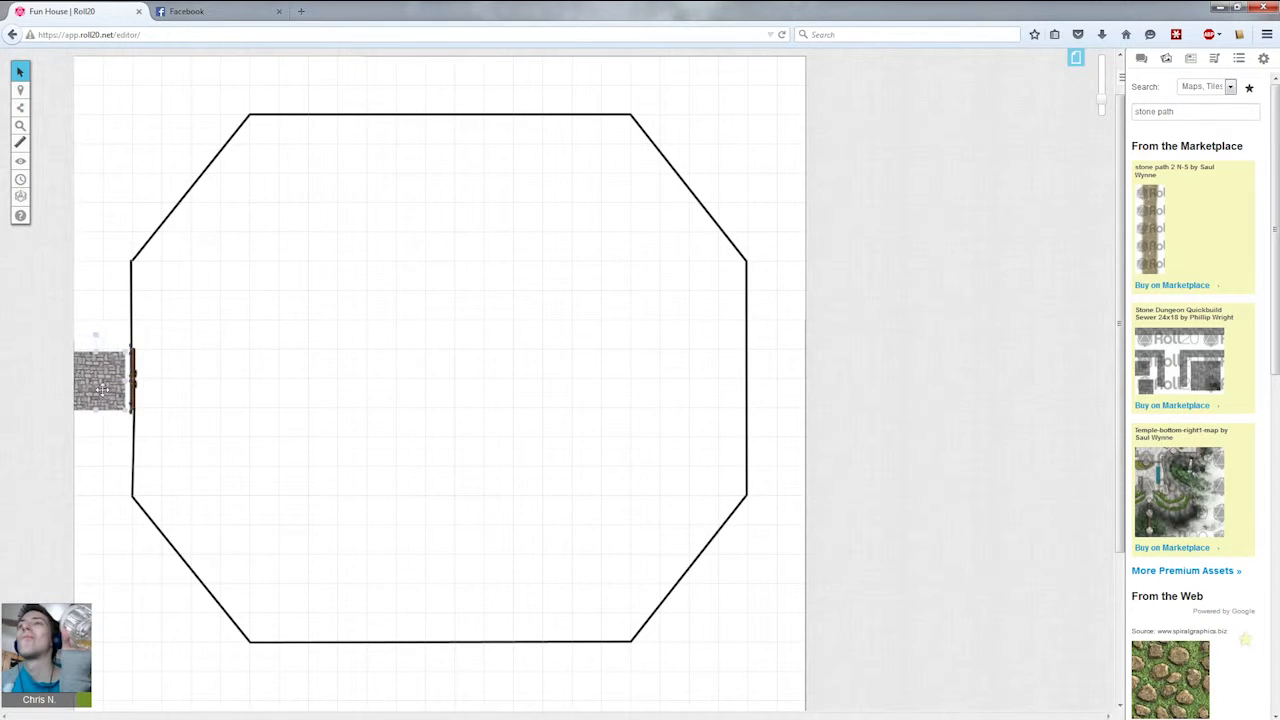
pyautogui.click(134, 372)
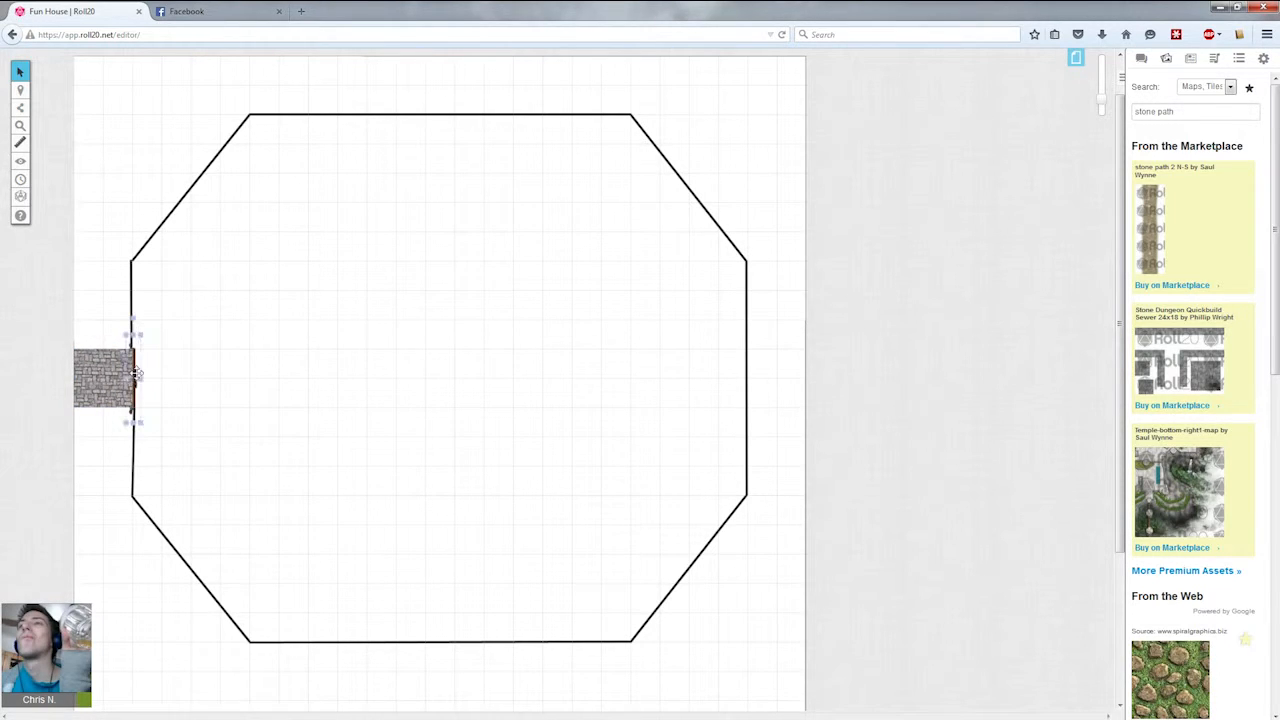
# Adjust the stone path tile against the door and send it to the back.
pyautogui.click(169, 422)
pyautogui.click(117, 376)
pyautogui.click(152, 372)
pyautogui.click(134, 375)
pyautogui.rightClick(139, 393)
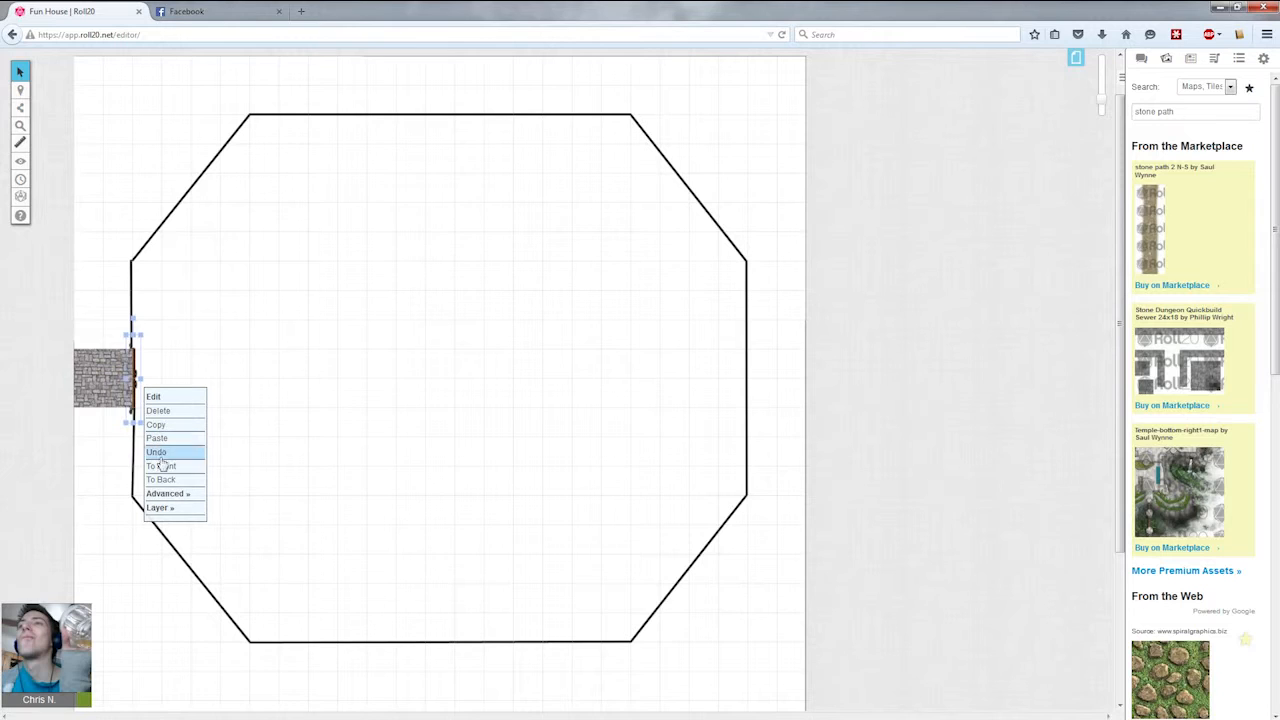
pyautogui.click(164, 467)
pyautogui.click(199, 438)
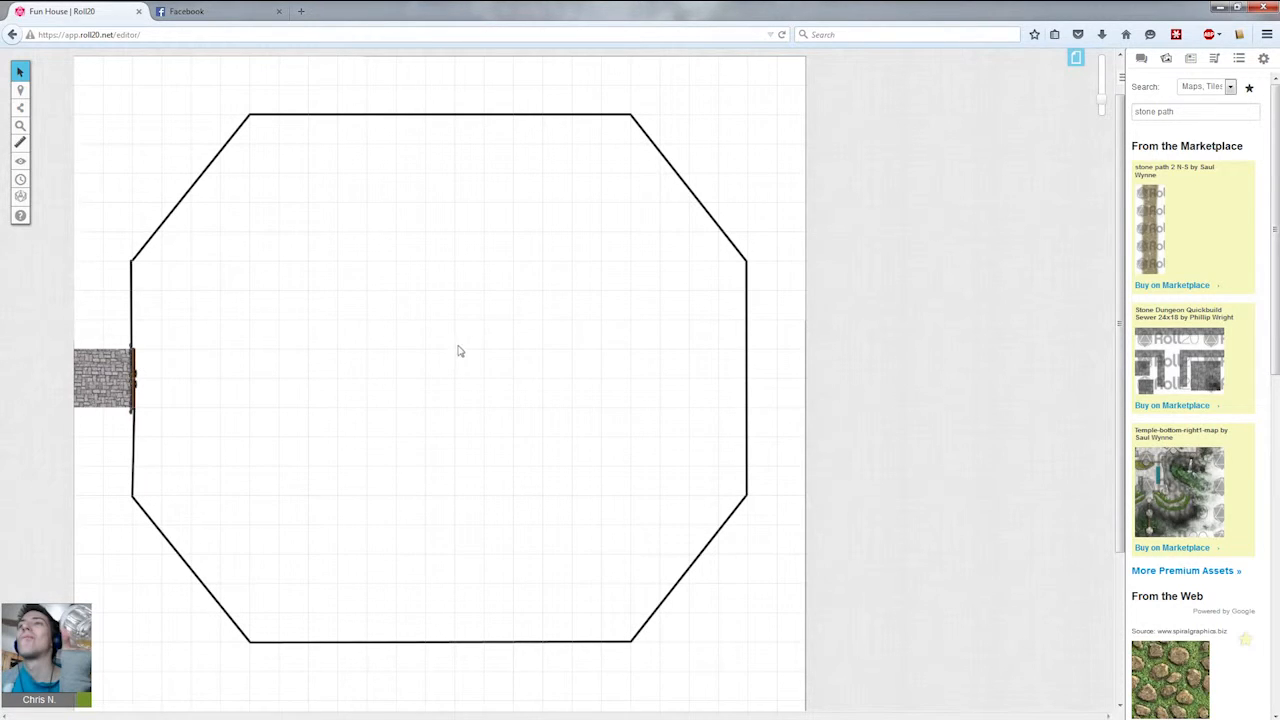
# Open the page settings and set the page background colour to green.
pyautogui.scroll(-5, 486, 497)
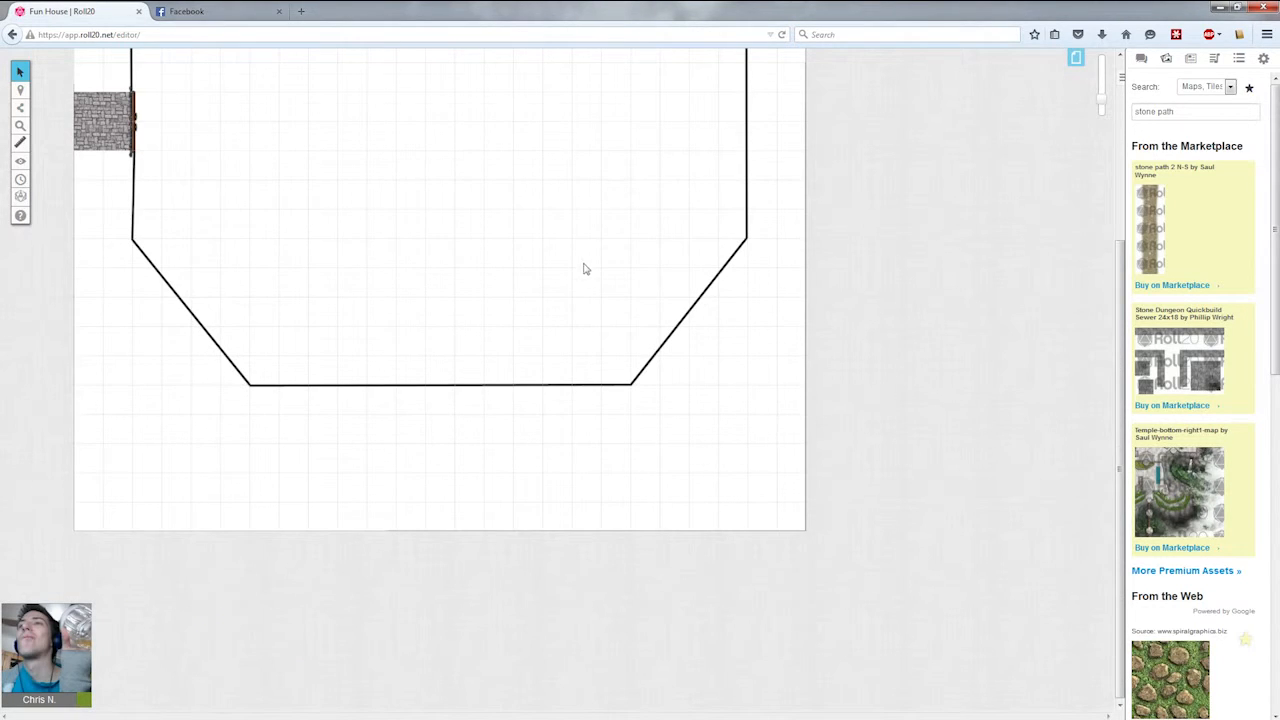
pyautogui.scroll(6, 591, 271)
pyautogui.click(1076, 59)
pyautogui.click(232, 60)
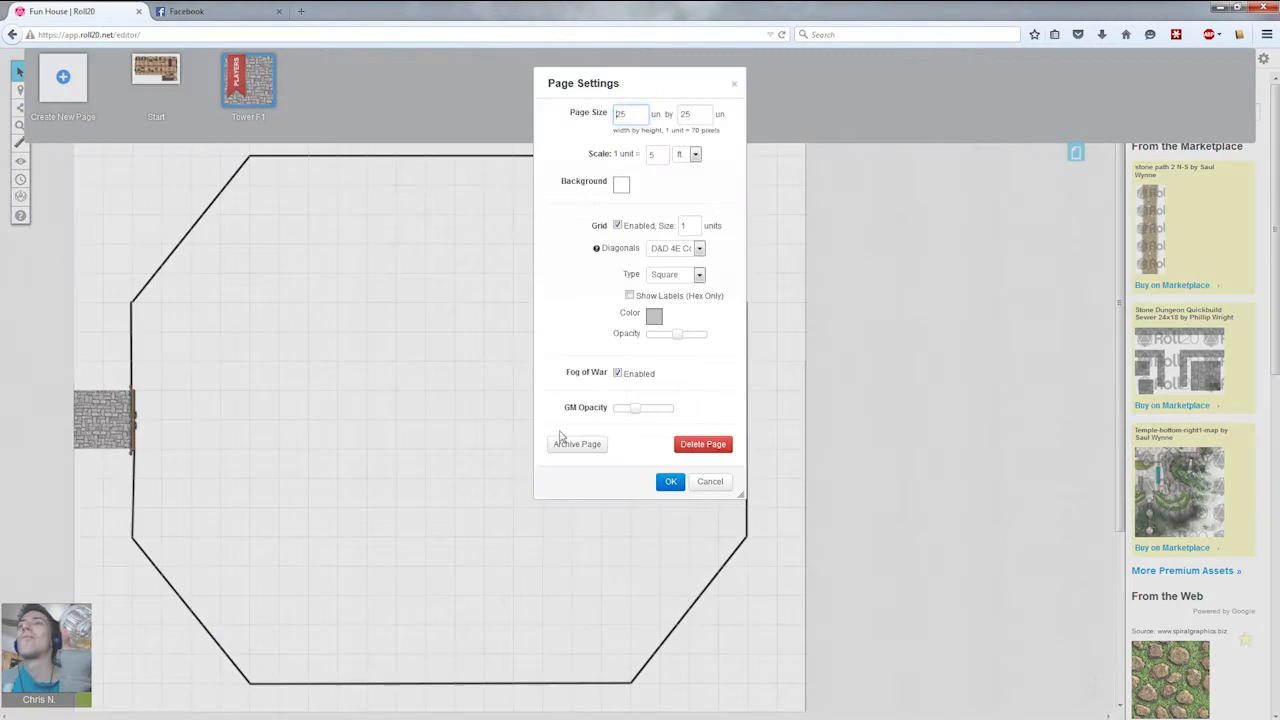
pyautogui.click(654, 316)
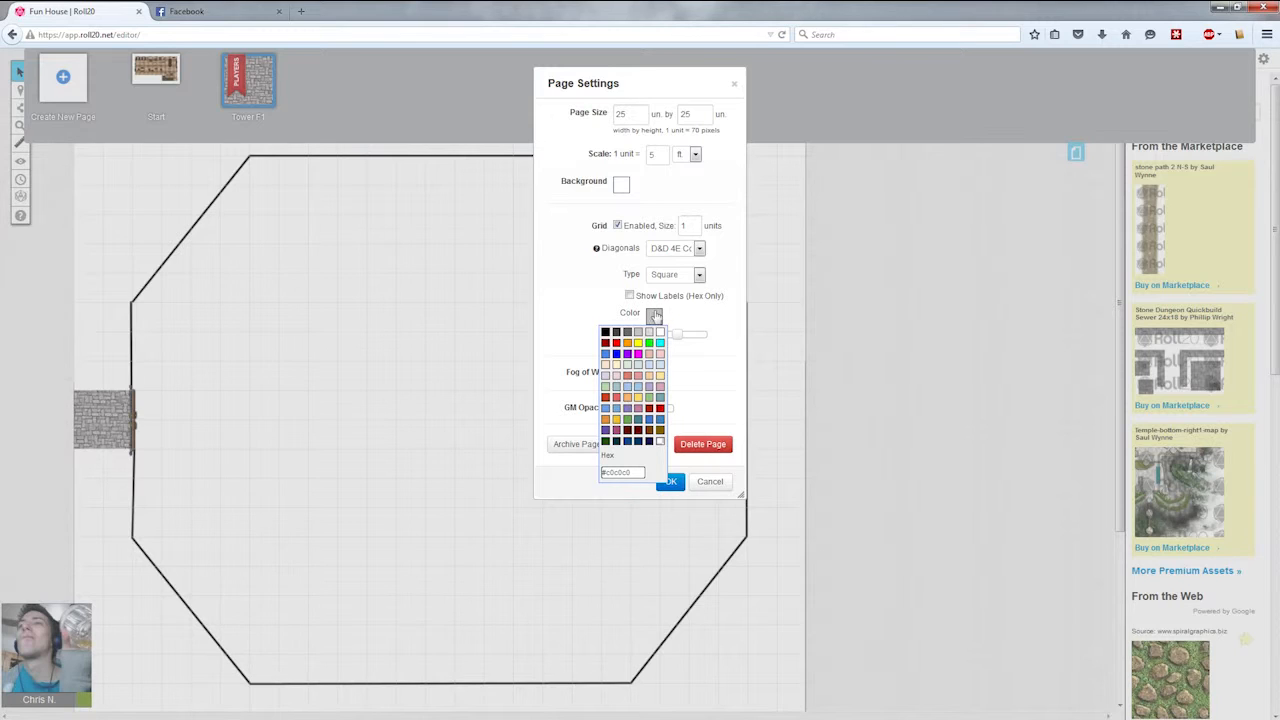
pyautogui.click(716, 303)
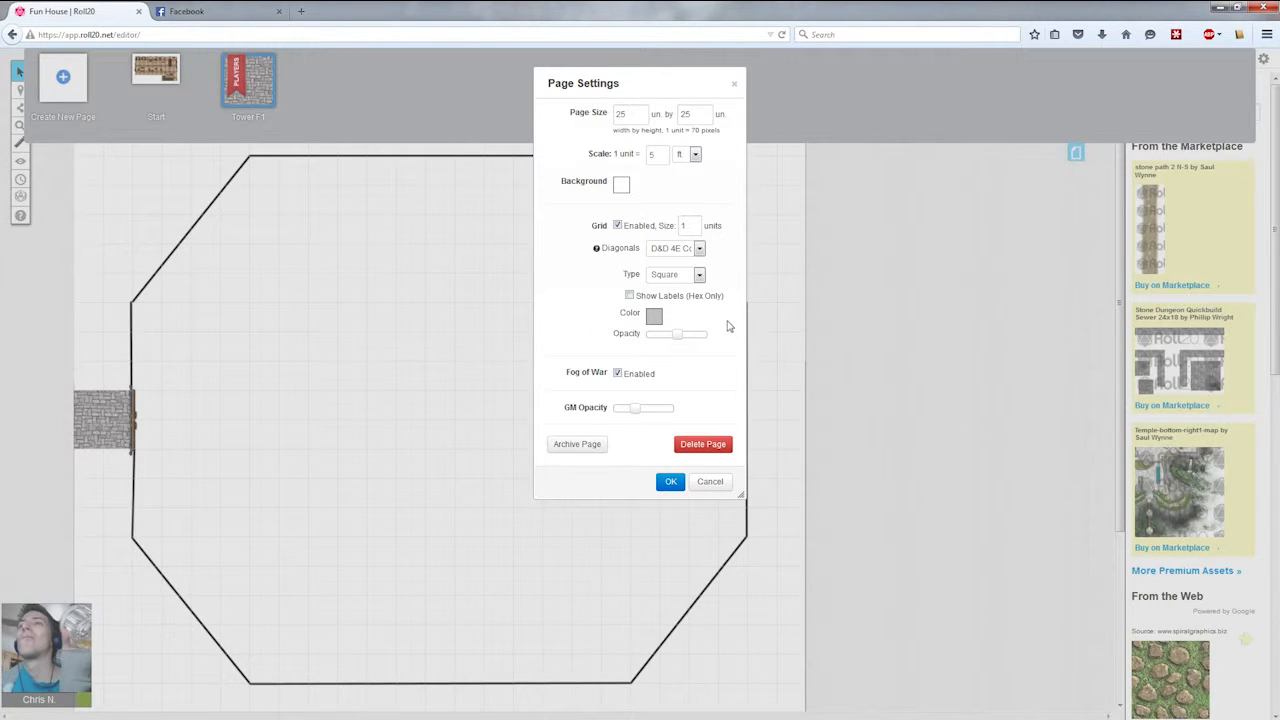
pyautogui.click(624, 186)
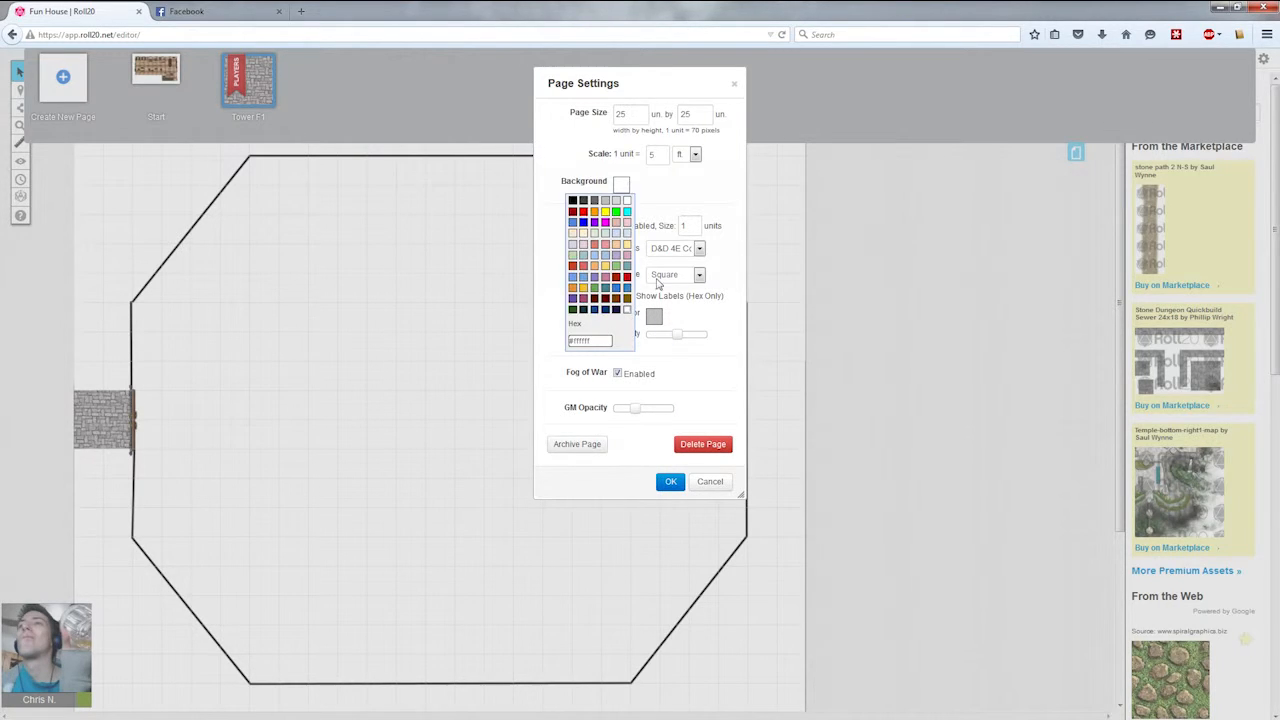
pyautogui.click(617, 272)
pyautogui.click(671, 481)
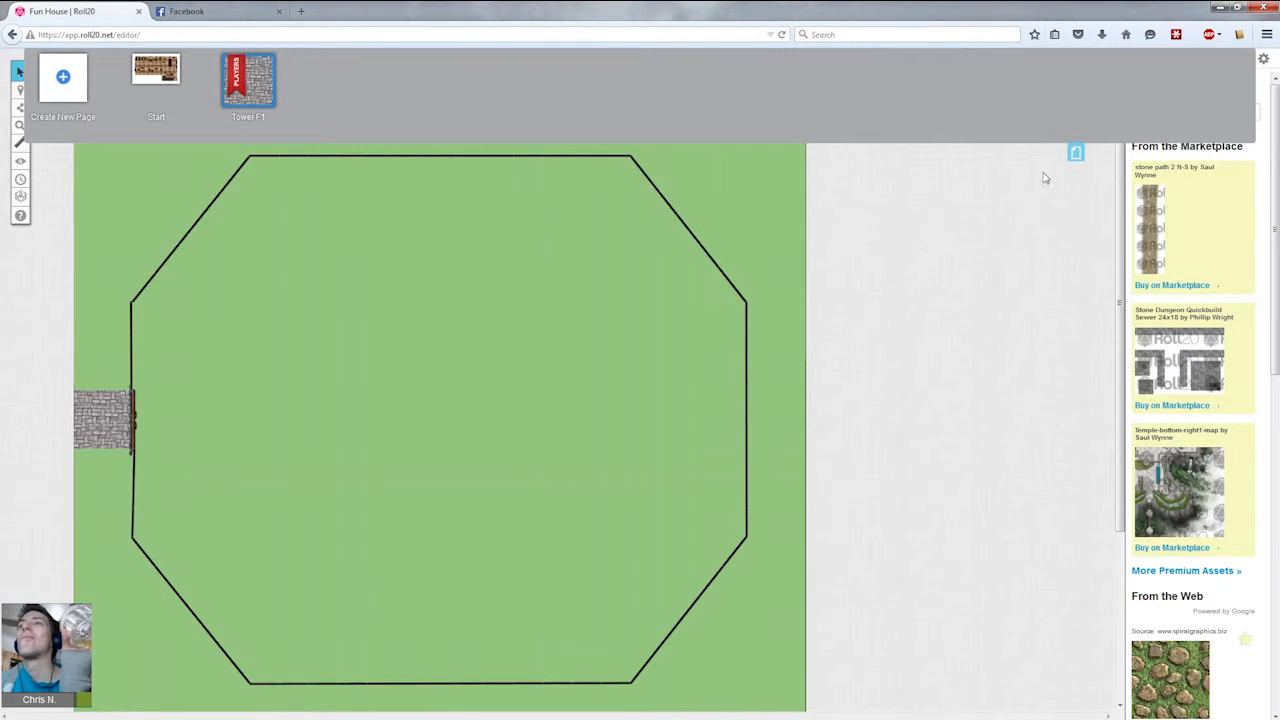
# Change the page background colour to a pale green.
pyautogui.click(213, 66)
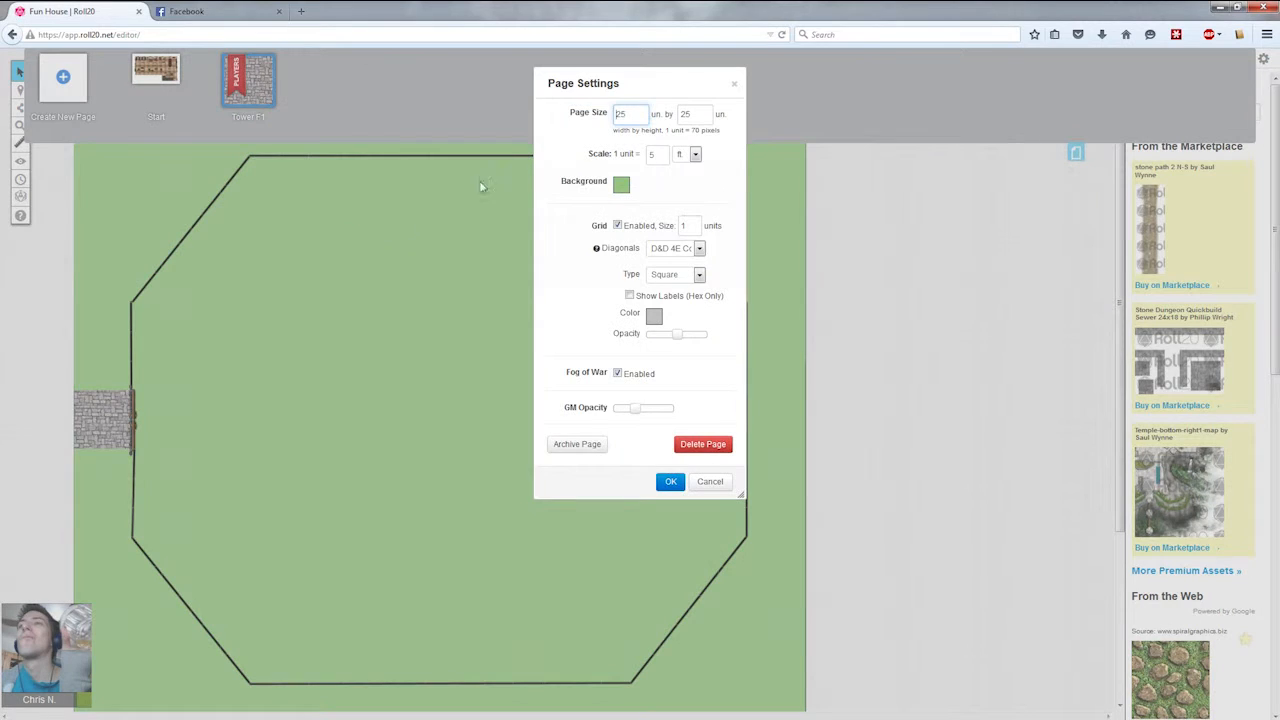
pyautogui.click(620, 185)
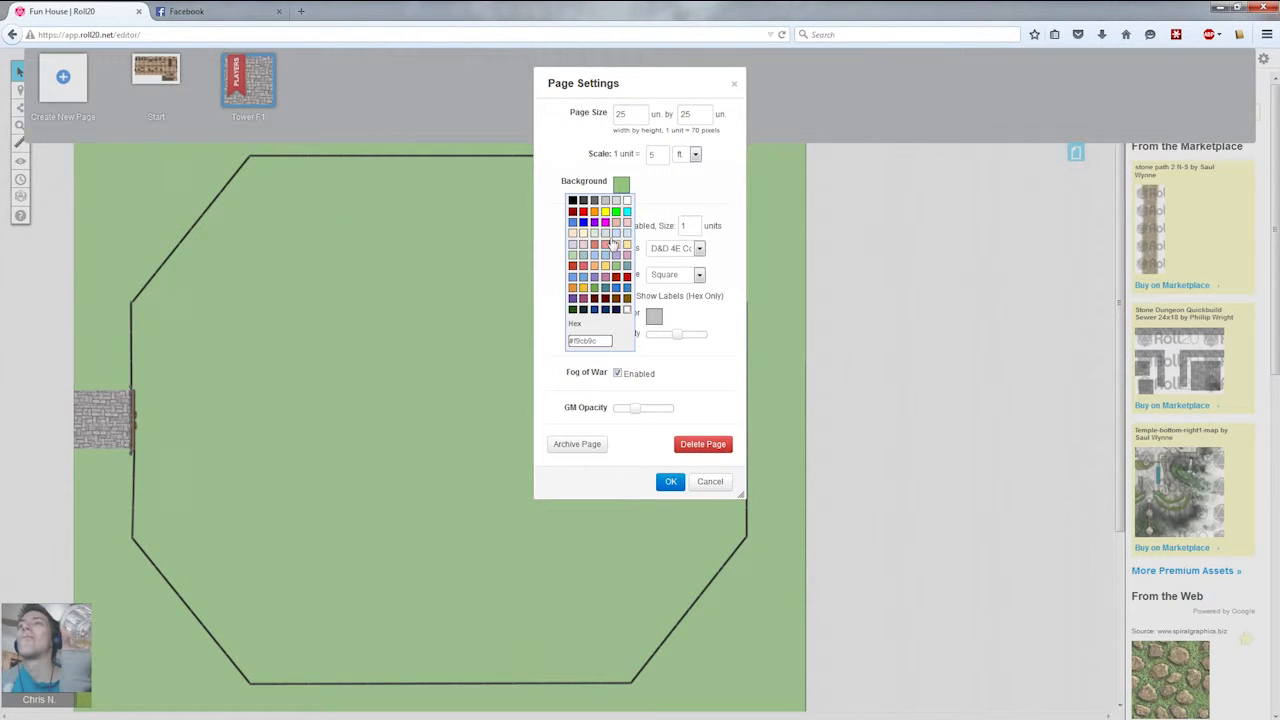
pyautogui.click(605, 233)
pyautogui.click(671, 484)
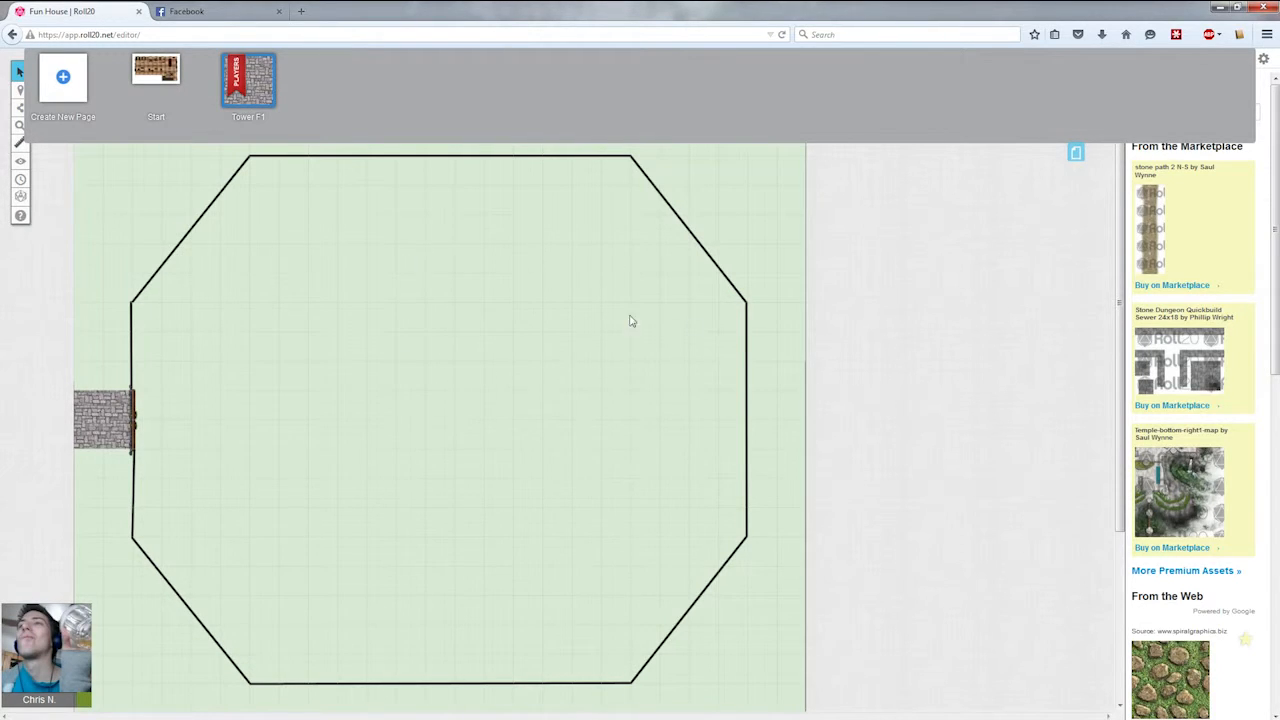
# Reset the page background colour to white and close the page toolbar.
pyautogui.scroll(1, 653, 388)
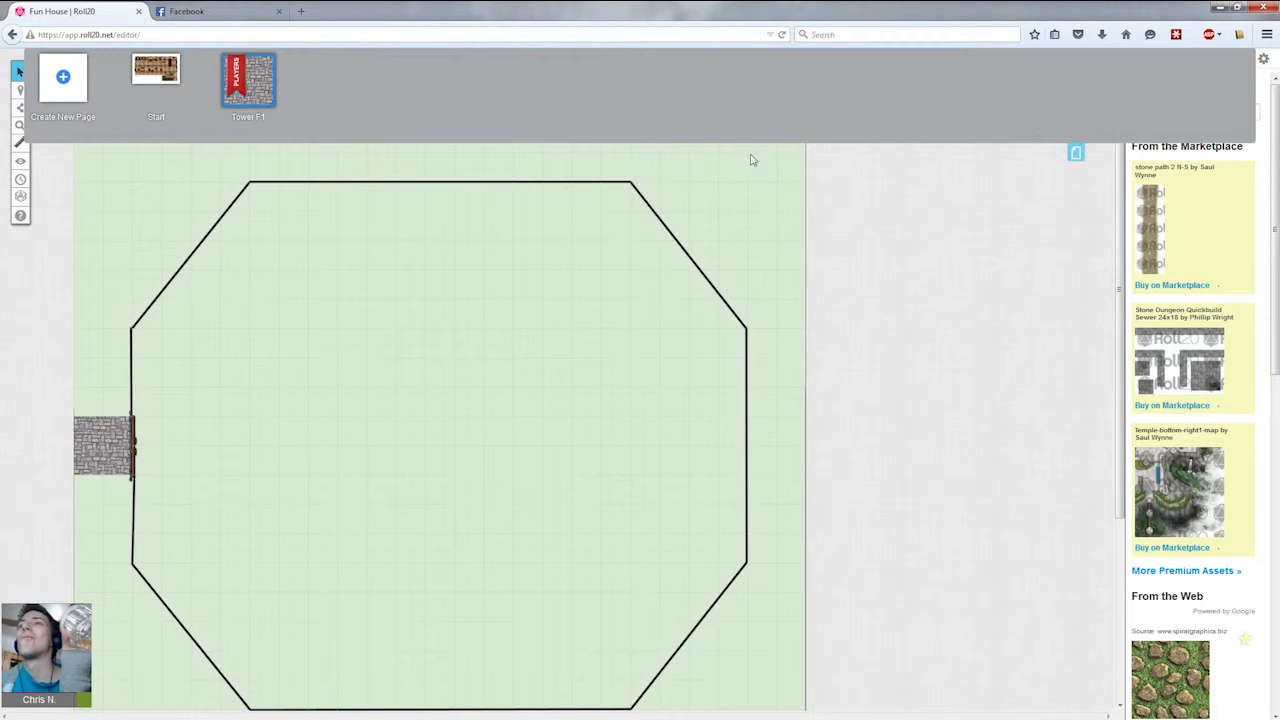
pyautogui.click(219, 67)
pyautogui.click(620, 185)
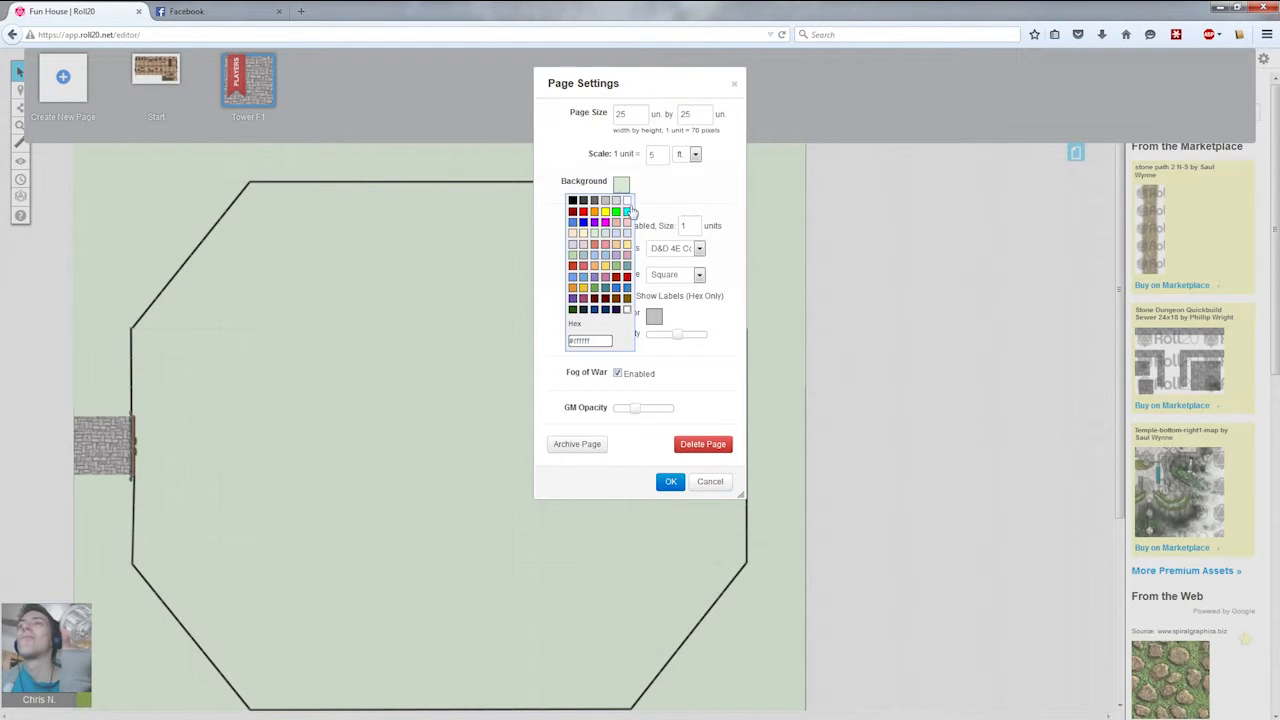
pyautogui.click(626, 200)
pyautogui.click(670, 482)
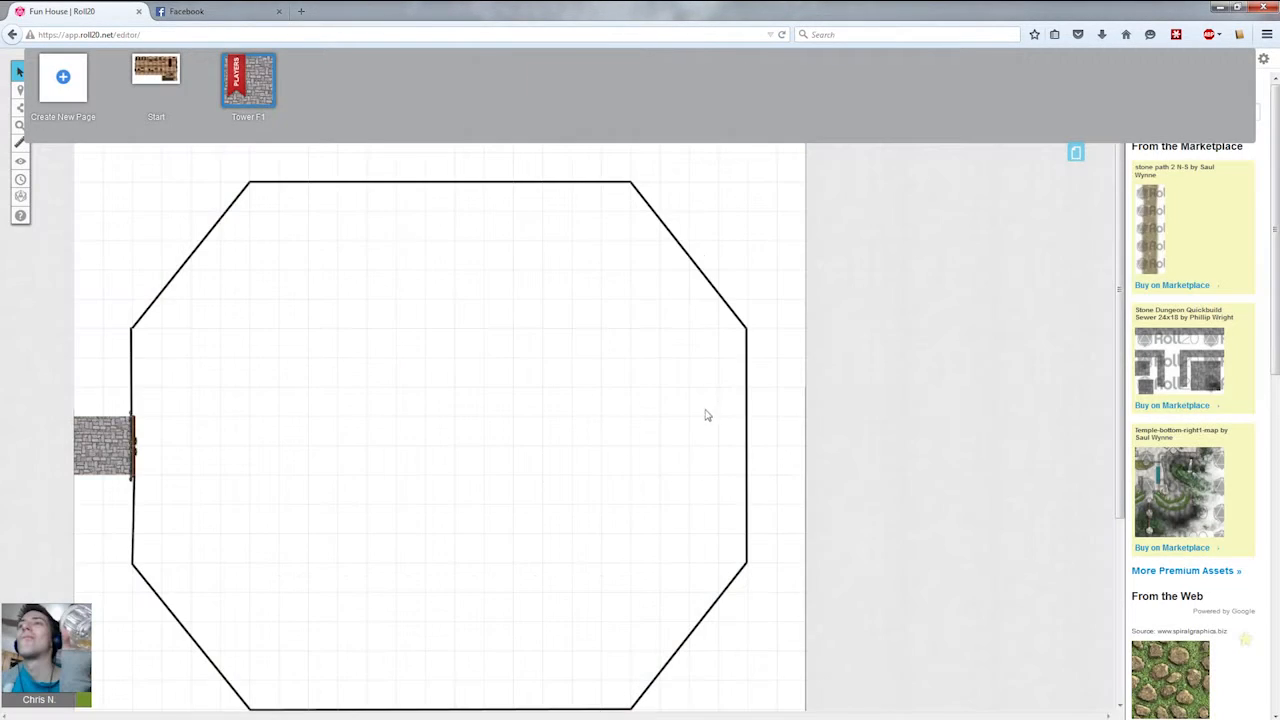
pyautogui.click(1075, 153)
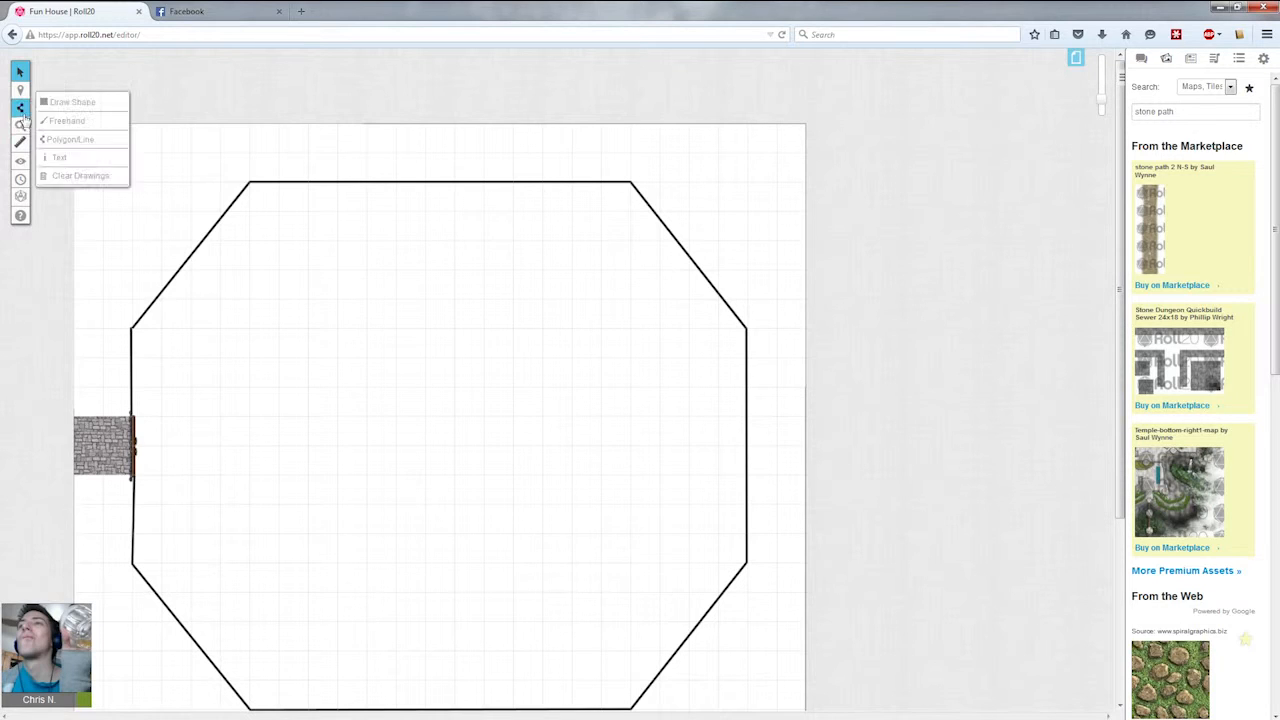
# Clear the art library search, search again for stair images, and browse the web results.
pyautogui.moveTo(23, 114)
pyautogui.click(68, 139)
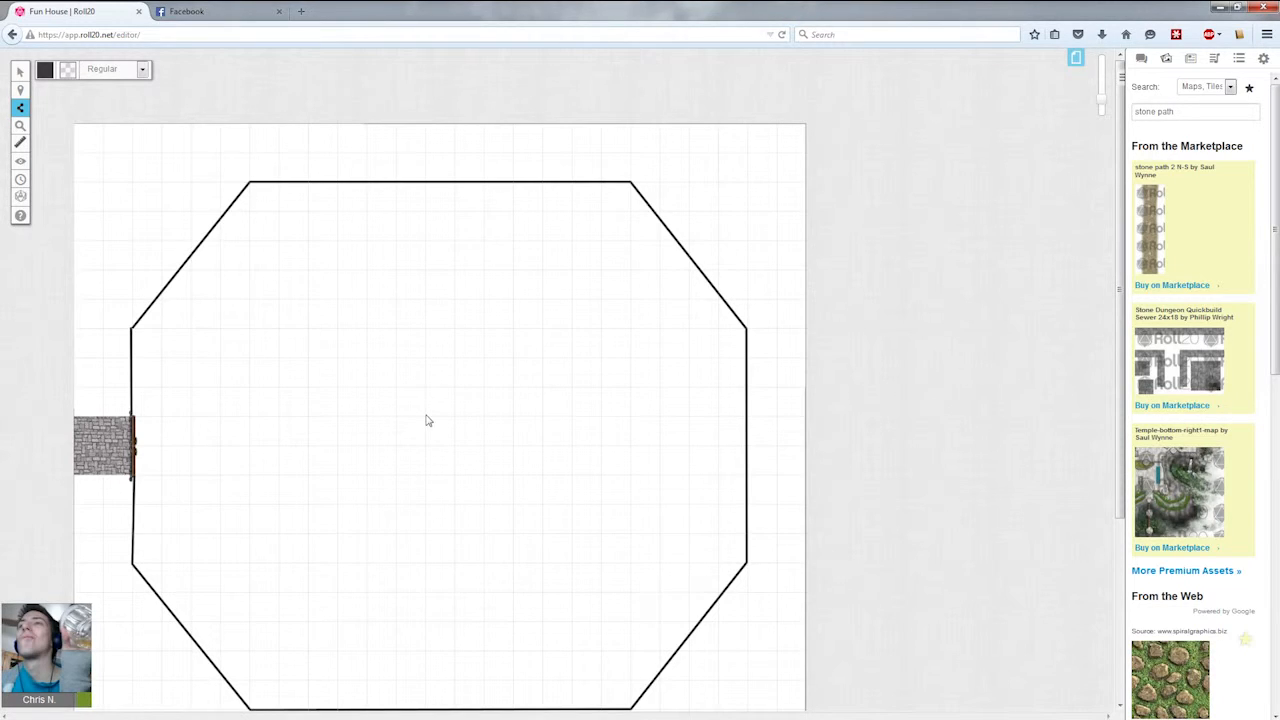
pyautogui.moveTo(1181, 110); pyautogui.dragTo(957, 118)
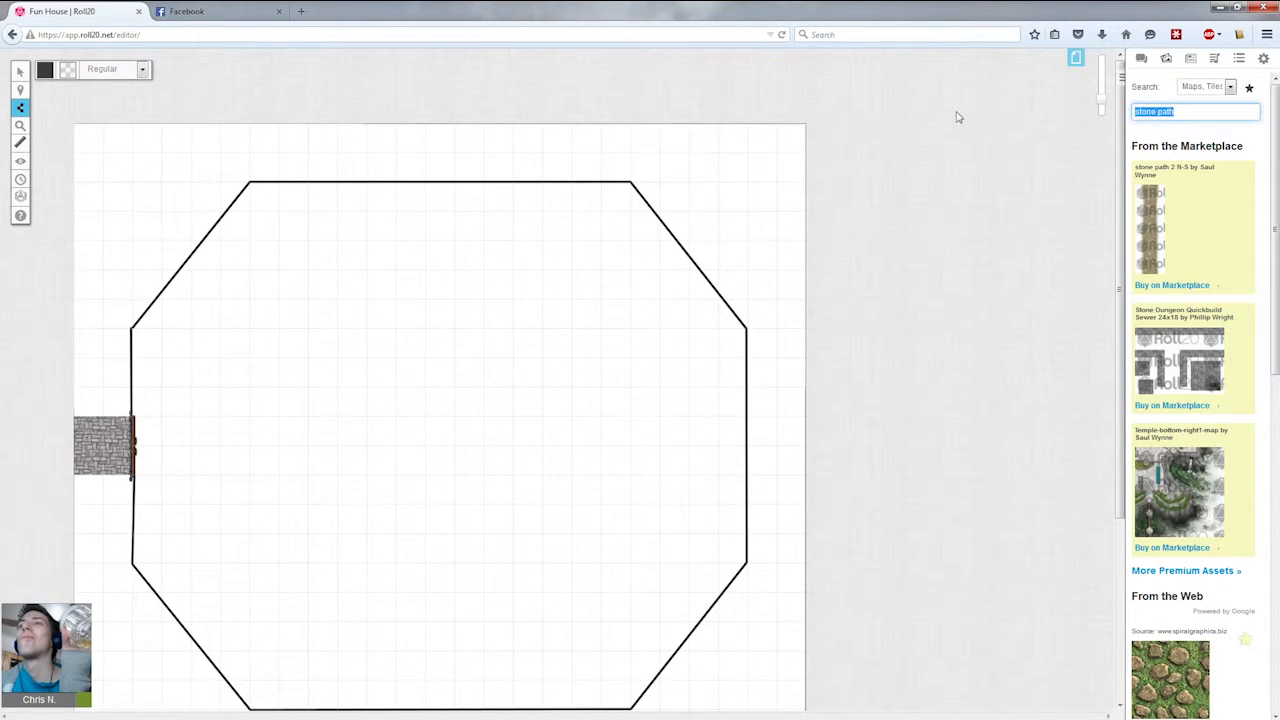
pyautogui.press('BackSpace')
pyautogui.press('Return')
pyautogui.scroll(-2, 1226, 497)
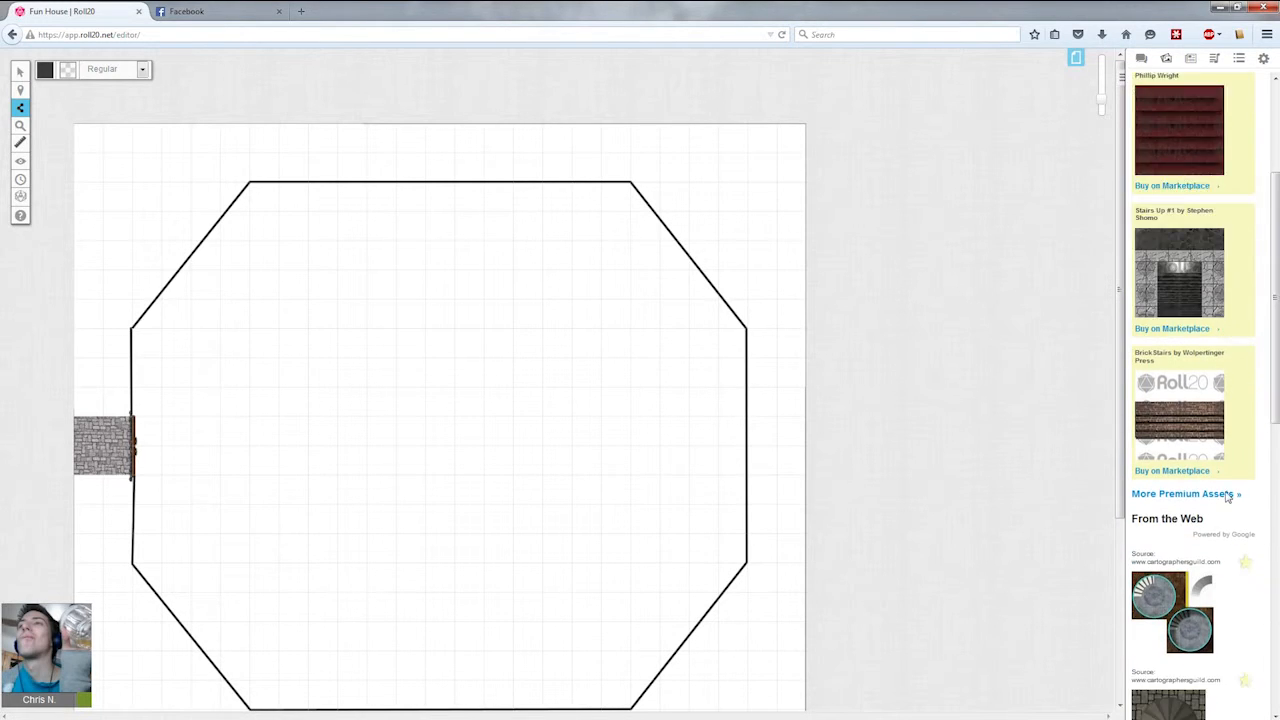
pyautogui.scroll(-4, 1226, 497)
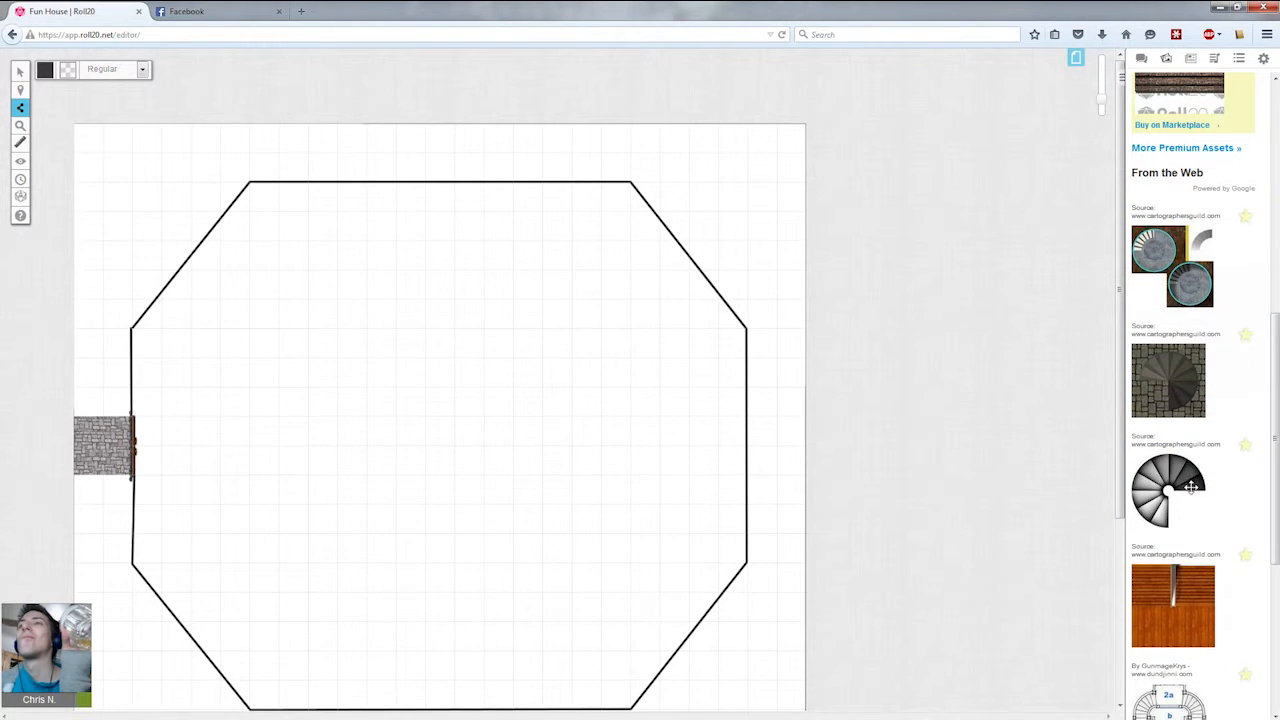
pyautogui.scroll(-1, 1191, 487)
pyautogui.scroll(-2, 1174, 440)
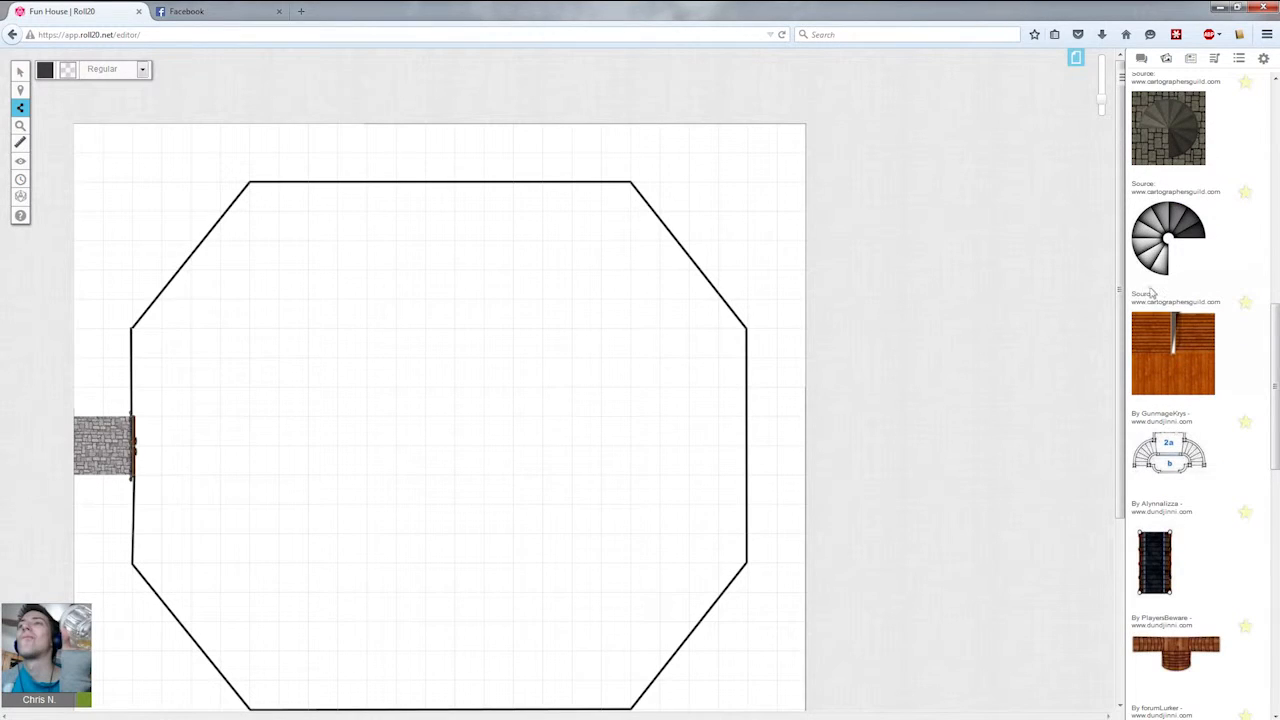
pyautogui.scroll(-2, 1168, 265)
pyautogui.scroll(-3, 1177, 275)
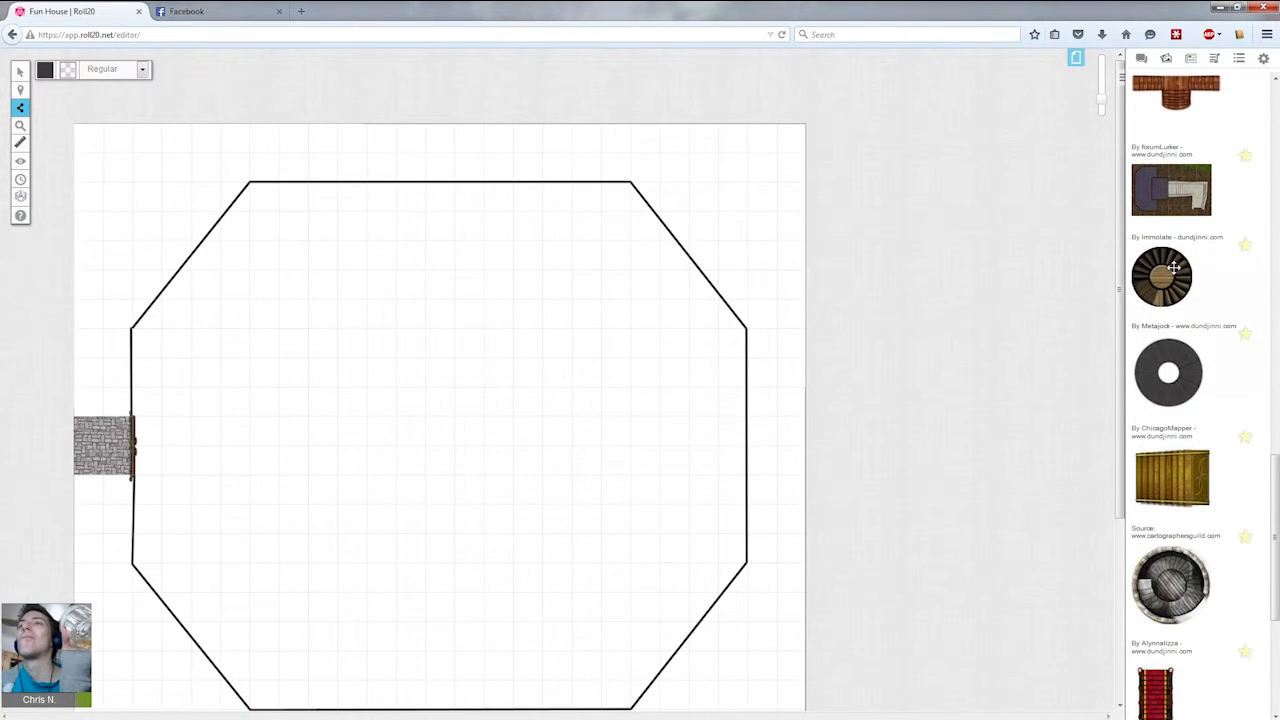
# Place a round spiral staircase image from the web results in the middle of the room.
pyautogui.moveTo(1200, 586); pyautogui.dragTo(446, 419)
pyautogui.moveTo(22, 74)
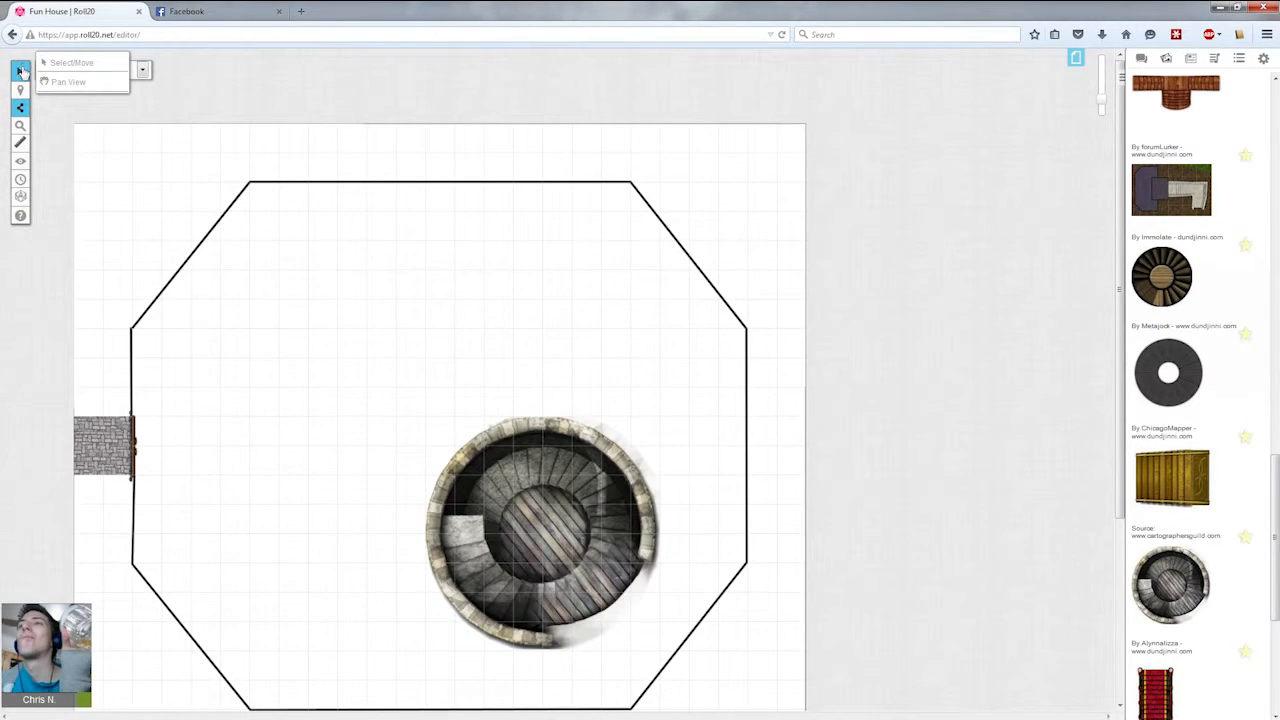
pyautogui.click(60, 58)
pyautogui.moveTo(546, 526); pyautogui.dragTo(452, 424)
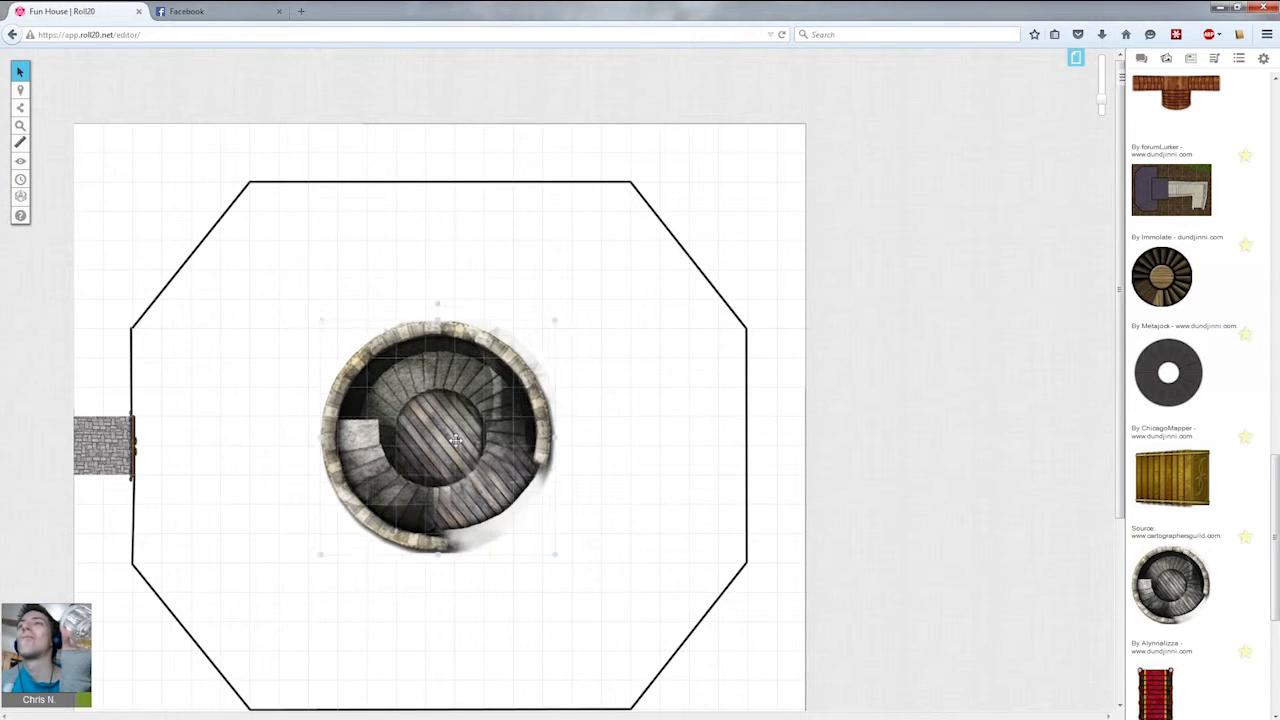
# Shrink the spiral staircase to about three grid squares wide.
pyautogui.moveTo(570, 566); pyautogui.dragTo(455, 450)
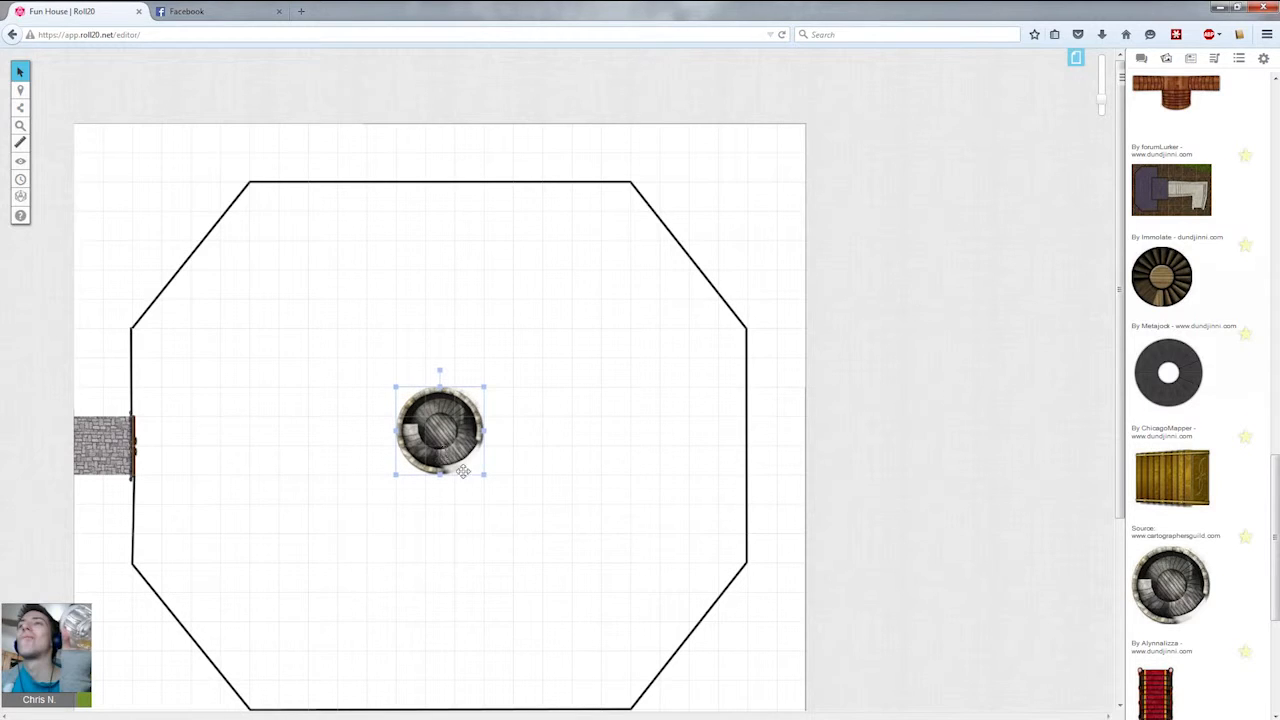
pyautogui.press('Right')
pyautogui.click(482, 556)
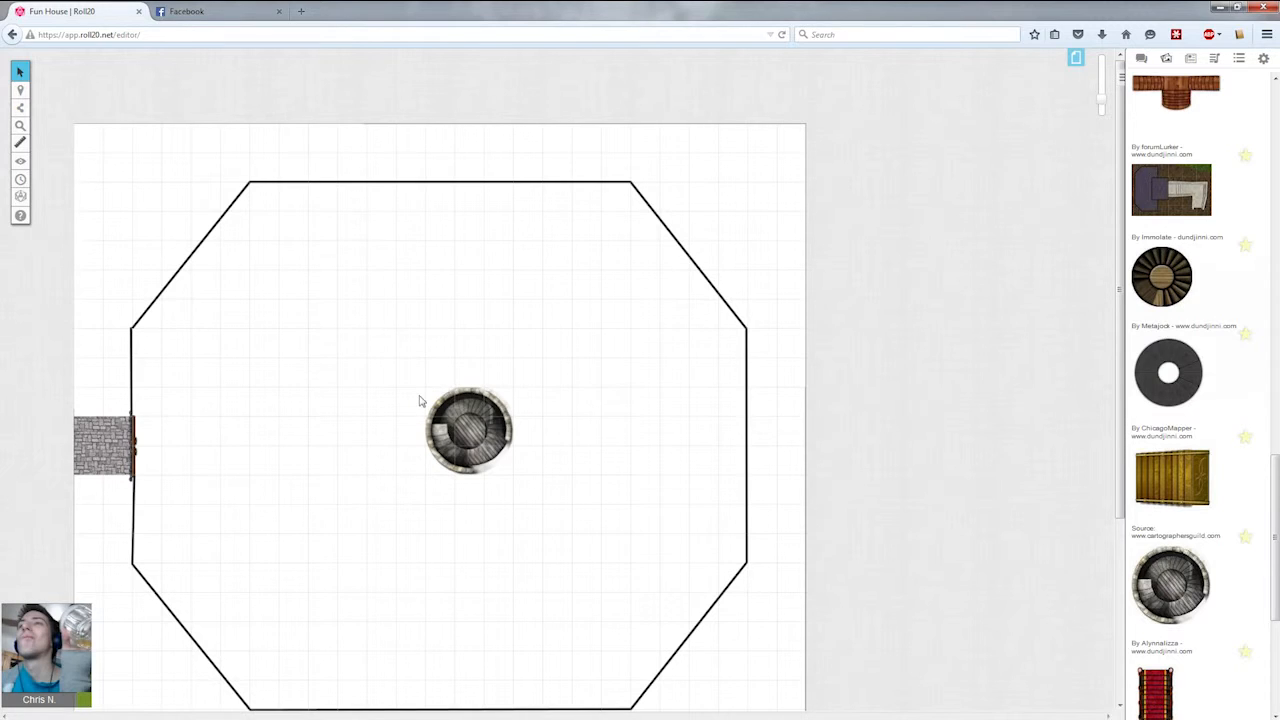
# Nudge the spiral staircase into the room's centre and rotate it so its opening faces upper right.
pyautogui.moveTo(449, 412); pyautogui.dragTo(420, 412)
pyautogui.click(486, 531)
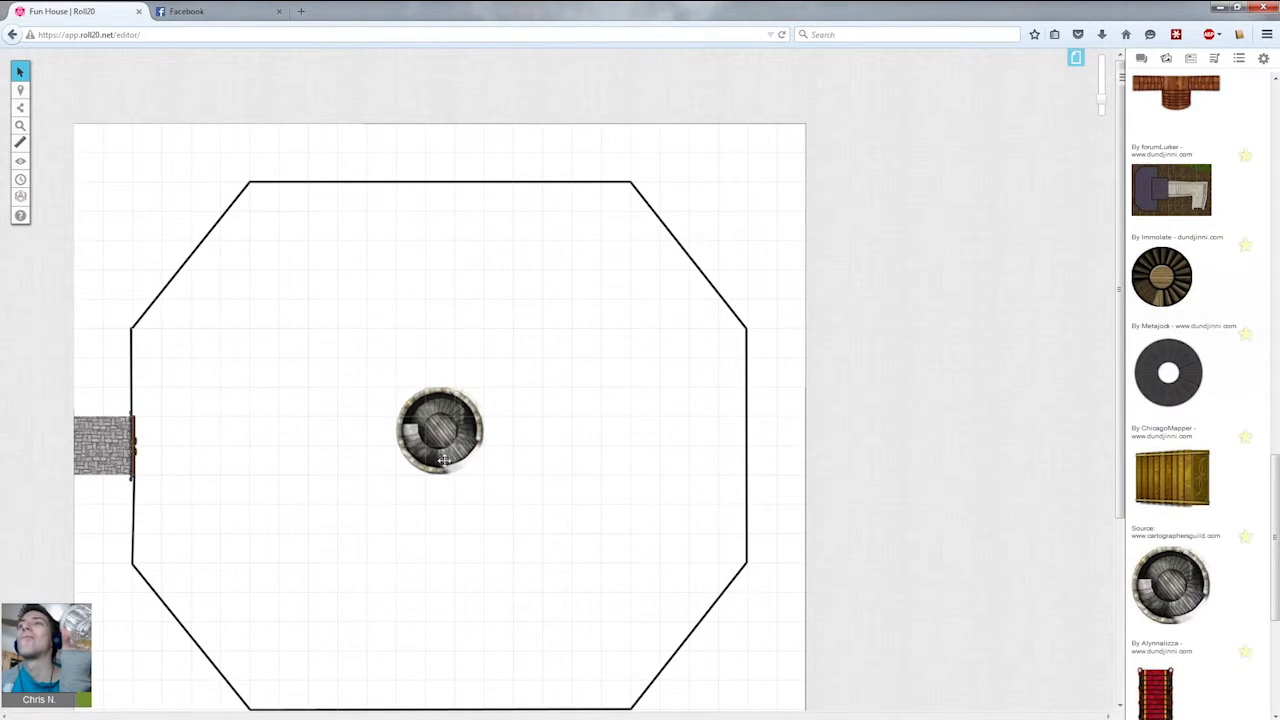
pyautogui.click(446, 438)
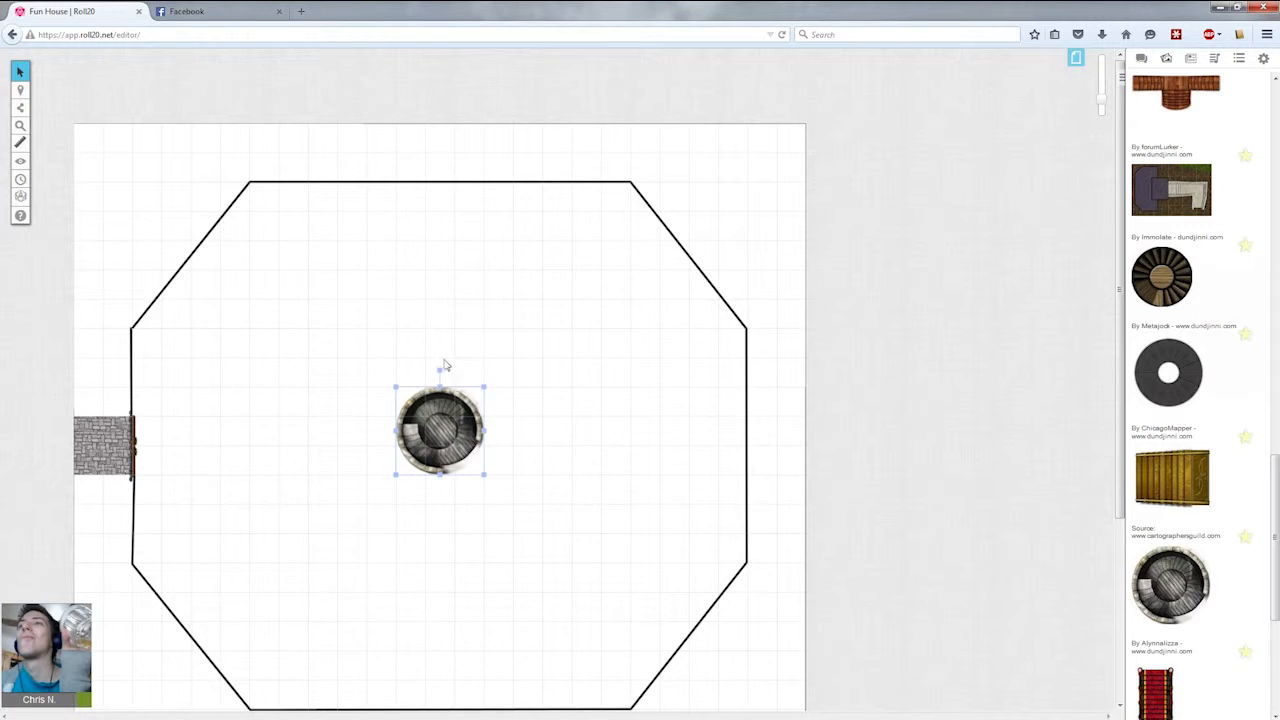
pyautogui.moveTo(442, 368); pyautogui.dragTo(520, 491)
pyautogui.click(500, 486)
pyautogui.click(415, 400)
pyautogui.click(400, 488)
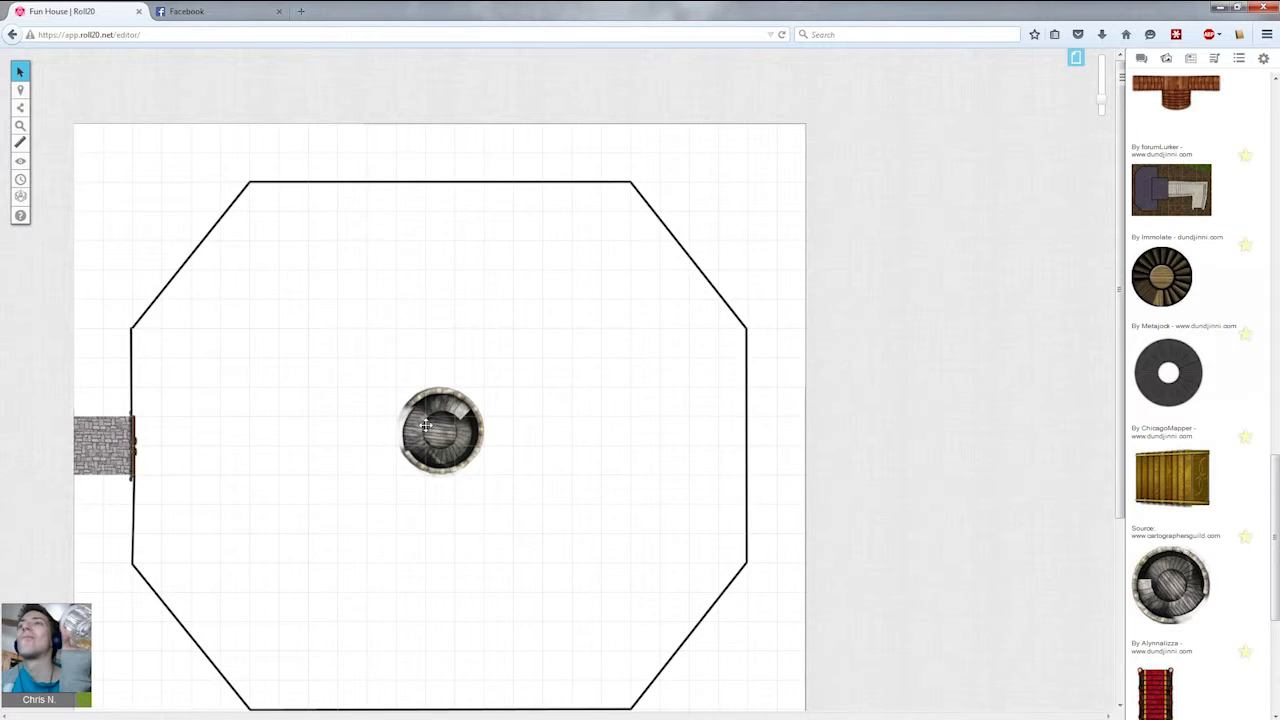
pyautogui.click(424, 427)
pyautogui.click(311, 417)
# Search the art library for trapdoor.
pyautogui.scroll(-1, 806, 258)
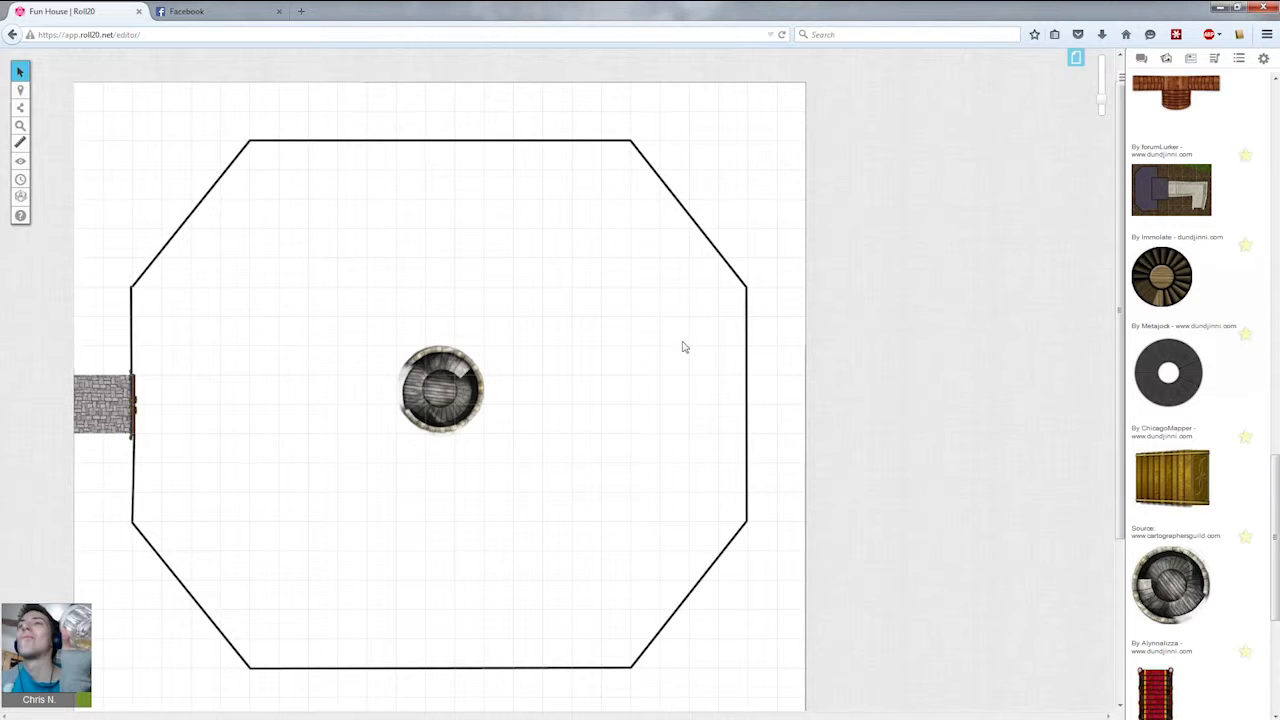
pyautogui.scroll(5, 1234, 449)
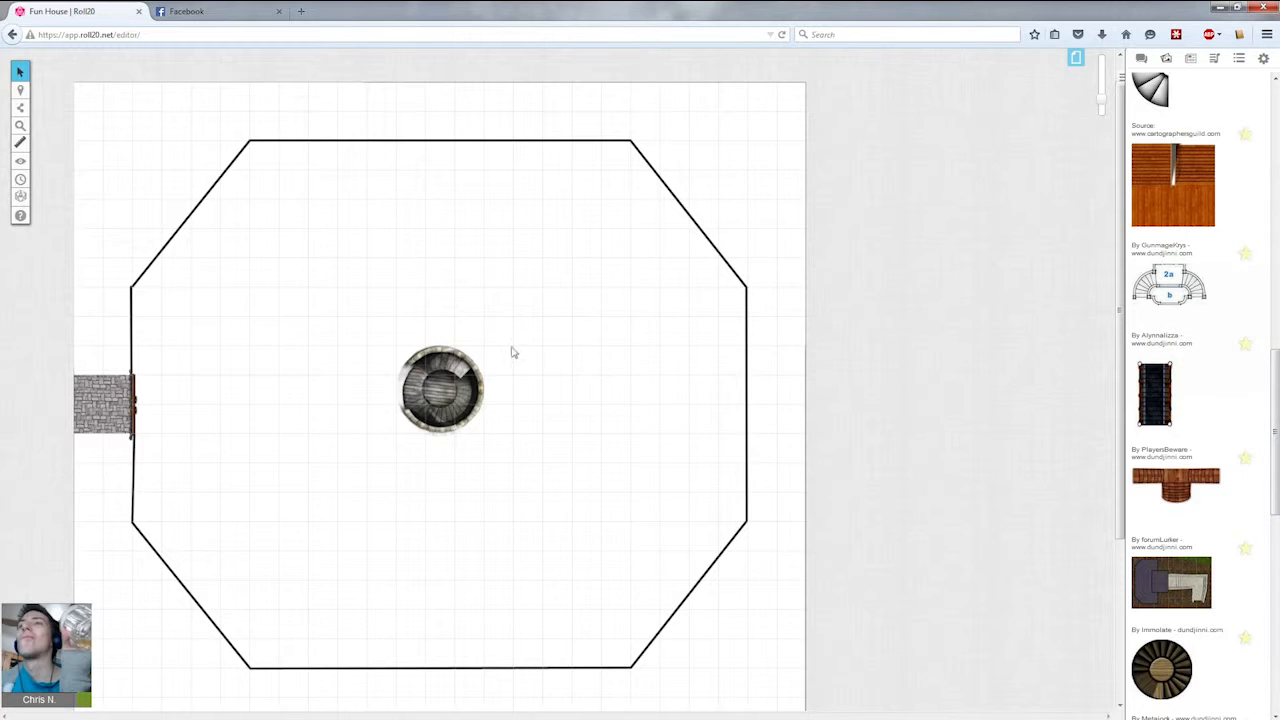
pyautogui.moveTo(1270, 405); pyautogui.dragTo(1265, 165)
pyautogui.doubleClick(1191, 111)
pyautogui.press('BackSpace')
pyautogui.write('trapdoor')
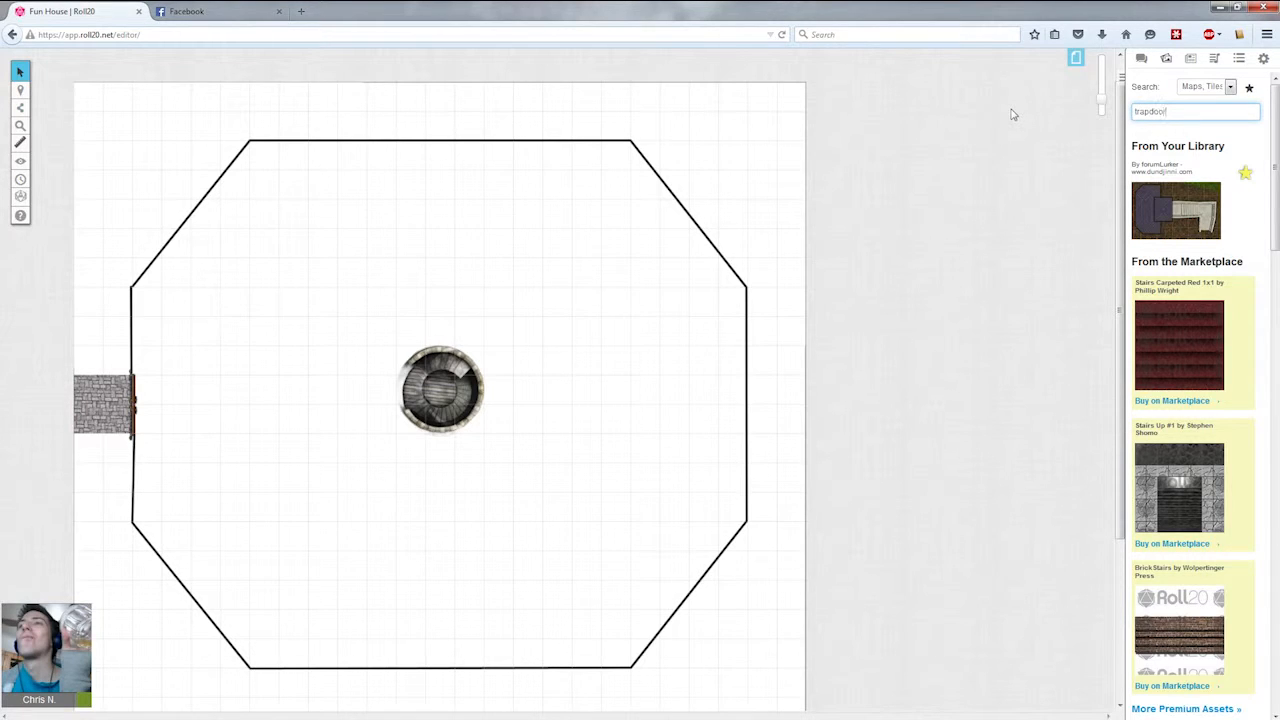
# Place a dark wooden trapdoor image from the web results and shrink it to about one square against the room's right wall.
pyautogui.press('Return')
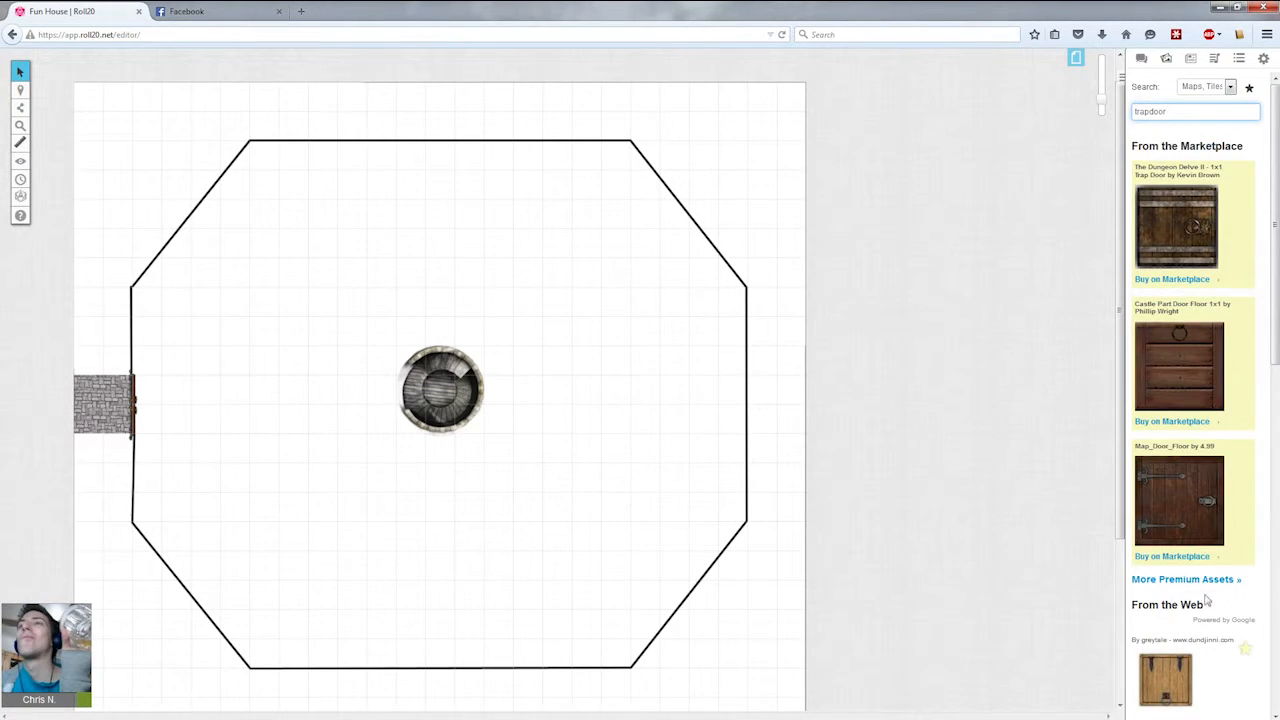
pyautogui.scroll(-2, 1207, 657)
pyautogui.scroll(-1, 1168, 572)
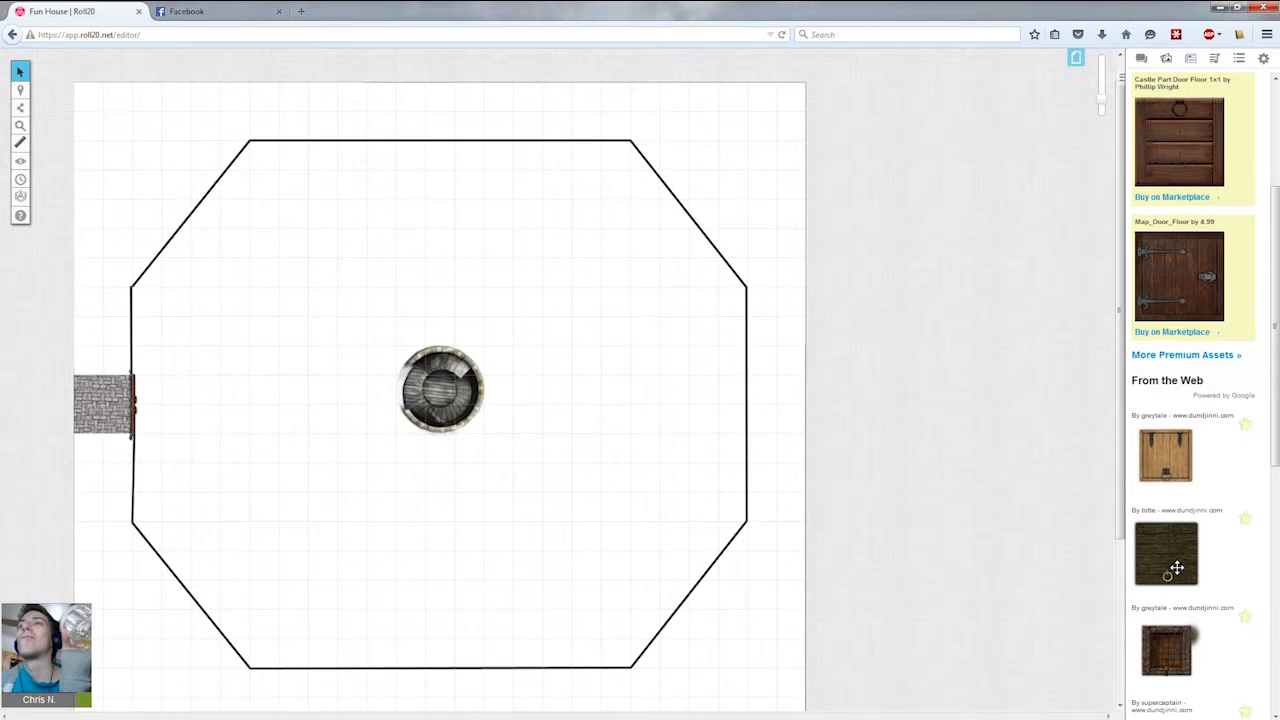
pyautogui.moveTo(1163, 568); pyautogui.dragTo(646, 583)
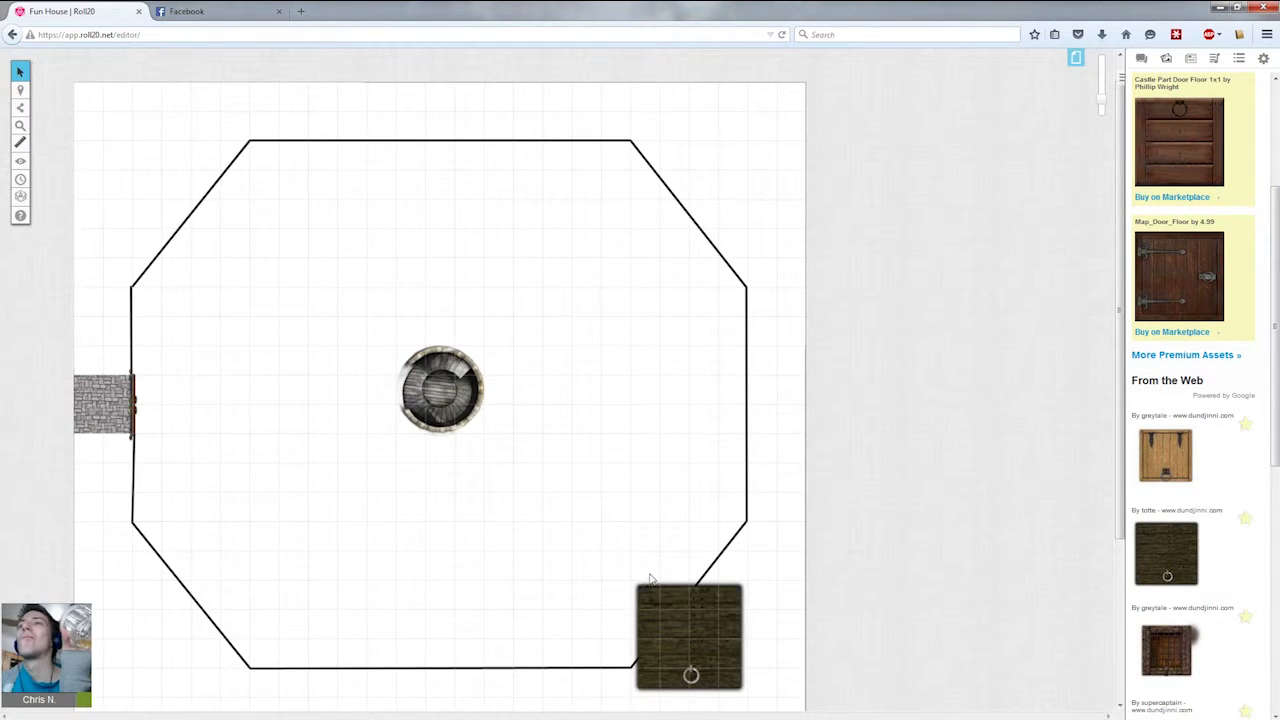
pyautogui.moveTo(749, 580); pyautogui.dragTo(757, 508)
pyautogui.click(754, 562)
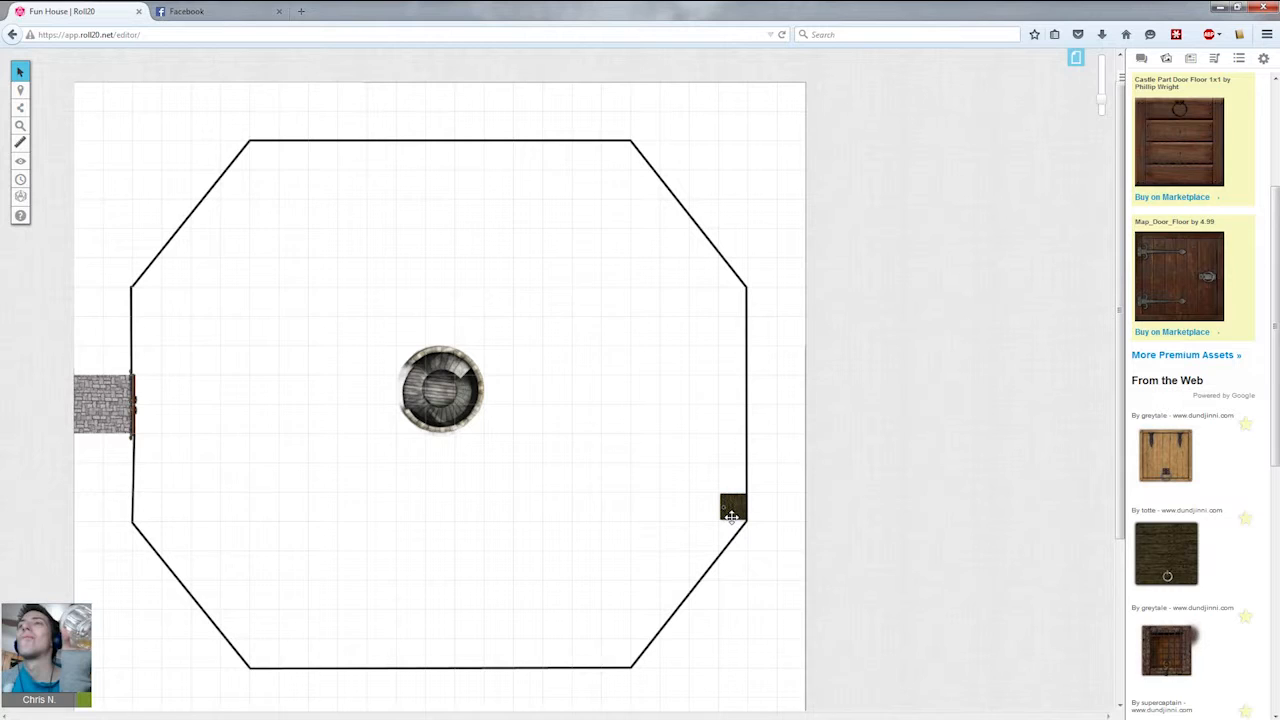
pyautogui.click(732, 515)
pyautogui.click(695, 409)
# Draw walls for a small side room around the entrance: a top wall, a short right wall and a bottom wall.
pyautogui.click(20, 125)
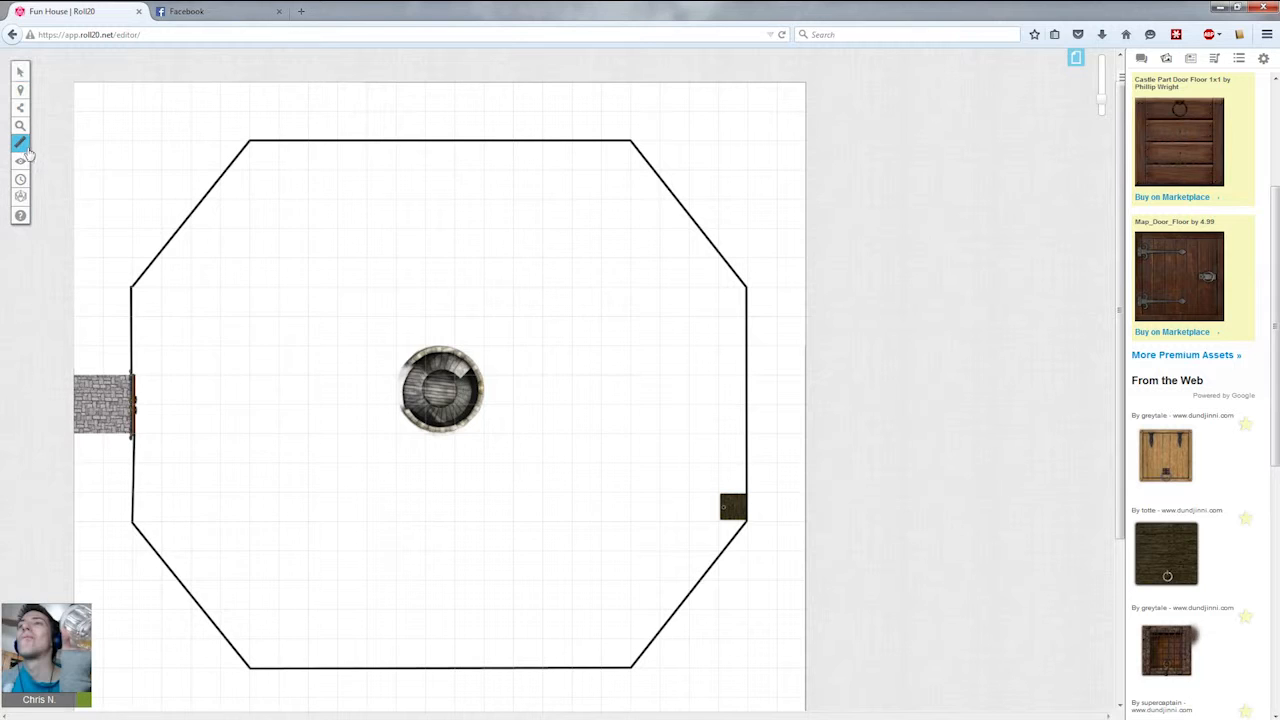
pyautogui.click(20, 145)
pyautogui.moveTo(138, 442); pyautogui.dragTo(268, 437)
pyautogui.click(62, 140)
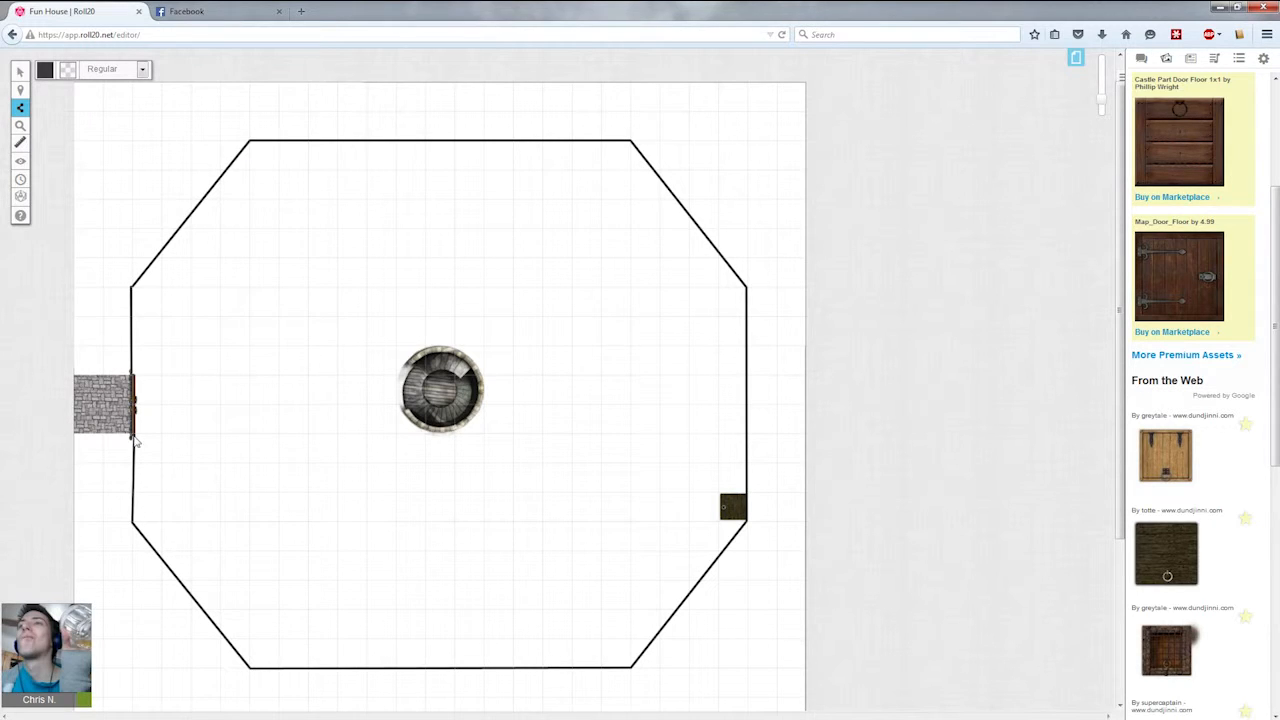
pyautogui.click(279, 437)
pyautogui.click(308, 261)
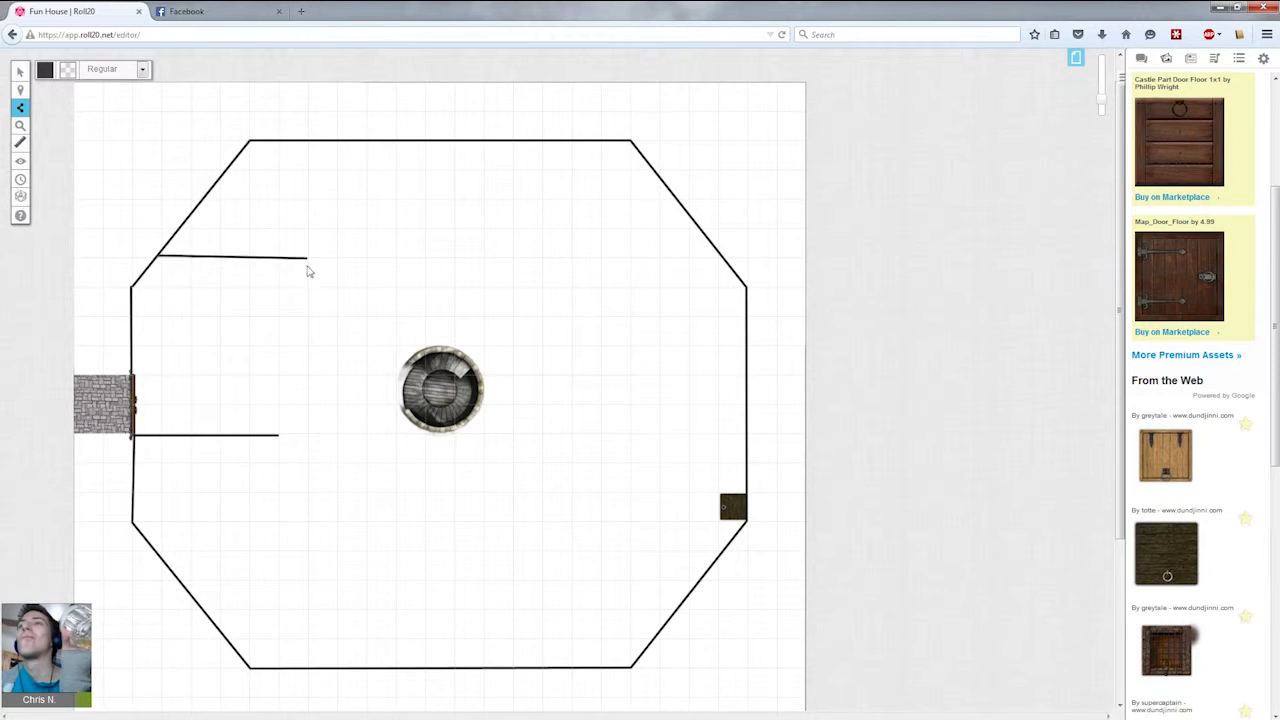
pyautogui.click(309, 377)
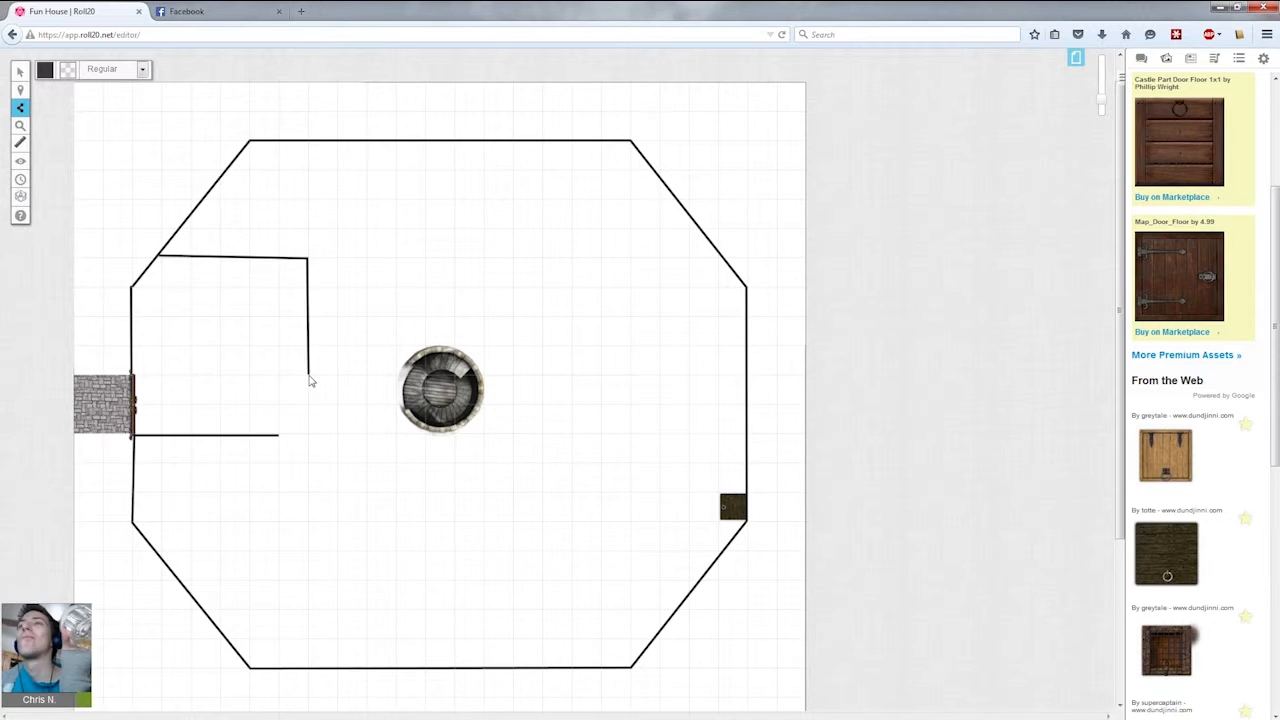
pyautogui.click(279, 436)
pyautogui.click(22, 73)
pyautogui.moveTo(317, 479); pyautogui.dragTo(281, 411)
pyautogui.press('Delete')
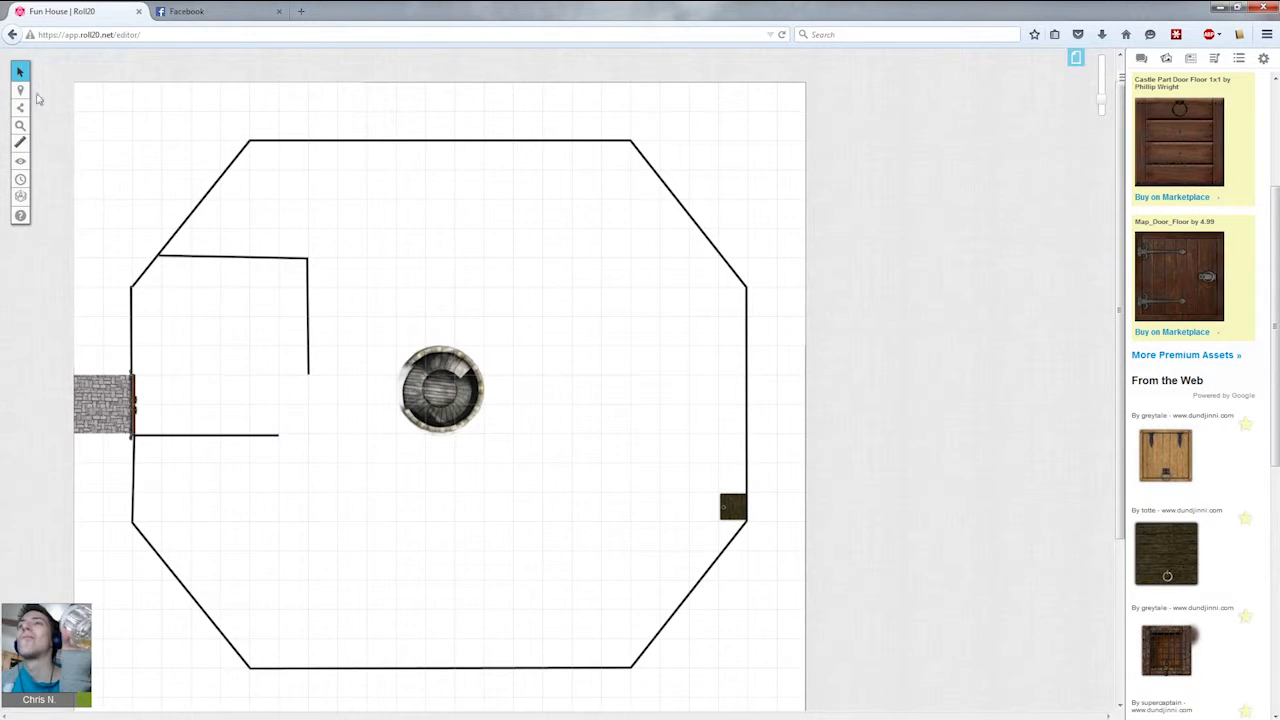
# Extend the side room's bottom wall to the right wall line, leaving a doorway gap in the right wall.
pyautogui.moveTo(28, 92)
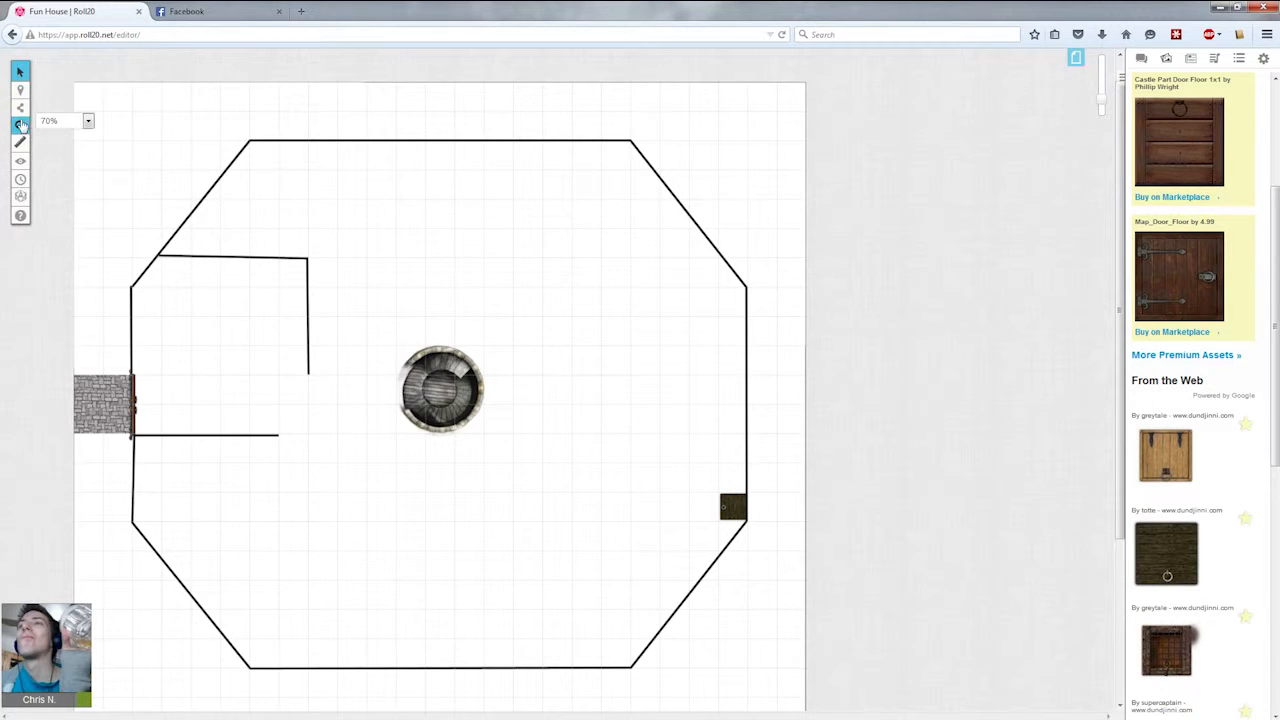
pyautogui.click(66, 138)
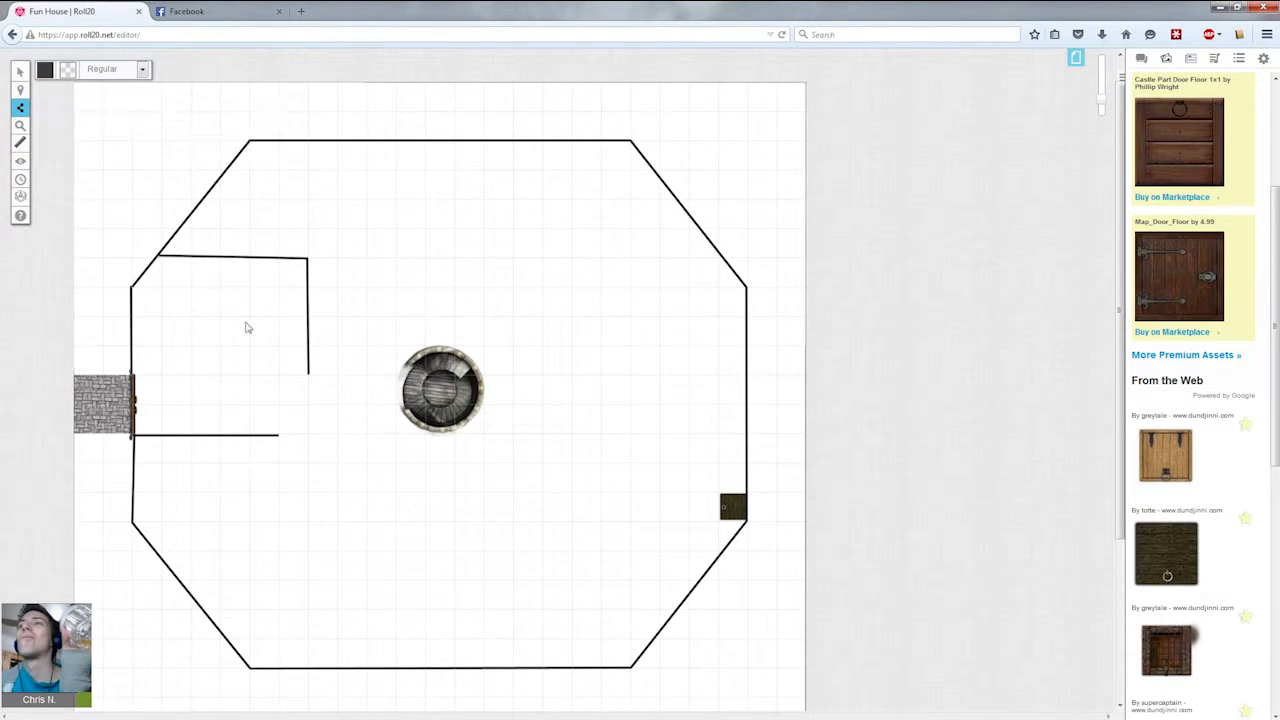
pyautogui.click(309, 434)
pyautogui.rightClick(307, 435)
pyautogui.click(20, 72)
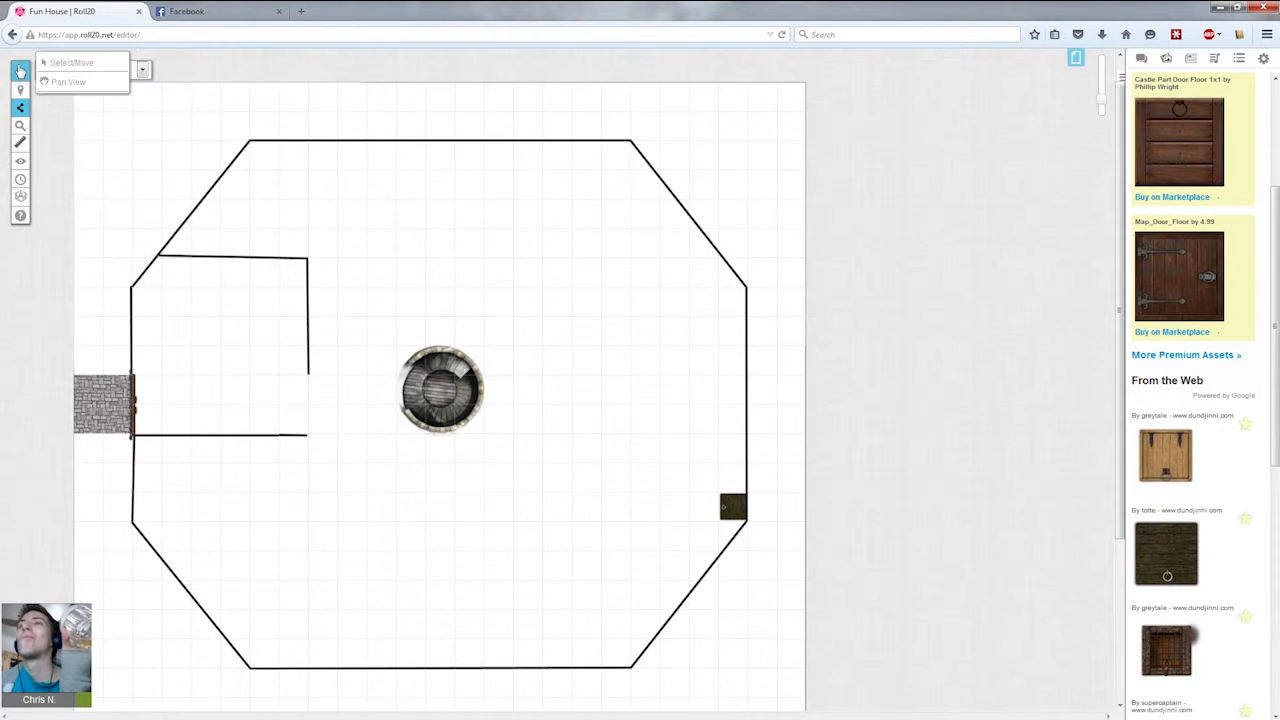
# Copy the entrance door and place the copy in the gap of the side room's right wall.
pyautogui.click(134, 404)
pyautogui.hotkey('ctrl', 'c')
pyautogui.click(248, 376)
pyautogui.hotkey('ctrl', 'v')
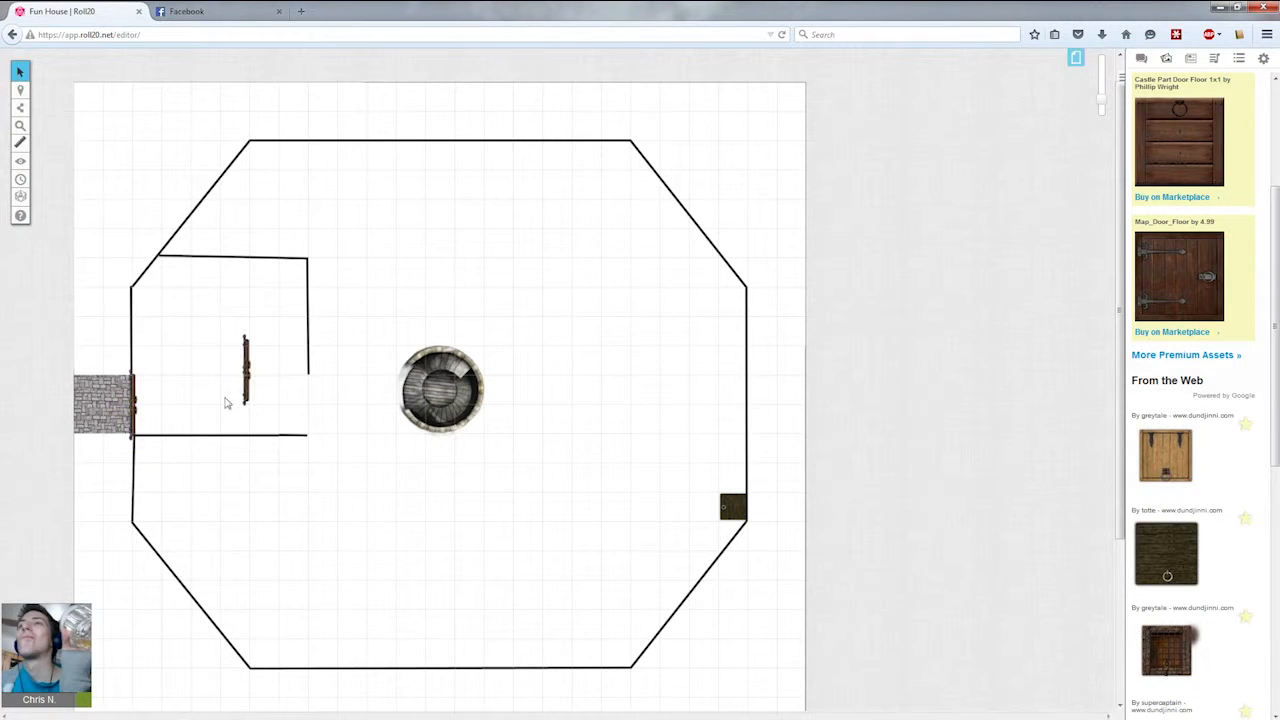
pyautogui.moveTo(246, 372); pyautogui.dragTo(310, 406)
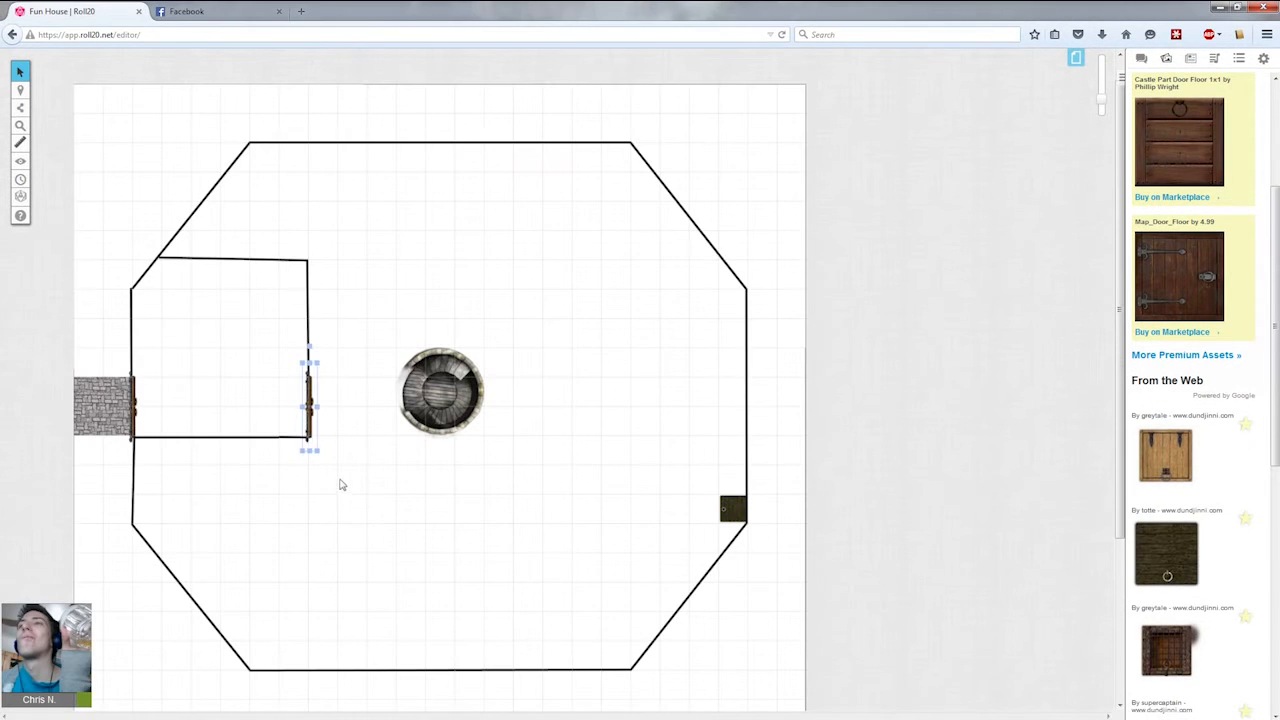
pyautogui.click(279, 462)
# Search the art library for table.
pyautogui.scroll(3, 1265, 153)
pyautogui.hotkey('ctrl', 'a')
pyautogui.press('BackSpace')
pyautogui.write('table')
pyautogui.press('Return')
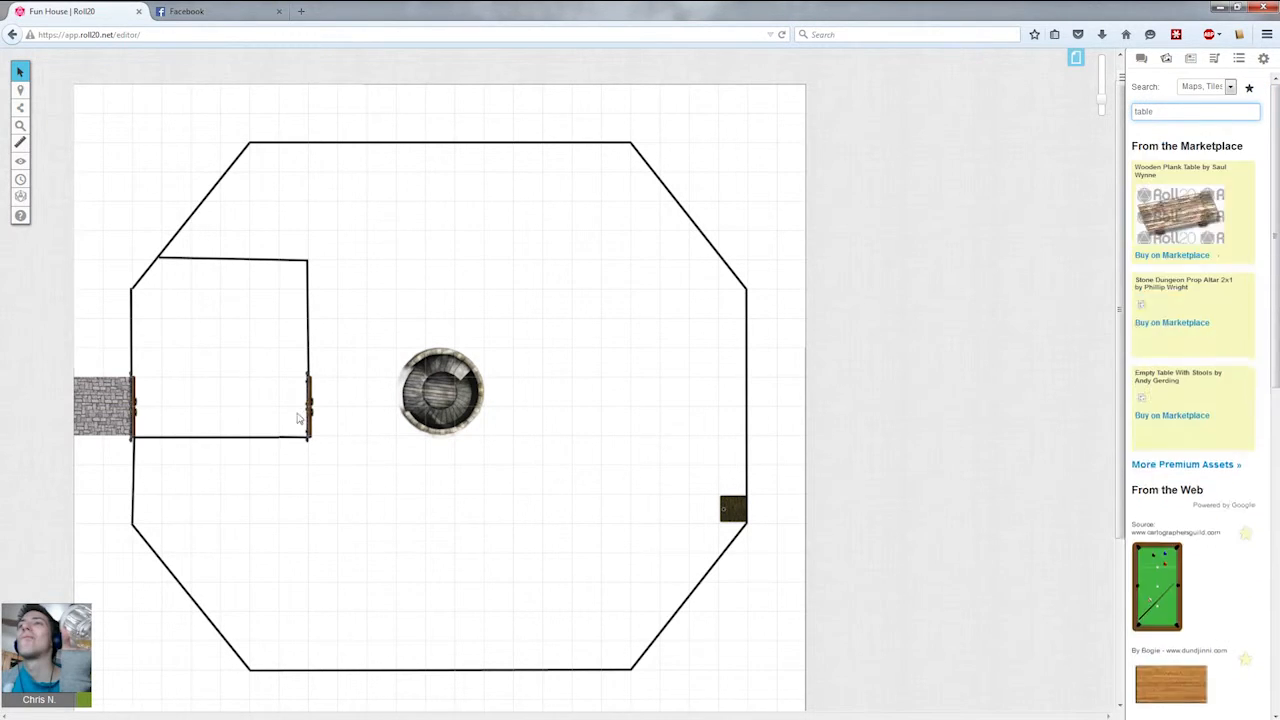
pyautogui.scroll(-3, 1195, 360)
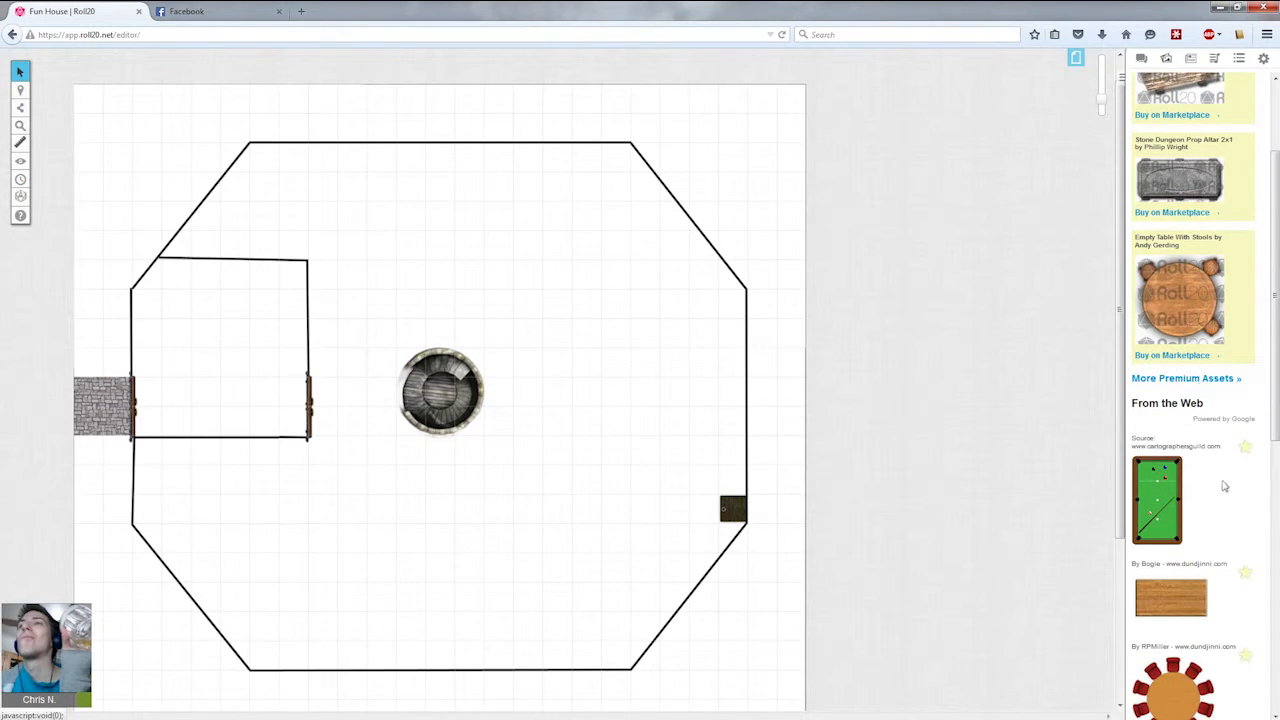
pyautogui.moveTo(1190, 600); pyautogui.dragTo(281, 430)
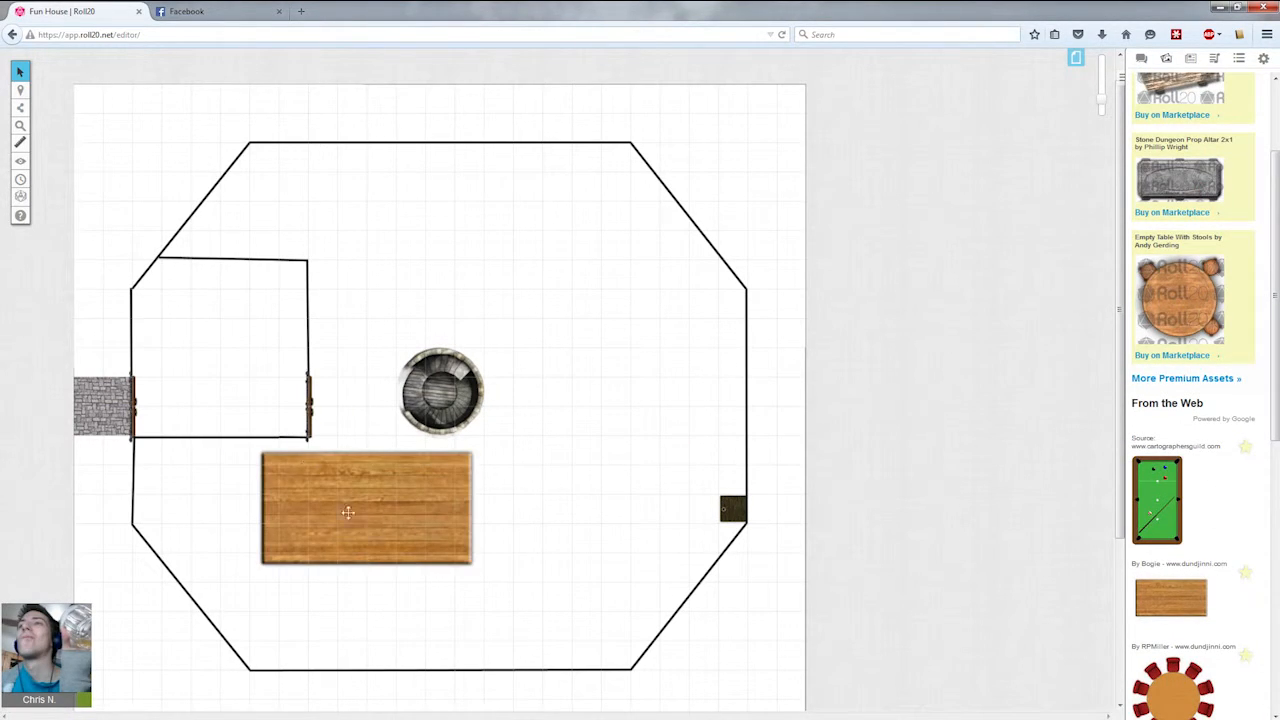
pyautogui.click(386, 489)
pyautogui.press('Delete')
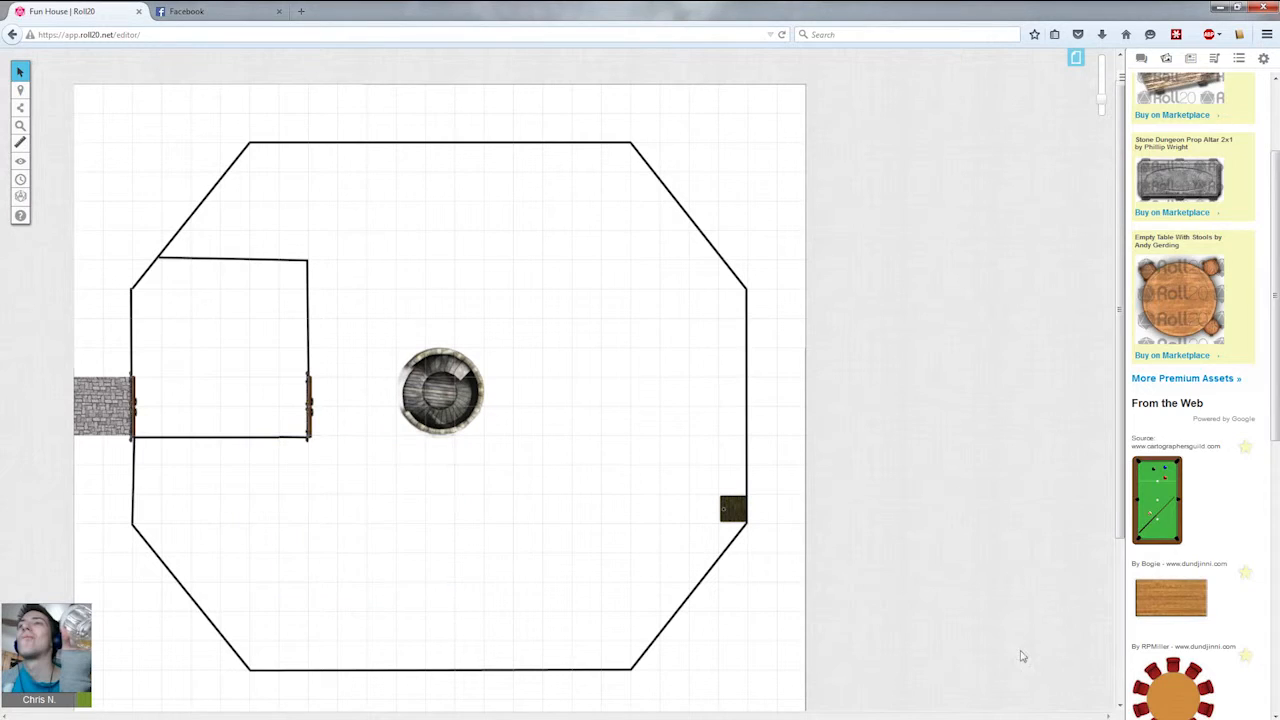
# Place a narrow wooden table, about one by two squares, inside the side room near its left wall.
pyautogui.scroll(-5, 1200, 480)
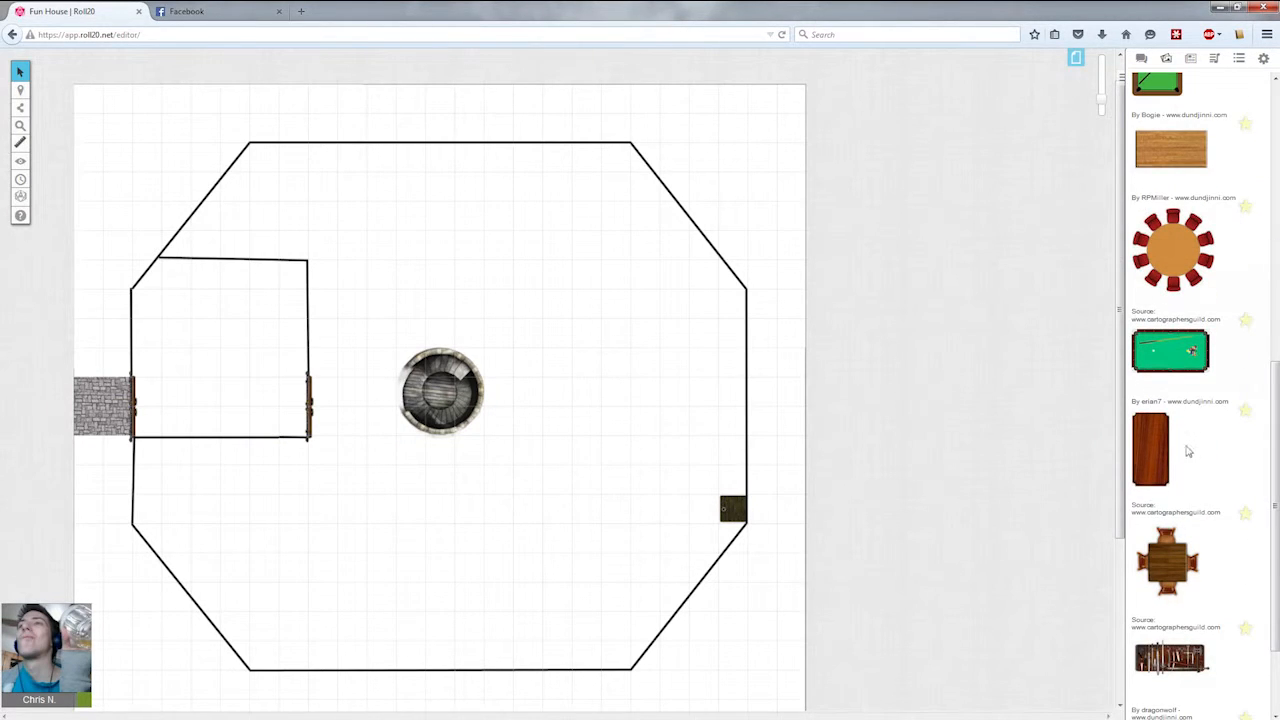
pyautogui.scroll(-1, 1186, 449)
pyautogui.moveTo(311, 463); pyautogui.dragTo(218, 361)
pyautogui.moveTo(196, 270); pyautogui.dragTo(206, 421)
pyautogui.click(238, 462)
pyautogui.click(198, 406)
pyautogui.click(239, 470)
# Search the art library for chair.
pyautogui.scroll(9, 1188, 222)
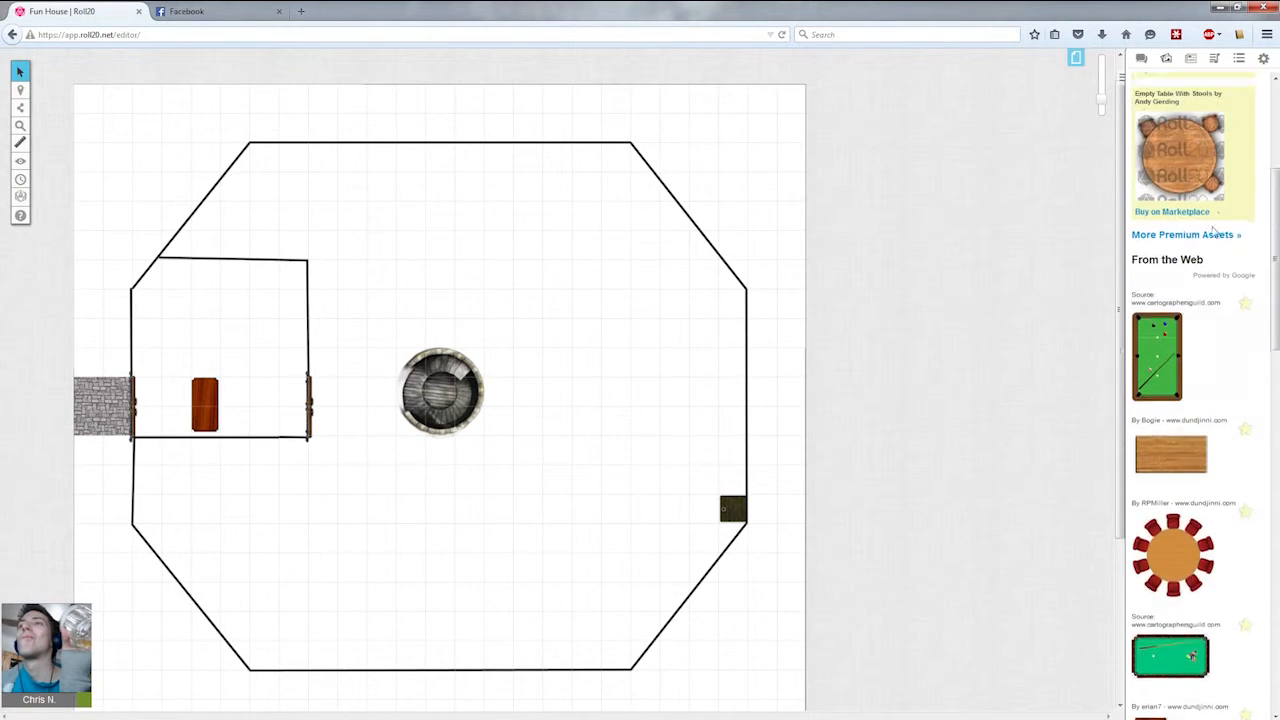
pyautogui.moveTo(1215, 109); pyautogui.dragTo(1022, 112)
pyautogui.write('chair')
pyautogui.press('Return')
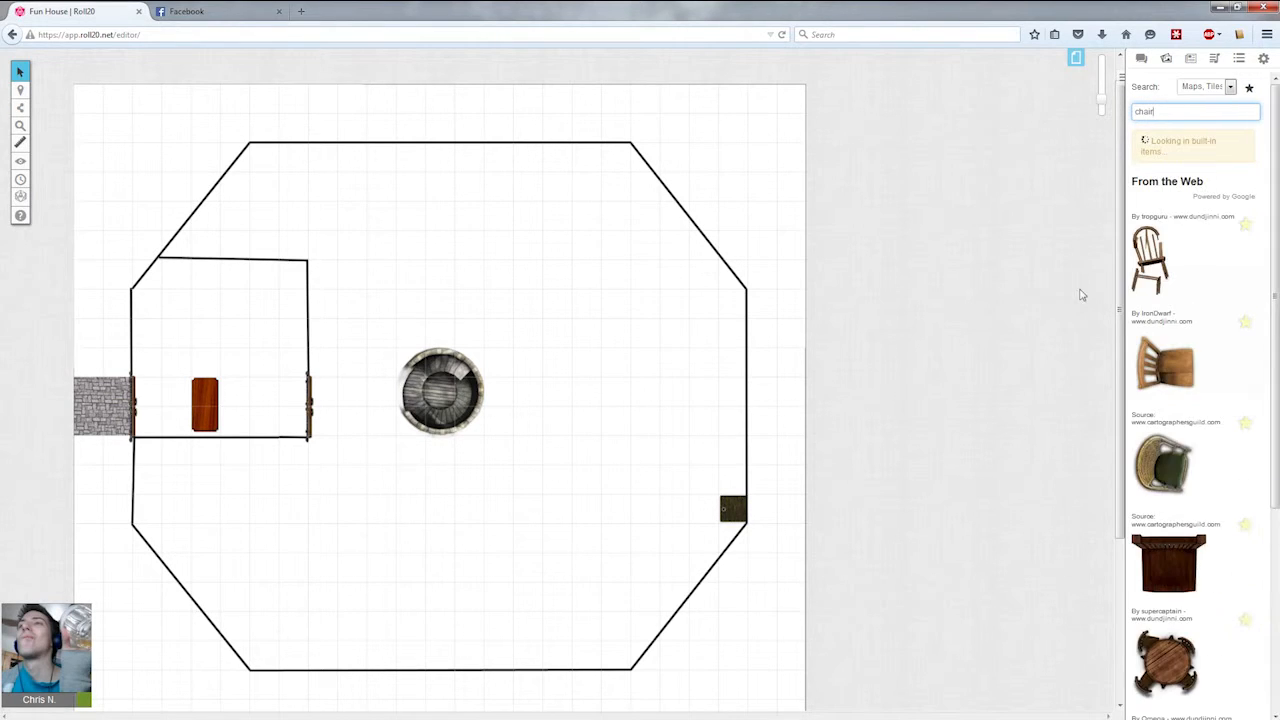
pyautogui.scroll(-1, 1216, 325)
pyautogui.scroll(-5, 1200, 449)
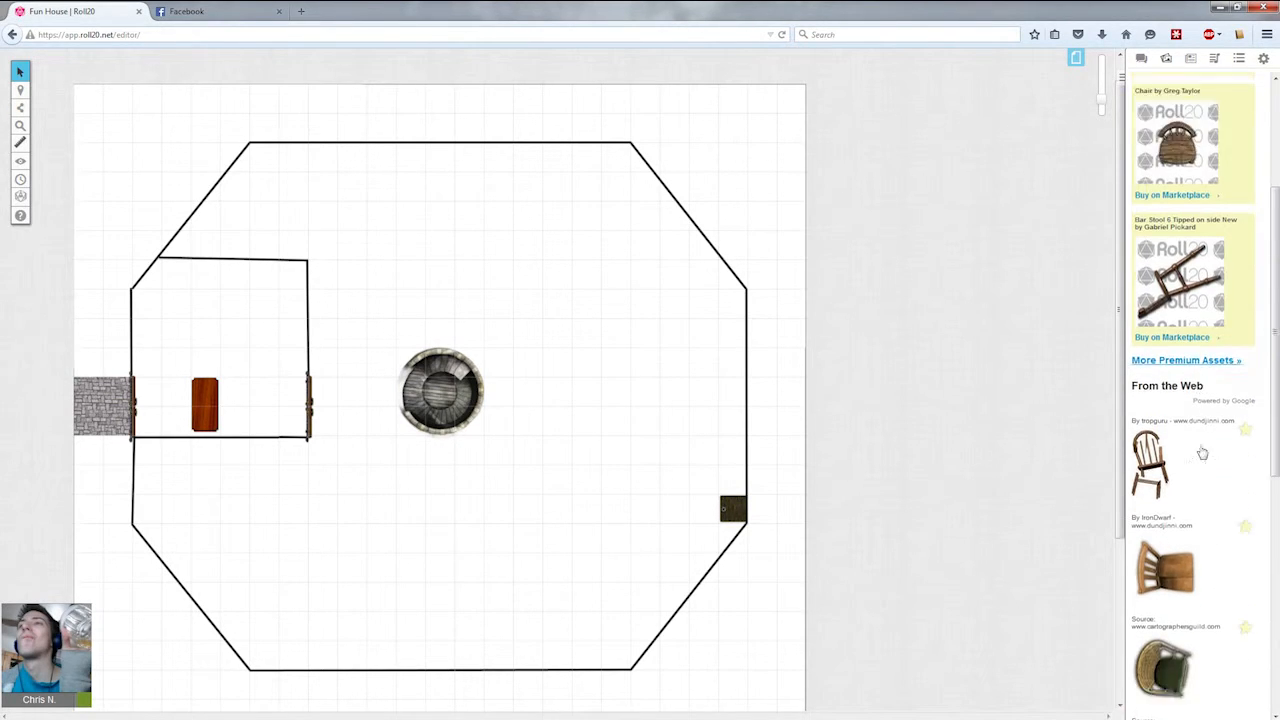
pyautogui.moveTo(1168, 565); pyautogui.dragTo(252, 430)
pyautogui.click(311, 452)
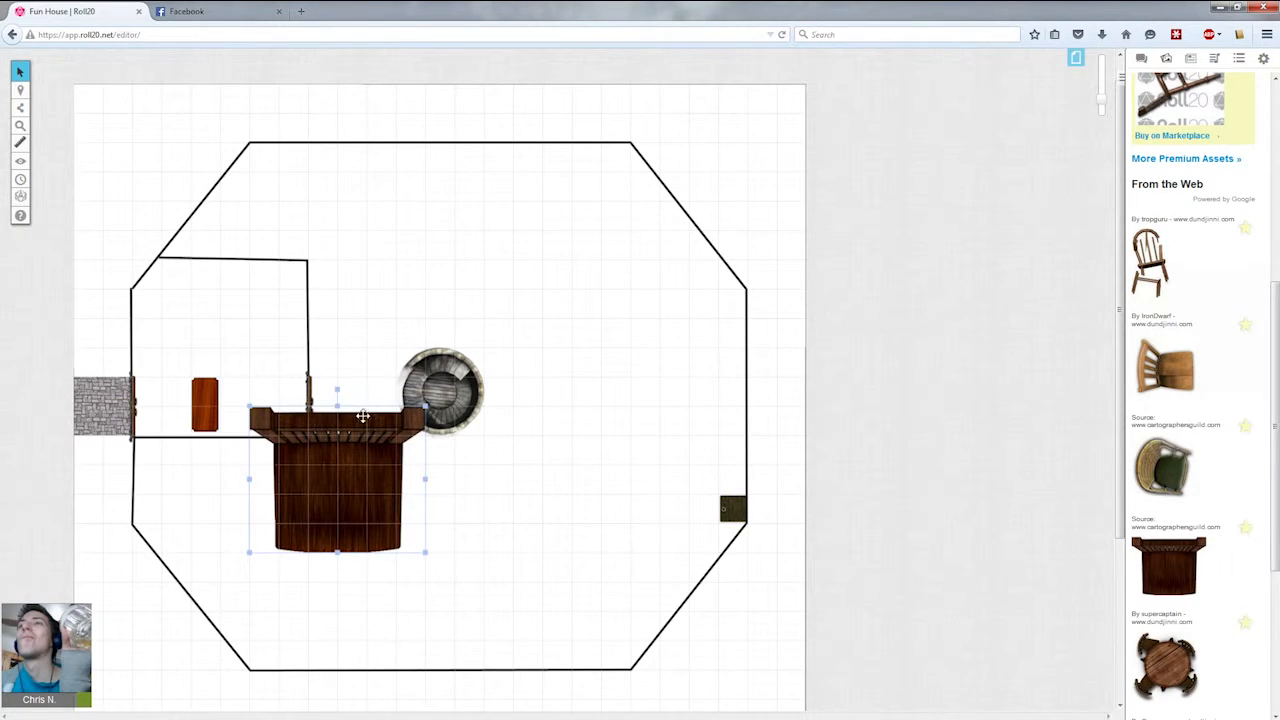
pyautogui.moveTo(427, 406); pyautogui.dragTo(278, 524)
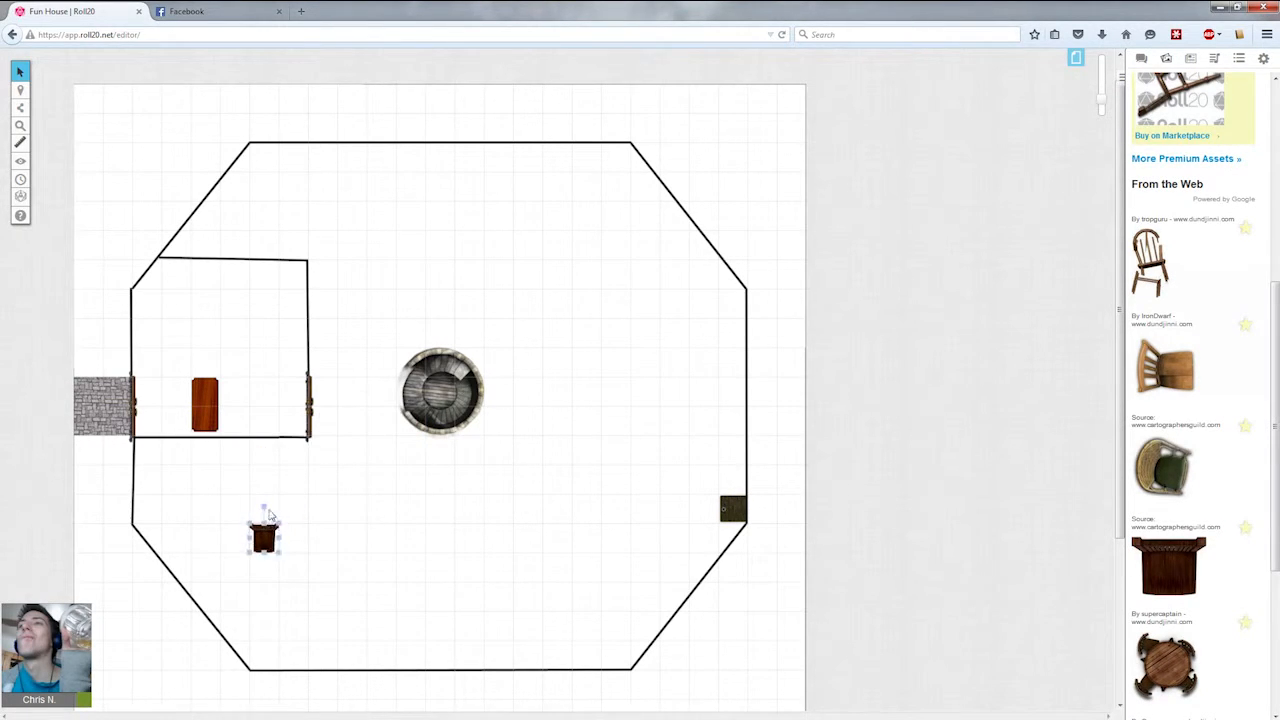
pyautogui.click(261, 539)
pyautogui.press('Delete')
# Switch to the Objects & Tokens layer and place a dark wooden chair about one square wide beside the table.
pyautogui.moveTo(20, 90)
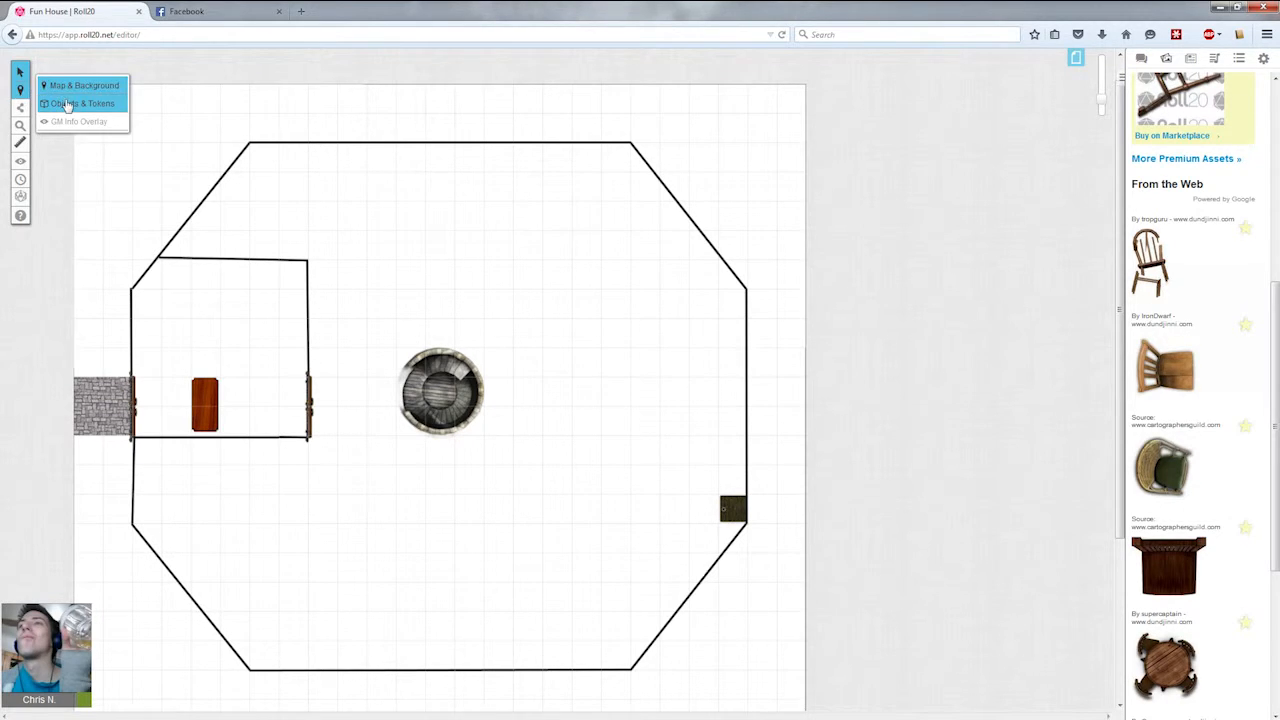
pyautogui.click(70, 104)
pyautogui.moveTo(1169, 565); pyautogui.dragTo(226, 425)
pyautogui.click(321, 490)
pyautogui.click(234, 421)
pyautogui.click(244, 469)
pyautogui.moveTo(170, 268); pyautogui.dragTo(306, 296)
pyautogui.moveTo(160, 155); pyautogui.dragTo(706, 306)
pyautogui.moveTo(697, 385); pyautogui.dragTo(302, 78)
pyautogui.moveTo(722, 603); pyautogui.dragTo(580, 494)
pyautogui.moveTo(232, 419)
pyautogui.mouseDown()
pyautogui.moveTo(233, 393)
pyautogui.moveTo(232, 416)
pyautogui.mouseUp()
pyautogui.click(244, 456)
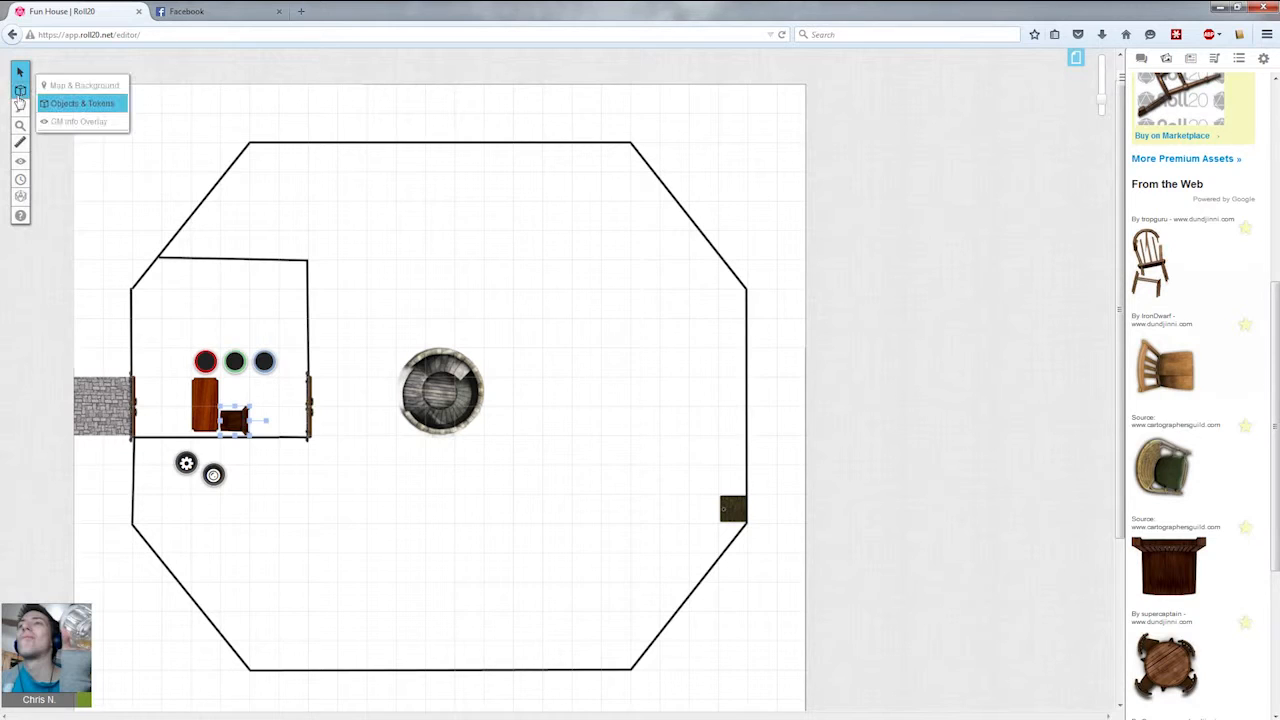
# Try to reposition the chair after switching layers, and undo the accidental move of the wall and table.
pyautogui.click(44, 88)
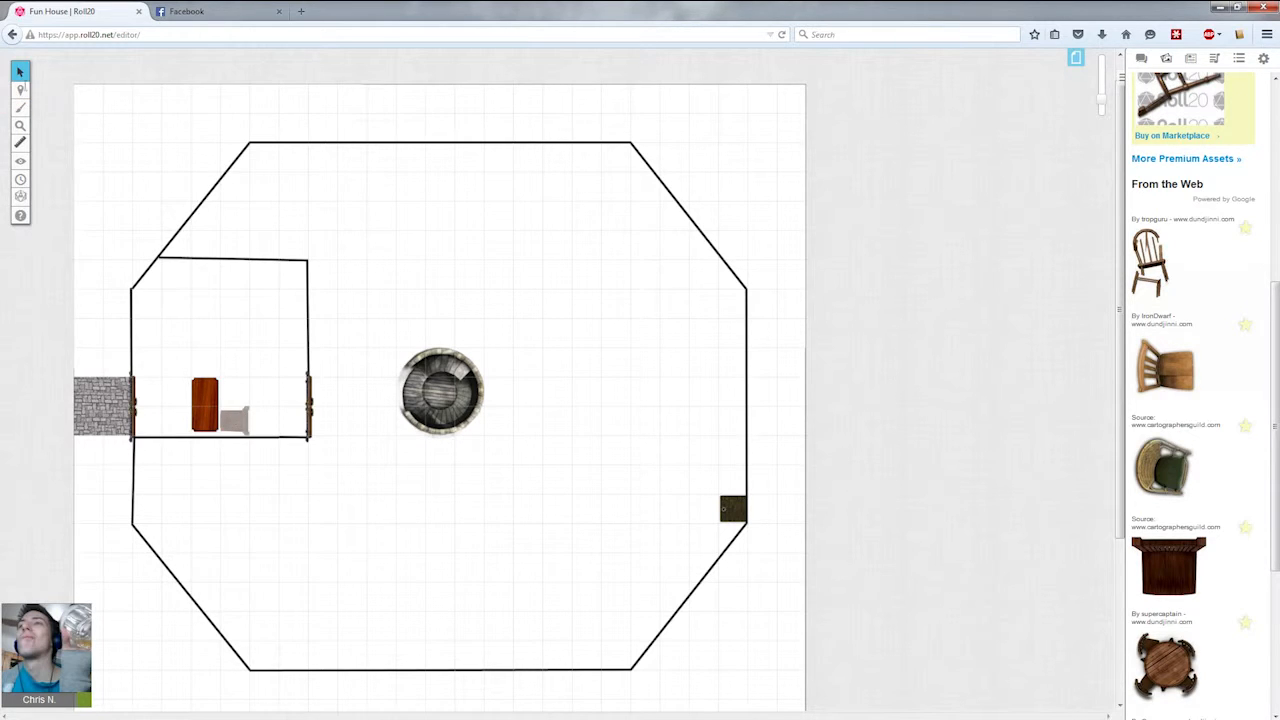
pyautogui.moveTo(22, 88)
pyautogui.click(68, 101)
pyautogui.moveTo(26, 93)
pyautogui.click(66, 87)
pyautogui.moveTo(256, 391); pyautogui.dragTo(211, 442)
pyautogui.moveTo(258, 382)
pyautogui.mouseDown()
pyautogui.moveTo(236, 419)
pyautogui.moveTo(249, 405)
pyautogui.mouseUp()
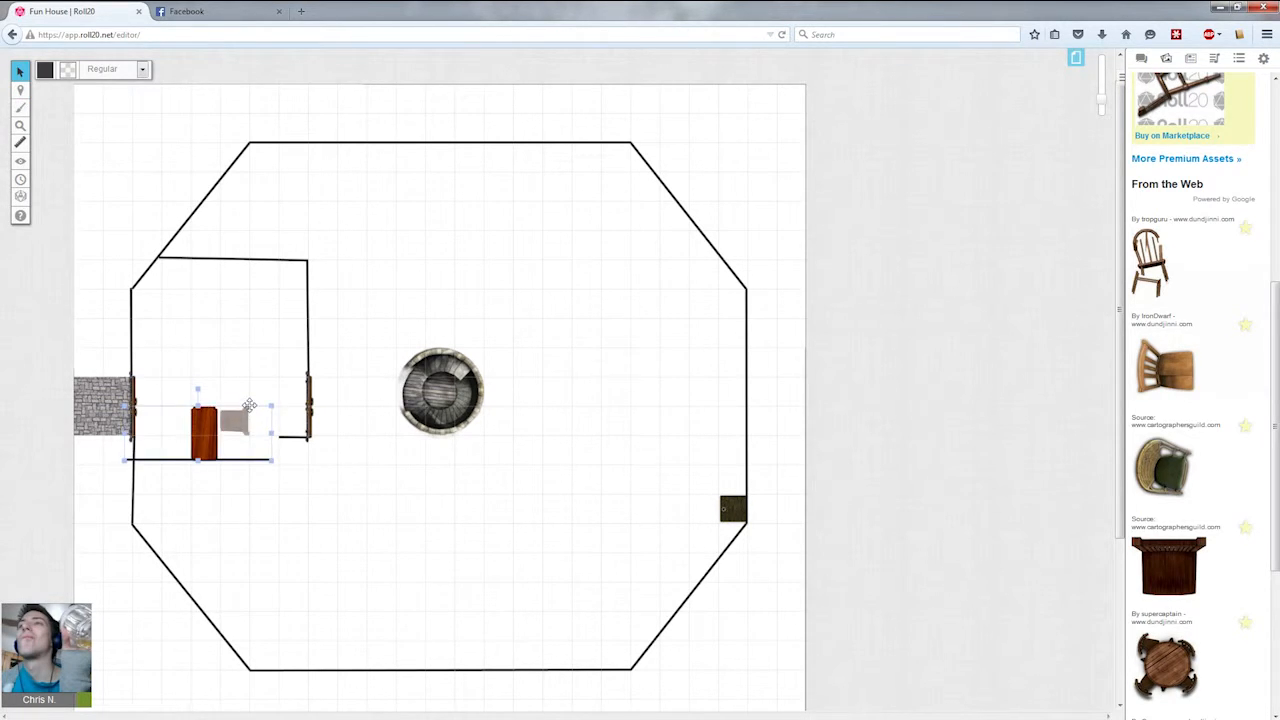
pyautogui.hotkey('ctrl', 'z')
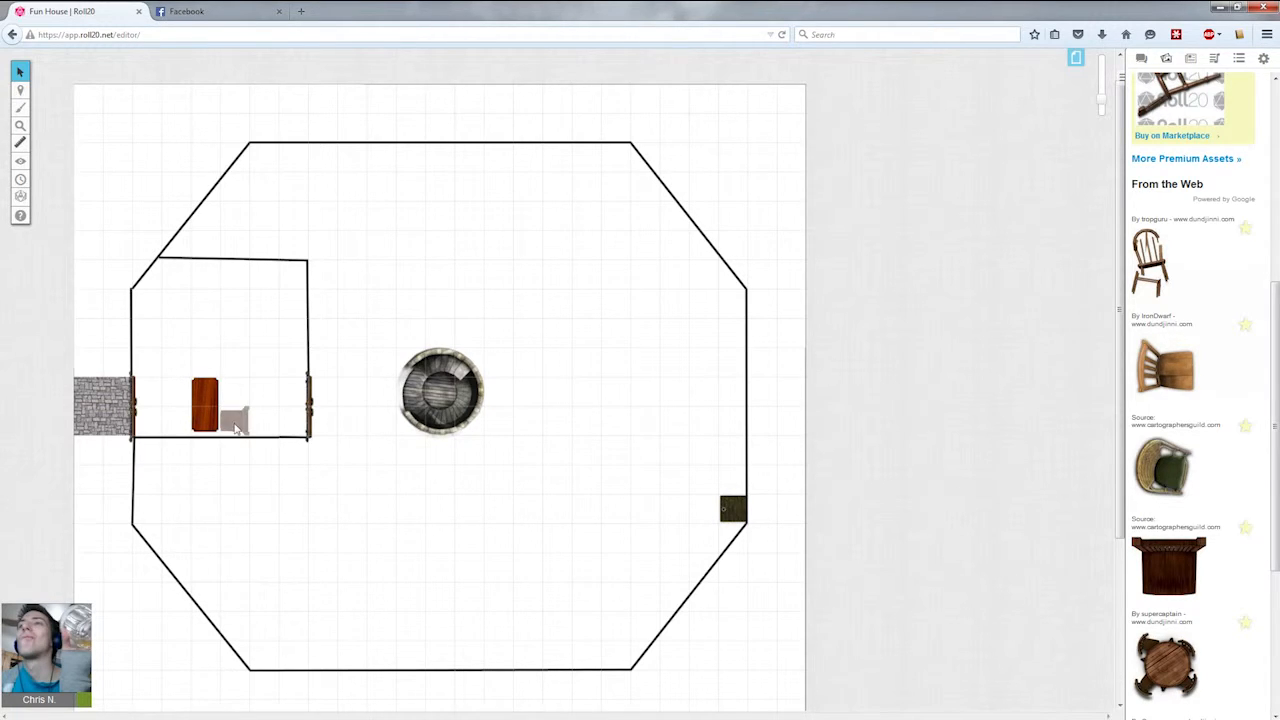
# Move the chair up so it sits against the table's right side.
pyautogui.click(56, 102)
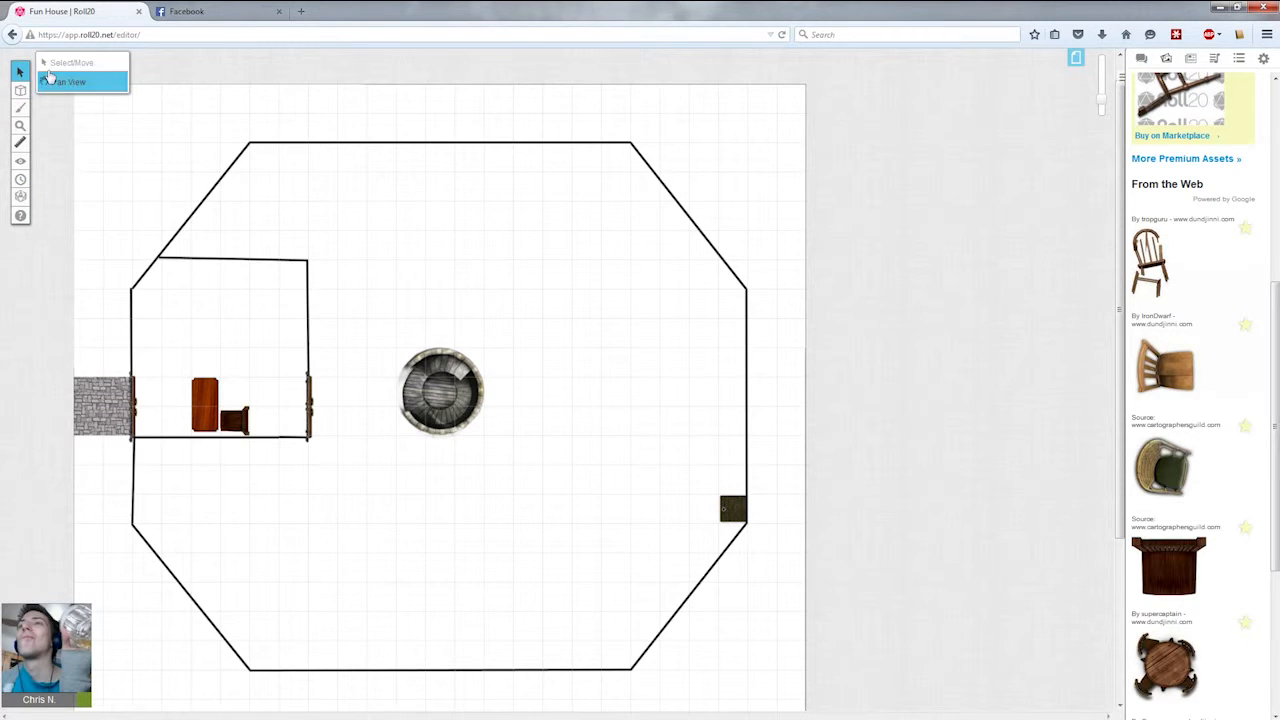
pyautogui.moveTo(236, 421); pyautogui.dragTo(230, 392)
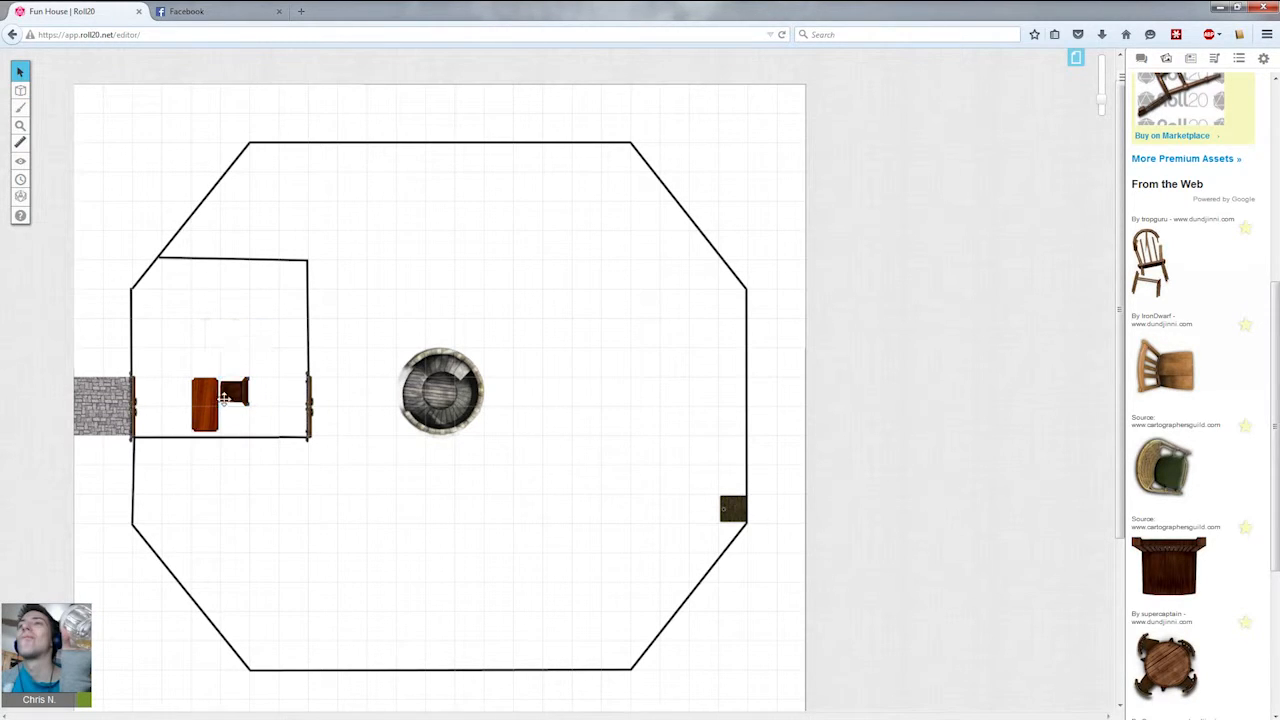
pyautogui.click(228, 390)
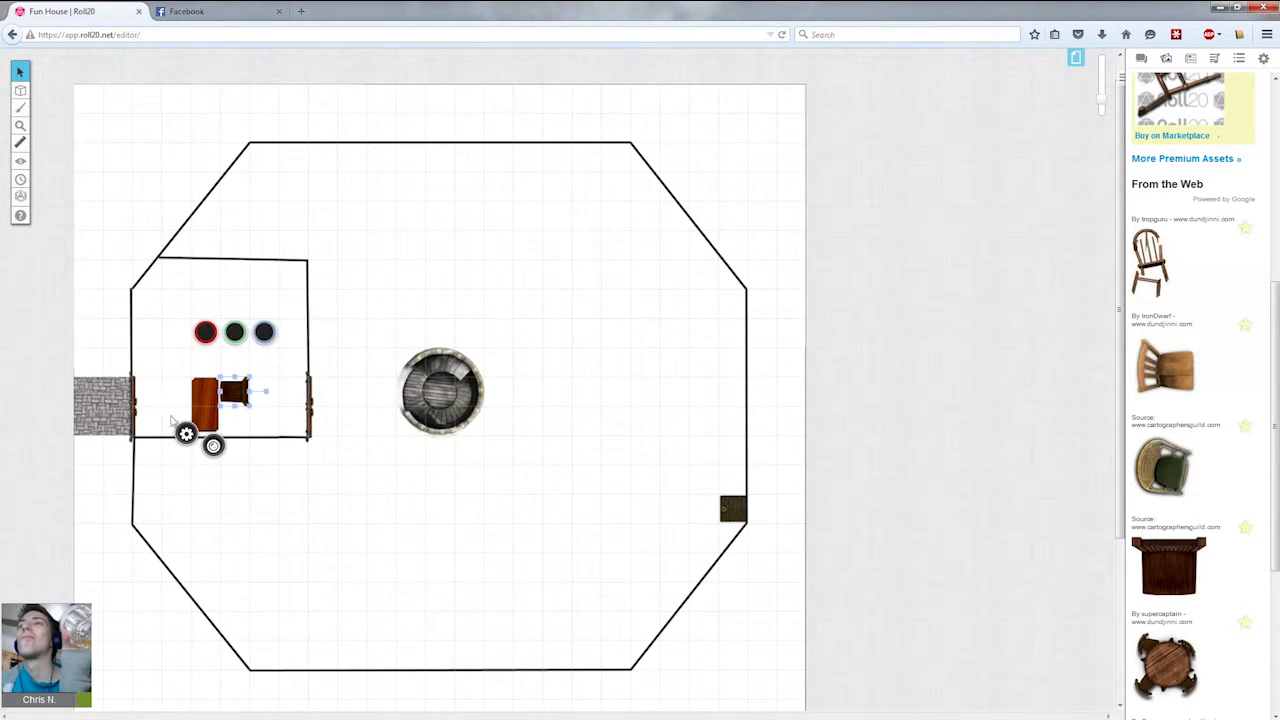
pyautogui.click(214, 364)
pyautogui.moveTo(277, 397); pyautogui.dragTo(113, 400)
pyautogui.click(146, 346)
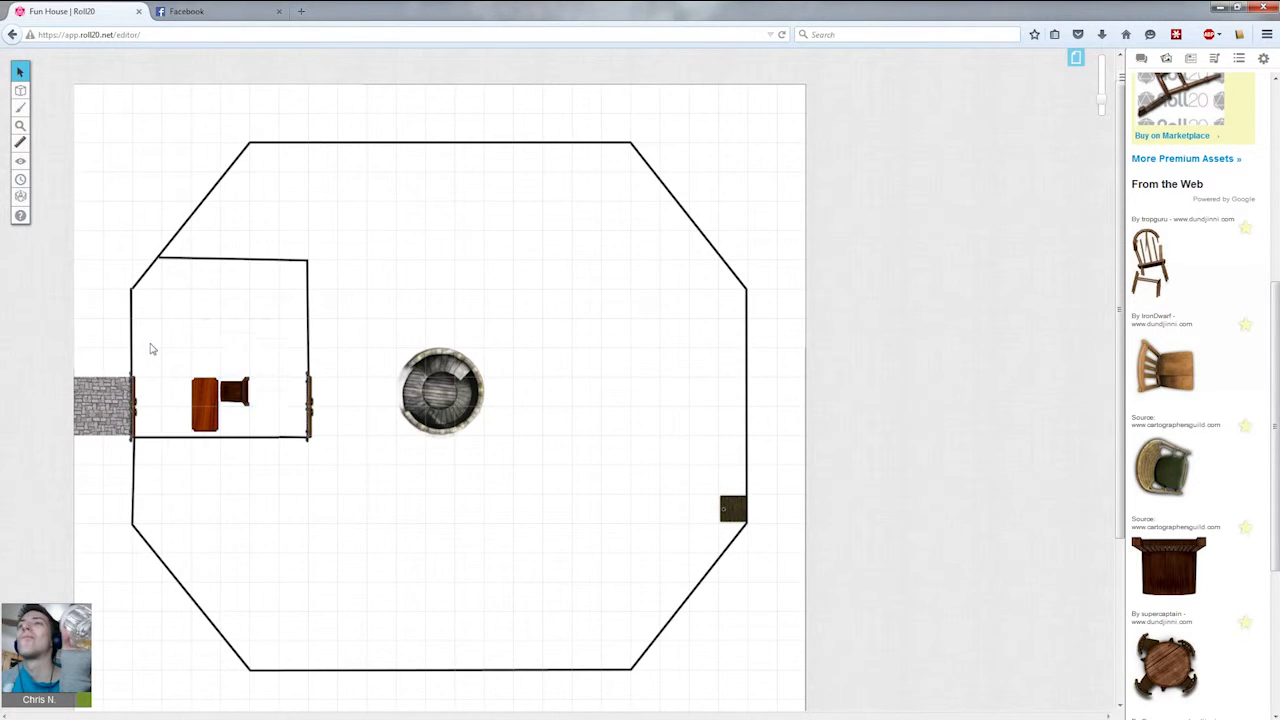
pyautogui.click(1190, 58)
pyautogui.click(1163, 60)
pyautogui.click(1141, 59)
pyautogui.click(1166, 59)
pyautogui.scroll(8, 1208, 160)
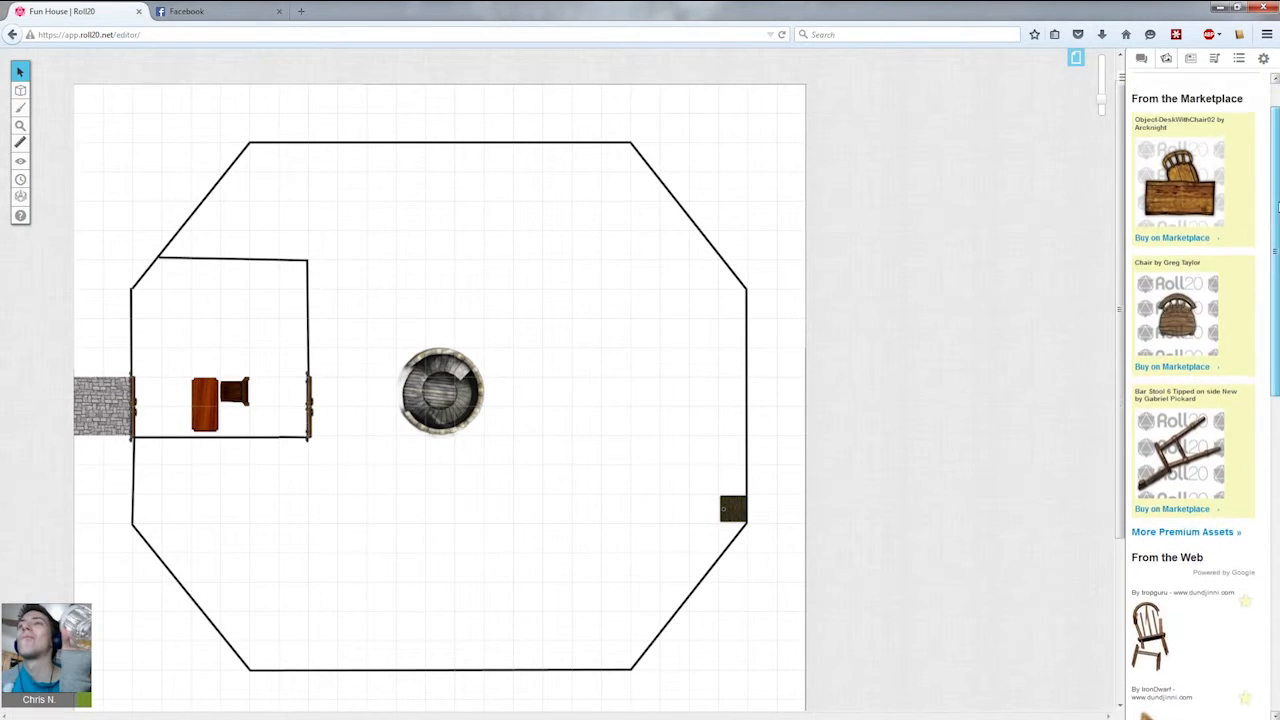
# Search the art library for barrel and place a small round barrel inside the side room near its right wall.
pyautogui.doubleClick(1205, 107)
pyautogui.write('barrel')
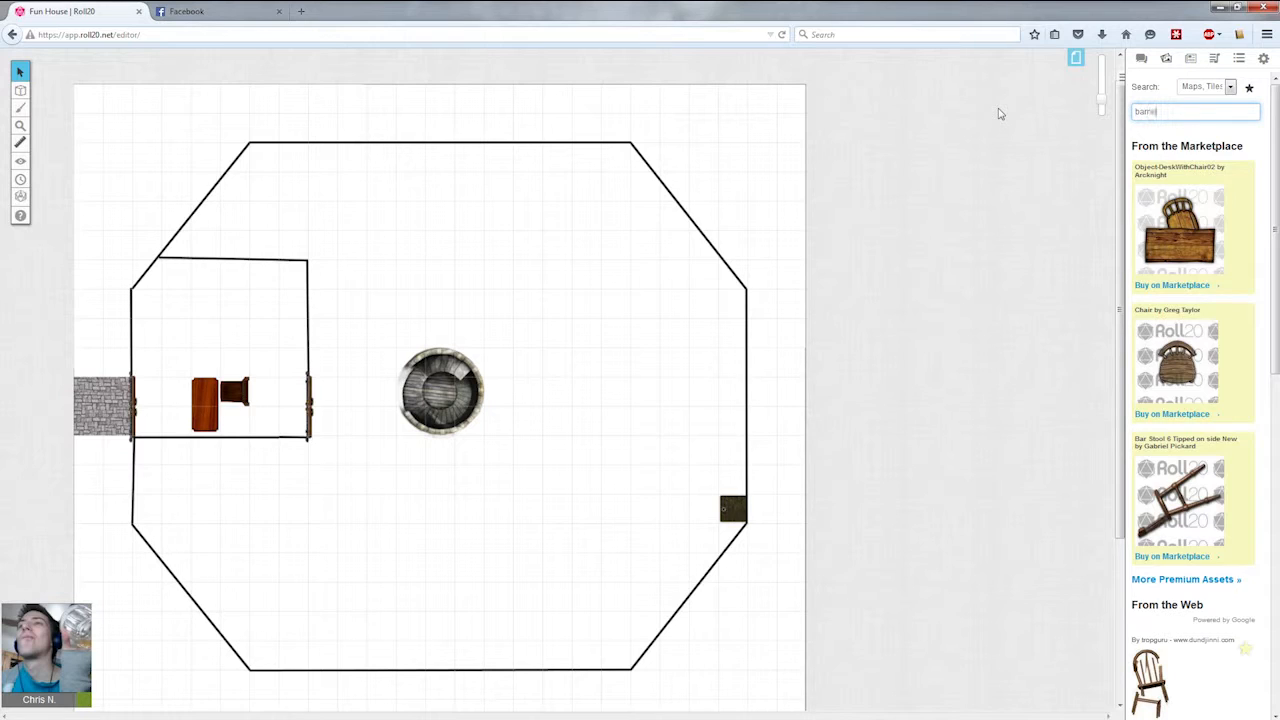
pyautogui.moveTo(1177, 277); pyautogui.dragTo(284, 308)
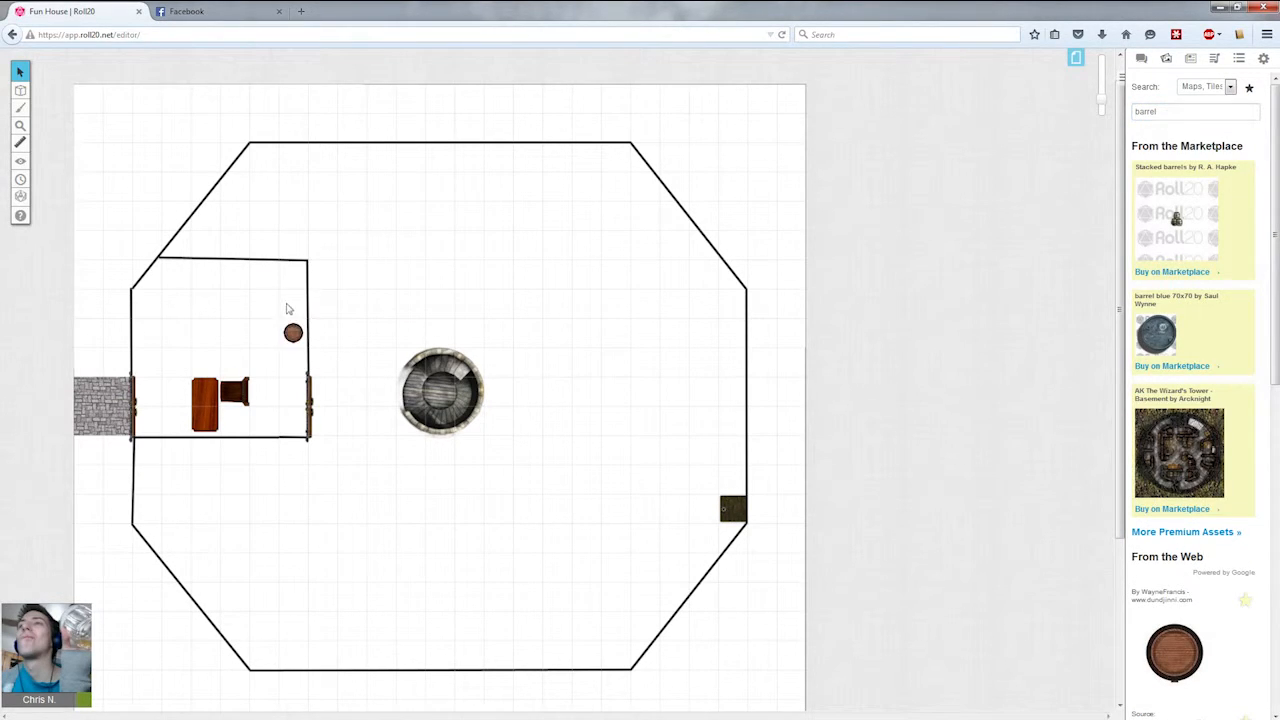
# Move the barrel up into the side room's top-right corner and paste a second barrel just below it.
pyautogui.moveTo(293, 333); pyautogui.dragTo(291, 307)
pyautogui.click(290, 314)
pyautogui.hotkey('ctrl', 'v')
pyautogui.click(294, 329)
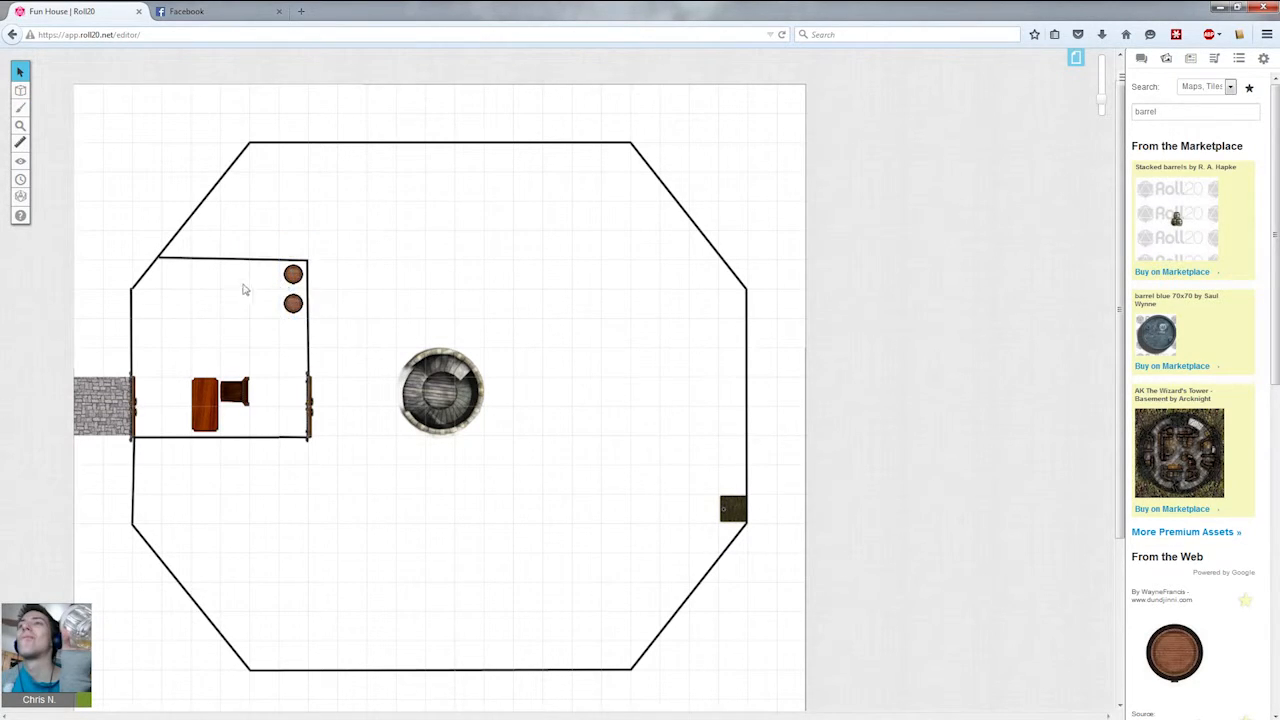
# Search the art library for water and scroll through the results.
pyautogui.tripleClick(1208, 112)
pyautogui.write('wal')
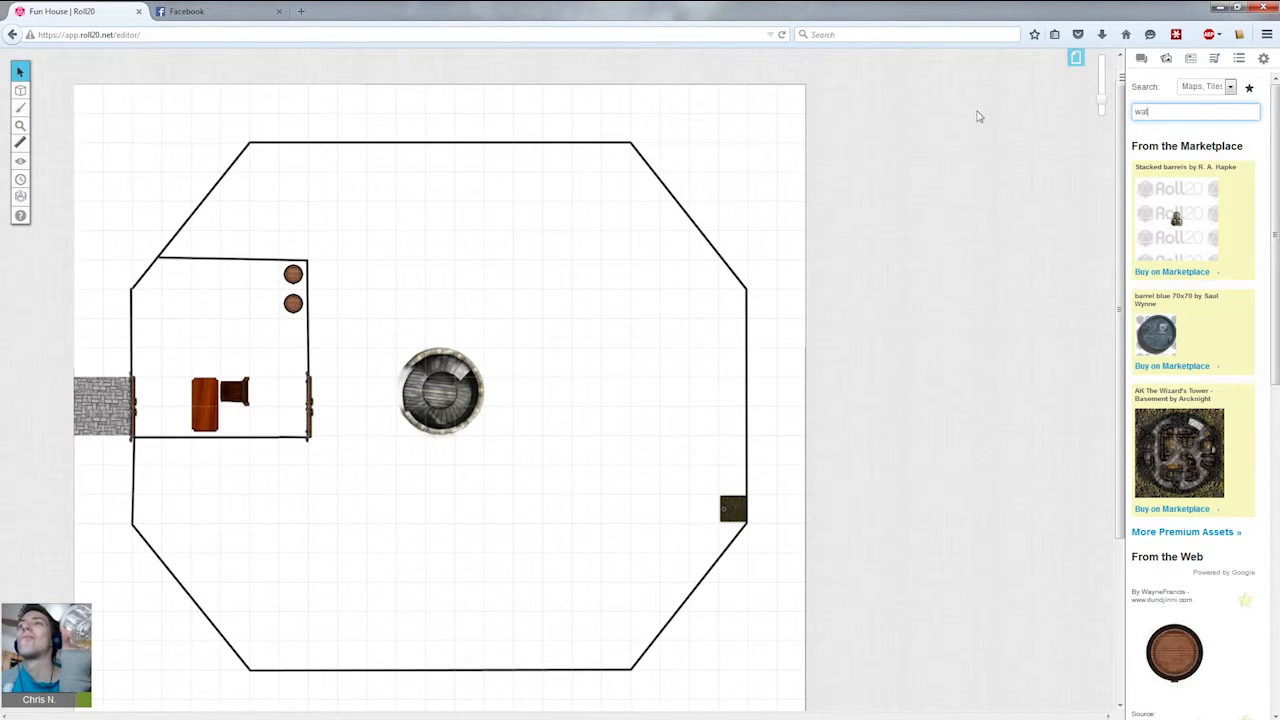
pyautogui.write('er')
pyautogui.press('Return')
pyautogui.scroll(-5, 1227, 322)
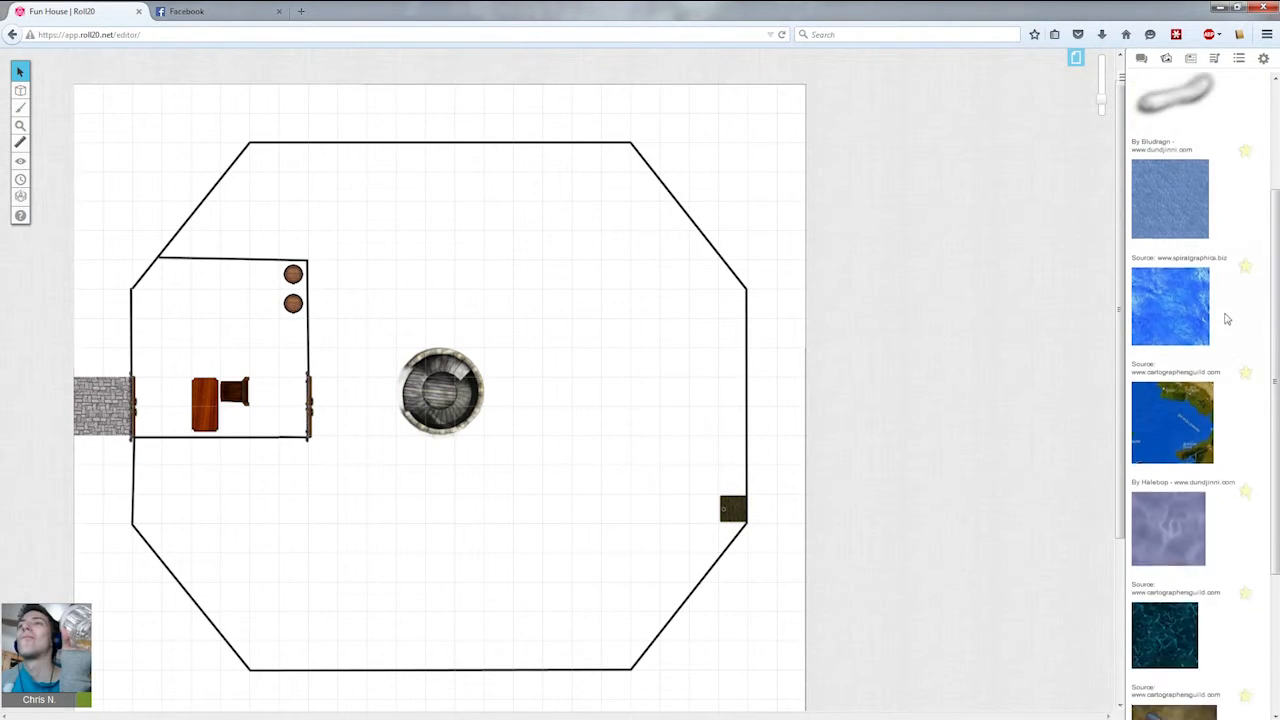
pyautogui.scroll(-10, 1227, 322)
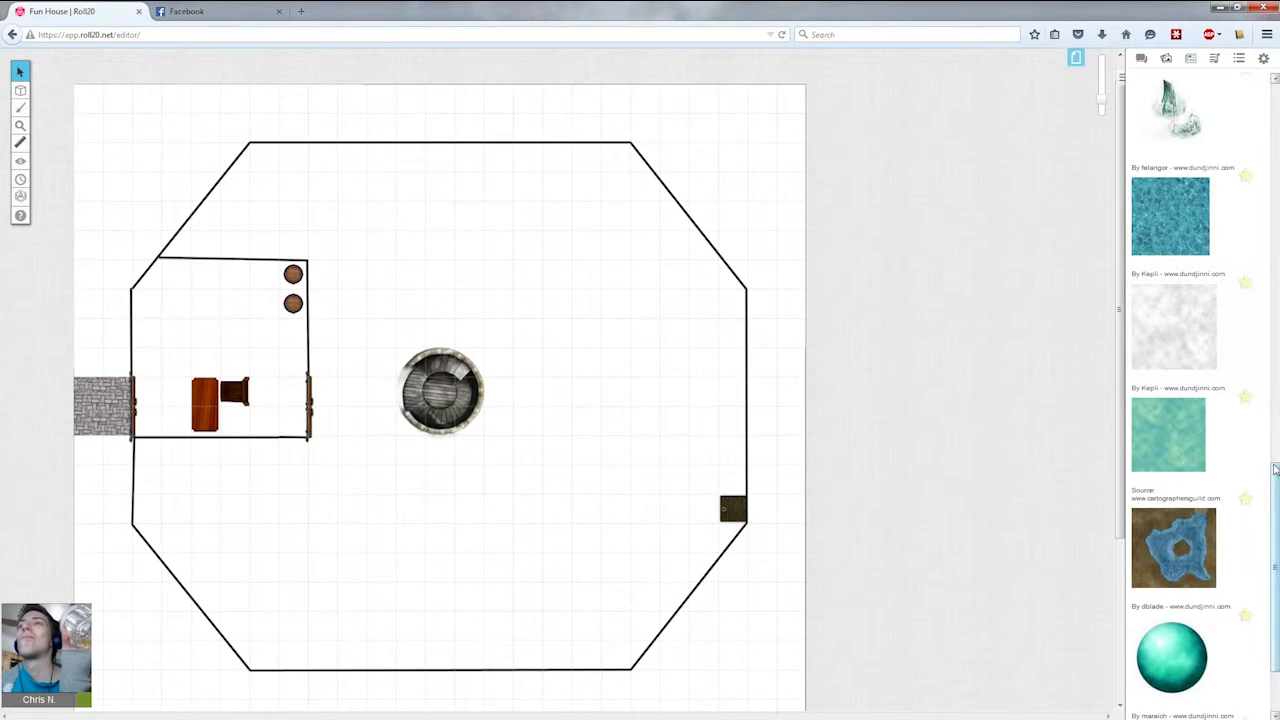
pyautogui.scroll(15, 1200, 96)
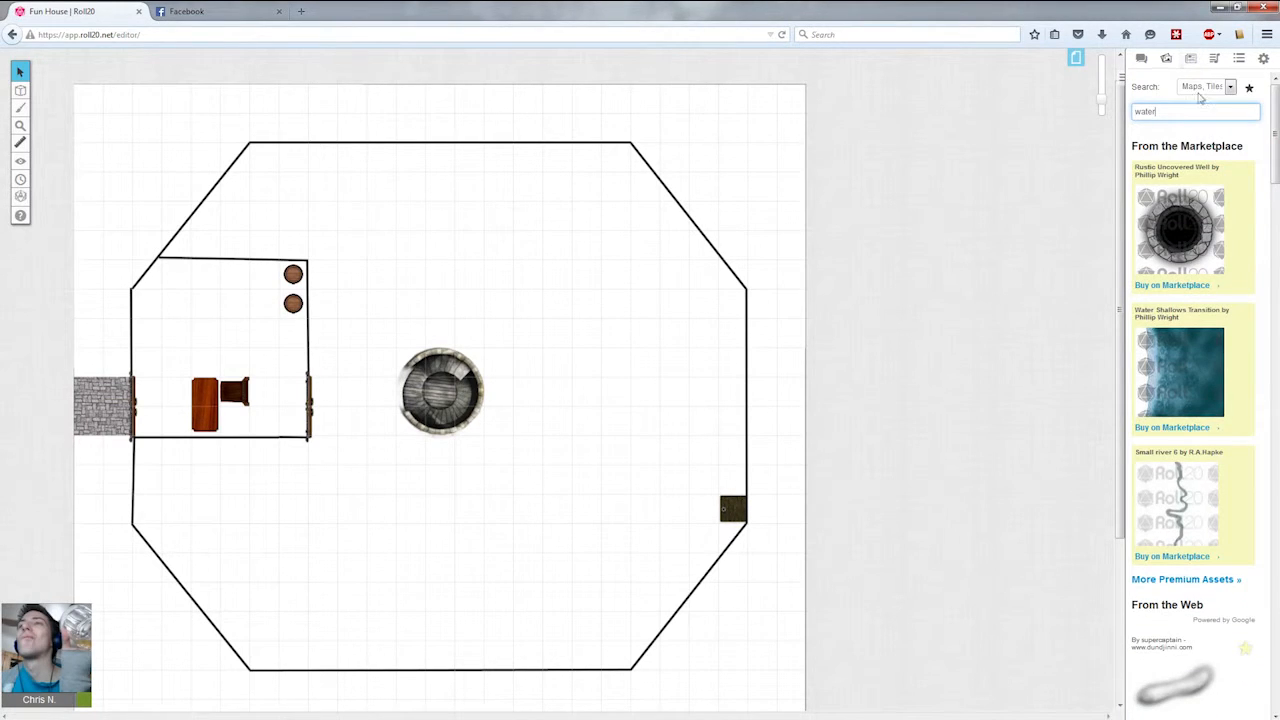
# Search the art library for keg and place a wooden keg about one square wide in the side room.
pyautogui.hotkey('ctrl', 'a')
pyautogui.write('keg')
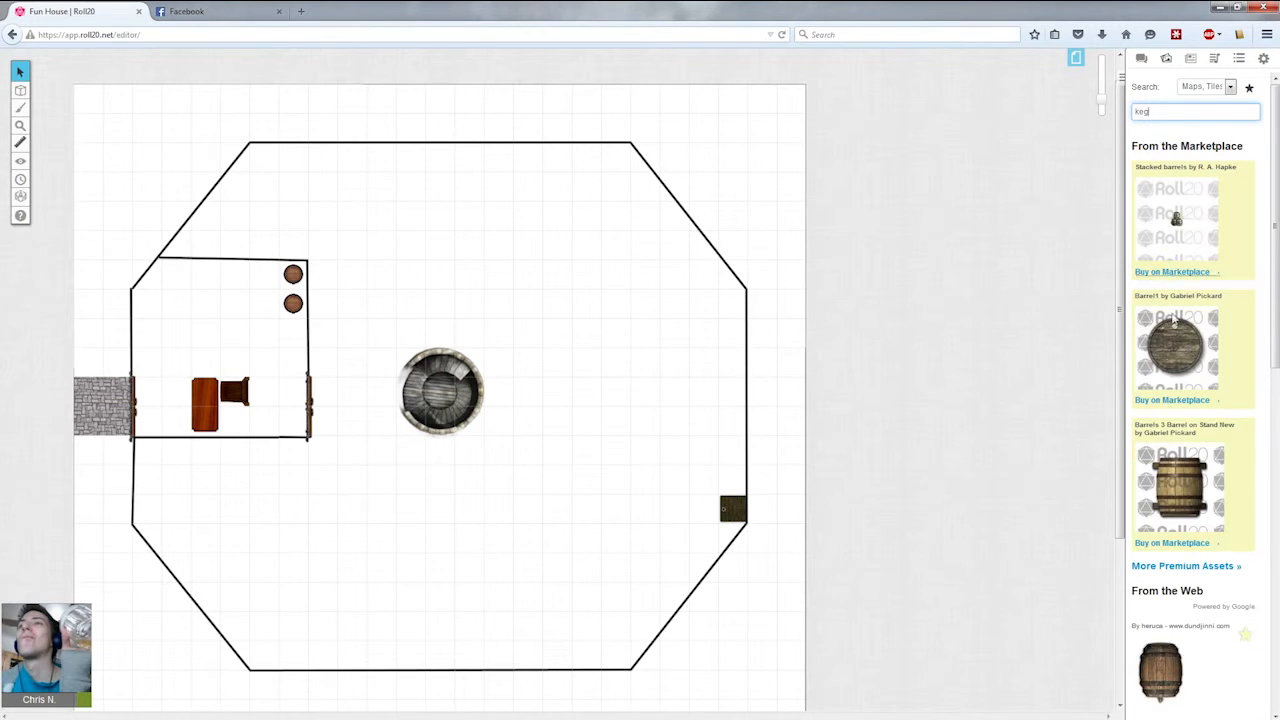
pyautogui.moveTo(1153, 678); pyautogui.dragTo(237, 332)
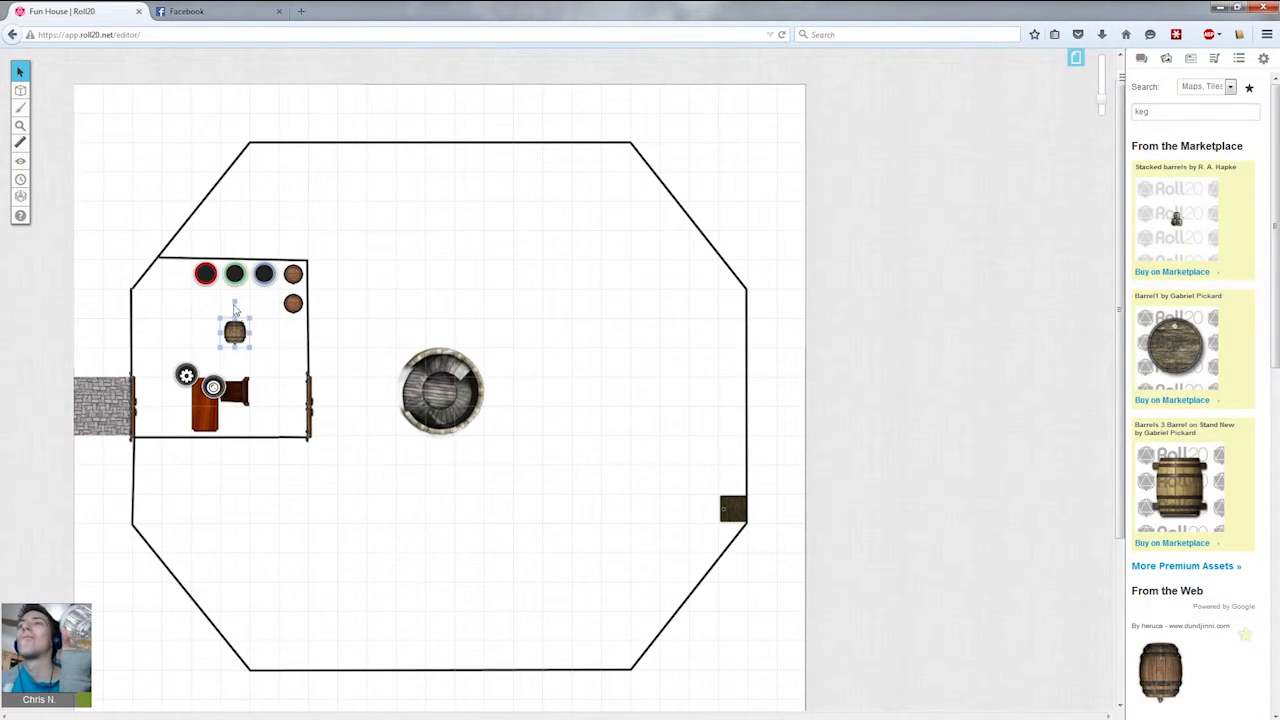
# Move the keg up against the side room's top wall, to the left of the barrels.
pyautogui.moveTo(235, 325); pyautogui.dragTo(236, 267)
pyautogui.click(272, 356)
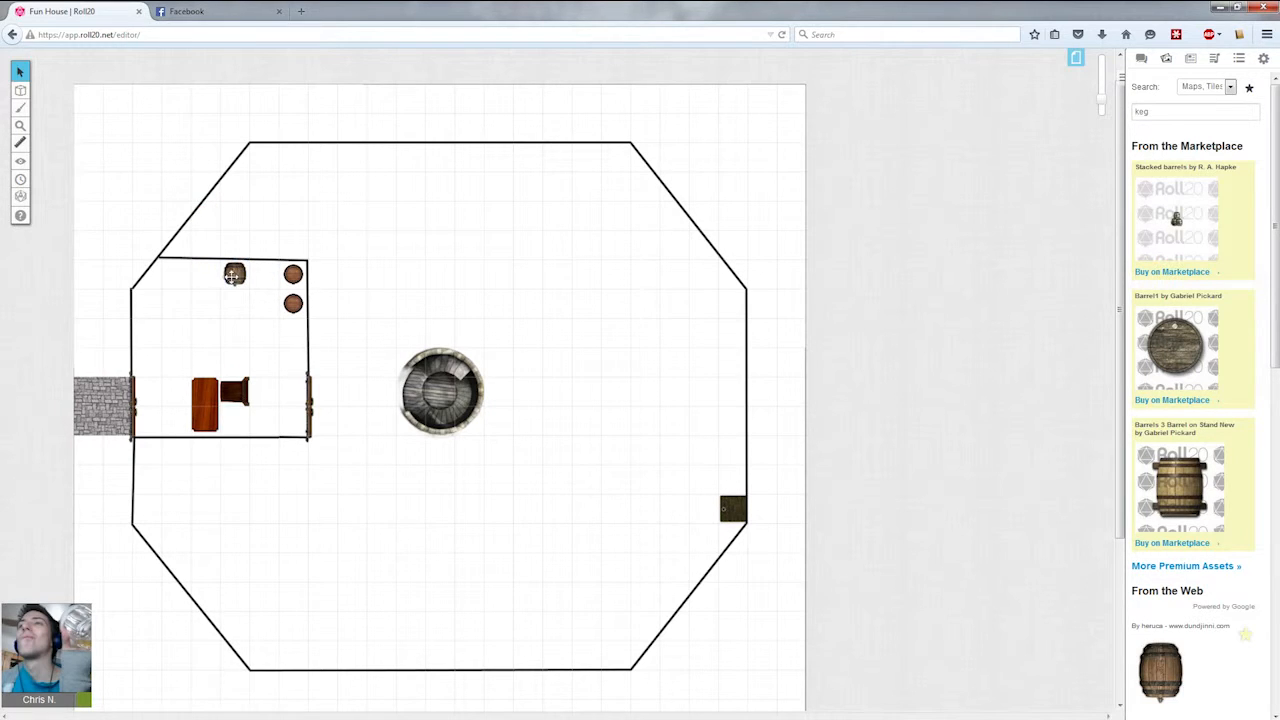
pyautogui.click(239, 267)
pyautogui.click(260, 325)
pyautogui.moveTo(240, 277)
pyautogui.mouseDown()
pyautogui.moveTo(206, 276)
pyautogui.moveTo(232, 282)
pyautogui.mouseUp()
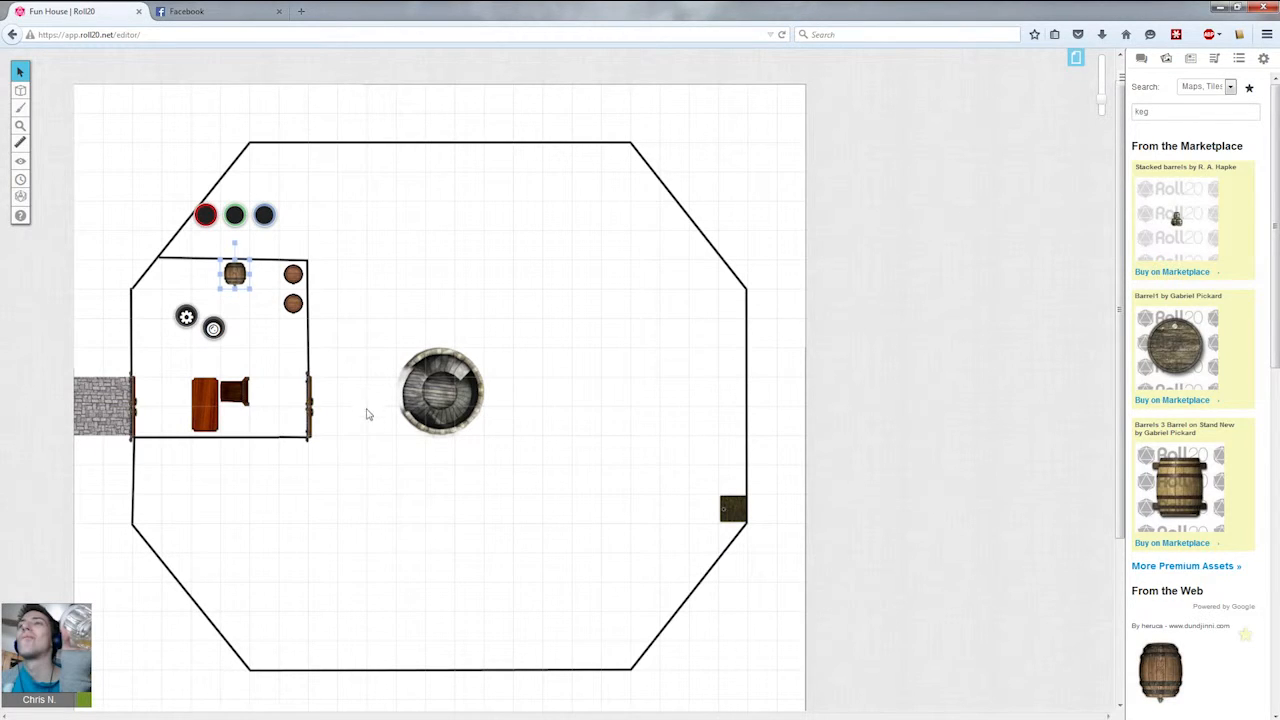
pyautogui.click(338, 340)
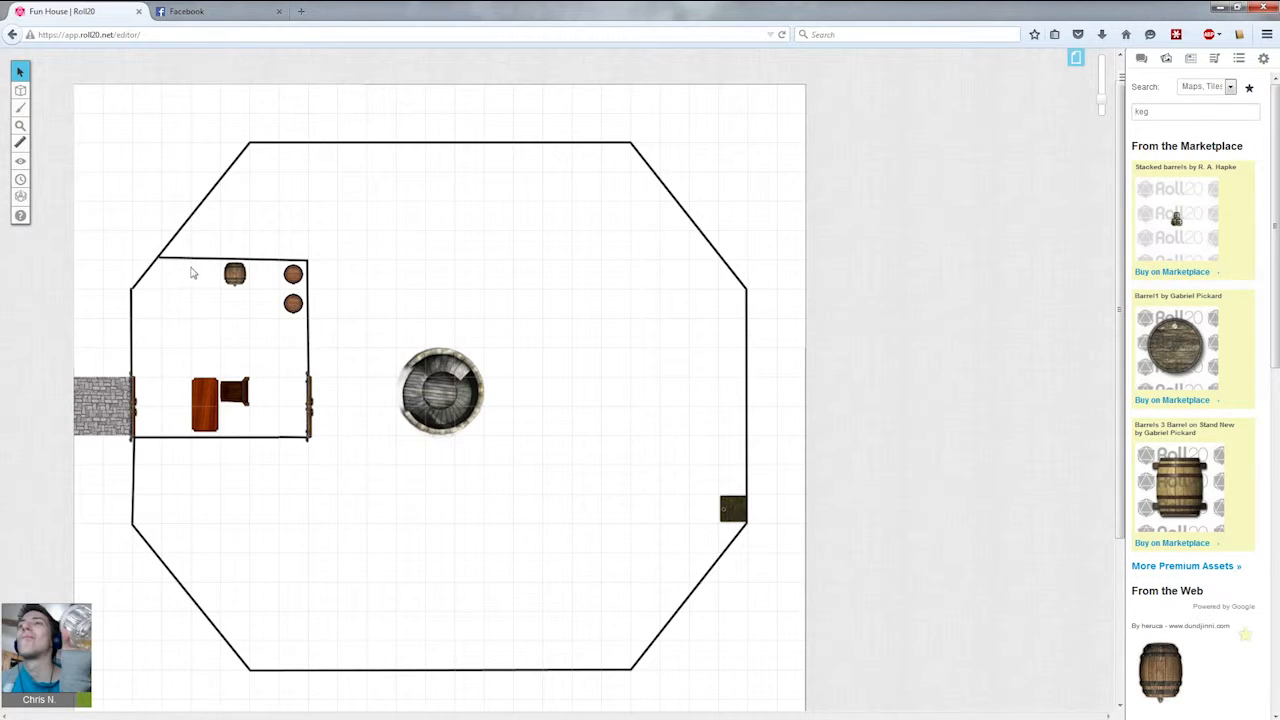
pyautogui.moveTo(236, 274); pyautogui.dragTo(212, 275)
pyautogui.click(242, 311)
pyautogui.click(205, 278)
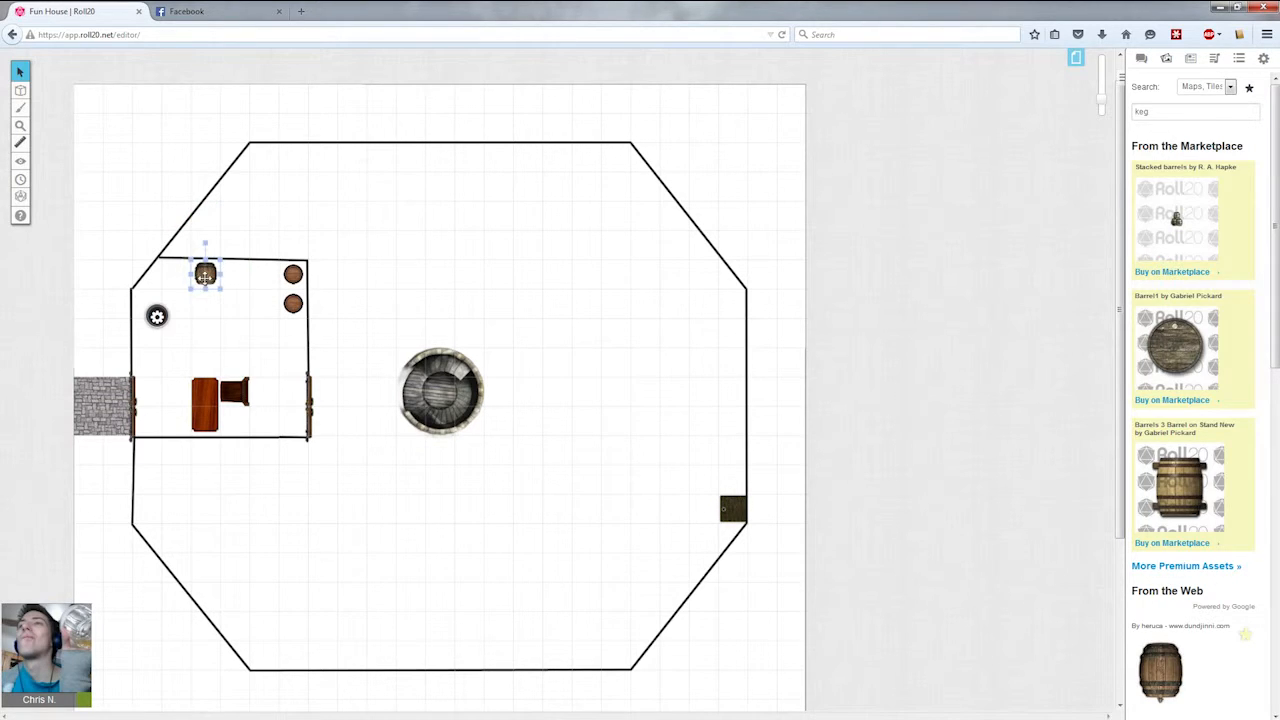
pyautogui.click(146, 242)
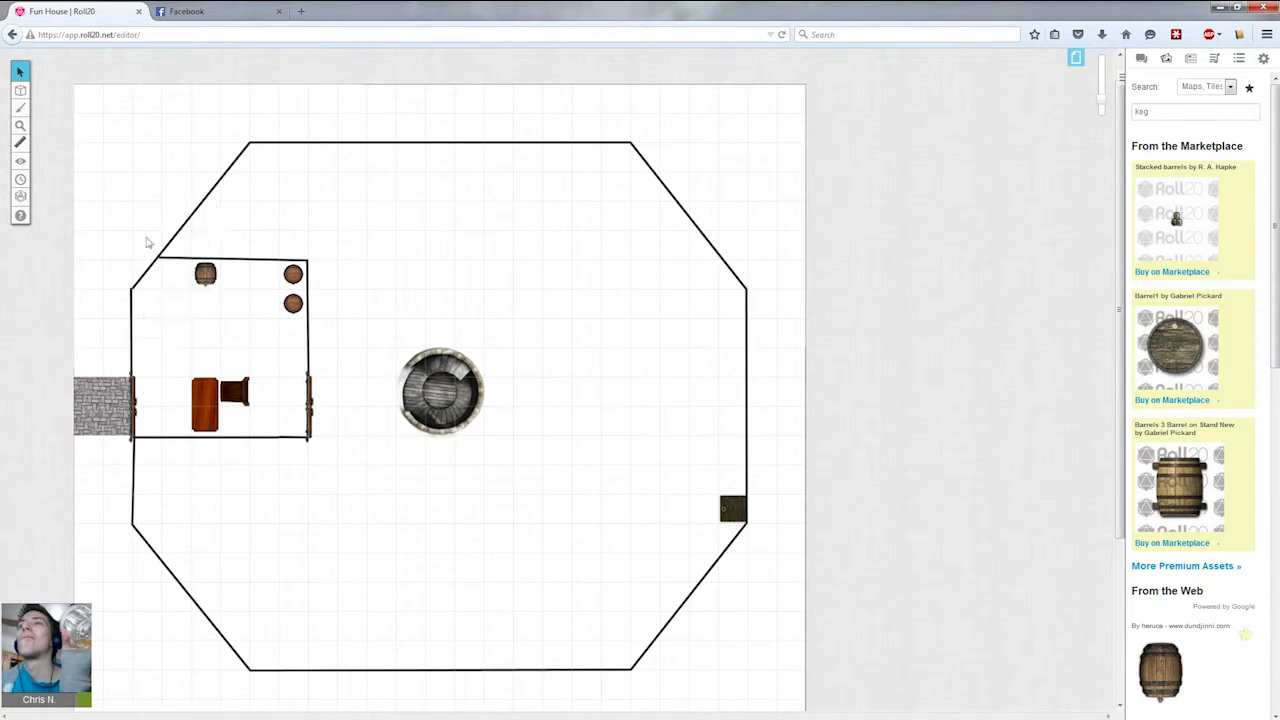
pyautogui.click(293, 283)
pyautogui.click(294, 349)
pyautogui.moveTo(149, 319); pyautogui.dragTo(190, 358)
pyautogui.moveTo(187, 331); pyautogui.dragTo(153, 301)
pyautogui.moveTo(153, 301); pyautogui.dragTo(196, 340)
pyautogui.moveTo(281, 357); pyautogui.dragTo(165, 304)
pyautogui.moveTo(165, 304); pyautogui.dragTo(214, 338)
# Search the art library for rug, place a small bear-skin rug in the side room, and delete it.
pyautogui.doubleClick(1191, 110)
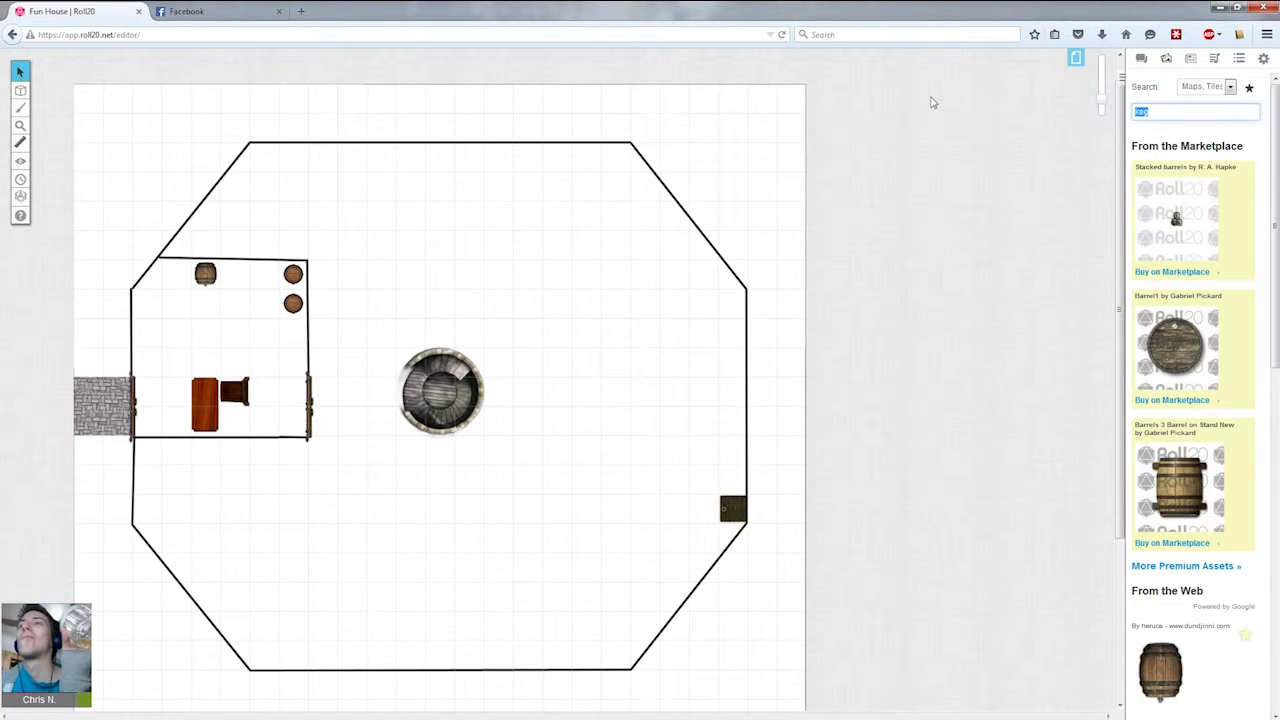
pyautogui.write('f')
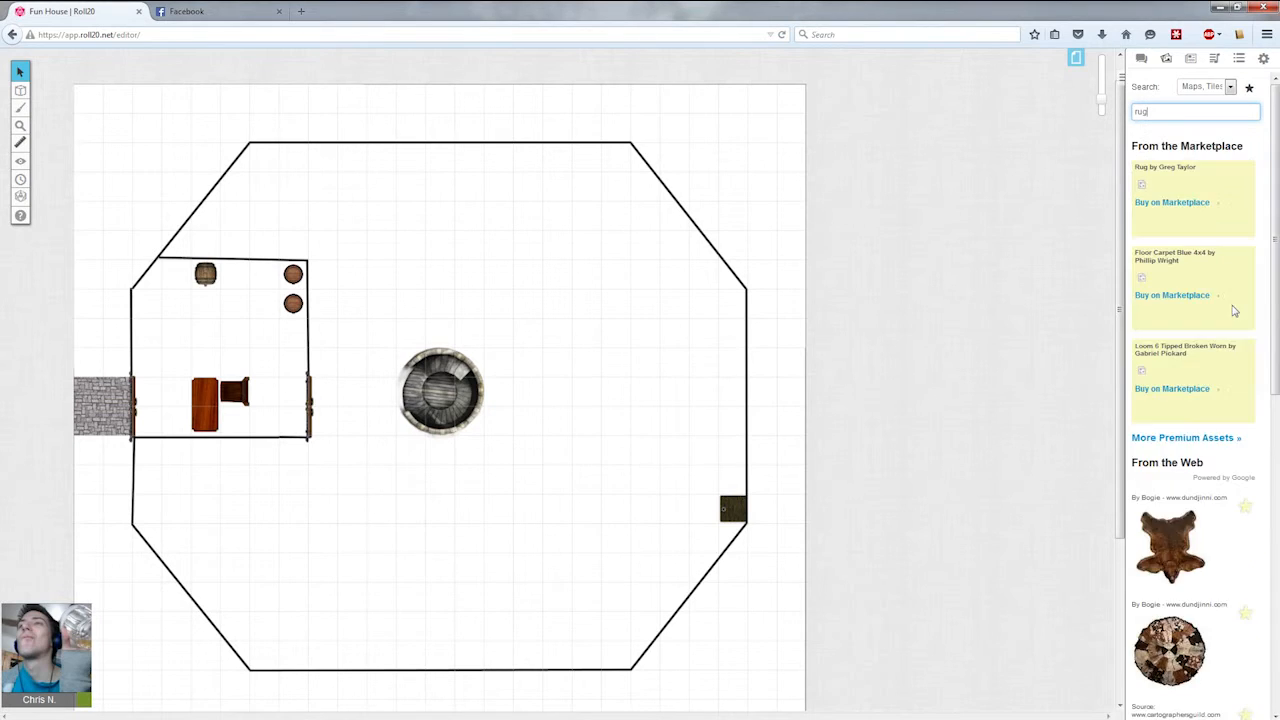
pyautogui.scroll(-7, 1213, 468)
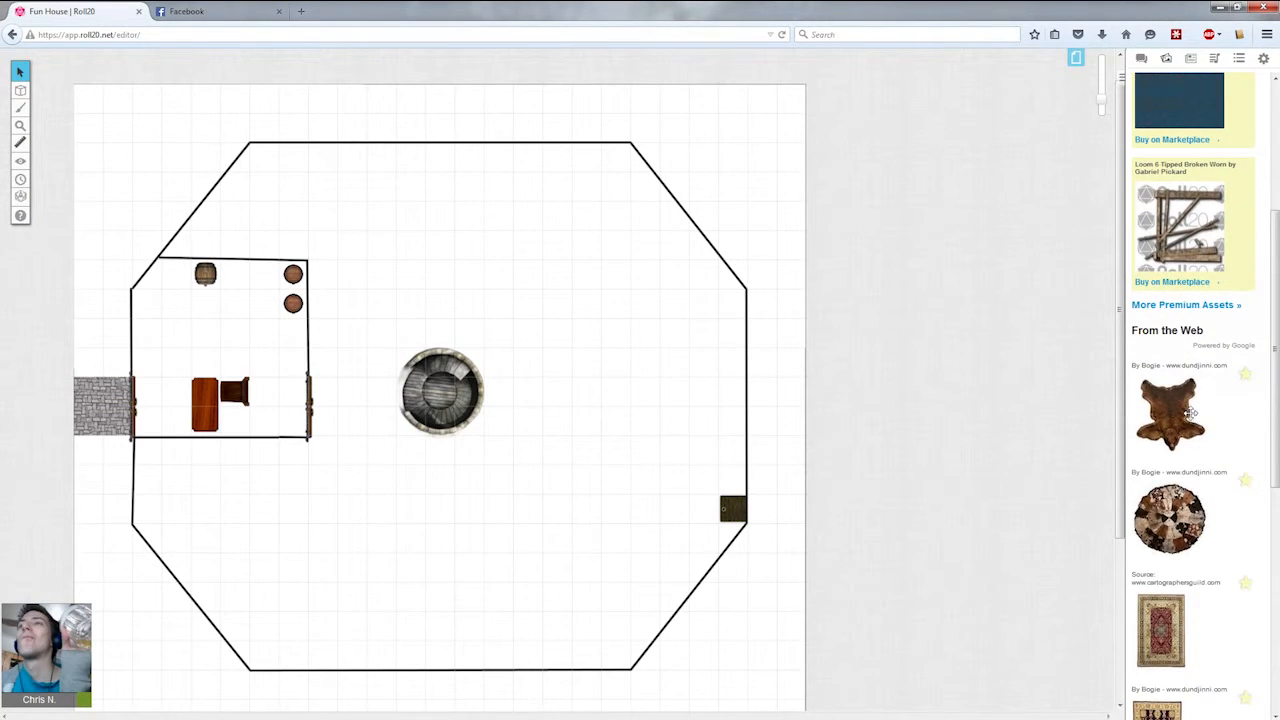
pyautogui.moveTo(1182, 300); pyautogui.dragTo(249, 309)
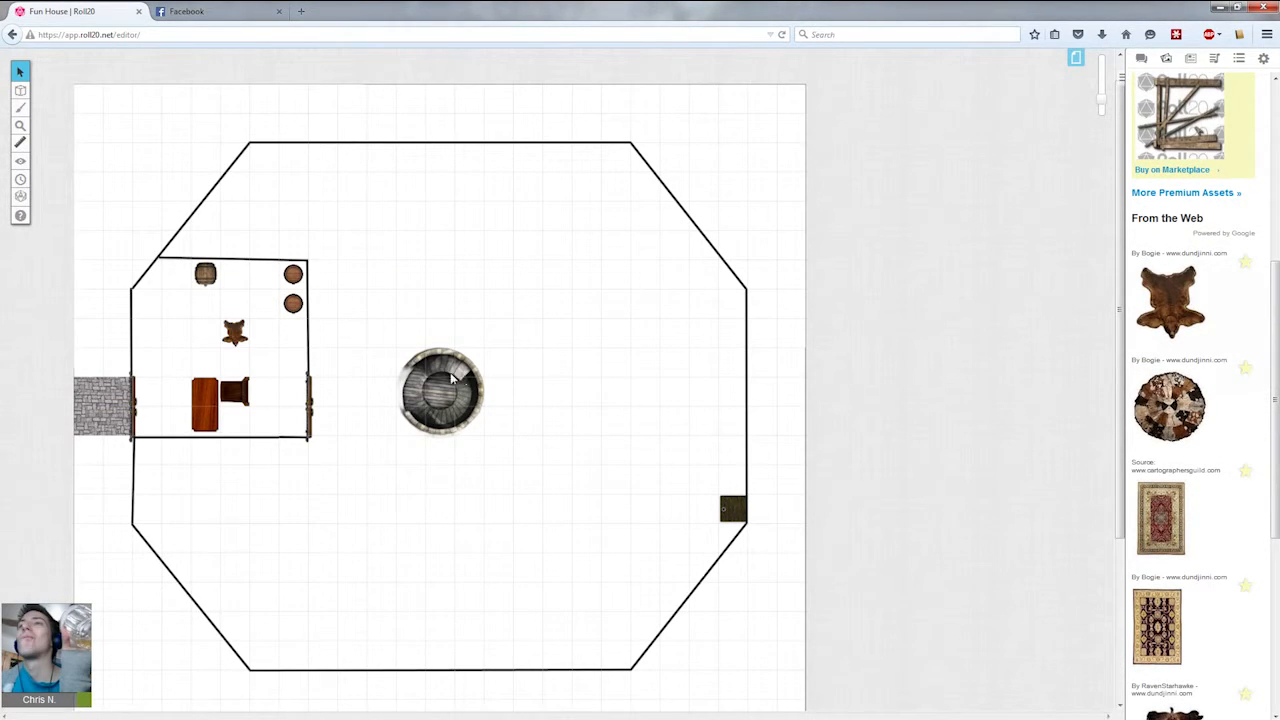
pyautogui.click(236, 336)
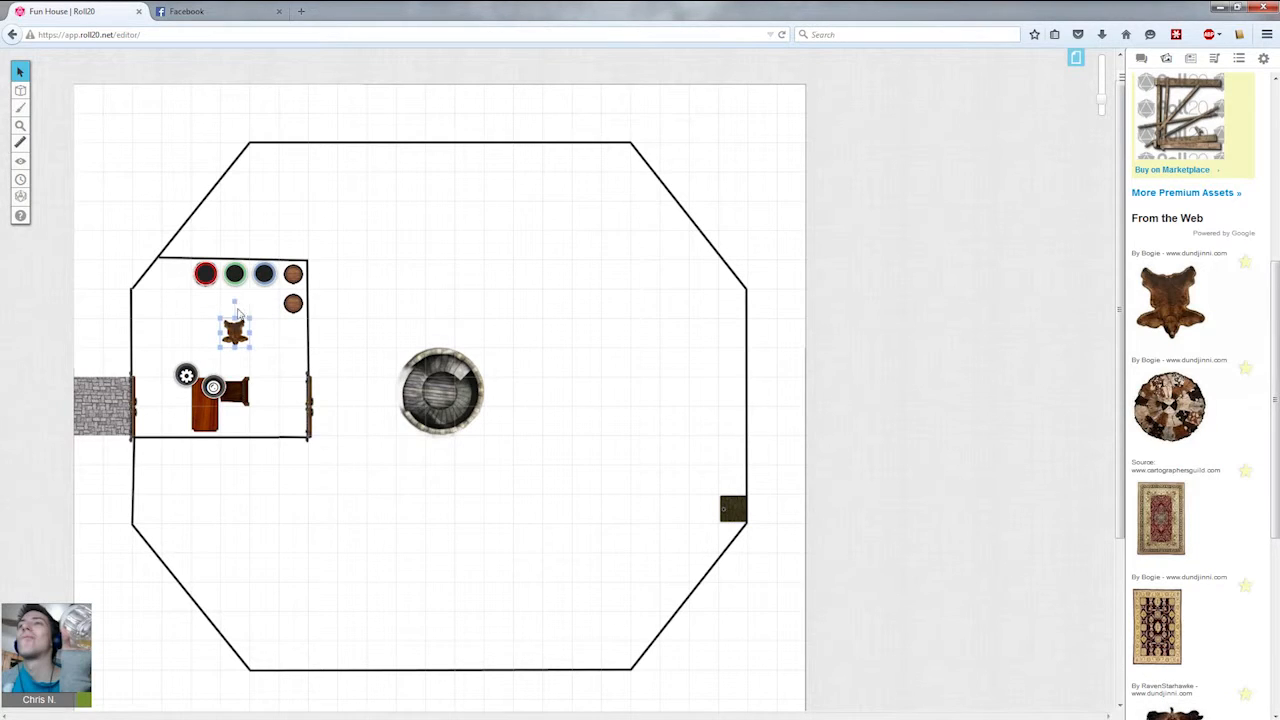
pyautogui.moveTo(229, 327); pyautogui.dragTo(231, 313)
pyautogui.press('Delete')
# On the map layer, place a bear-skin rug, shrink it to about two squares above the table, then delete it.
pyautogui.click(47, 88)
pyautogui.moveTo(1177, 313); pyautogui.dragTo(249, 349)
pyautogui.click(364, 486)
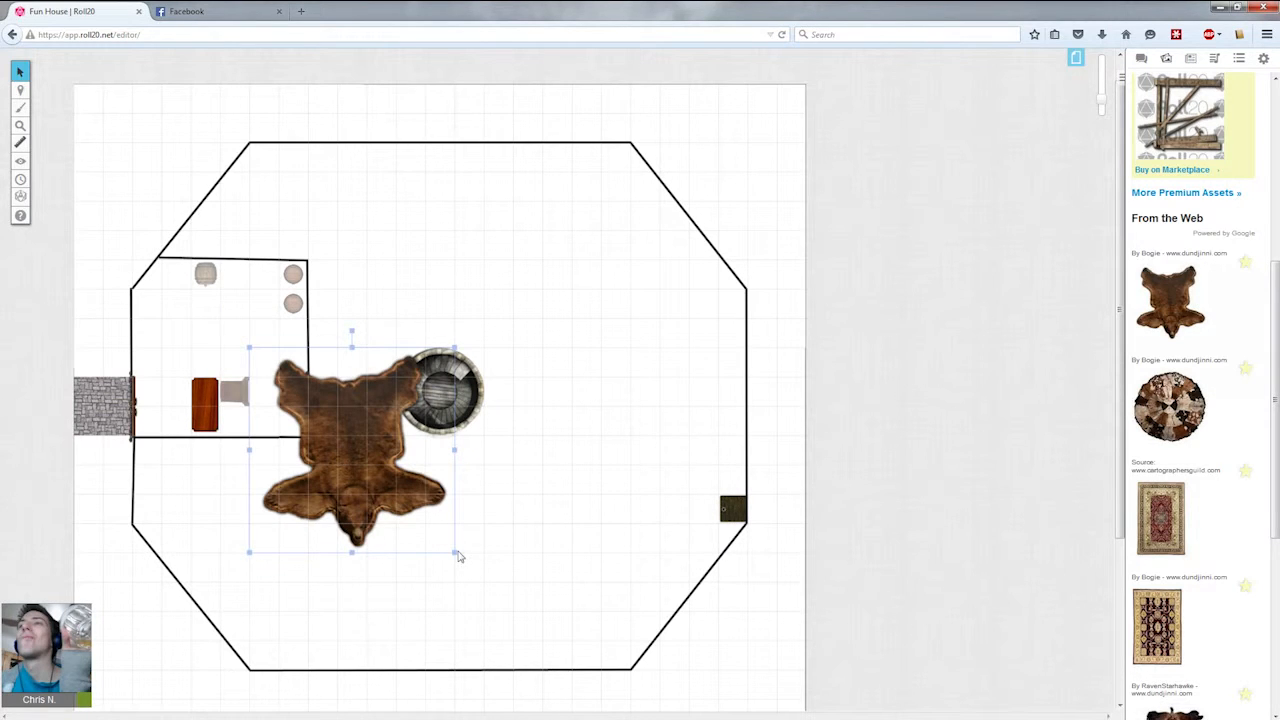
pyautogui.moveTo(455, 553); pyautogui.dragTo(197, 340)
pyautogui.click(253, 357)
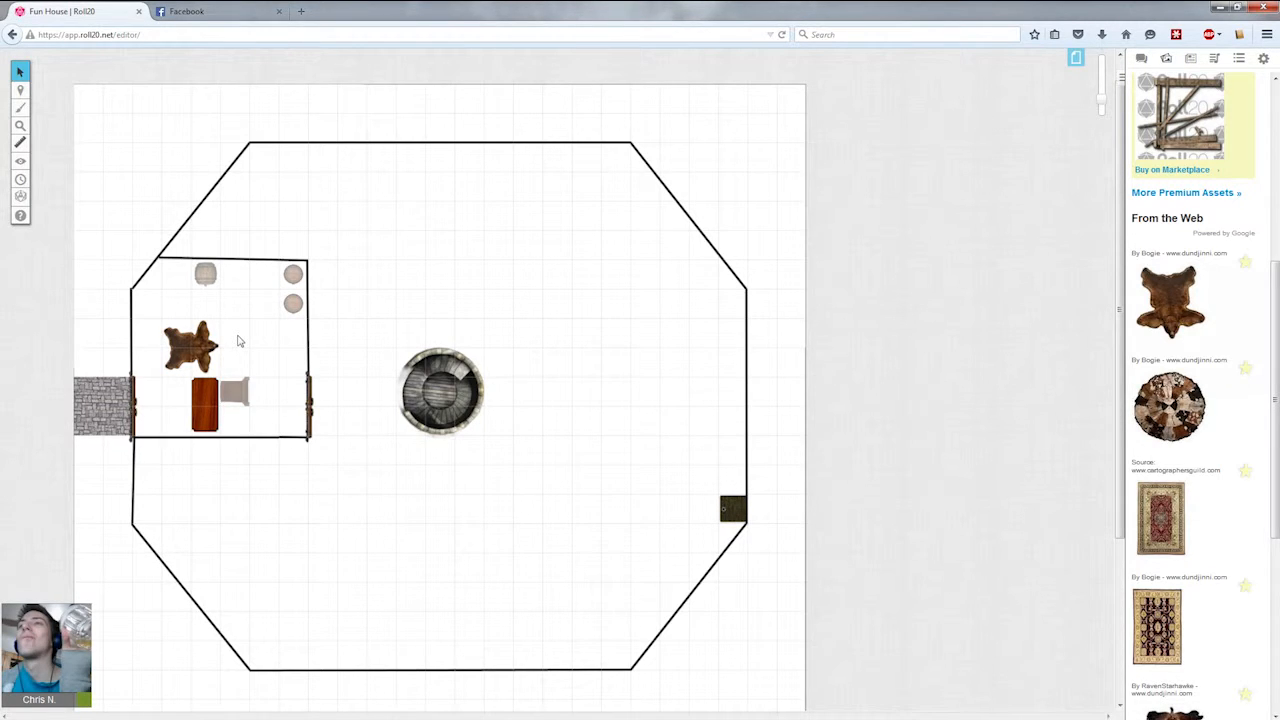
pyautogui.click(204, 334)
pyautogui.press('Delete')
# Browse further through the rug search results.
pyautogui.scroll(-2, 1248, 471)
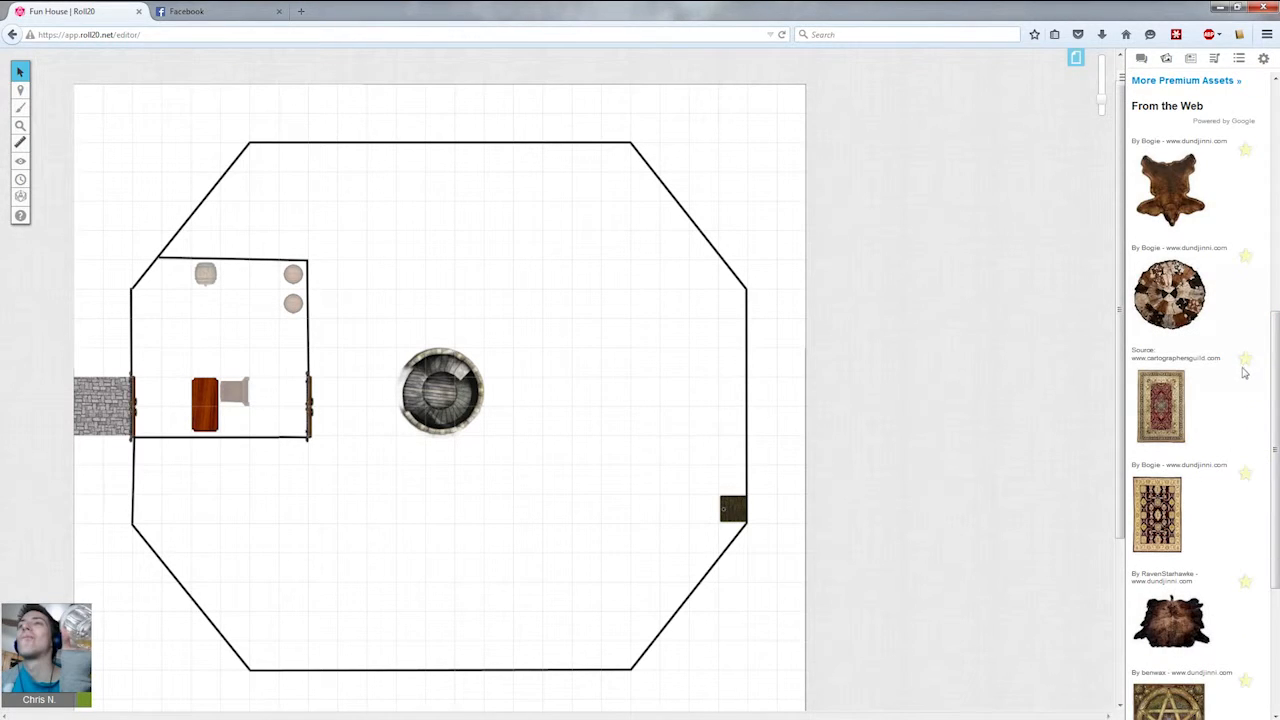
pyautogui.scroll(-4, 1246, 372)
pyautogui.moveTo(1275, 440); pyautogui.dragTo(1273, 231)
pyautogui.scroll(-5, 1194, 252)
pyautogui.scroll(5, 1194, 256)
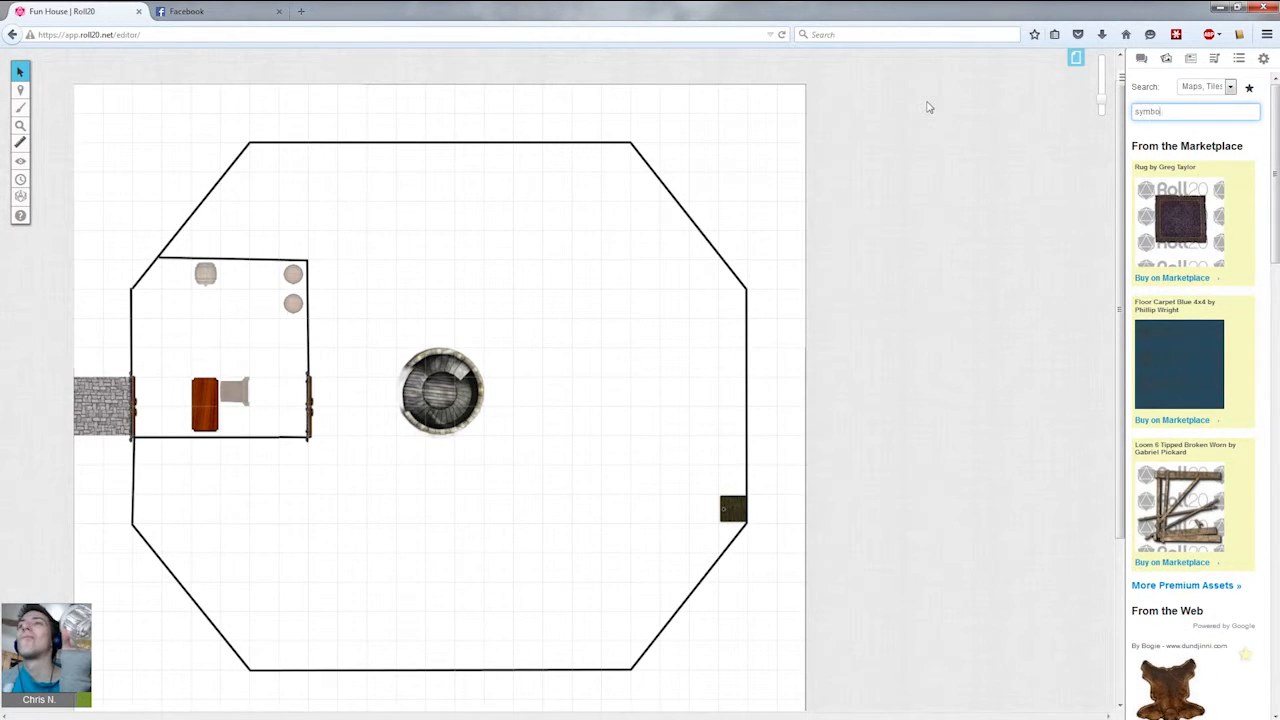
# Search the art library for symbol and scroll through the results.
pyautogui.press('Return')
pyautogui.scroll(-3, 1240, 359)
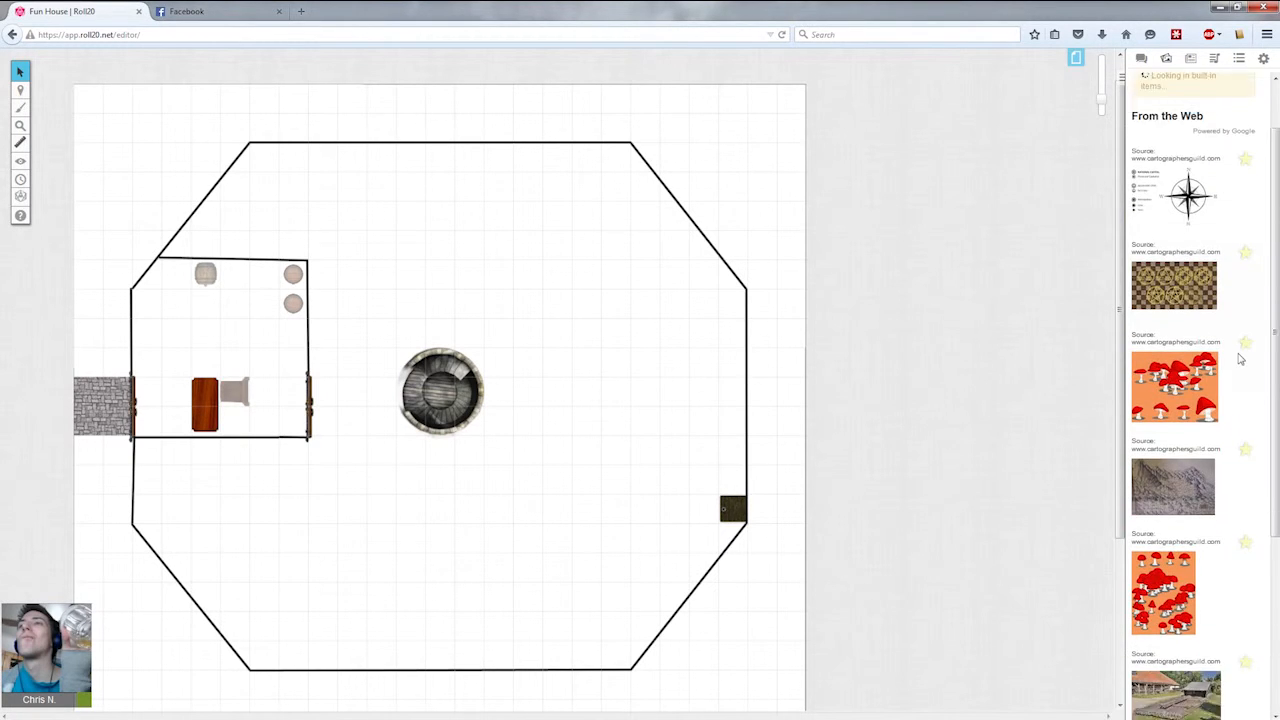
pyautogui.scroll(-5, 1240, 359)
pyautogui.scroll(8, 1240, 359)
pyautogui.scroll(-4, 1240, 359)
pyautogui.scroll(-10, 1240, 359)
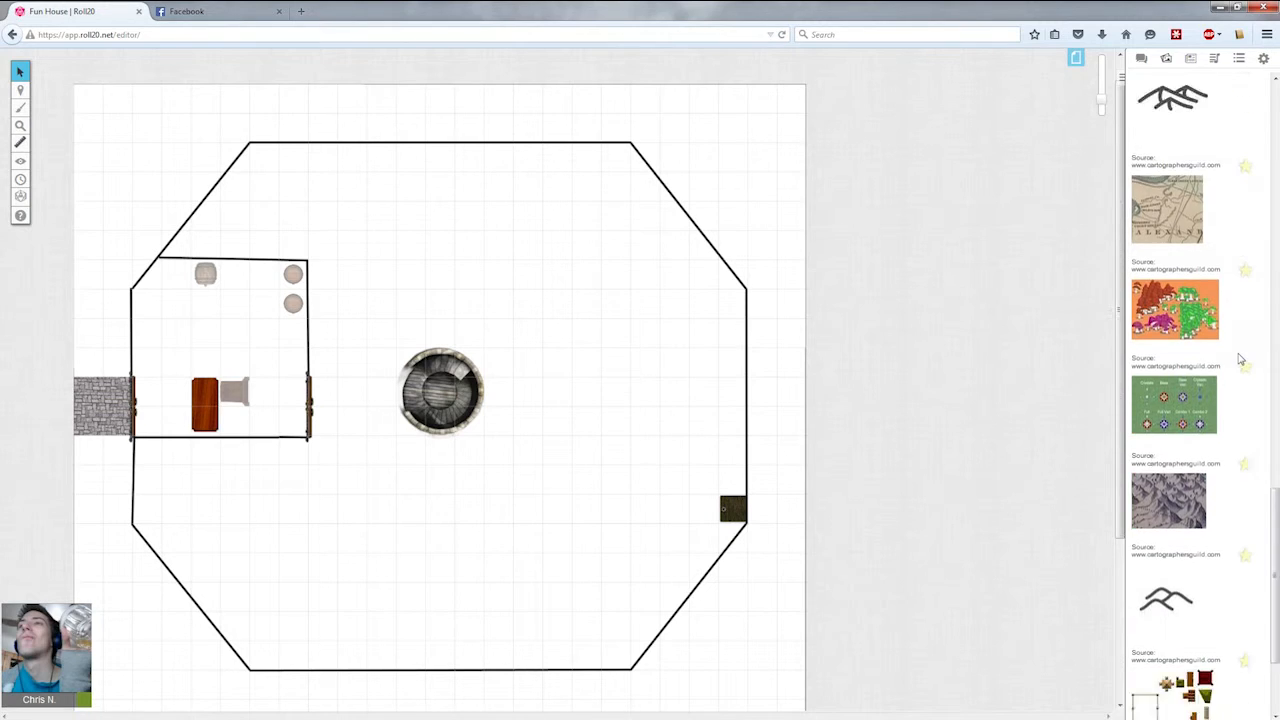
pyautogui.scroll(-4, 1274, 472)
pyautogui.moveTo(1275, 480); pyautogui.dragTo(1274, 108)
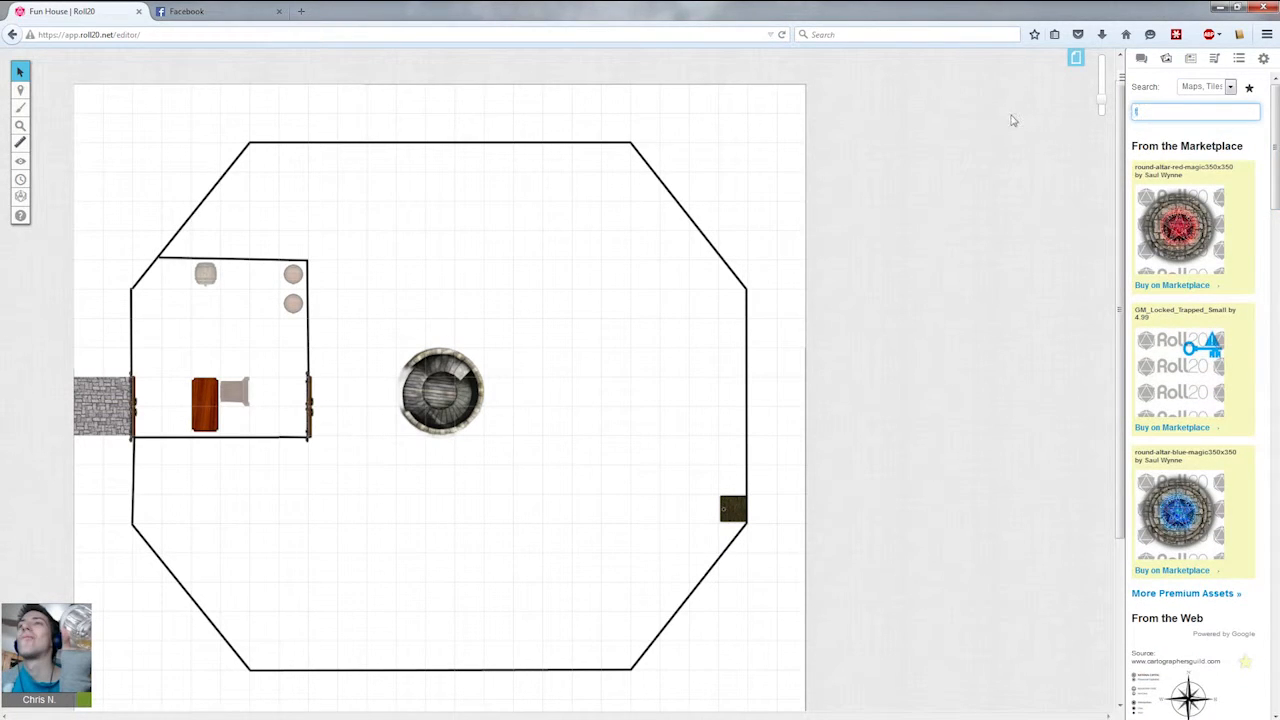
# Search the art library for tile and scroll through the results.
pyautogui.press('Return')
pyautogui.scroll(-5, 1185, 270)
pyautogui.scroll(-10, 1185, 270)
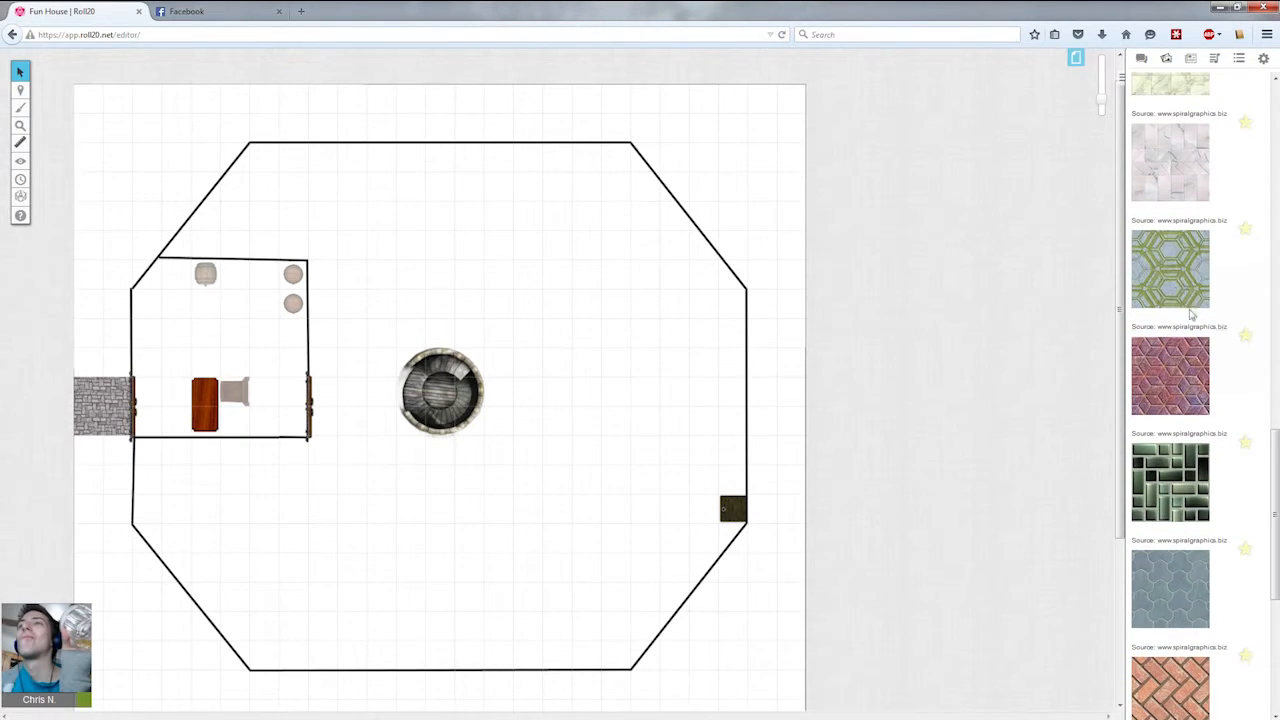
pyautogui.scroll(-12, 1233, 469)
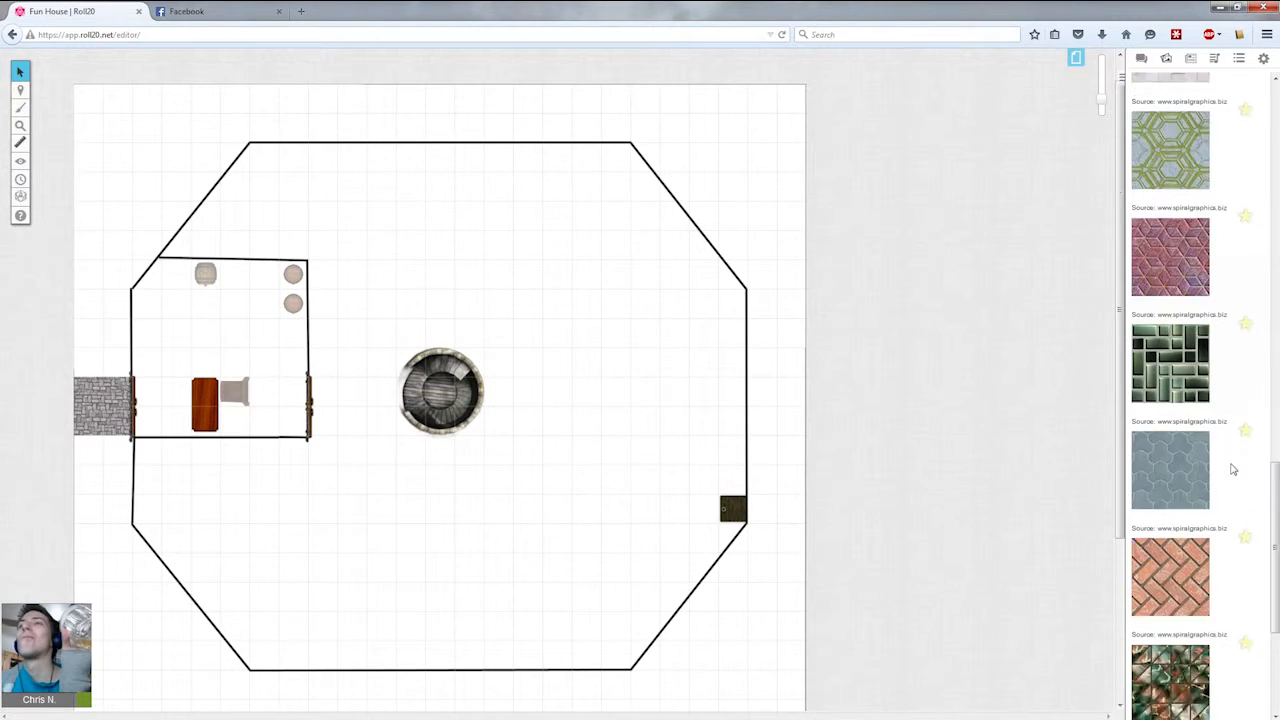
pyautogui.scroll(-18, 1233, 469)
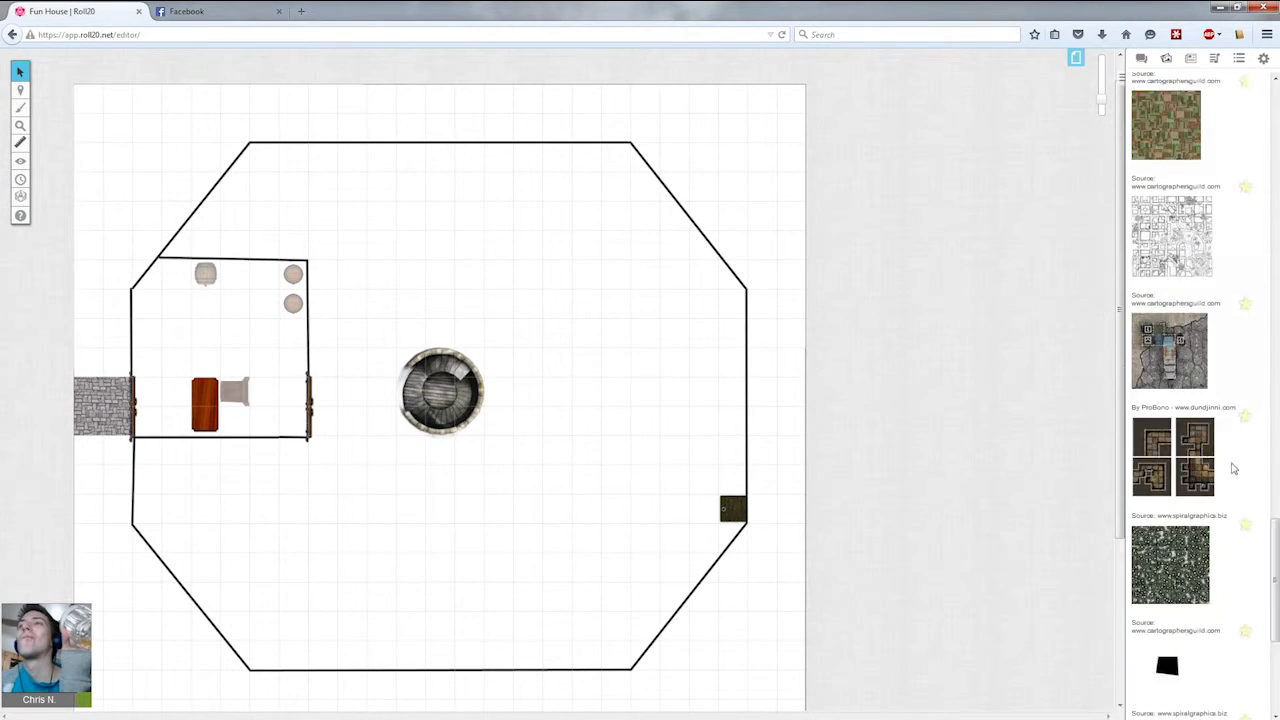
pyautogui.scroll(-7, 1275, 572)
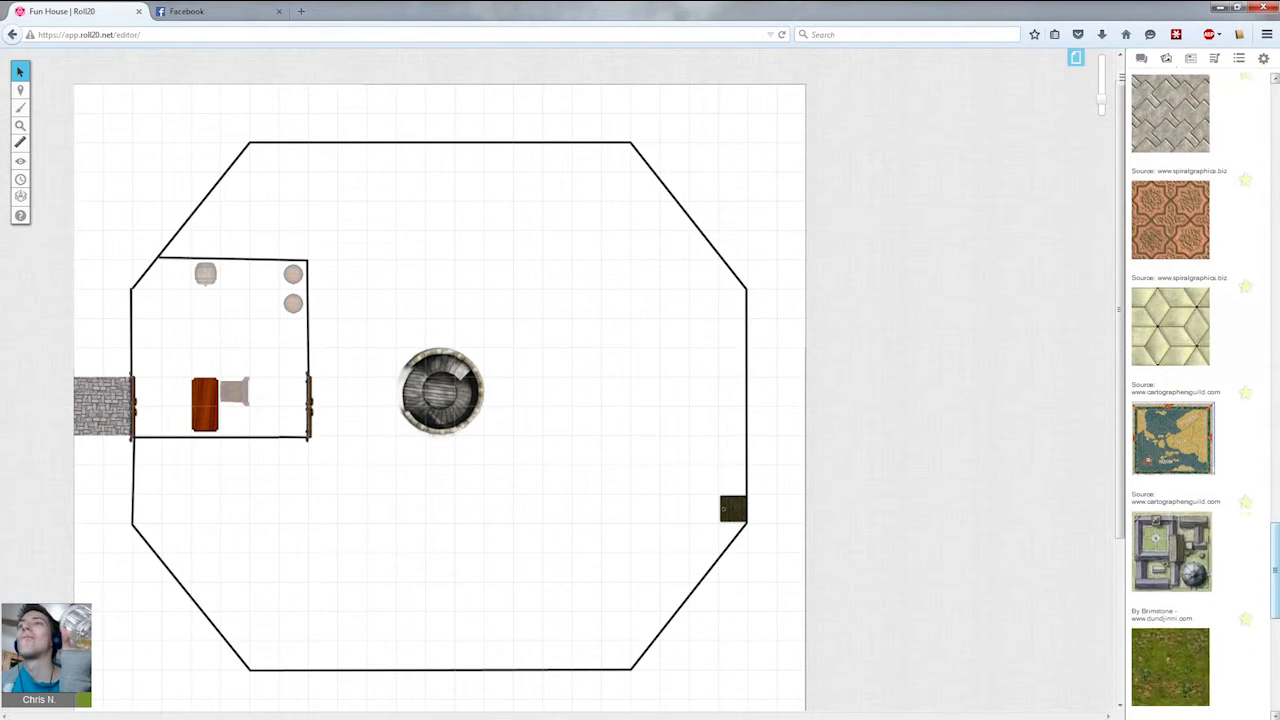
pyautogui.scroll(-6, 1275, 572)
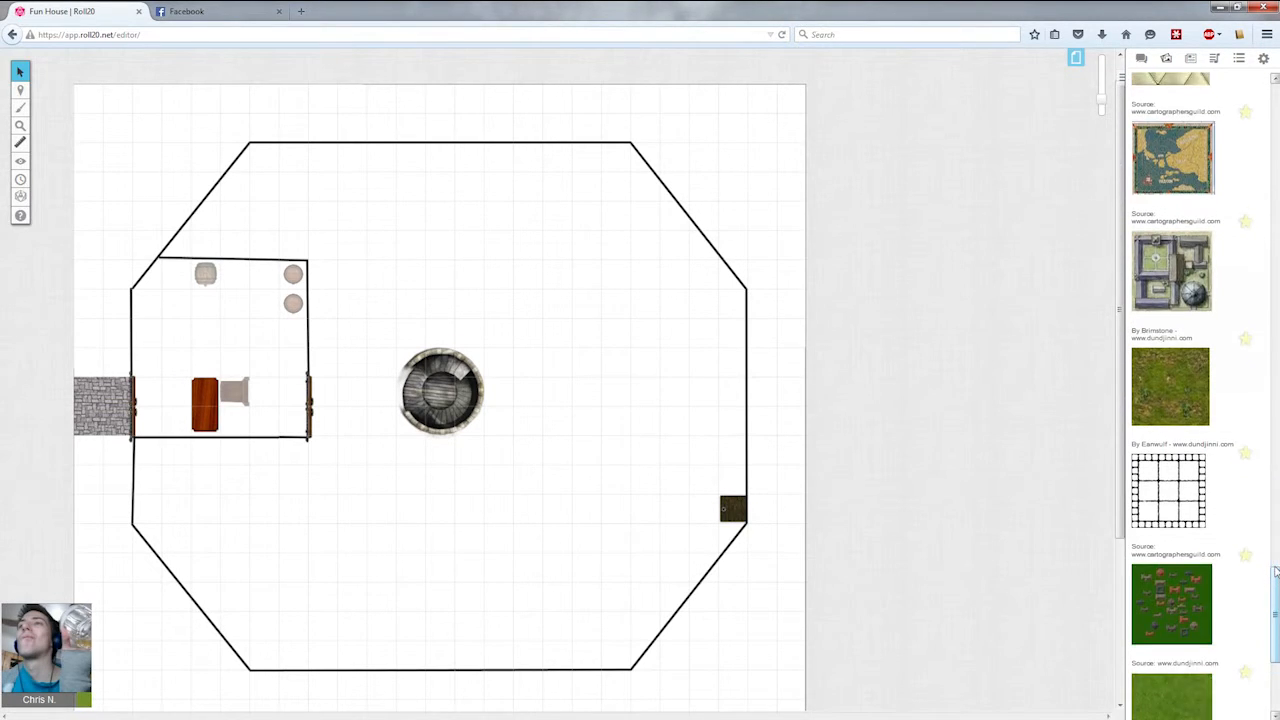
pyautogui.scroll(-3, 1277, 587)
pyautogui.moveTo(1276, 655); pyautogui.dragTo(1276, 108)
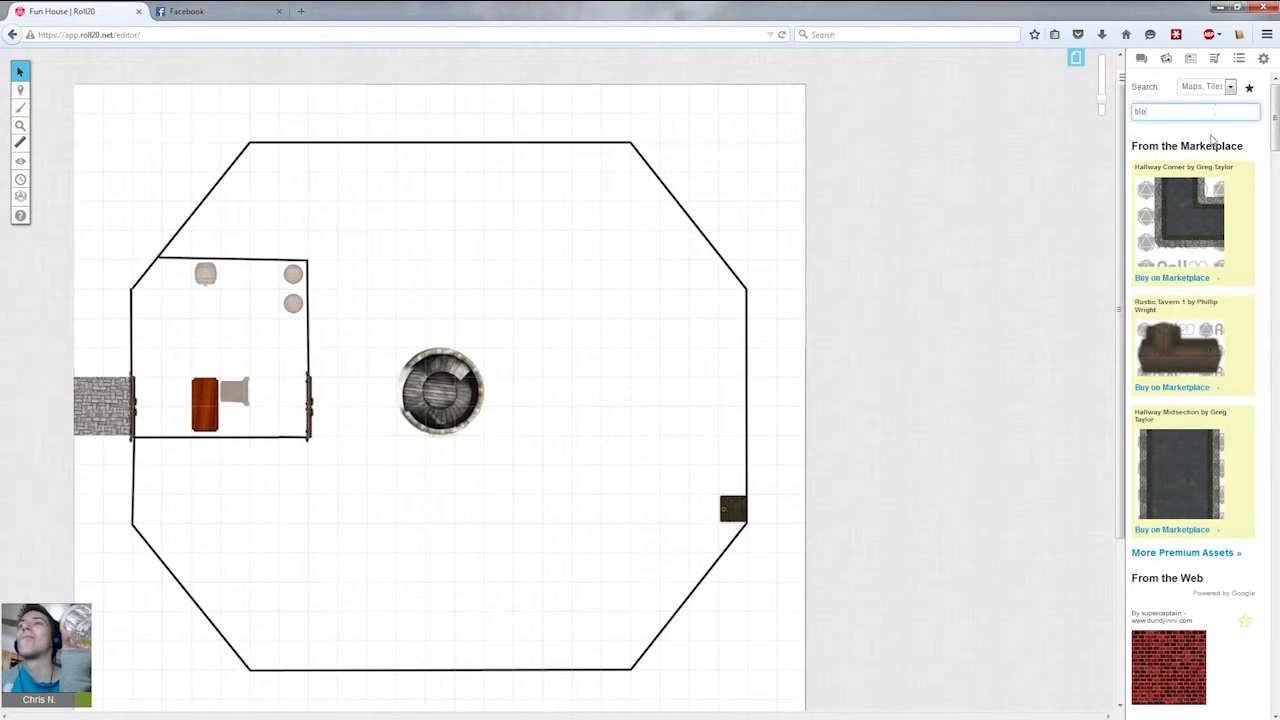
# Search the art library for sun floor.
pyautogui.scroll(-3, 1208, 142)
pyautogui.scroll(4, 1206, 145)
pyautogui.press('Return')
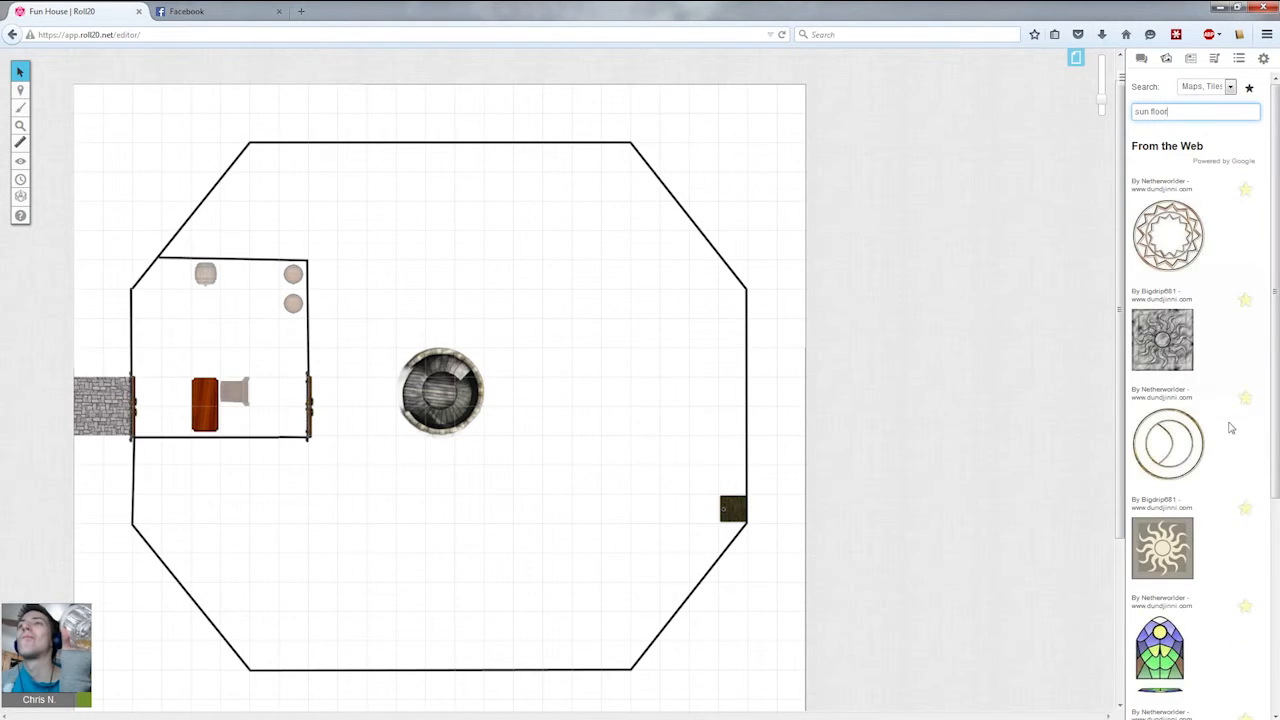
# Place the sun floor symbol in the side room, shrinking it to about one grid square above the table.
pyautogui.moveTo(1178, 243); pyautogui.dragTo(226, 338)
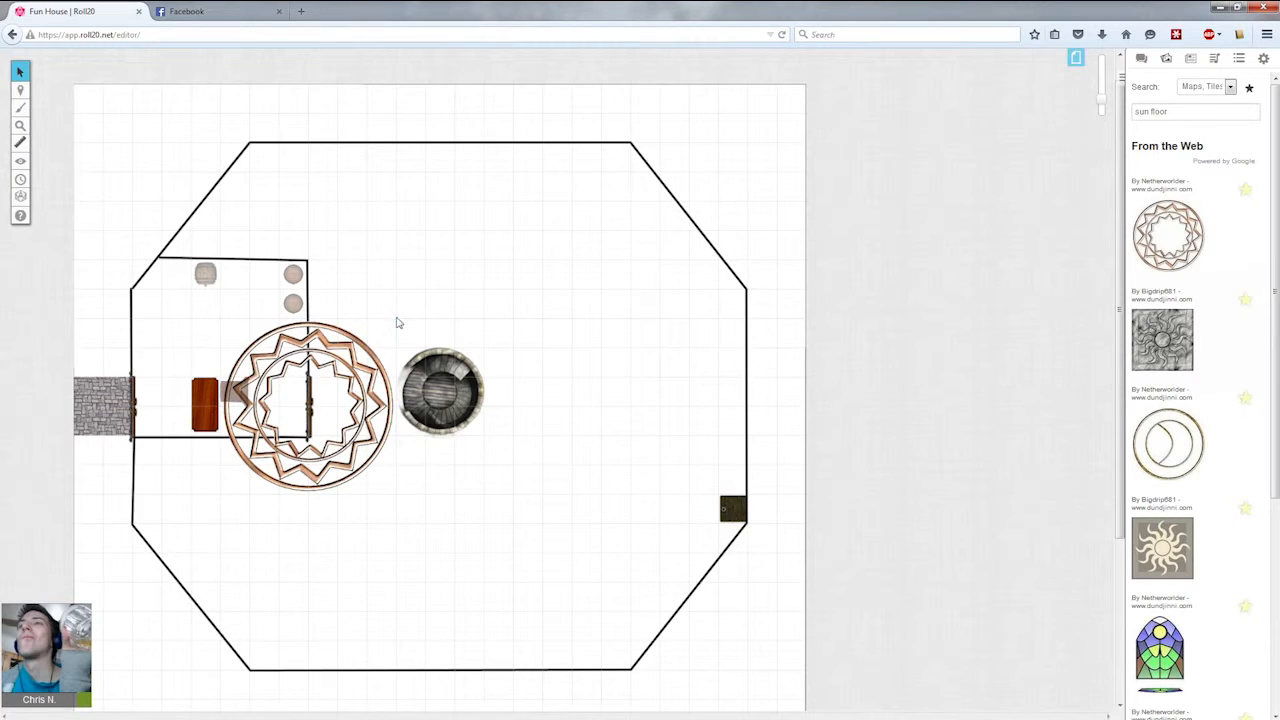
pyautogui.moveTo(397, 318); pyautogui.dragTo(198, 348)
pyautogui.click(255, 362)
pyautogui.click(246, 354)
pyautogui.click(261, 348)
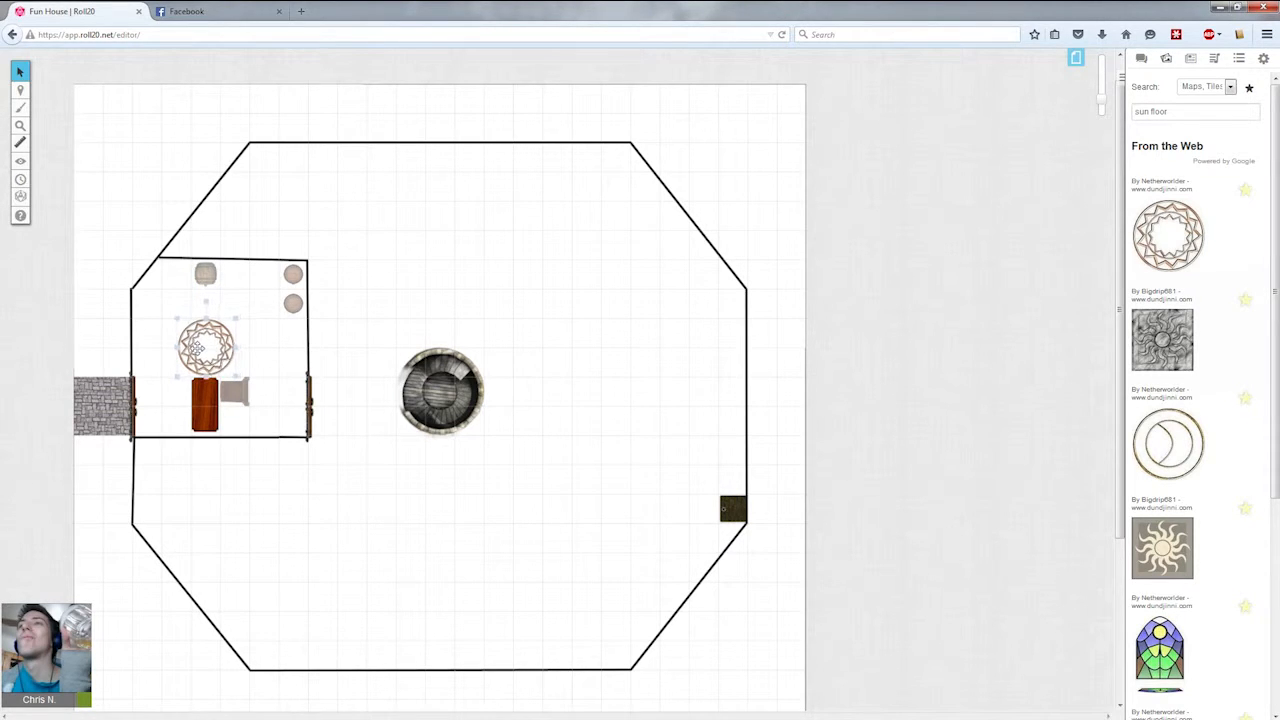
pyautogui.press('alt')
pyautogui.click(200, 347)
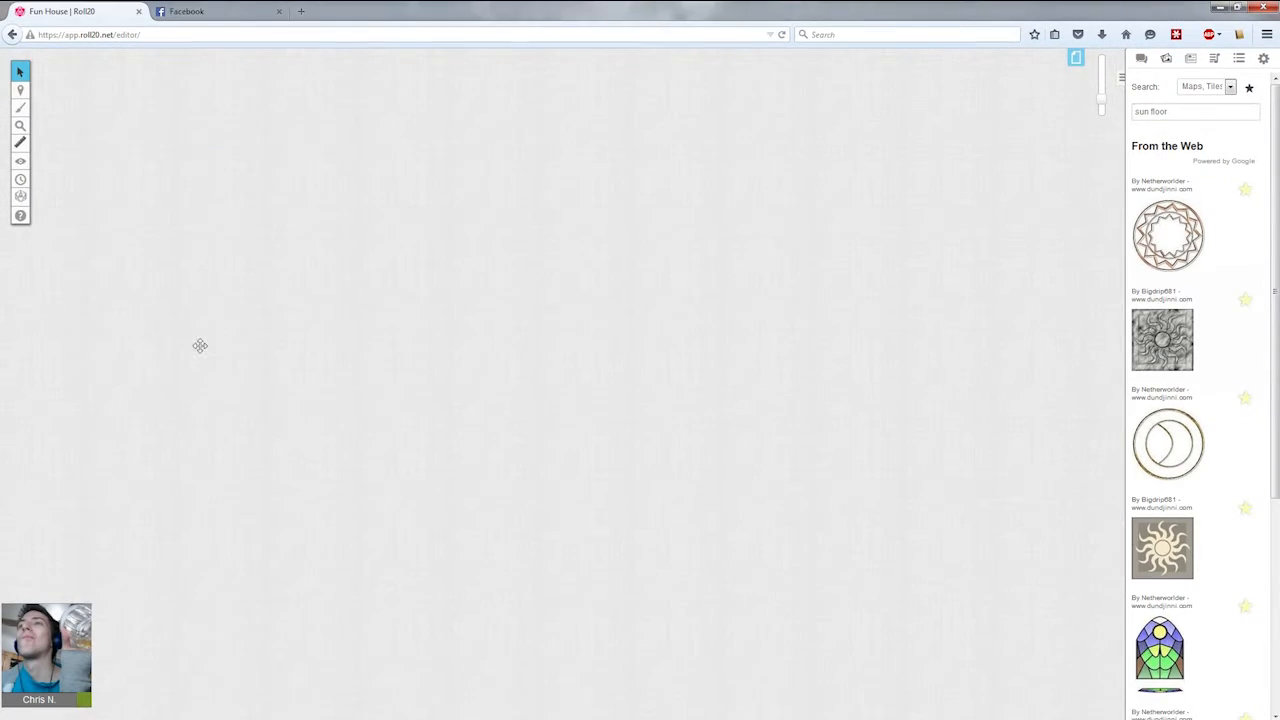
pyautogui.moveTo(200, 347); pyautogui.dragTo(184, 347)
pyautogui.click(259, 380)
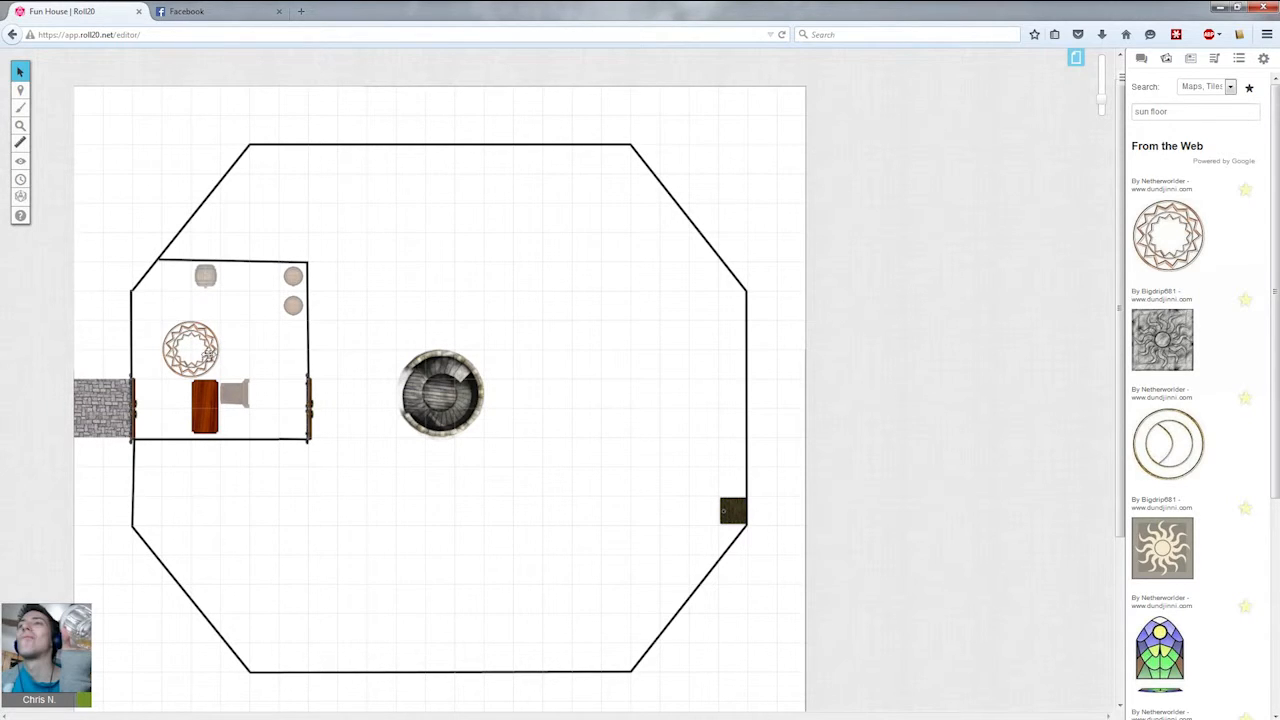
pyautogui.moveTo(265, 362); pyautogui.dragTo(293, 421)
# Draw interior walls with the polygon line tool along the central room's north side, leaving door gaps, plus a wall to the outer edge.
pyautogui.moveTo(22, 110)
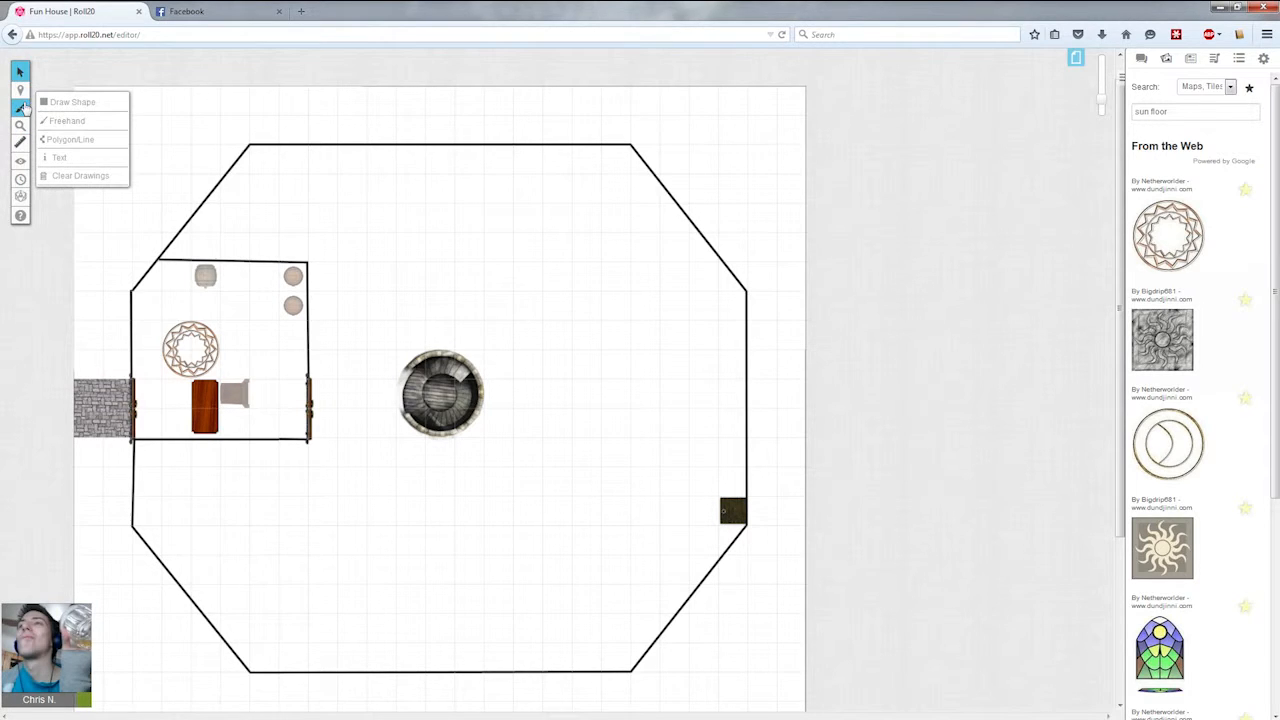
pyautogui.click(20, 142)
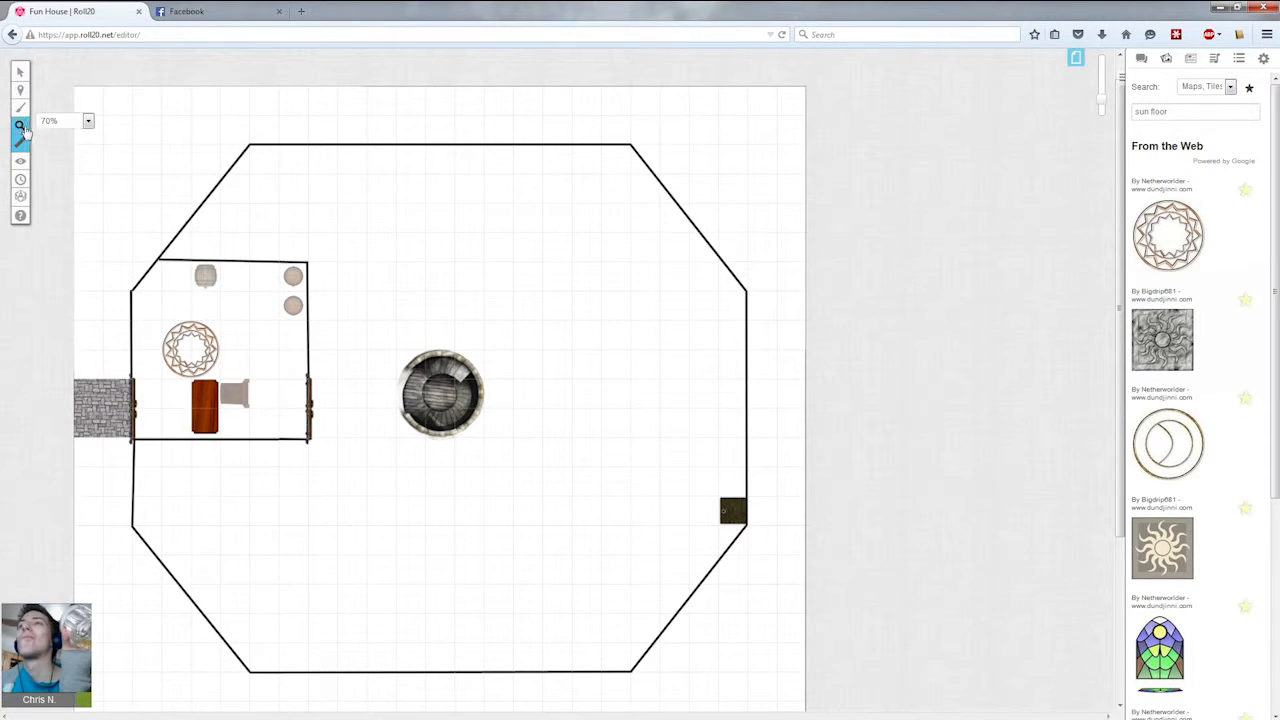
pyautogui.click(68, 139)
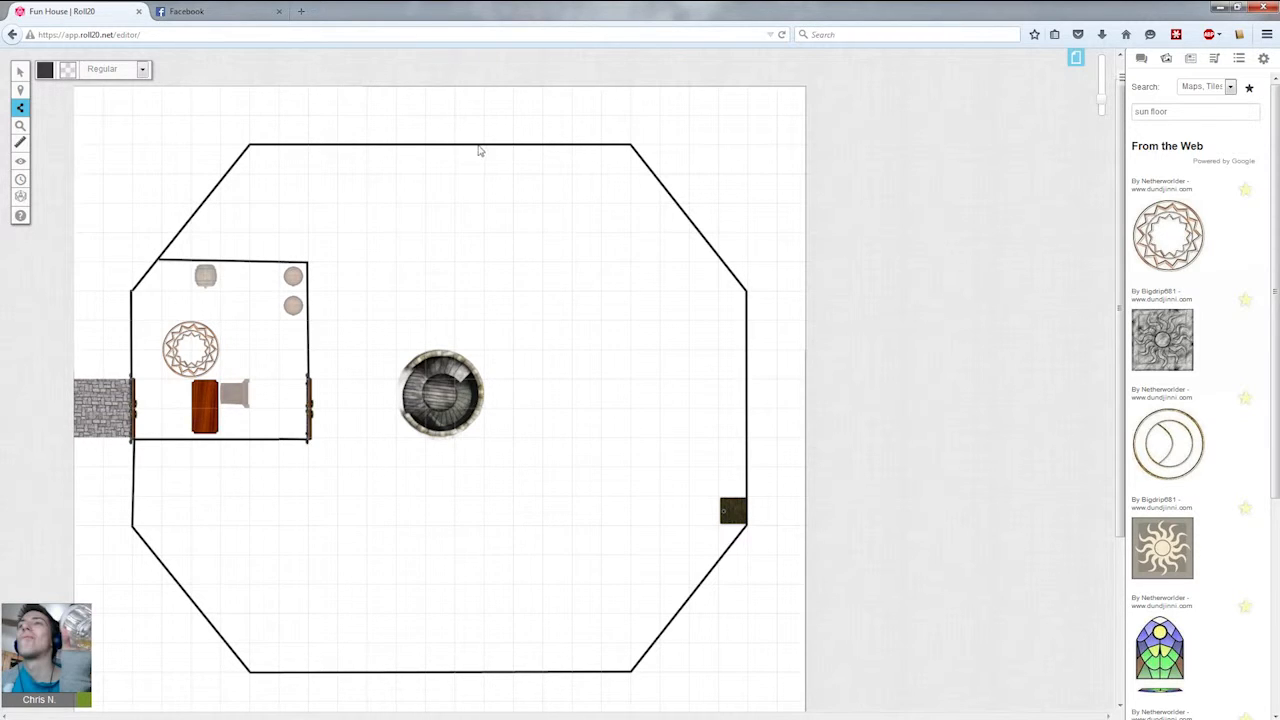
pyautogui.doubleClick(484, 263)
pyautogui.doubleClick(424, 263)
pyautogui.doubleClick(366, 263)
# Draw the central room's east and south walls, continuing a wall down to the tower's southern edge.
pyautogui.click(572, 264)
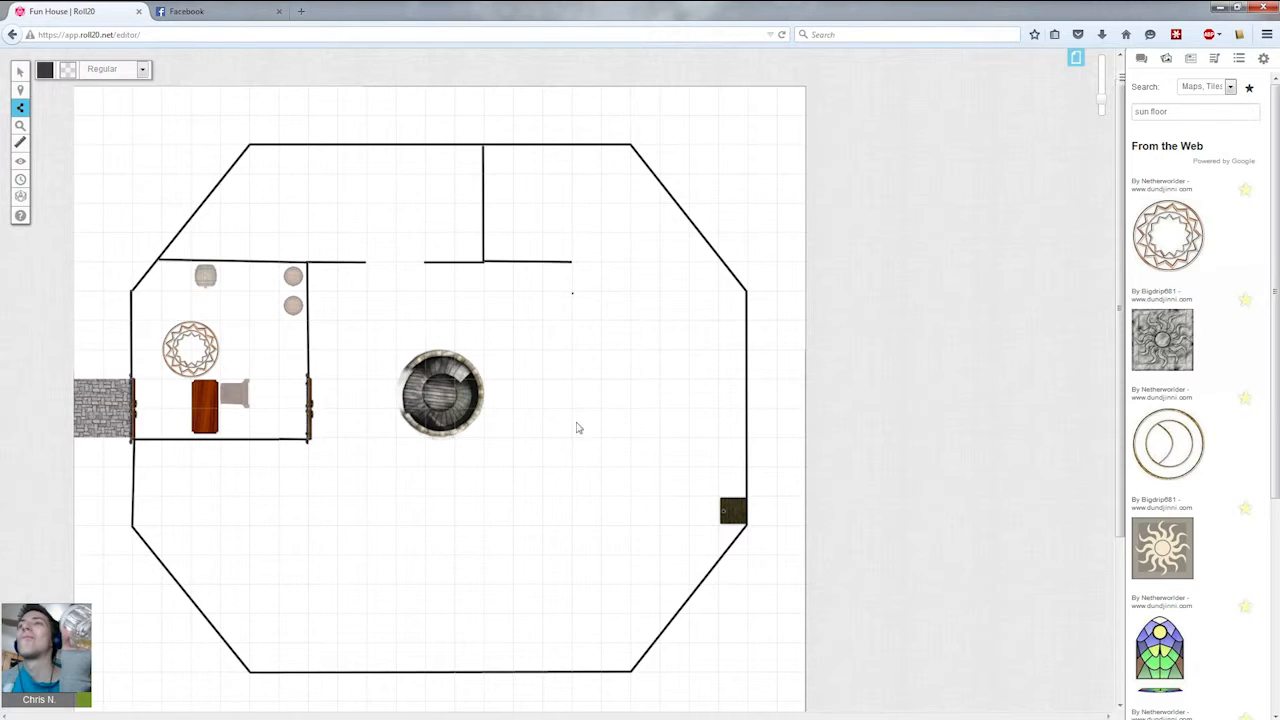
pyautogui.click(573, 496)
pyautogui.click(572, 528)
pyautogui.click(427, 527)
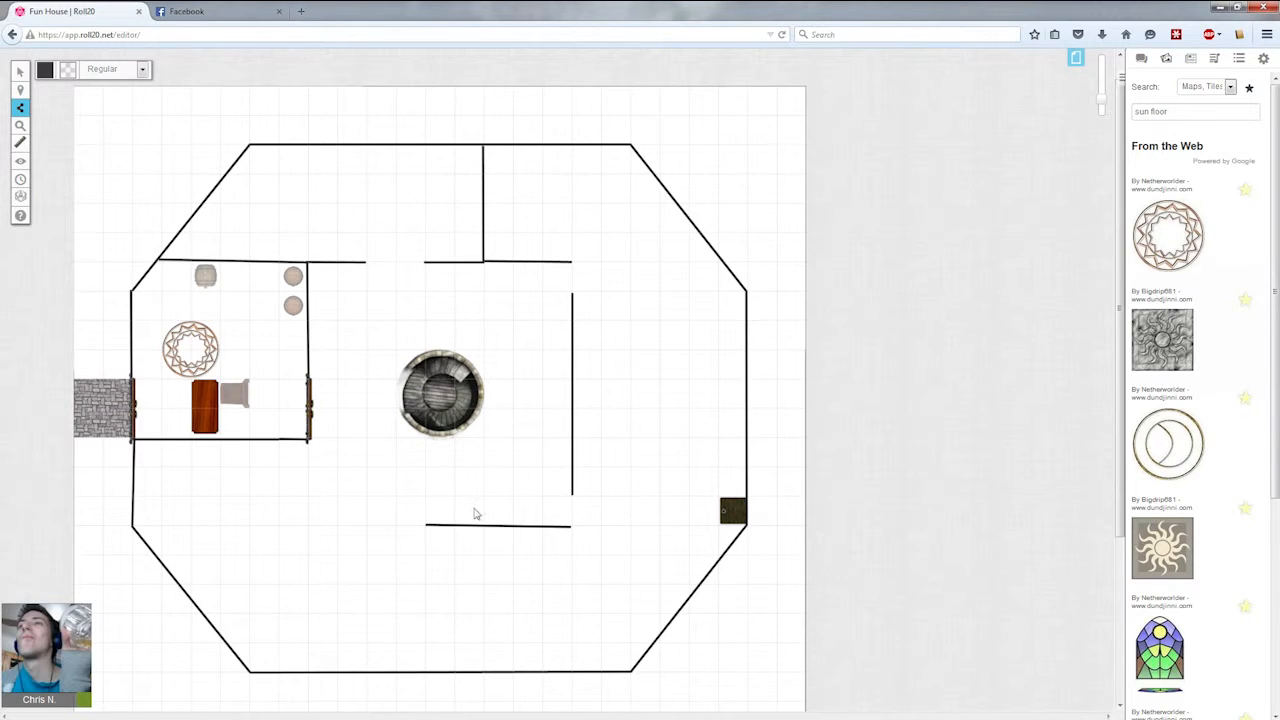
pyautogui.click(427, 677)
# Draw the central room's west wall below the side room and its south-west segment, leaving a doorway gap.
pyautogui.doubleClick(308, 466)
pyautogui.click(308, 526)
pyautogui.doubleClick(336, 526)
pyautogui.click(367, 526)
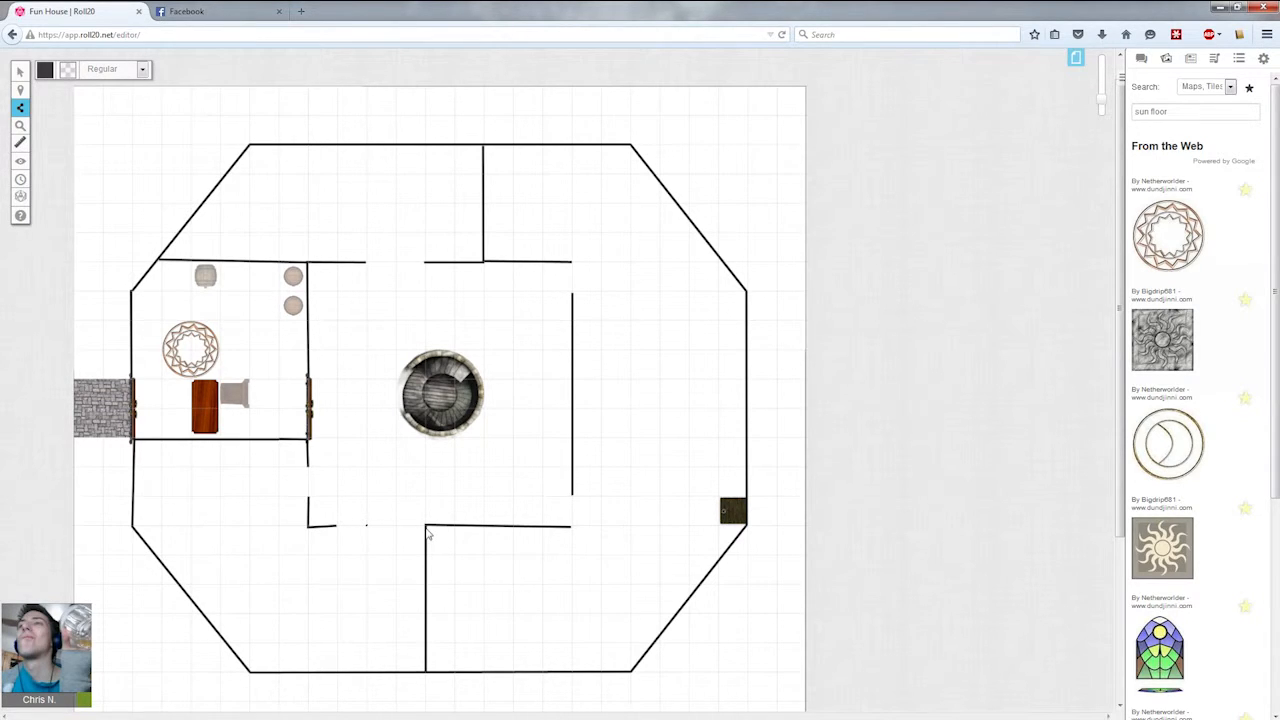
pyautogui.doubleClick(427, 529)
pyautogui.moveTo(336, 527); pyautogui.dragTo(368, 527)
# Search the art library for alchemist and scroll through the results.
pyautogui.moveTo(1212, 112); pyautogui.dragTo(726, 117)
pyautogui.press('BackSpace')
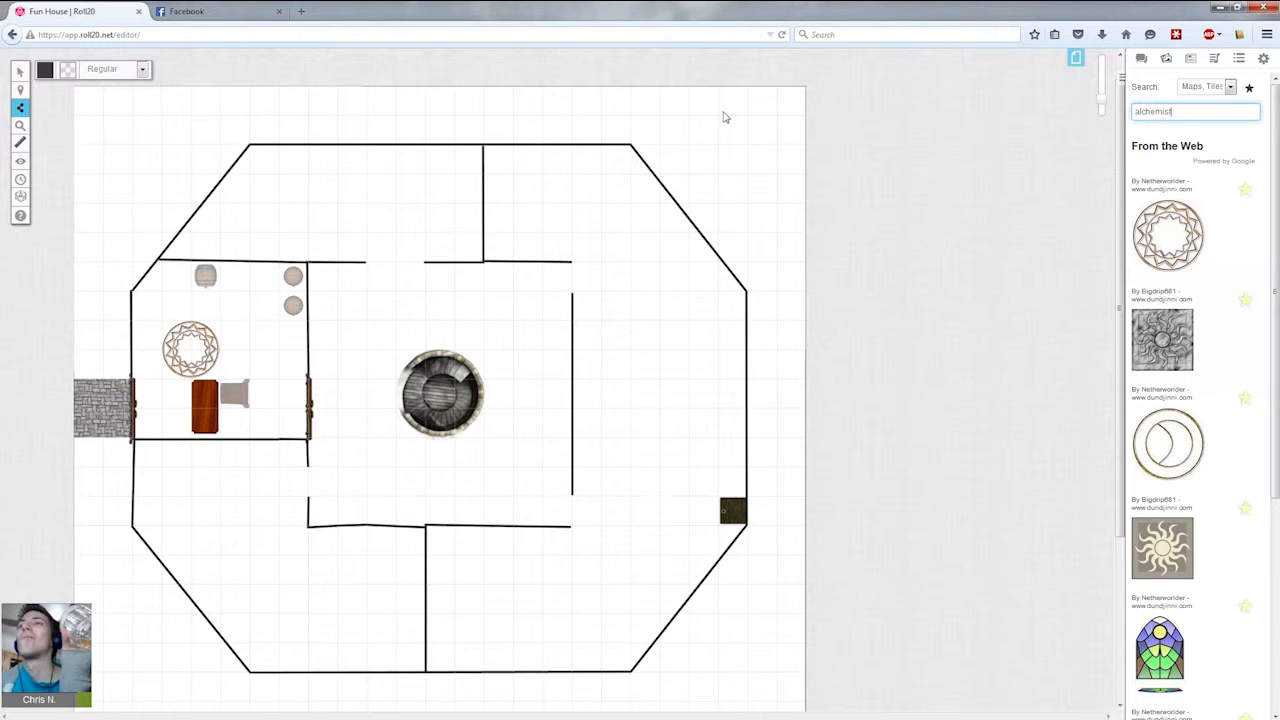
pyautogui.press('Return')
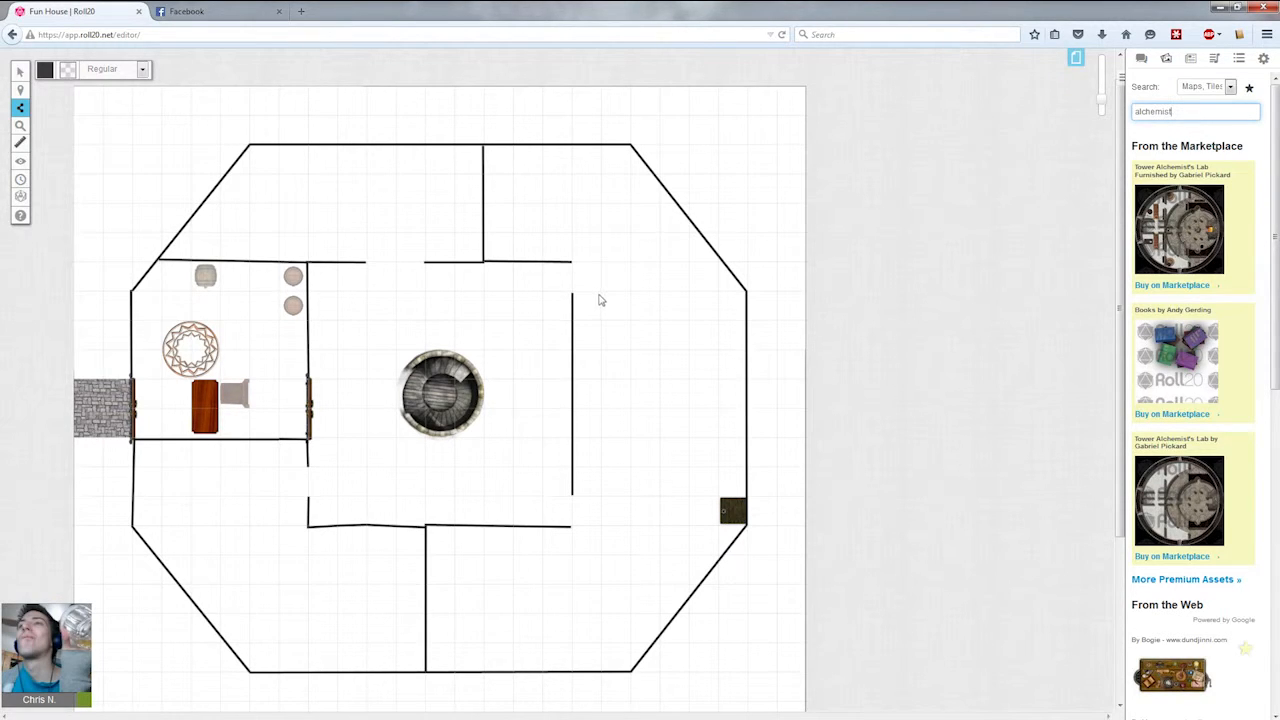
pyautogui.scroll(-3, 1257, 443)
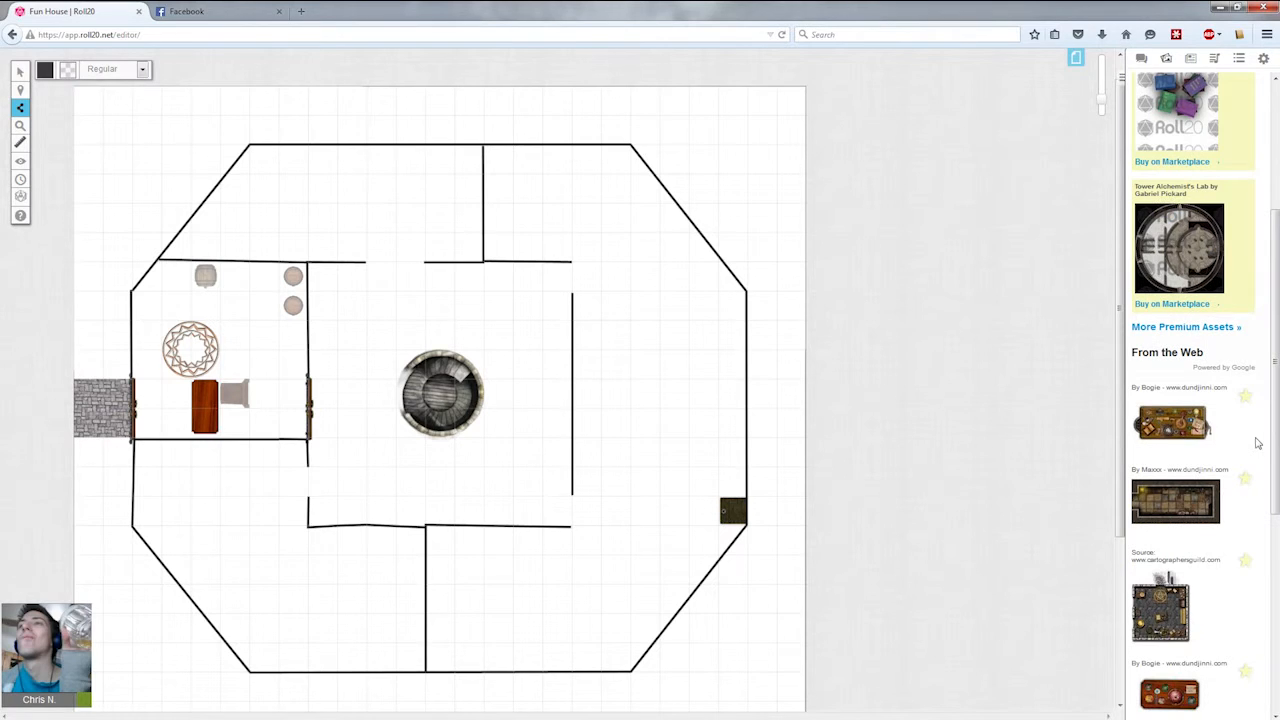
pyautogui.moveTo(1177, 438); pyautogui.dragTo(337, 449)
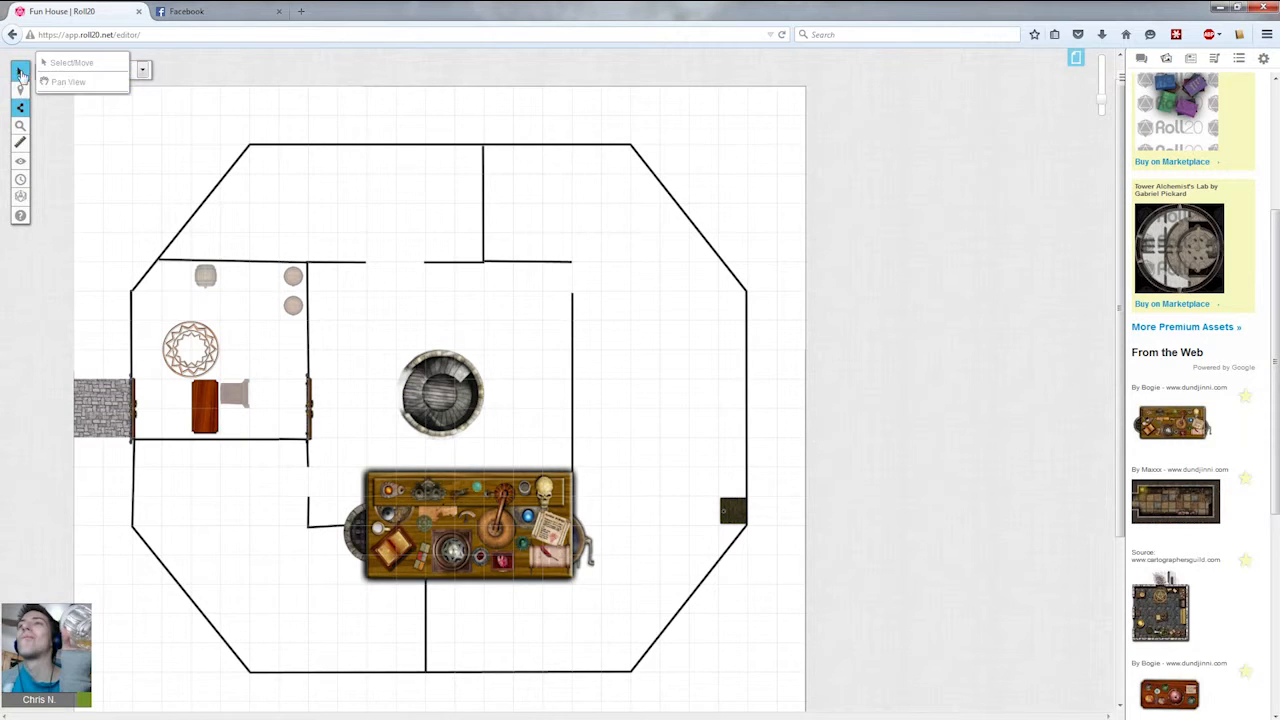
pyautogui.click(20, 71)
pyautogui.moveTo(565, 525); pyautogui.dragTo(390, 496)
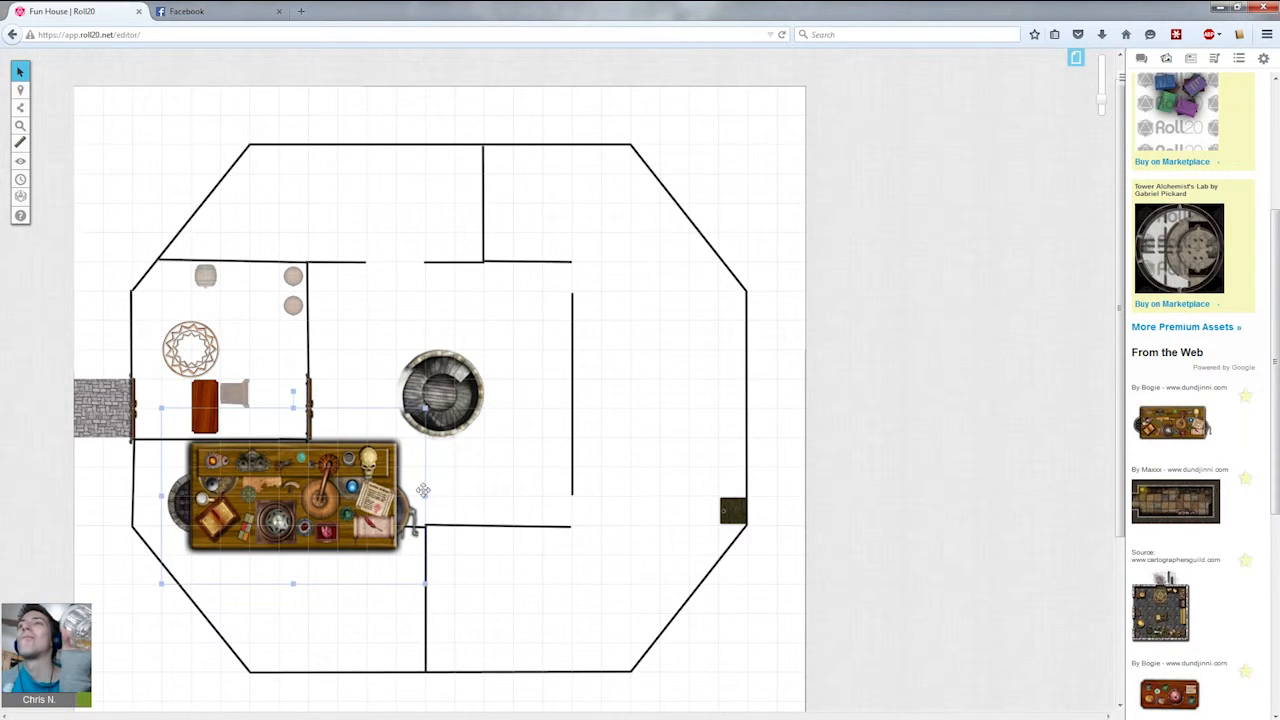
pyautogui.moveTo(424, 406); pyautogui.dragTo(355, 641)
pyautogui.click(346, 586)
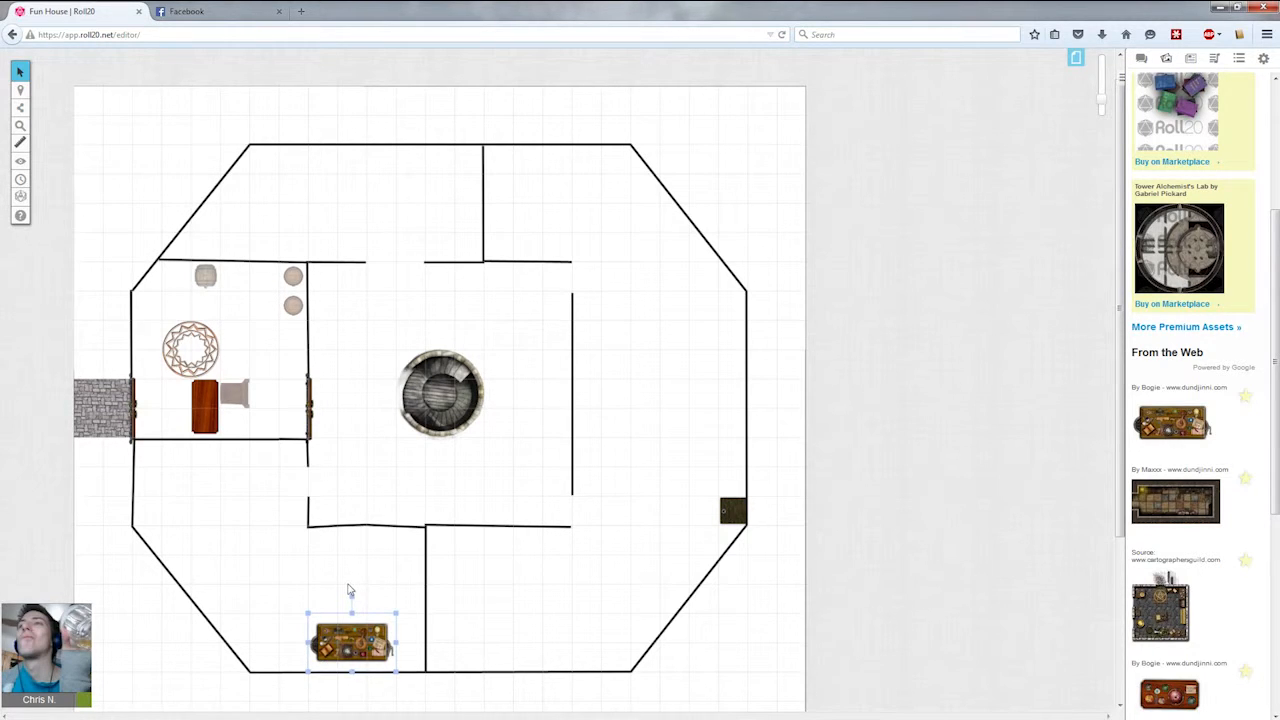
pyautogui.press('Delete')
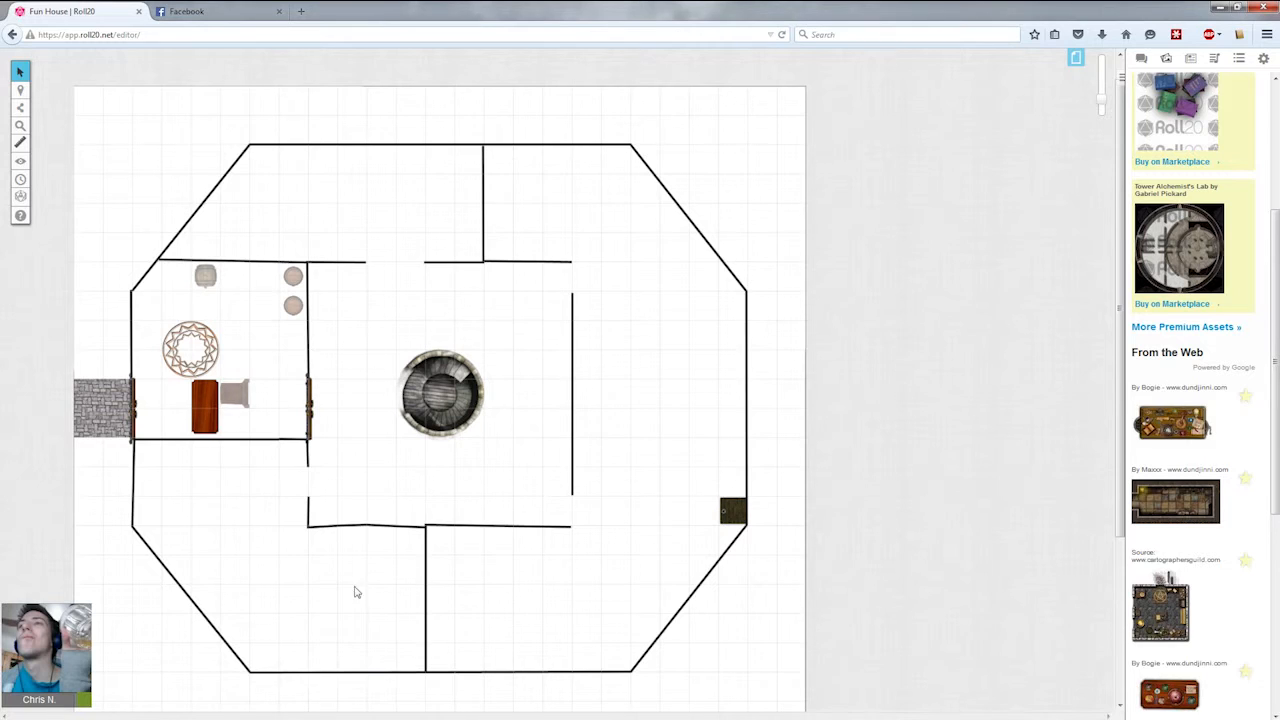
# Search the art library for table with the Maps, Tiles, Textures category.
pyautogui.scroll(-4, 1200, 400)
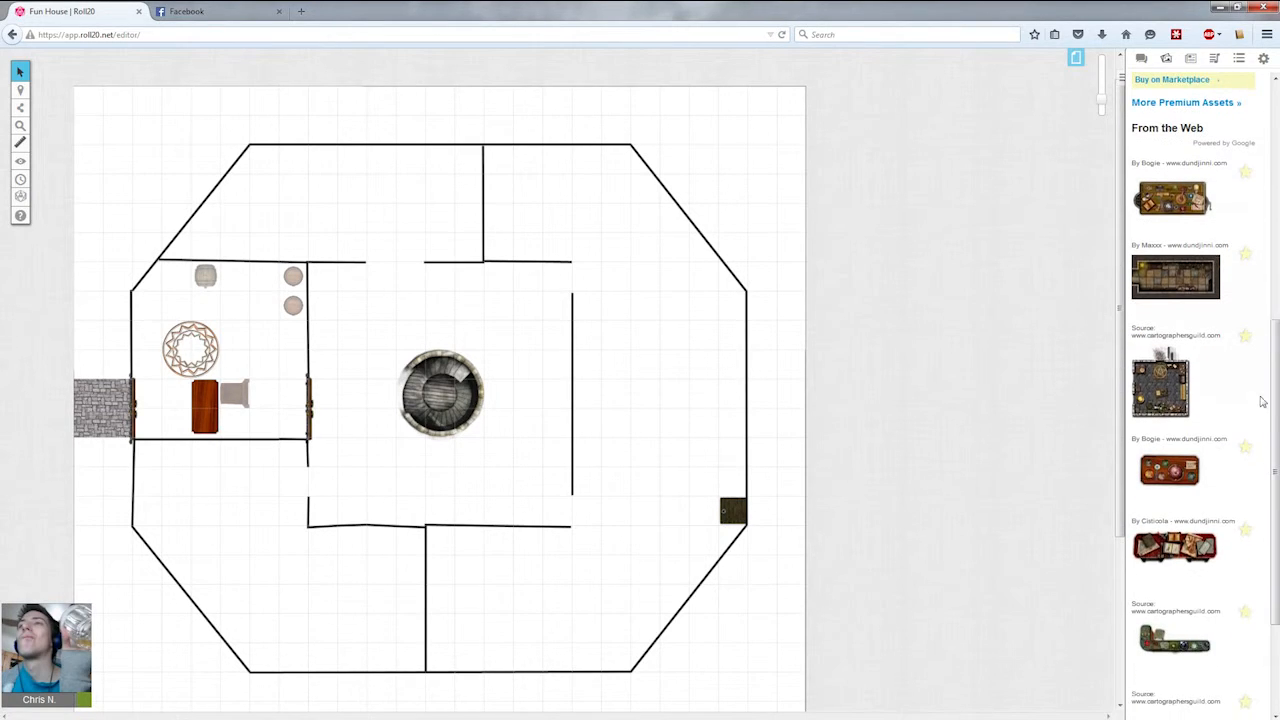
pyautogui.moveTo(1275, 400); pyautogui.dragTo(1277, 183)
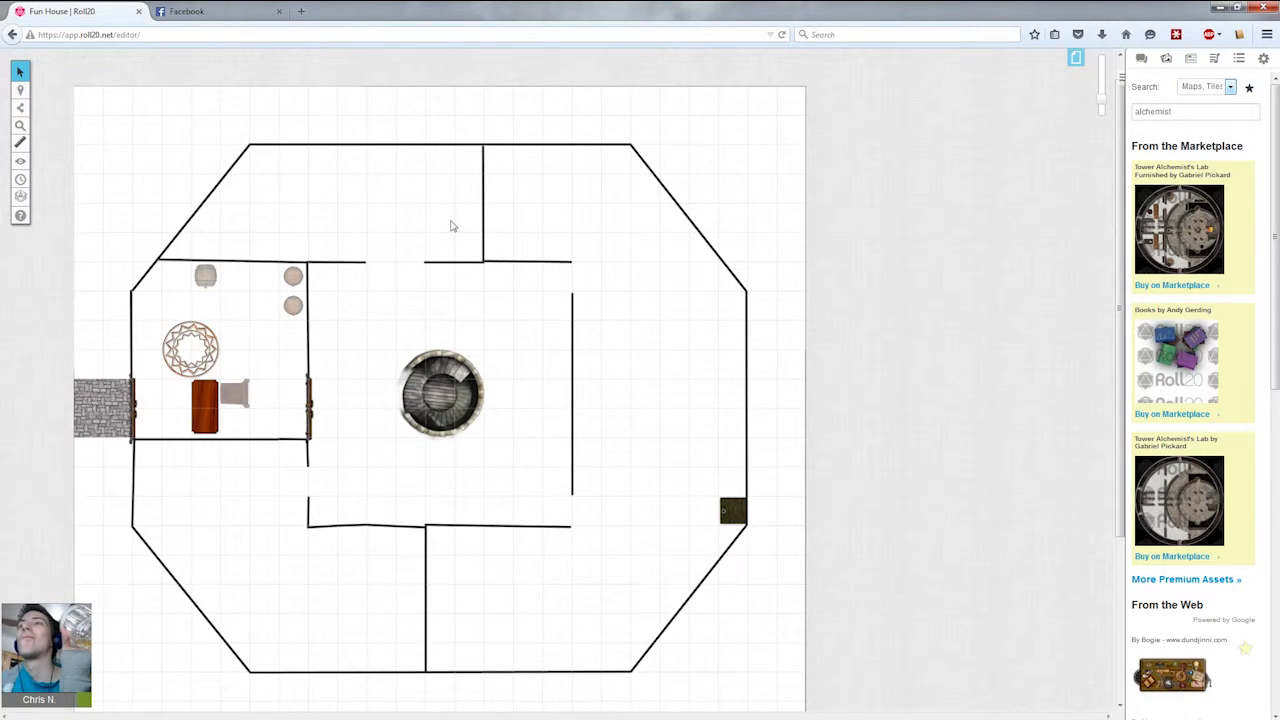
pyautogui.click(1203, 86)
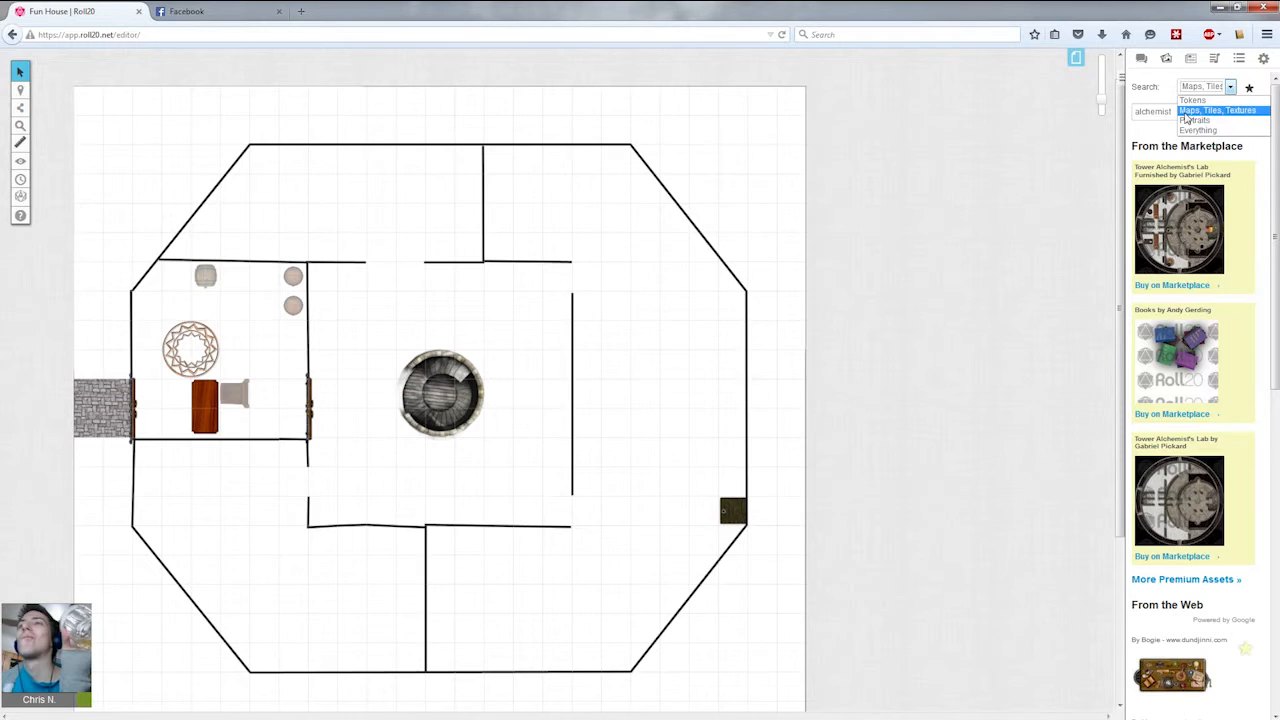
pyautogui.click(1167, 113)
pyautogui.moveTo(1178, 113); pyautogui.dragTo(1034, 115)
pyautogui.write('t')
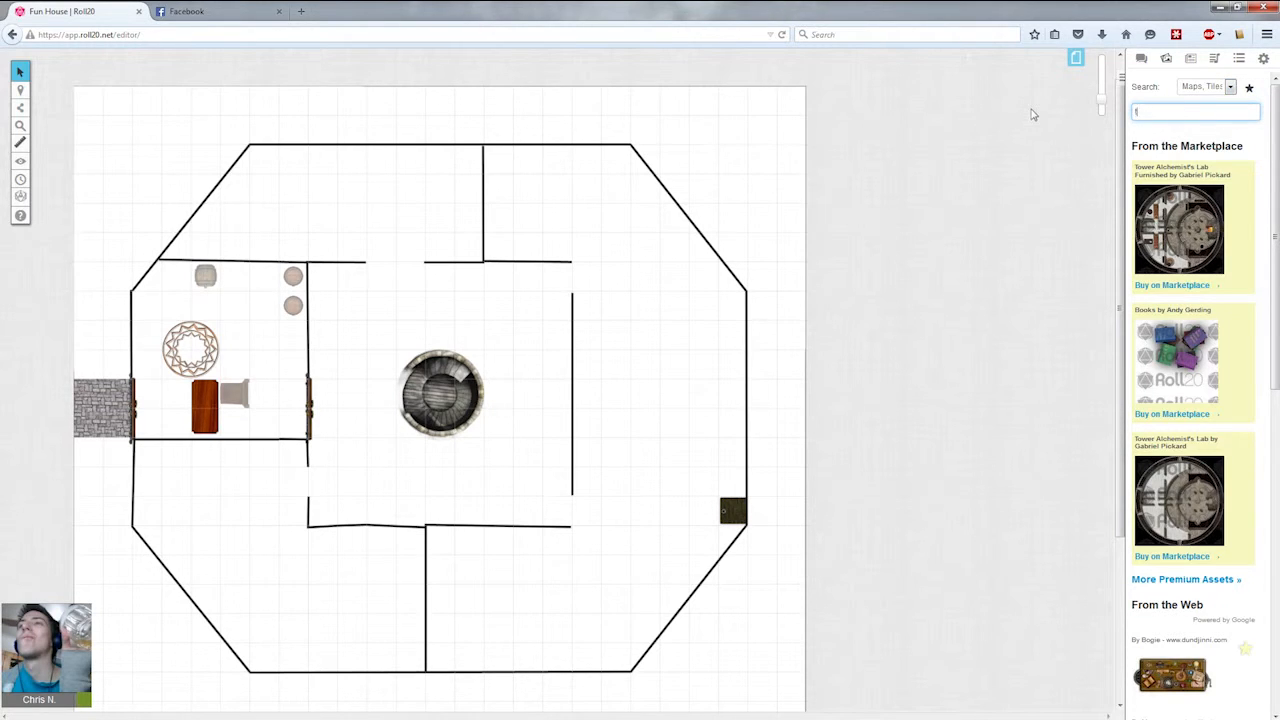
pyautogui.write('able')
pyautogui.press('Return')
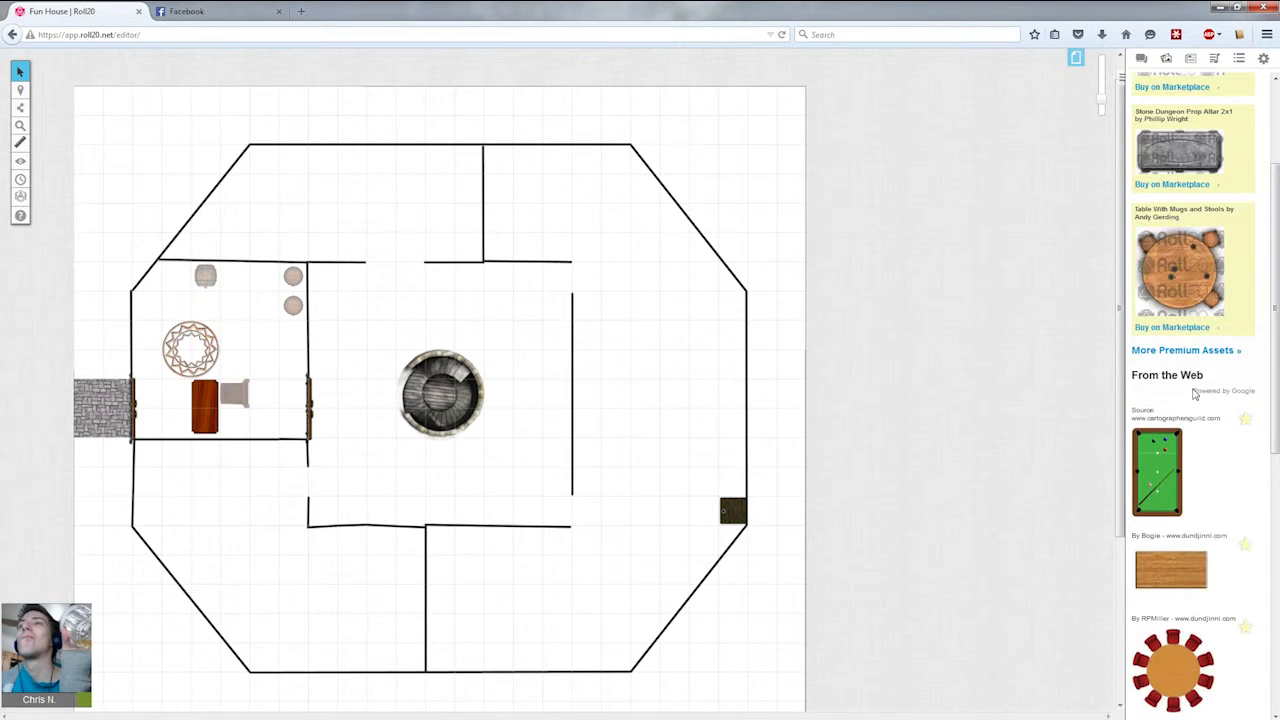
pyautogui.scroll(-2, 1193, 405)
pyautogui.scroll(-3, 1193, 405)
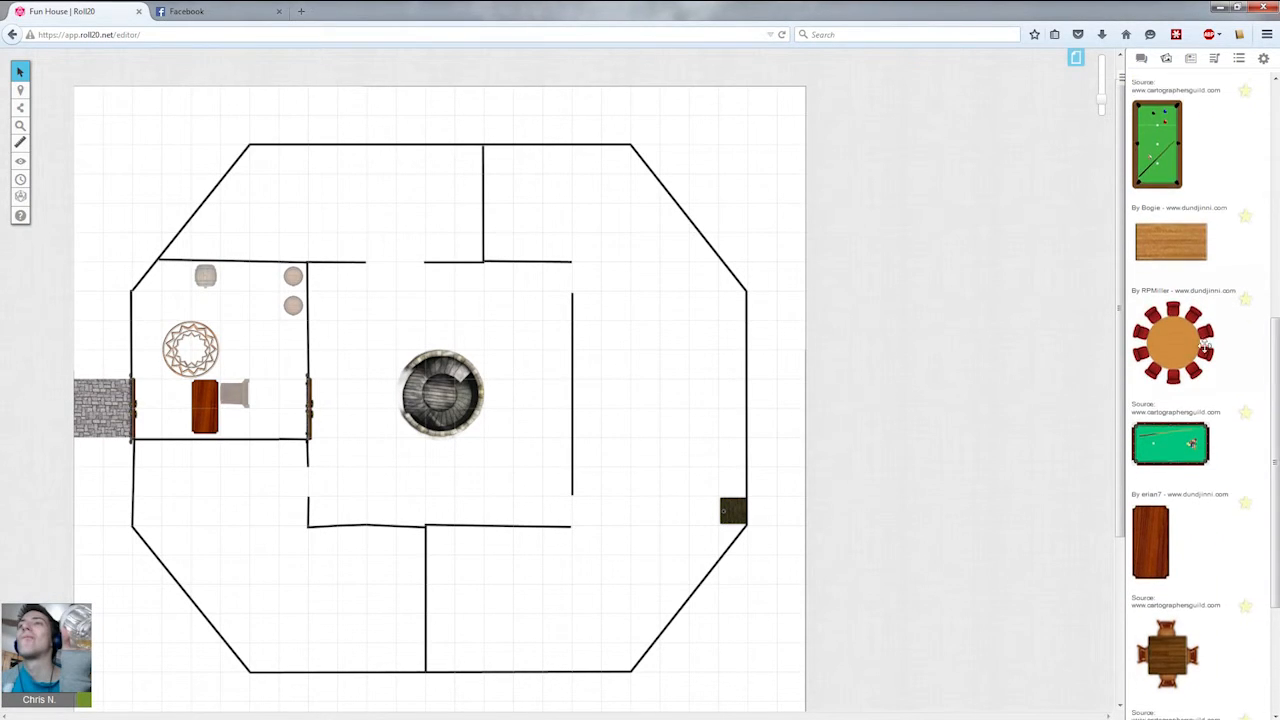
pyautogui.moveTo(1160, 522); pyautogui.dragTo(255, 494)
pyautogui.click(296, 569)
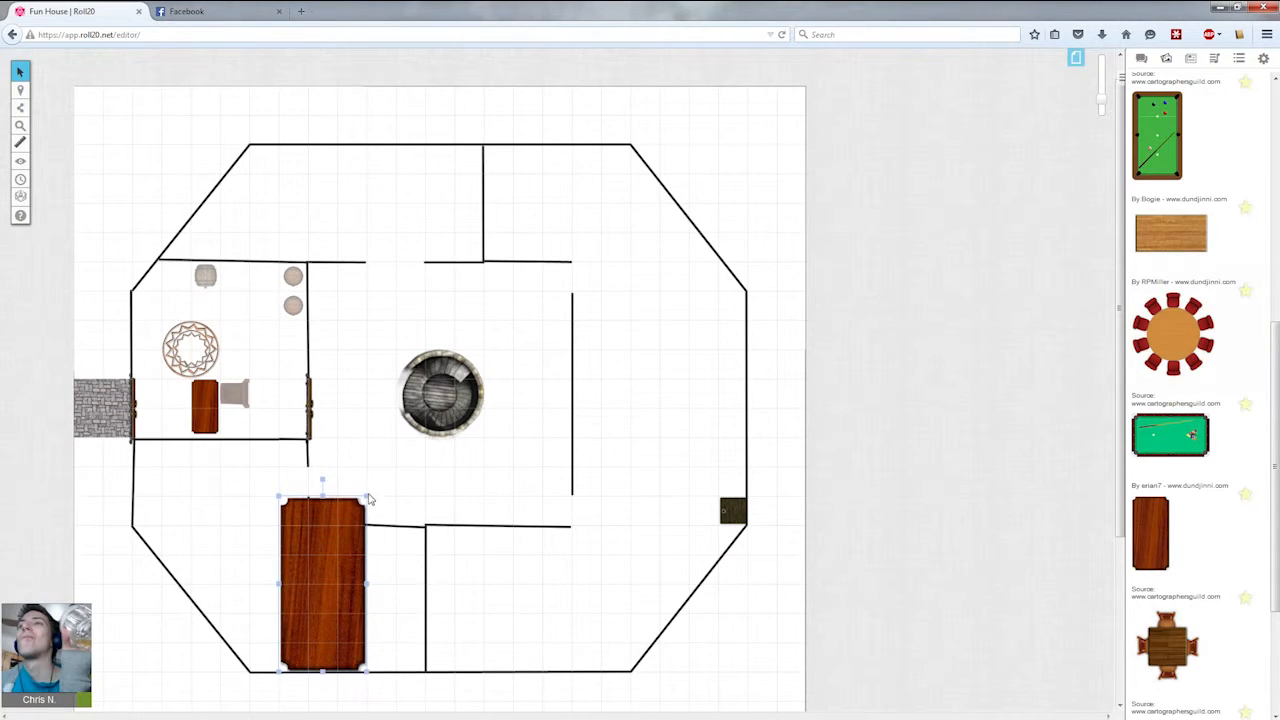
pyautogui.press('Delete')
# Copy the side room's wooden table and place the copy in the south-west room.
pyautogui.click(196, 407)
pyautogui.hotkey('ctrl', 'c')
pyautogui.hotkey('ctrl', 'v')
pyautogui.moveTo(257, 528); pyautogui.dragTo(206, 495)
pyautogui.click(224, 535)
pyautogui.click(237, 562)
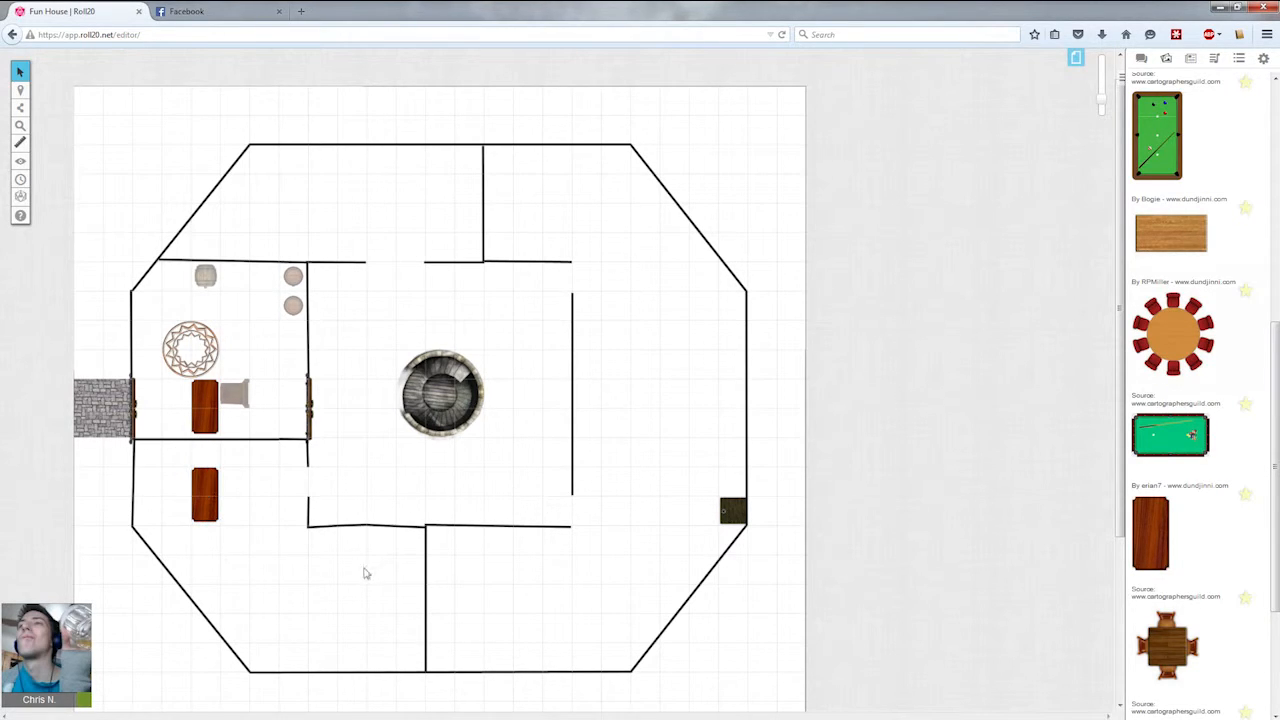
# Paste another table copy into the north room and rotate it horizontally.
pyautogui.hotkey('ctrl', 'v')
pyautogui.moveTo(243, 552); pyautogui.dragTo(428, 210)
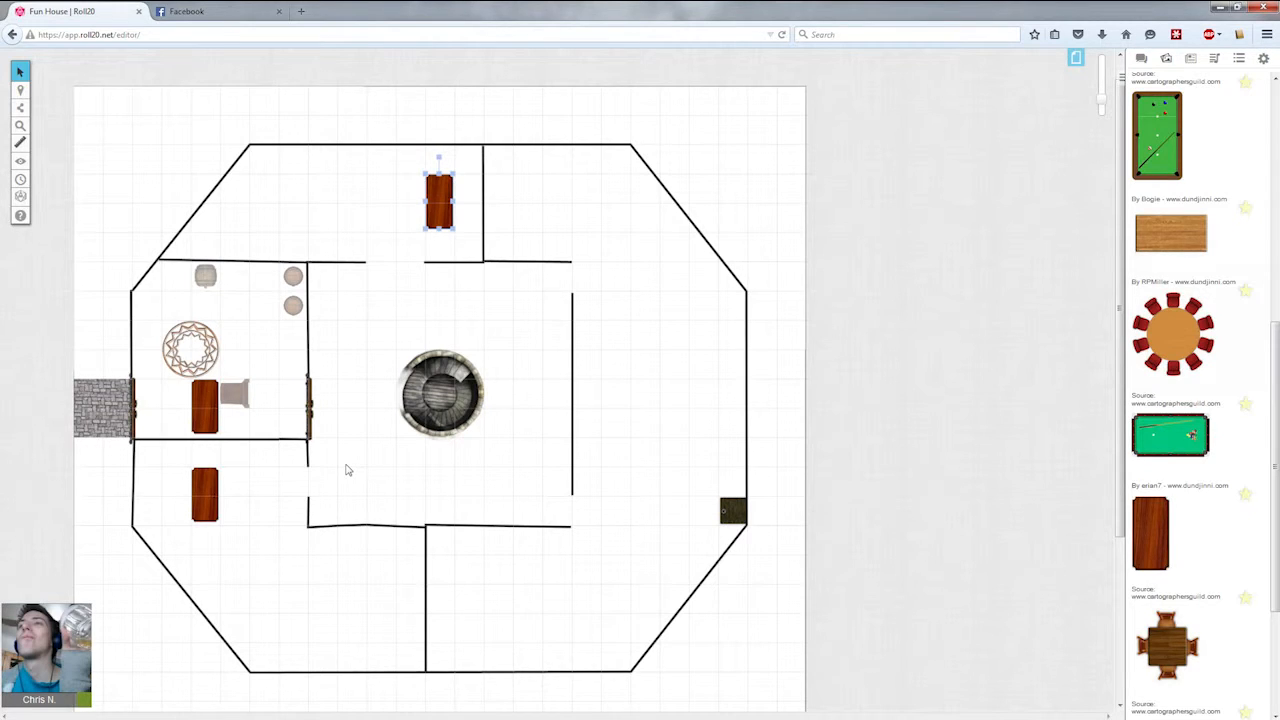
pyautogui.moveTo(444, 200); pyautogui.dragTo(395, 186)
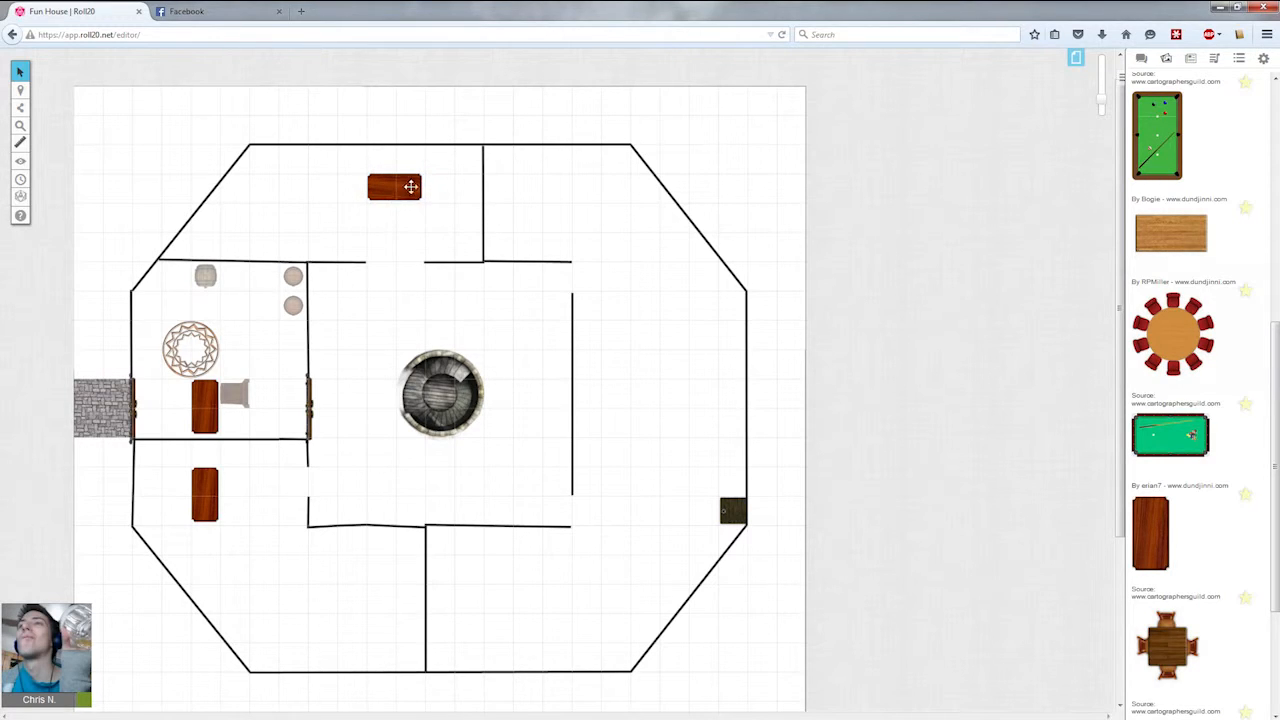
pyautogui.click(419, 245)
# Search the art library for bed.
pyautogui.moveTo(1275, 346); pyautogui.dragTo(1273, 108)
pyautogui.moveTo(1182, 113); pyautogui.dragTo(892, 123)
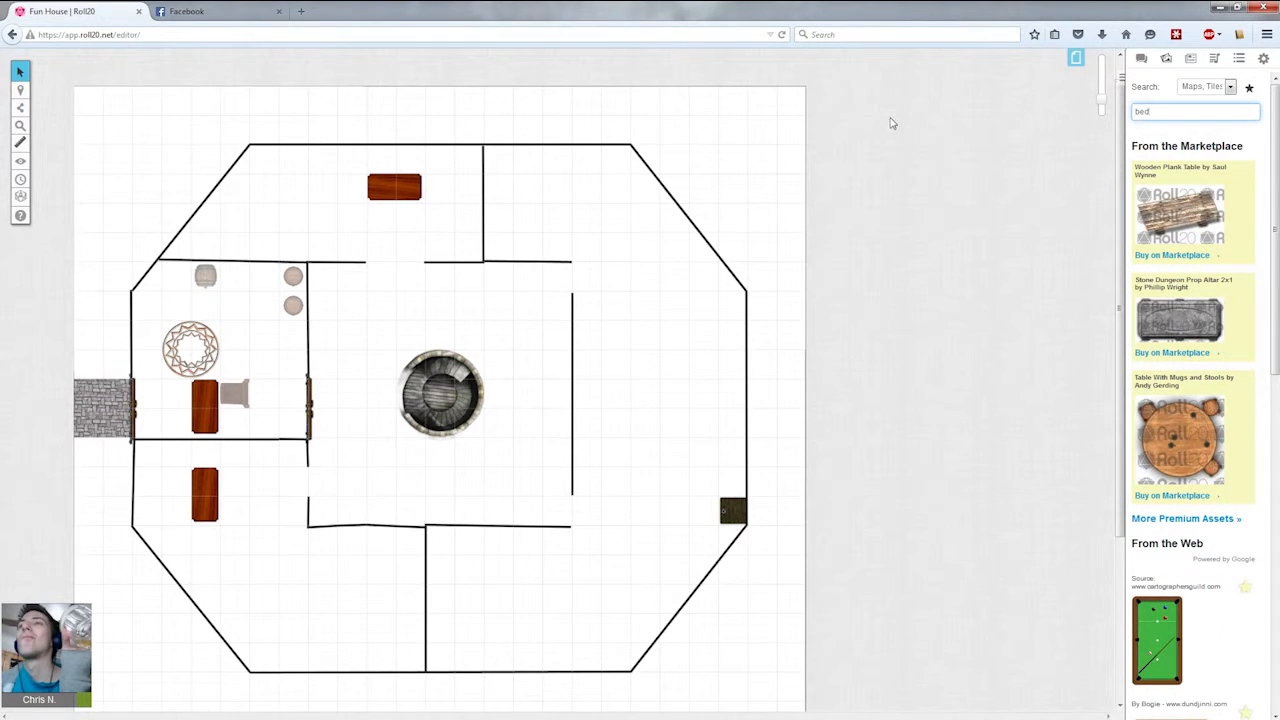
pyautogui.press('Return')
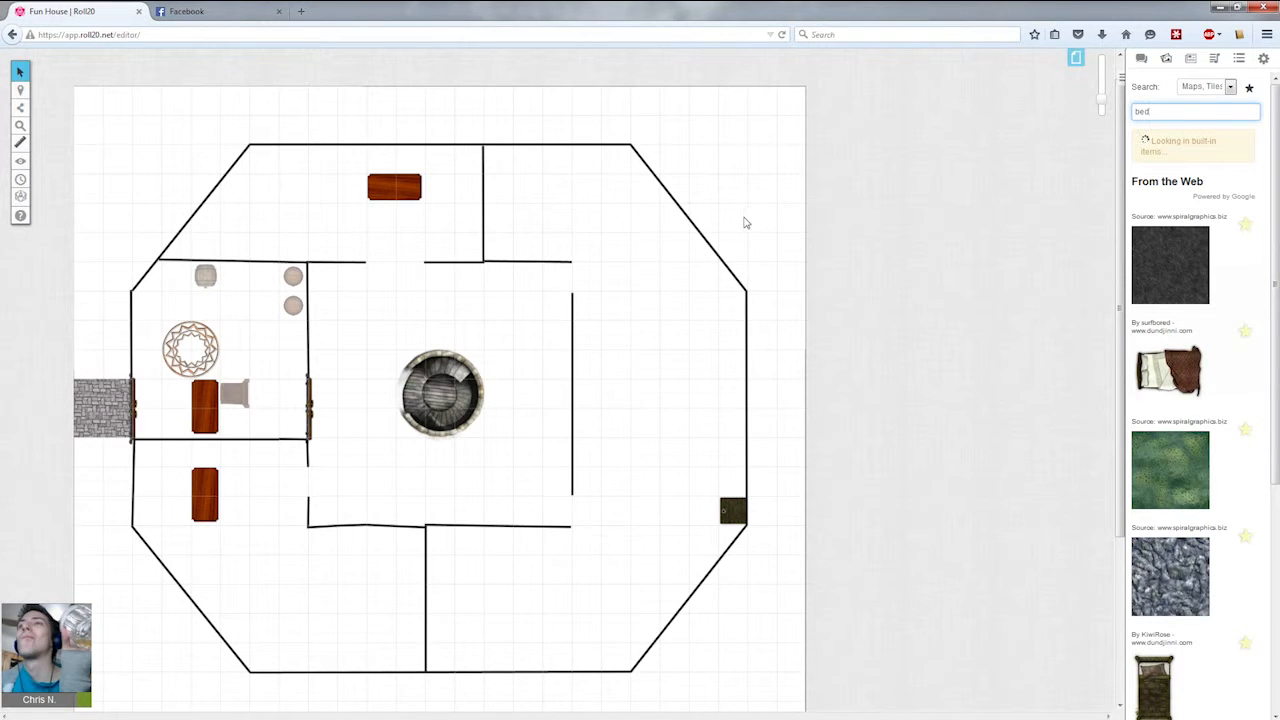
# Place a bed image in the south-central room and shrink it to about one grid square.
pyautogui.scroll(-3, 1253, 394)
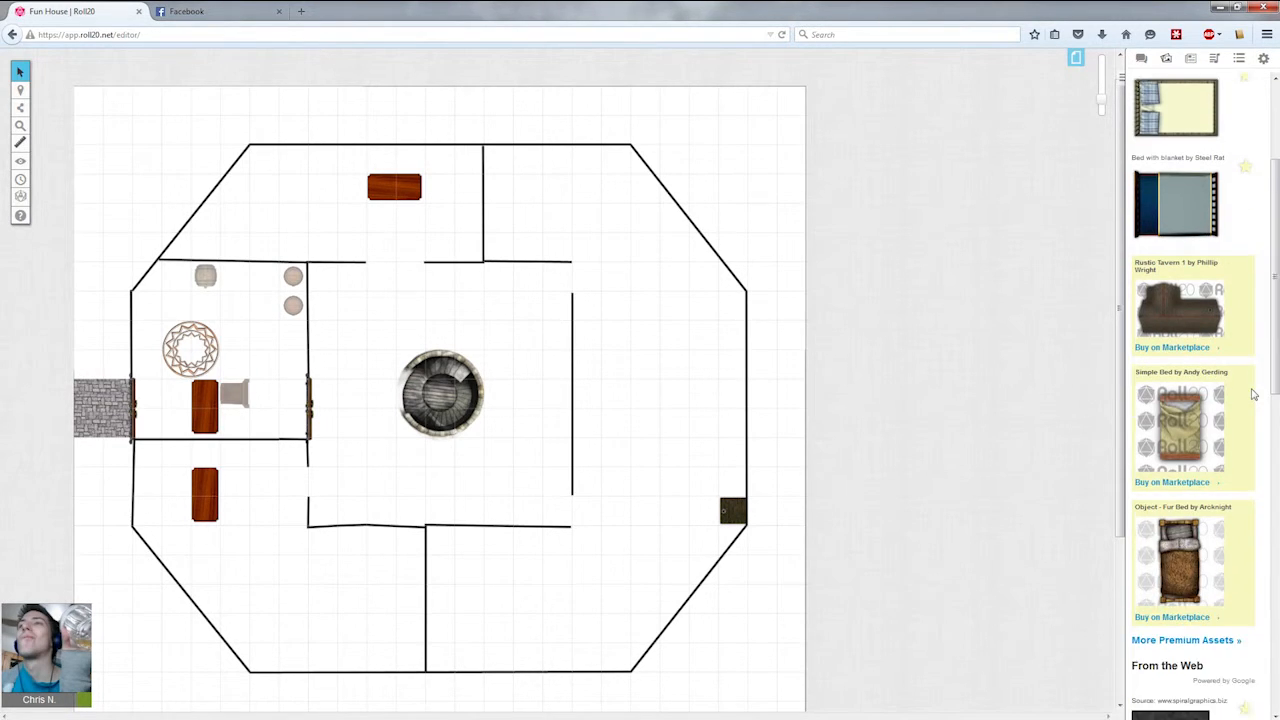
pyautogui.scroll(-4, 1253, 394)
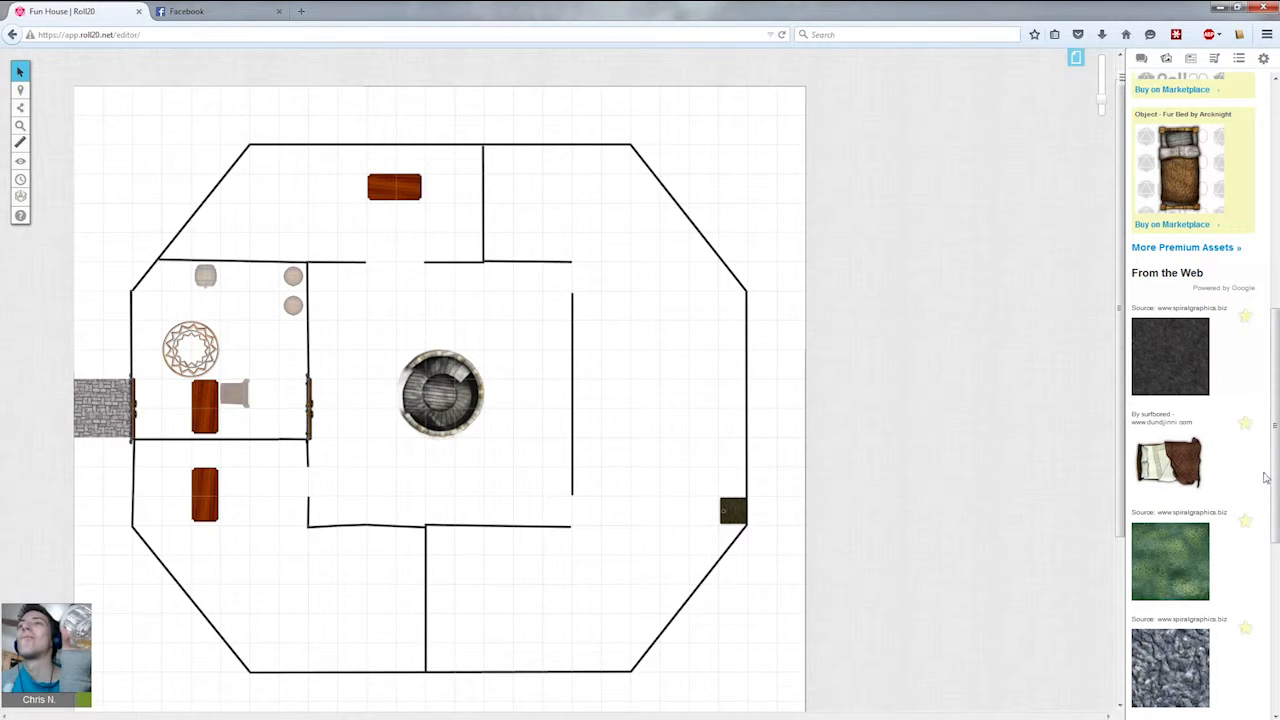
pyautogui.scroll(-3, 1190, 450)
pyautogui.moveTo(1168, 322); pyautogui.dragTo(448, 600)
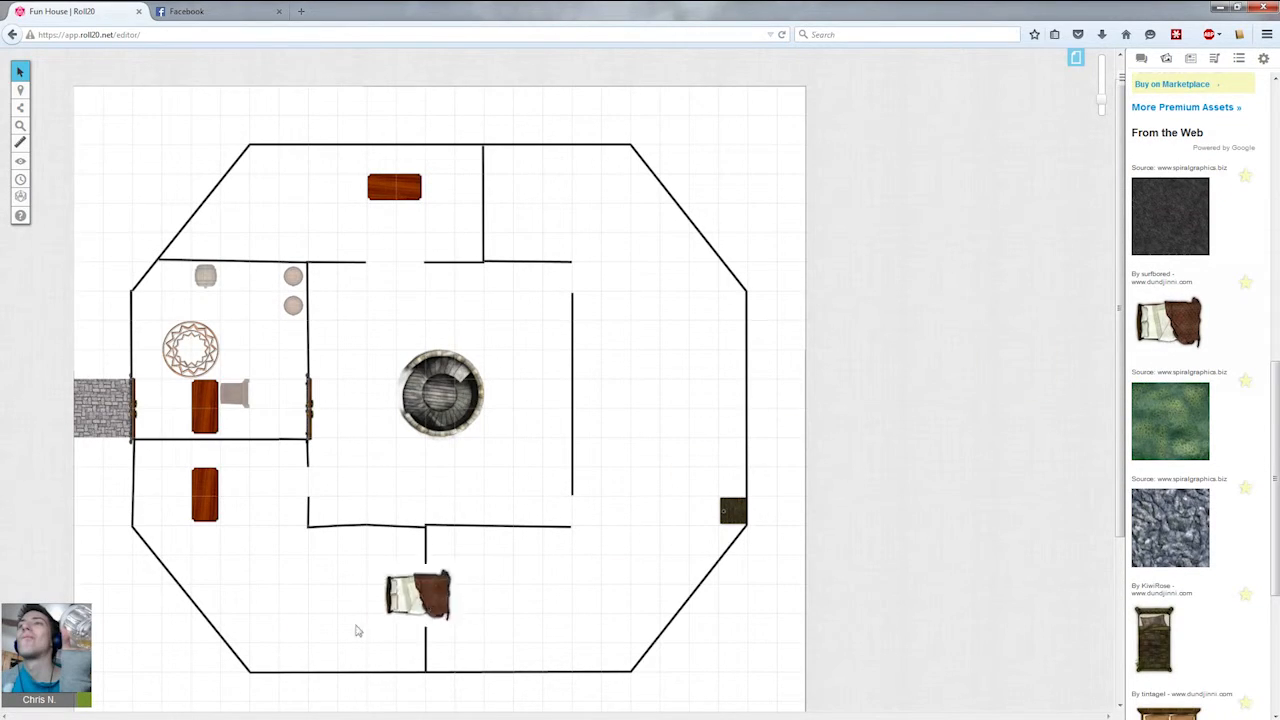
pyautogui.moveTo(346, 688); pyautogui.dragTo(333, 553)
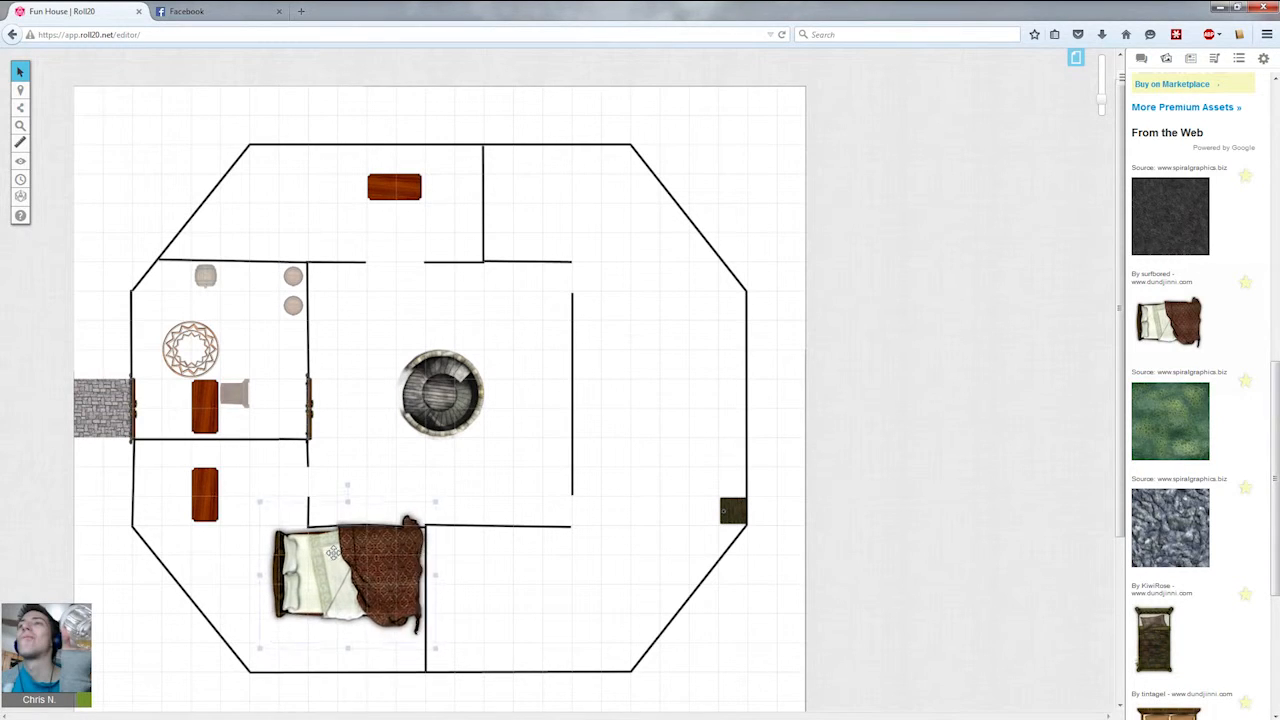
pyautogui.moveTo(425, 495); pyautogui.dragTo(418, 569)
pyautogui.click(537, 588)
# Scroll through the bed results in the art library.
pyautogui.scroll(-2, 1160, 540)
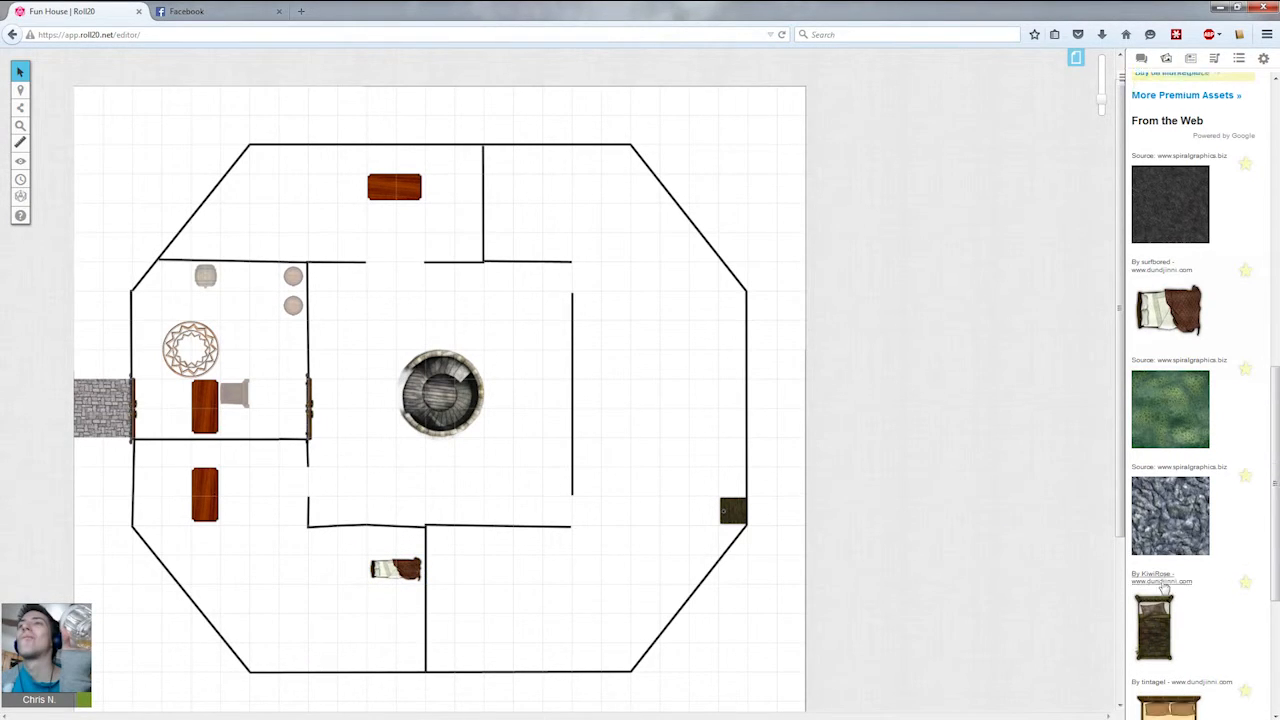
pyautogui.moveTo(1160, 518); pyautogui.dragTo(415, 567)
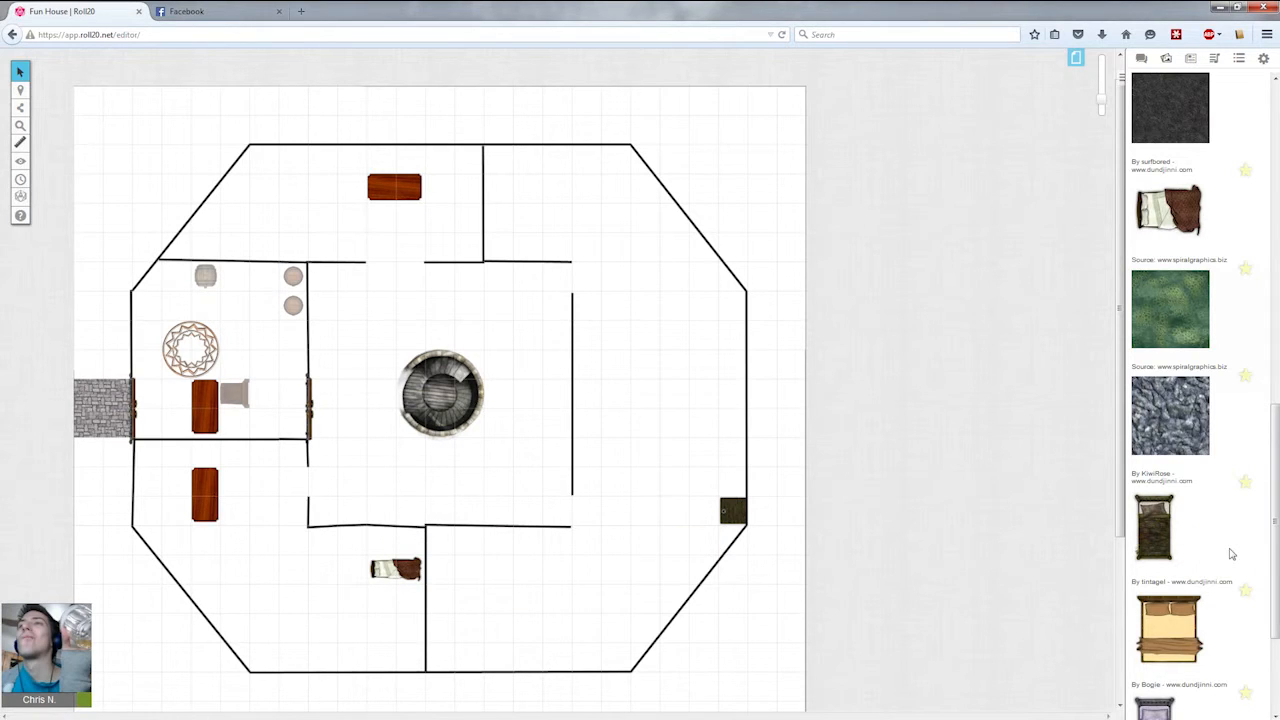
pyautogui.scroll(-6, 1232, 555)
pyautogui.scroll(-4, 1232, 555)
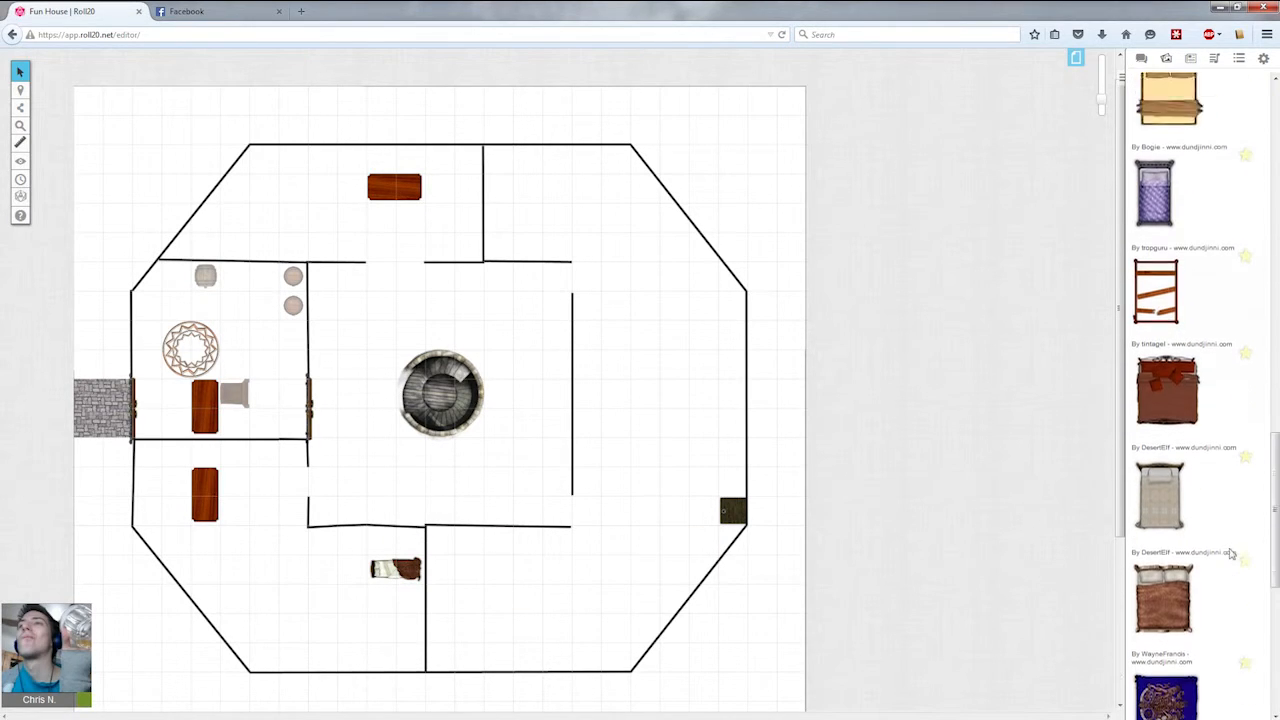
pyautogui.scroll(-10, 1195, 462)
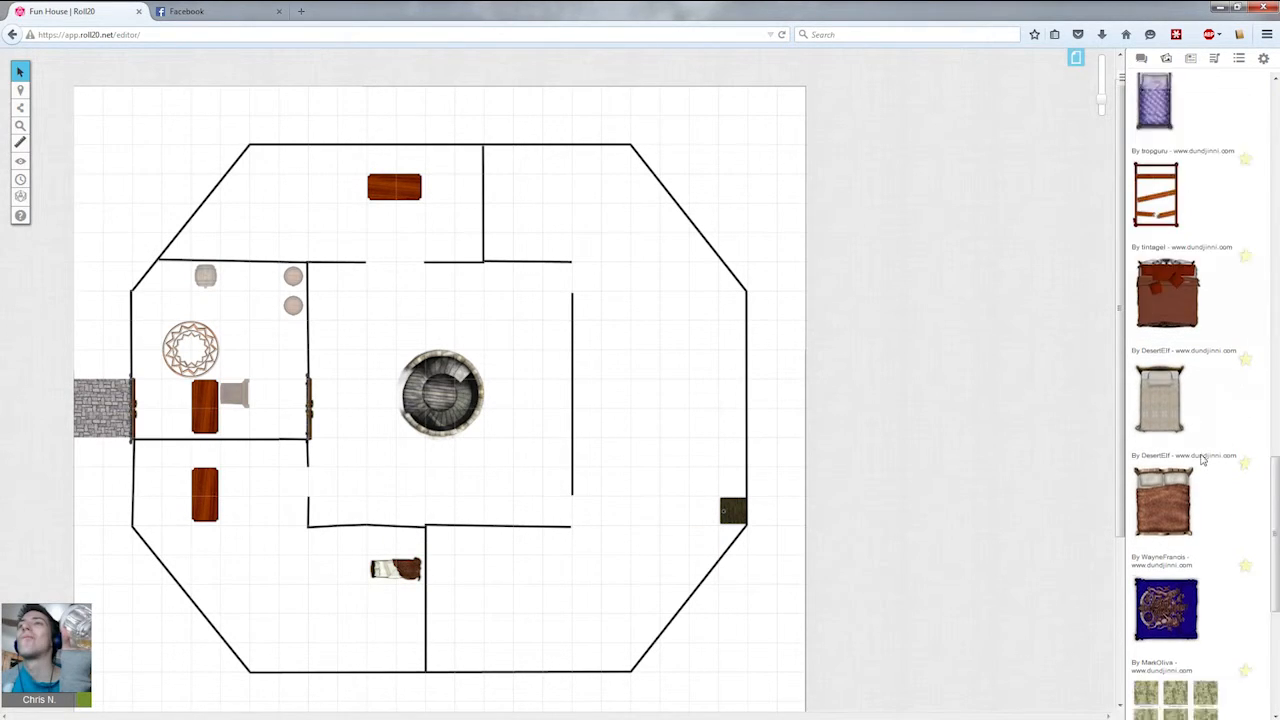
pyautogui.scroll(-5, 1203, 460)
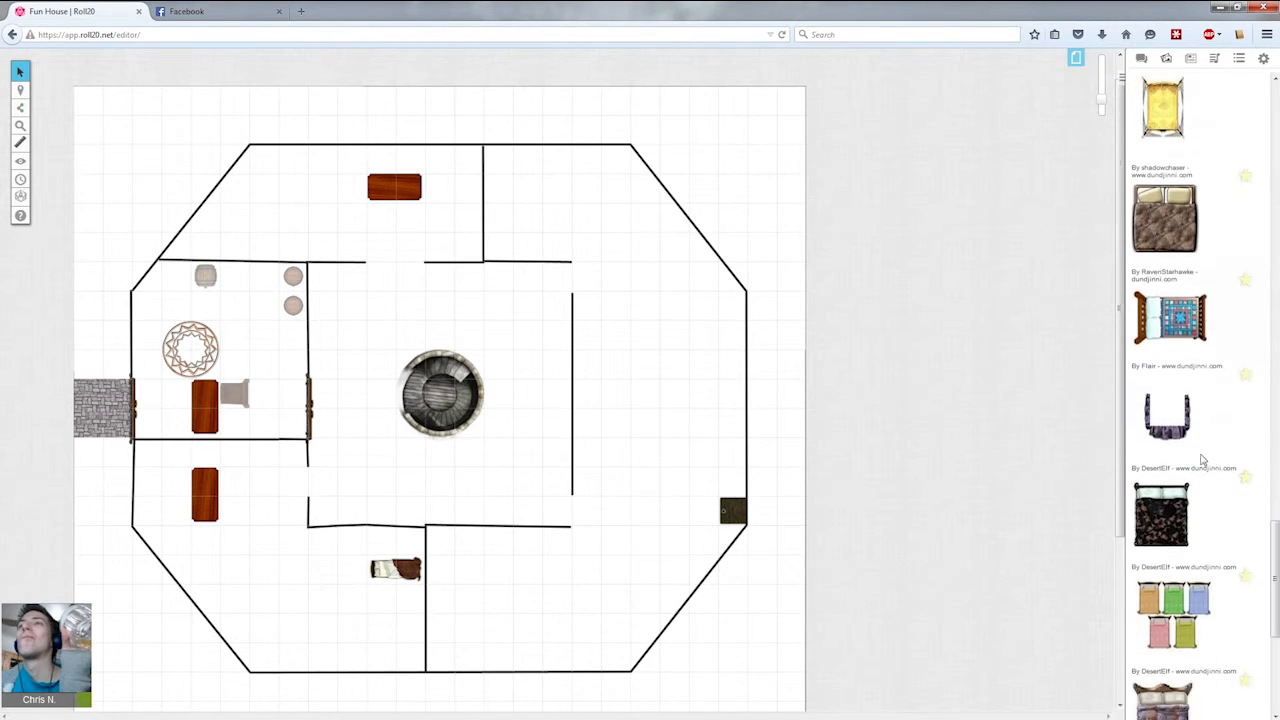
# Search the art library for burk and scroll through the results.
pyautogui.scroll(15, 1200, 400)
pyautogui.click(1160, 113)
pyautogui.press('BackSpace')
pyautogui.press('BackSpace')
pyautogui.press('BackSpace')
pyautogui.write('bur')
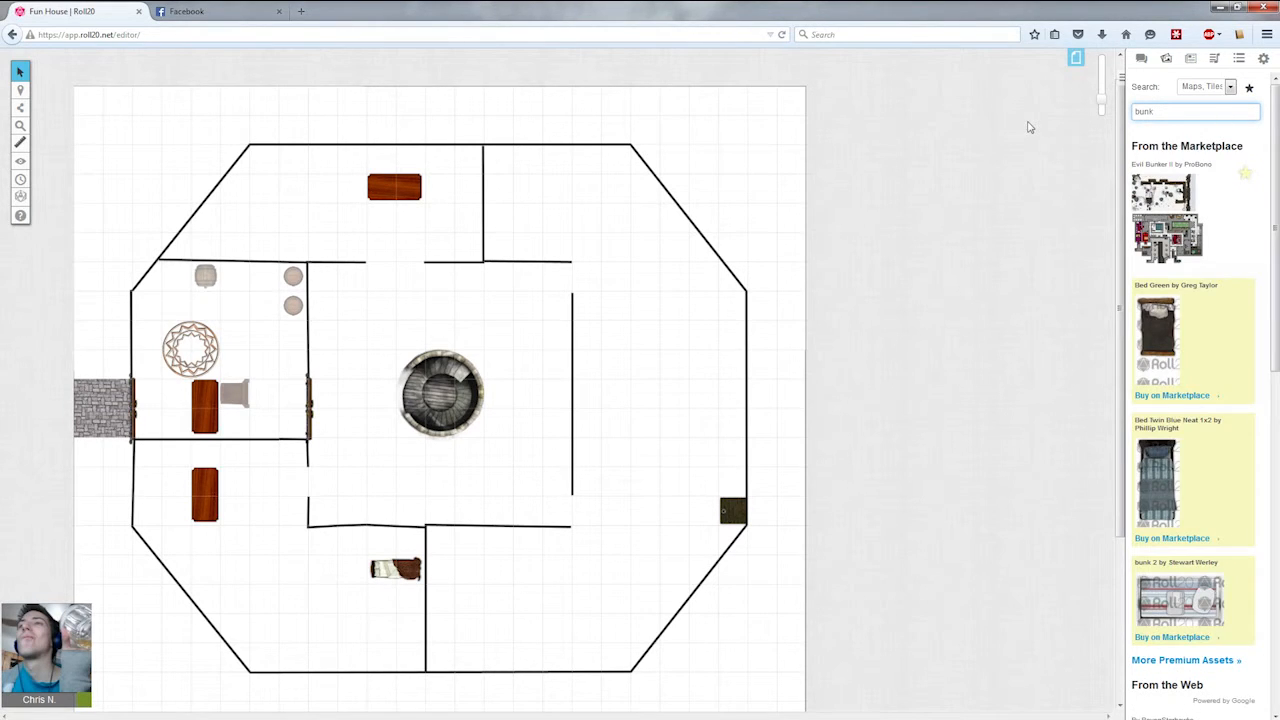
pyautogui.scroll(-5, 1249, 508)
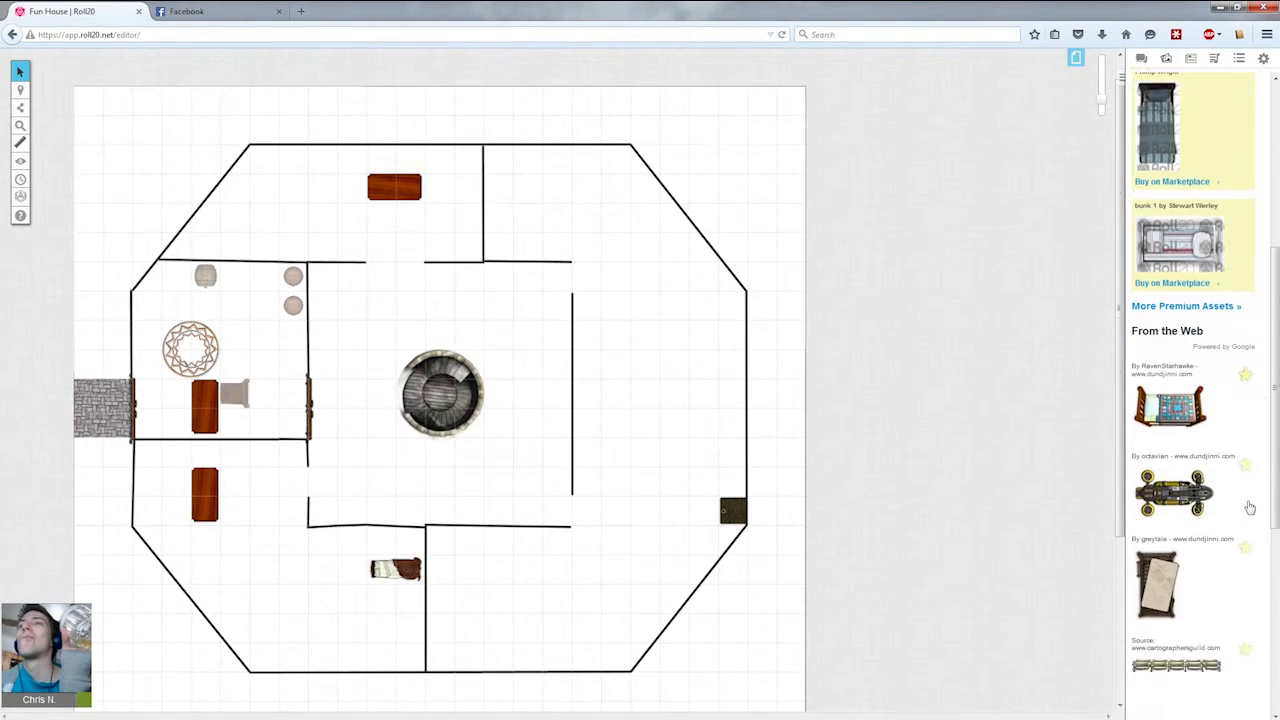
pyautogui.scroll(-3, 1249, 508)
pyautogui.scroll(-2, 1249, 508)
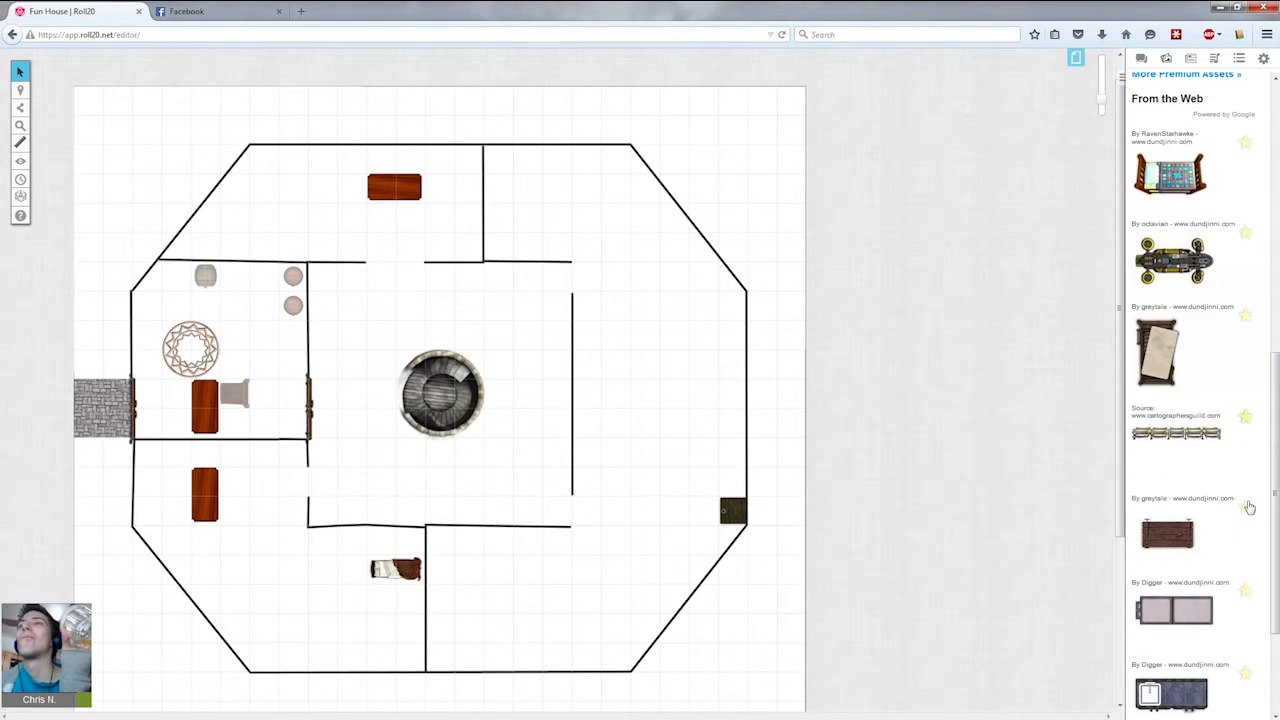
pyautogui.scroll(-5, 1277, 430)
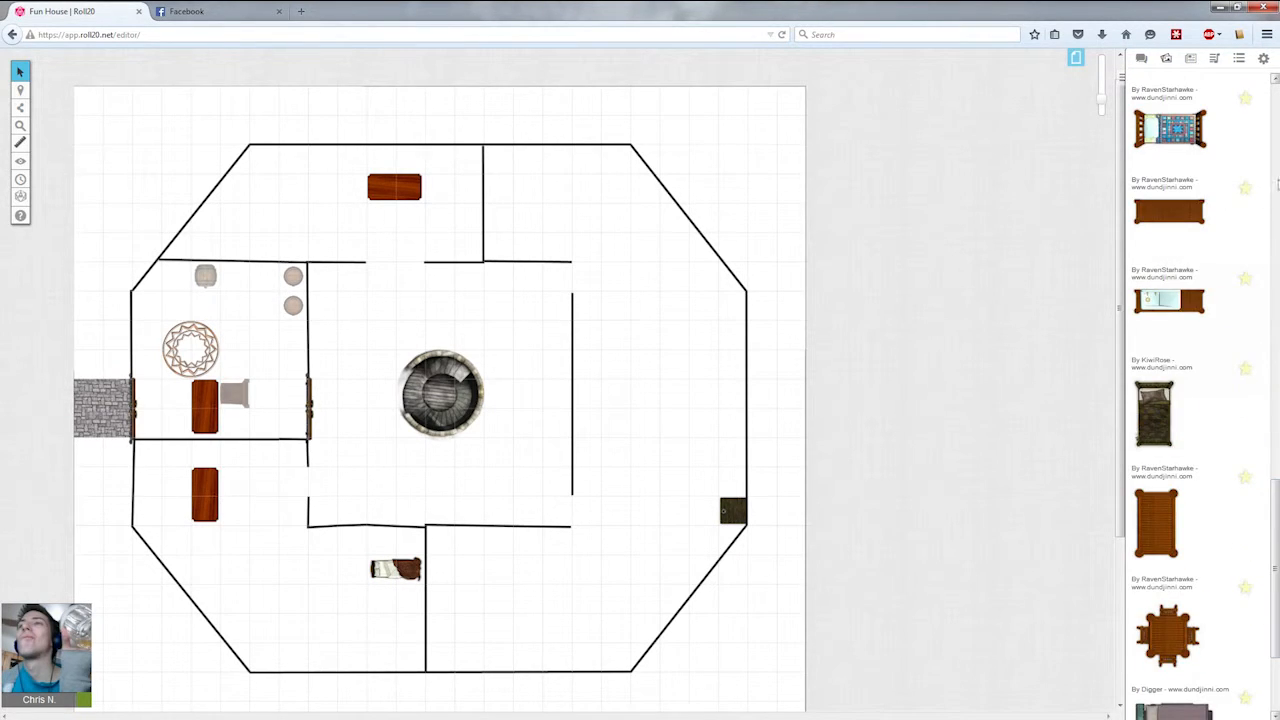
# Search the art library for bunk bed and scroll through the results.
pyautogui.scroll(15, 1278, 183)
pyautogui.moveTo(1184, 115); pyautogui.dragTo(997, 110)
pyautogui.write('bunk bed')
pyautogui.press('Return')
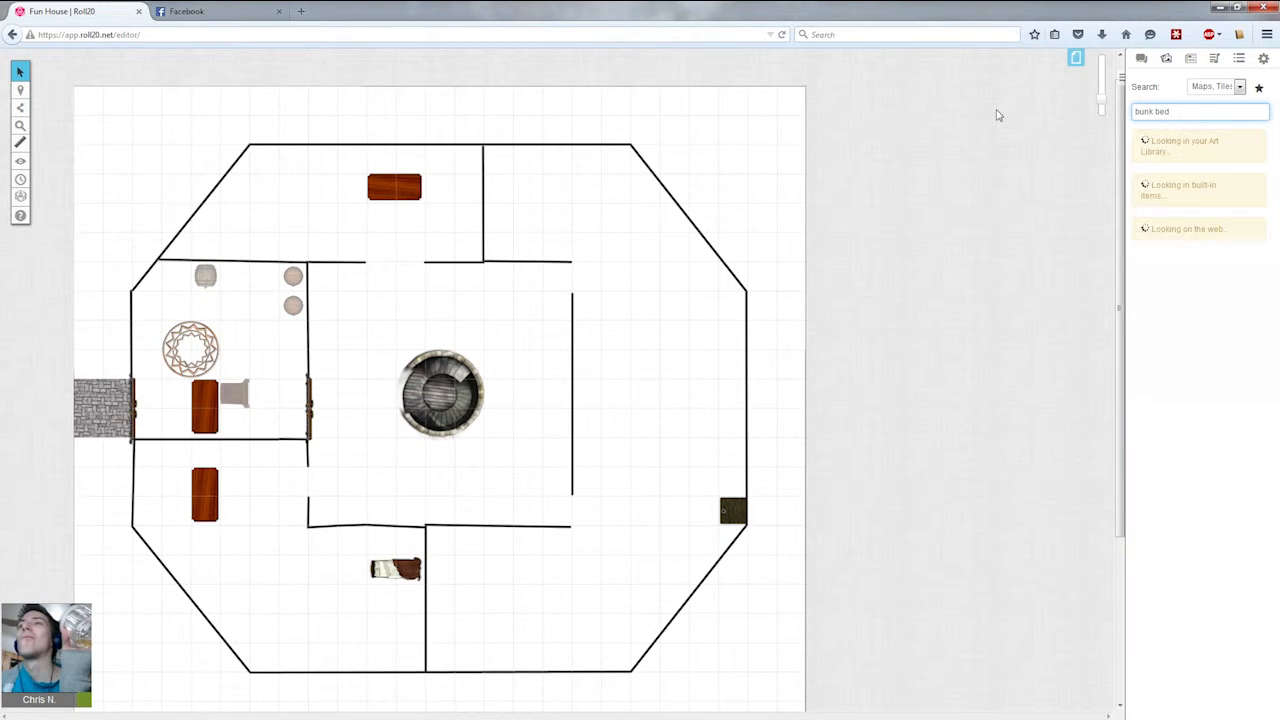
pyautogui.scroll(-4, 1259, 419)
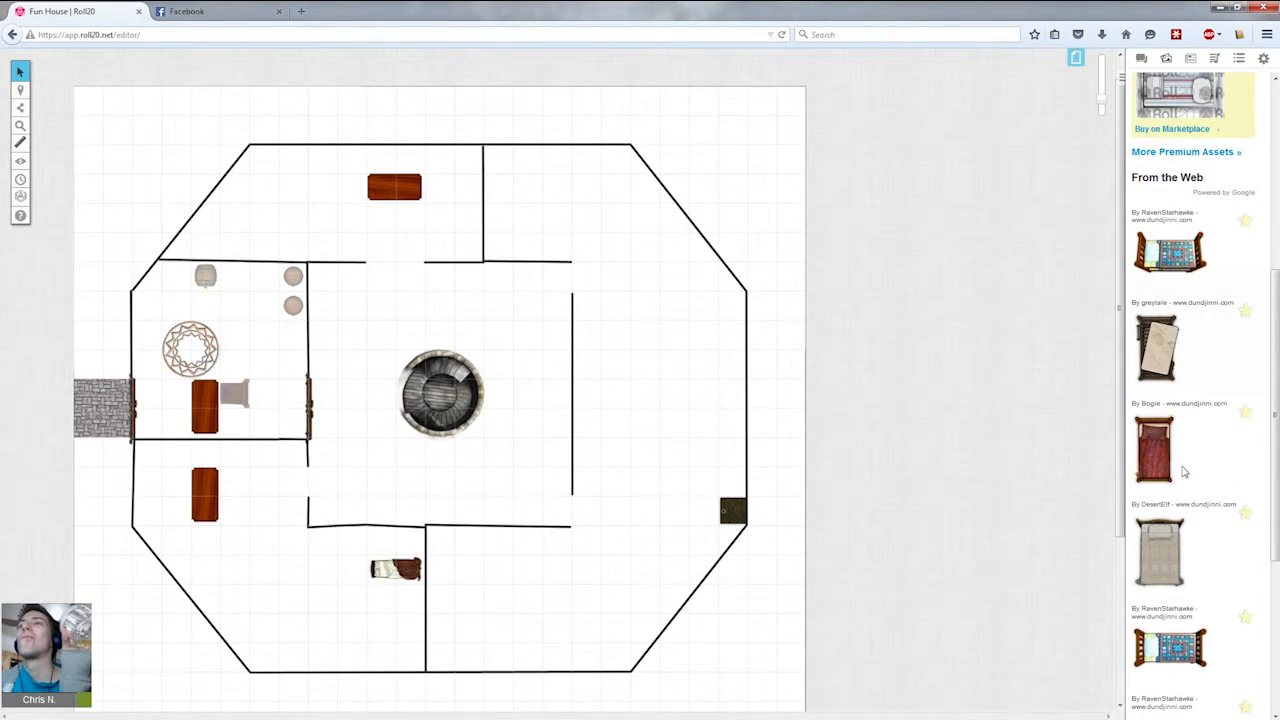
pyautogui.scroll(-2, 1180, 477)
pyautogui.scroll(-1, 343, 691)
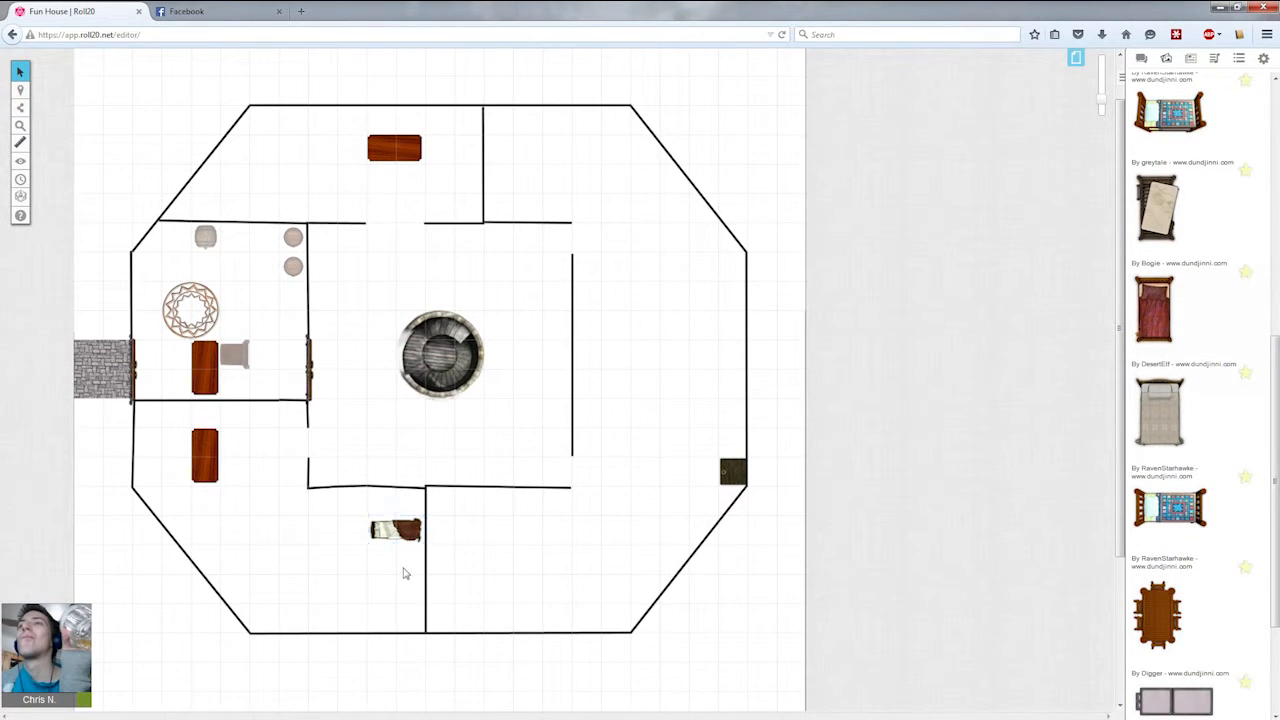
# Place a small beige bed image horizontally in the south-central room below the first bed.
pyautogui.moveTo(1160, 440); pyautogui.dragTo(320, 582)
pyautogui.moveTo(412, 604); pyautogui.dragTo(322, 588)
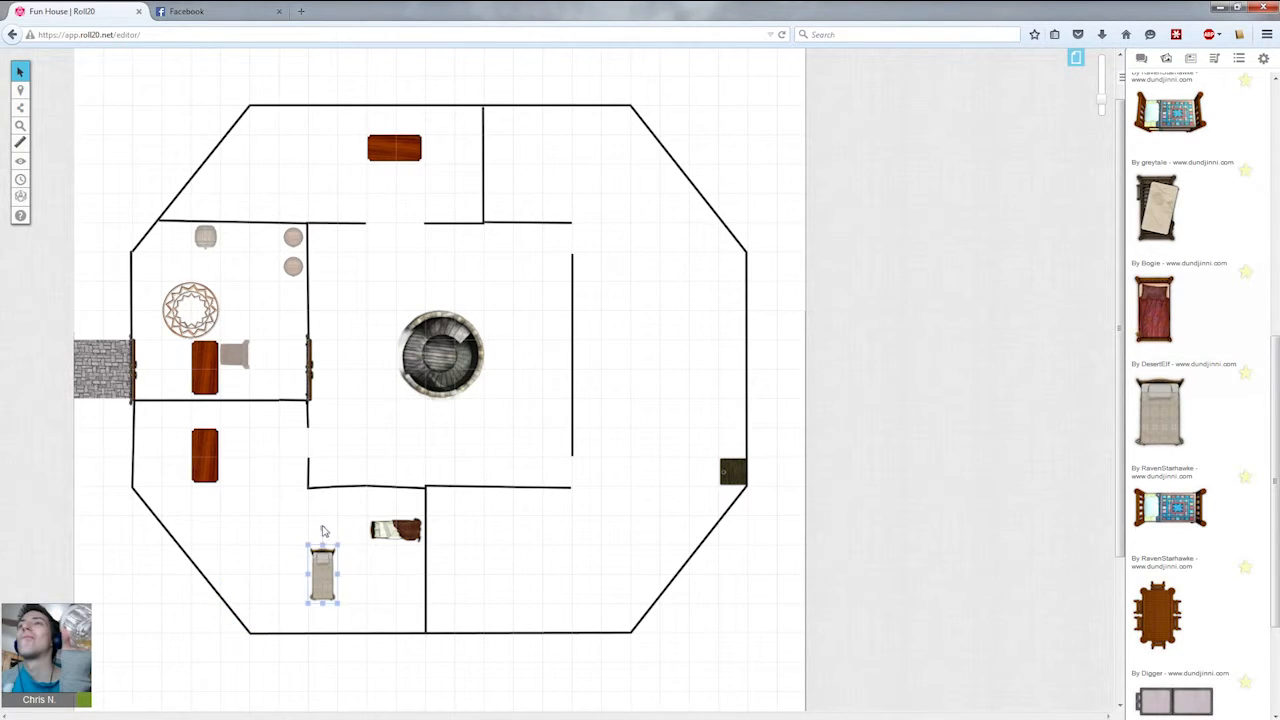
pyautogui.moveTo(322, 530); pyautogui.dragTo(405, 591)
# Paste a copy of the bed into the south-west room and rotate it vertical.
pyautogui.click(283, 543)
pyautogui.hotkey('ctrl', 'v')
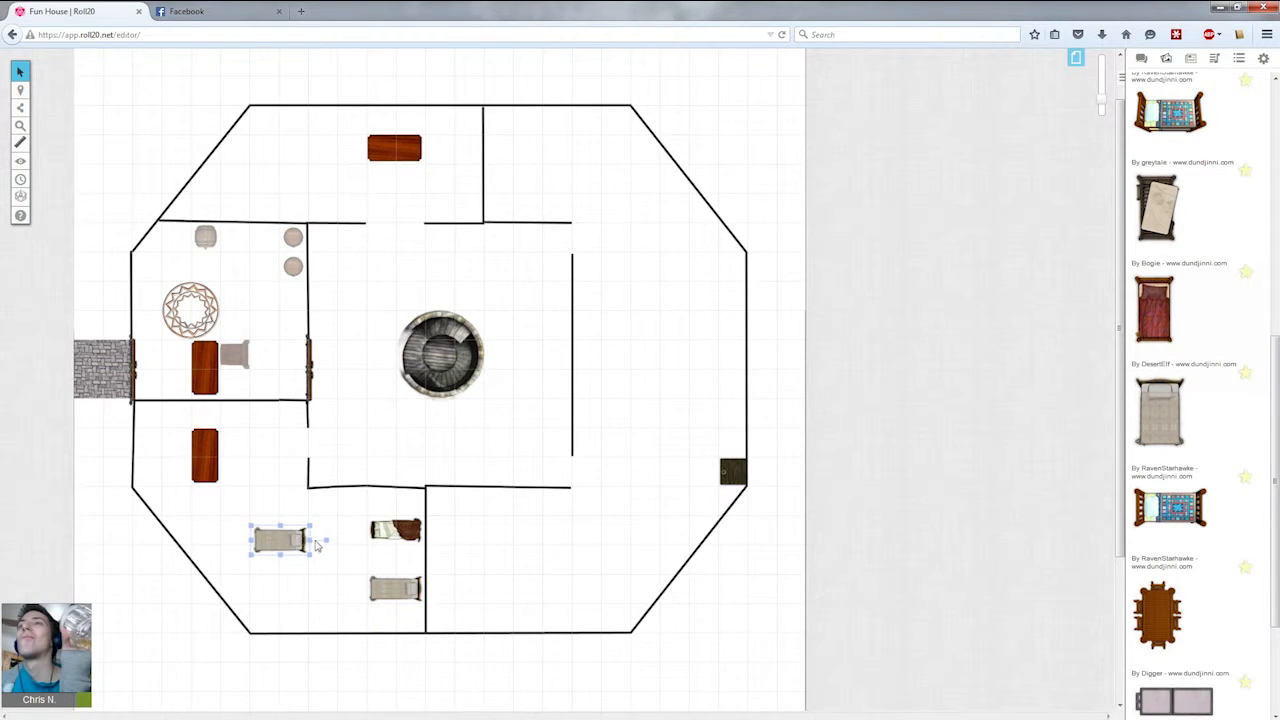
pyautogui.moveTo(328, 538); pyautogui.dragTo(236, 540)
pyautogui.click(278, 584)
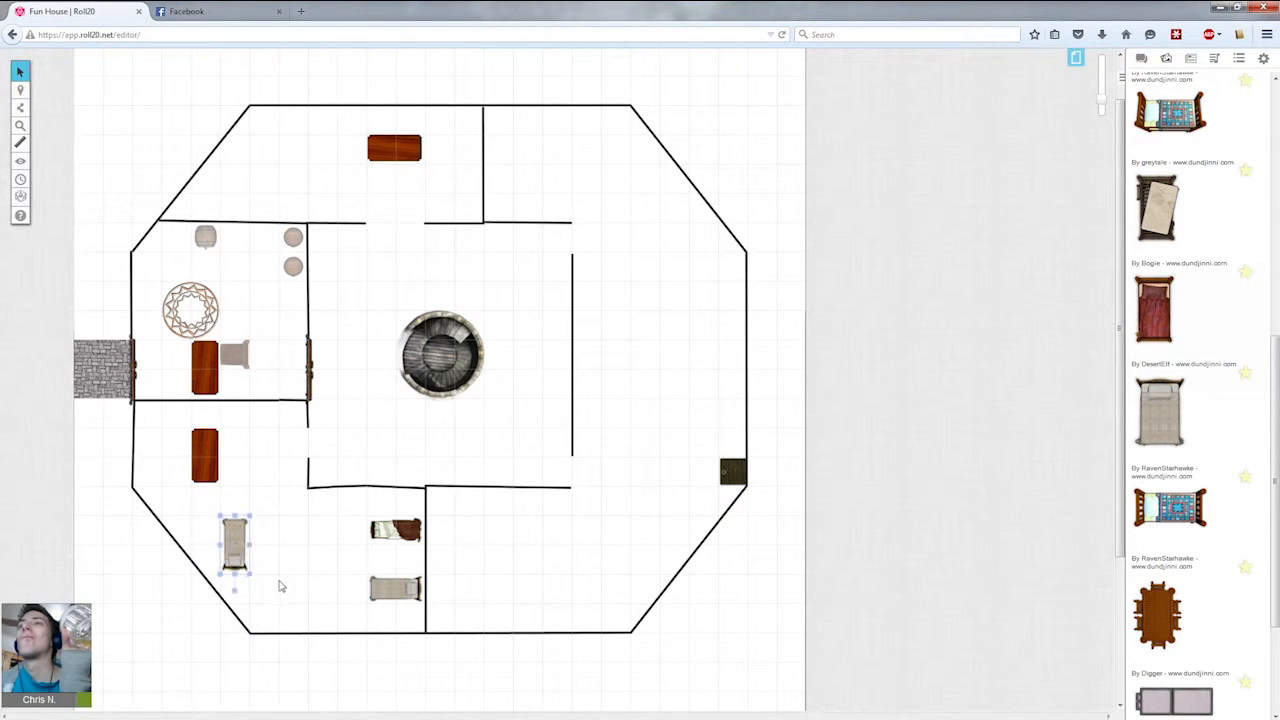
# Paste another bed copy, rotate it vertical and place it against the south wall.
pyautogui.hotkey('ctrl', 'v')
pyautogui.moveTo(324, 579); pyautogui.dragTo(279, 620)
pyautogui.moveTo(277, 574); pyautogui.dragTo(291, 596)
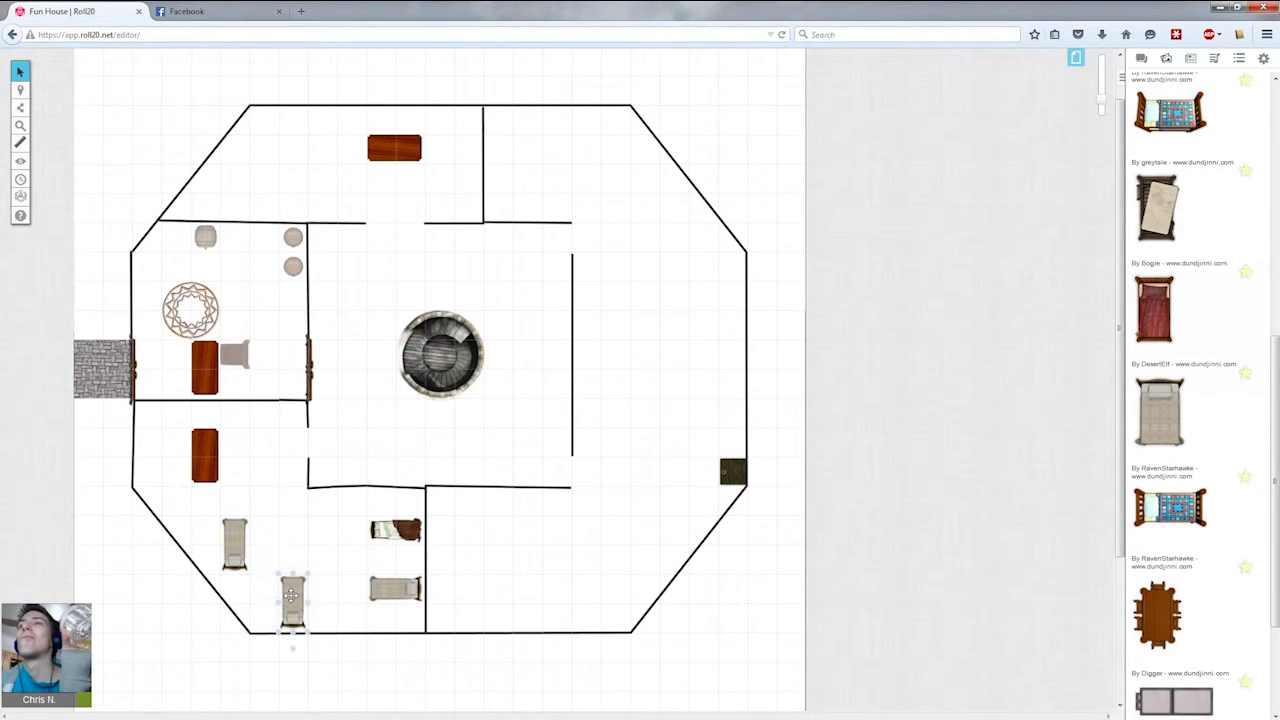
pyautogui.click(333, 584)
# Search the art library for chest.
pyautogui.scroll(5, 1215, 247)
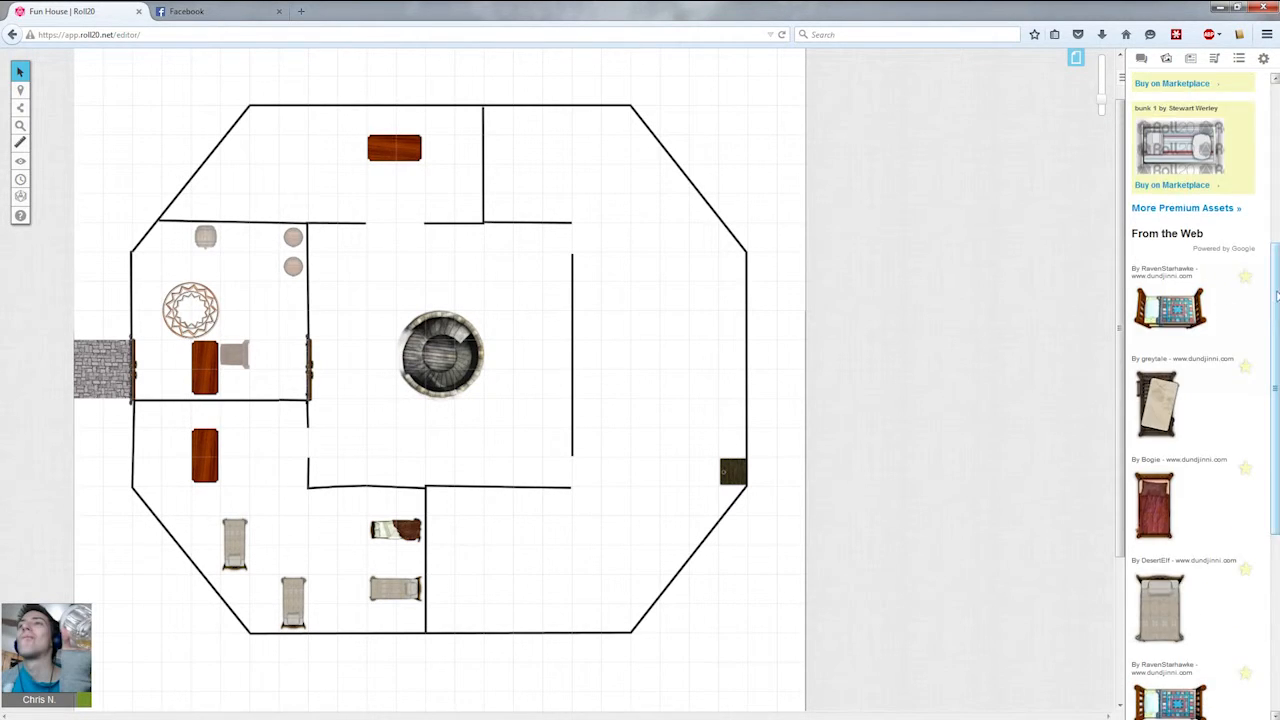
pyautogui.moveTo(1208, 108); pyautogui.dragTo(945, 103)
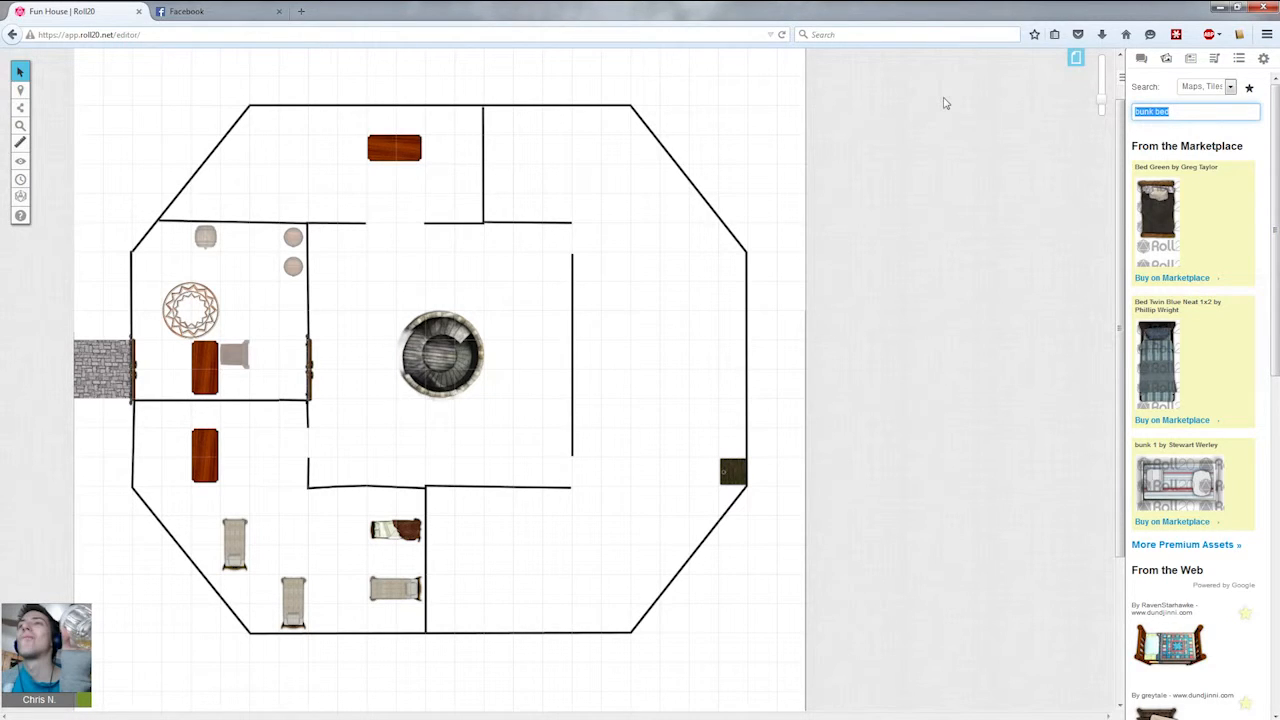
pyautogui.write('chest')
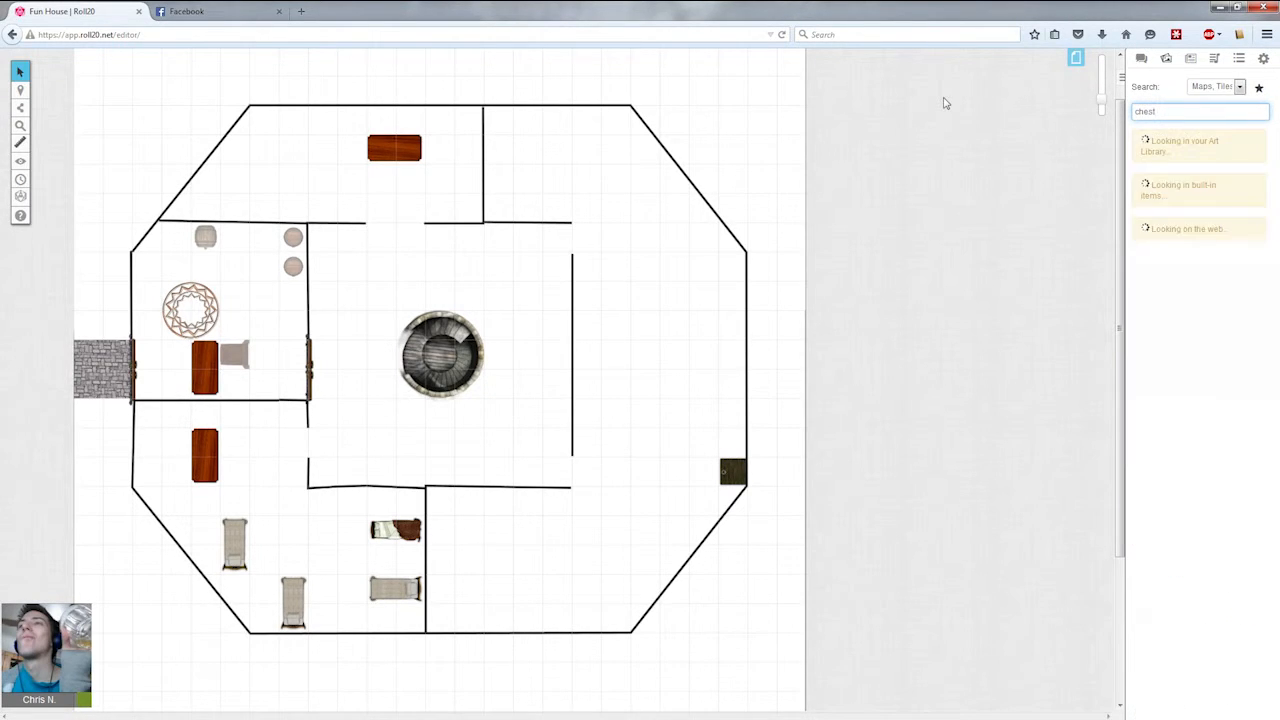
pyautogui.scroll(-4, 1185, 490)
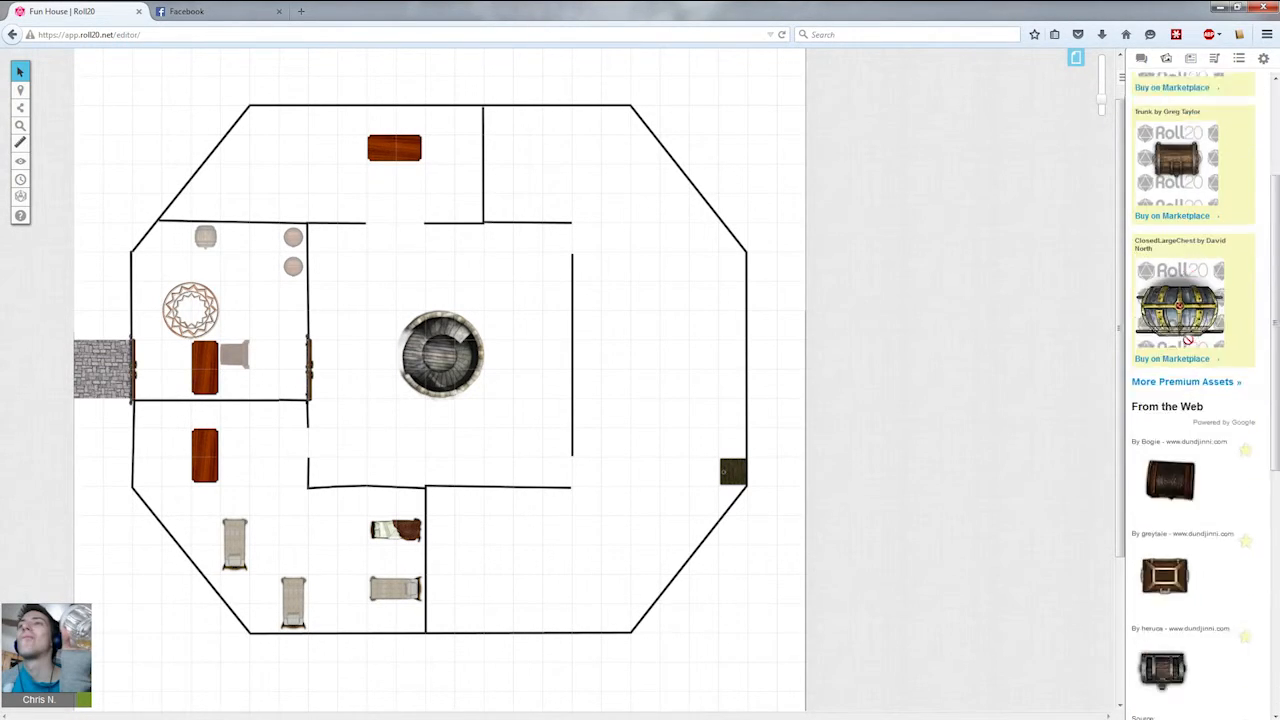
# Place a small chest in the south-central room's north-east corner and two copies along the south wall.
pyautogui.moveTo(1180, 480); pyautogui.dragTo(356, 524)
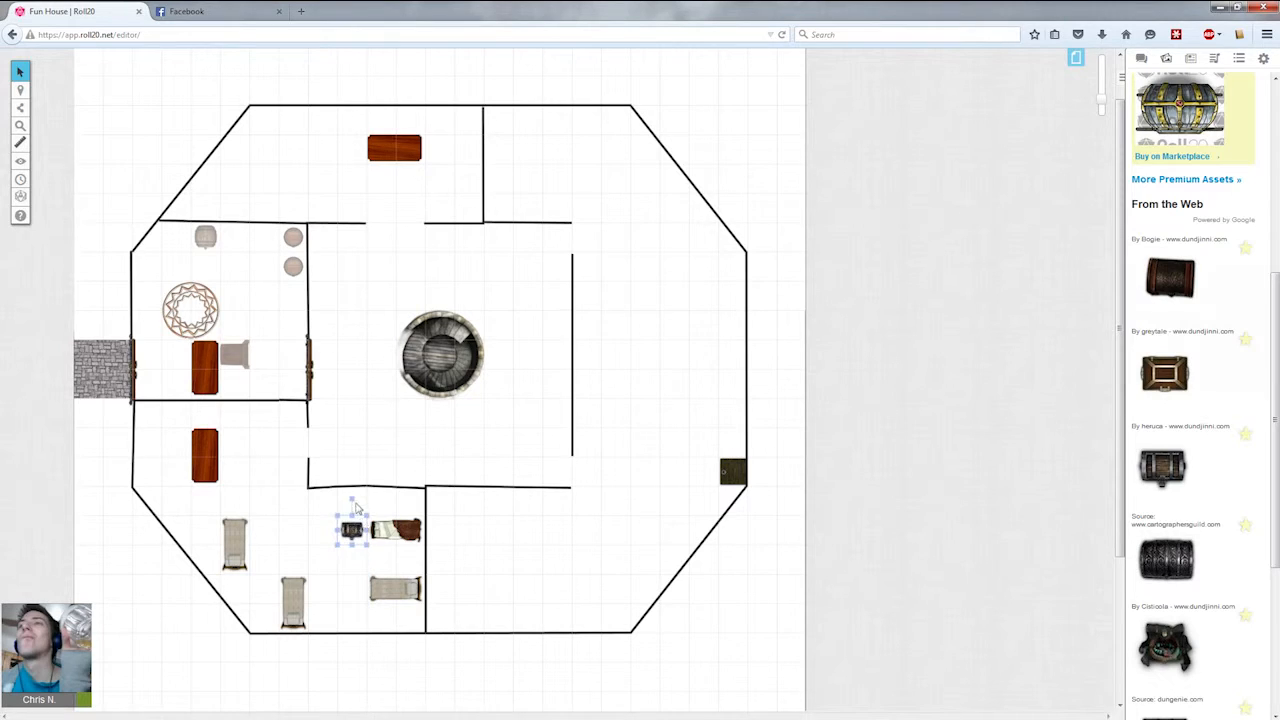
pyautogui.moveTo(353, 532); pyautogui.dragTo(411, 503)
pyautogui.hotkey('ctrl', 'c')
pyautogui.hotkey('ctrl', 'v')
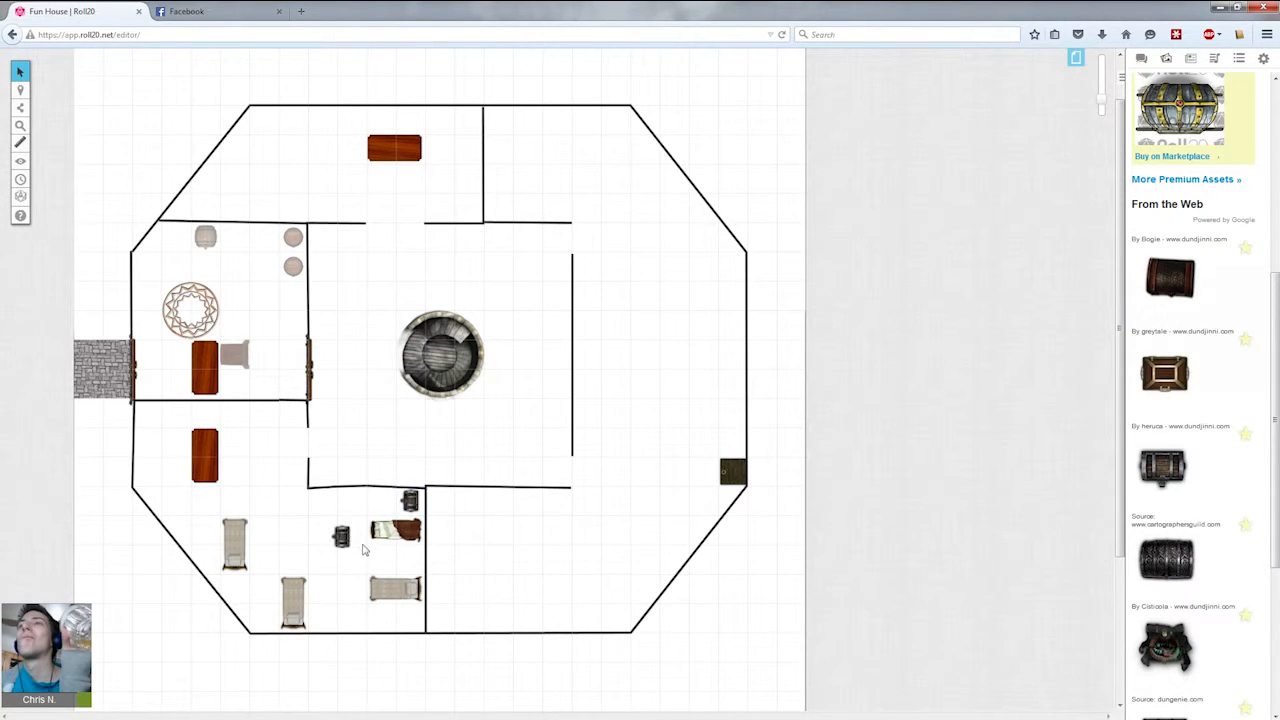
pyautogui.moveTo(341, 537); pyautogui.dragTo(410, 618)
pyautogui.moveTo(338, 536); pyautogui.dragTo(322, 616)
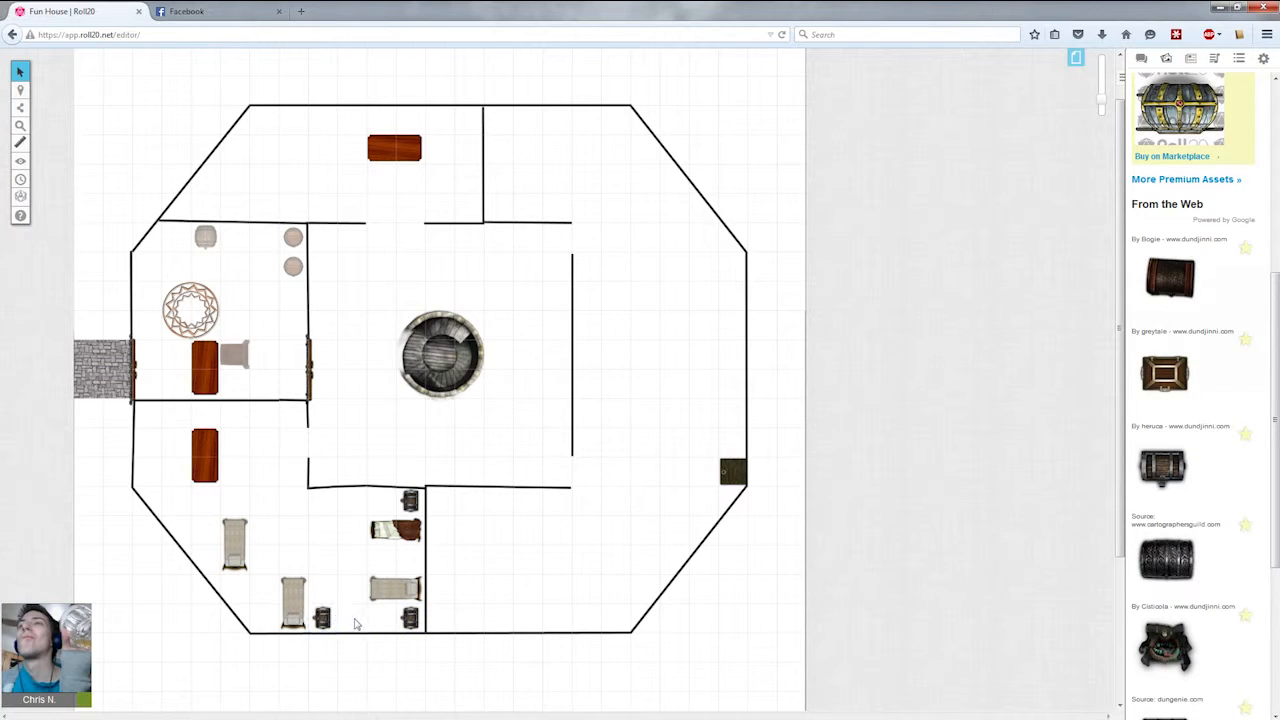
pyautogui.moveTo(353, 621); pyautogui.dragTo(264, 618)
# Paste another chest beside the vertical bed in the south-west room.
pyautogui.click(280, 524)
pyautogui.hotkey('ctrl', 'v')
pyautogui.moveTo(280, 522); pyautogui.dragTo(210, 565)
pyautogui.click(271, 536)
pyautogui.click(255, 568)
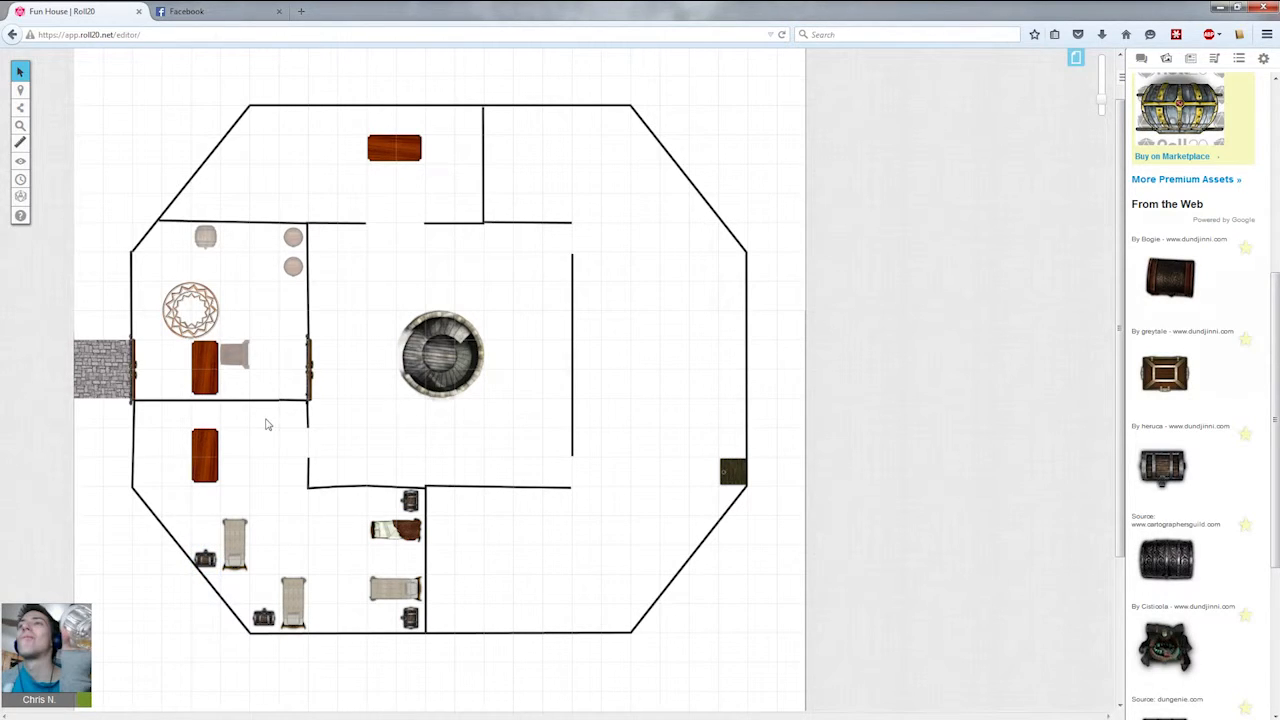
# Search the art library for chair.
pyautogui.moveTo(1267, 287); pyautogui.dragTo(954, 115)
pyautogui.write('chair')
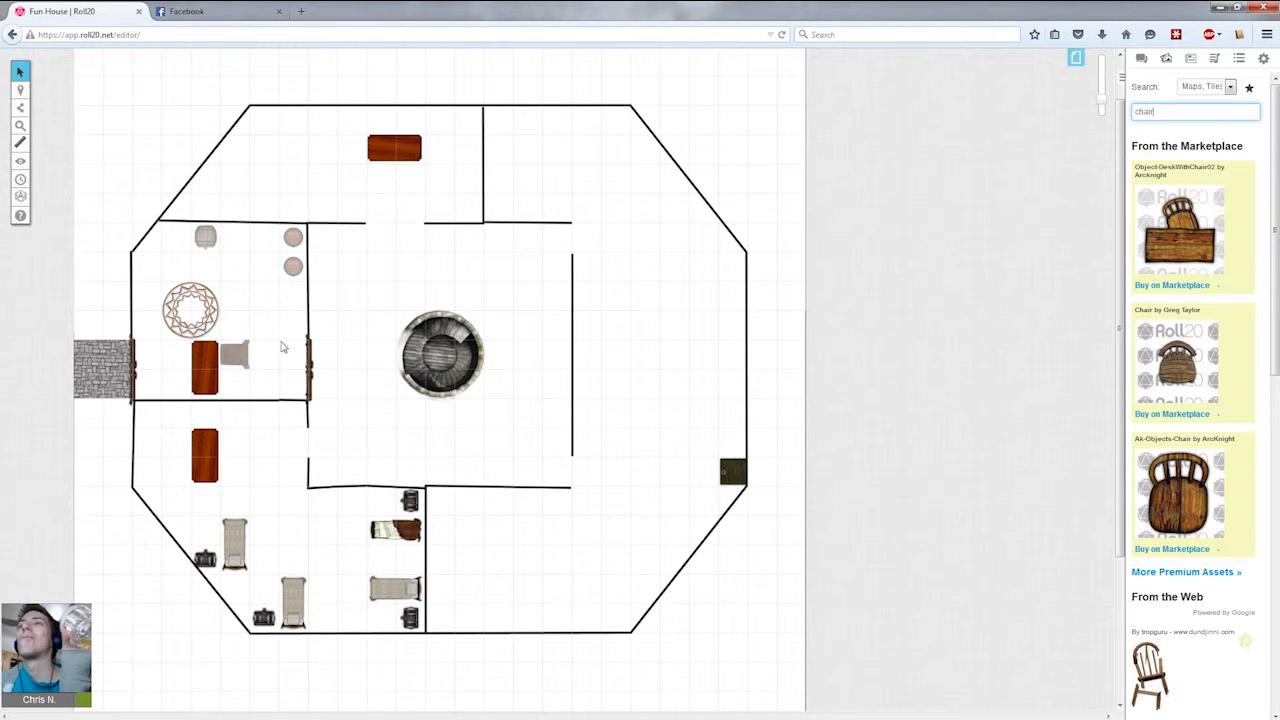
pyautogui.scroll(-1, 293, 553)
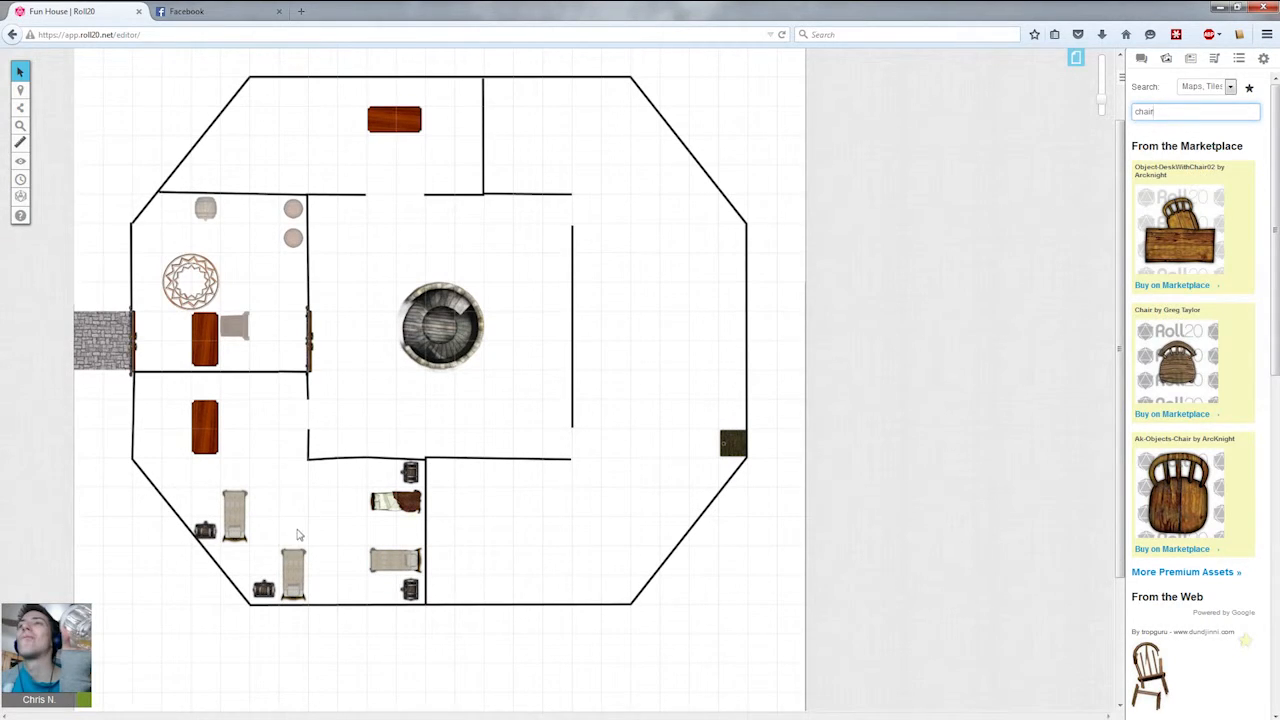
pyautogui.scroll(-7, 1182, 465)
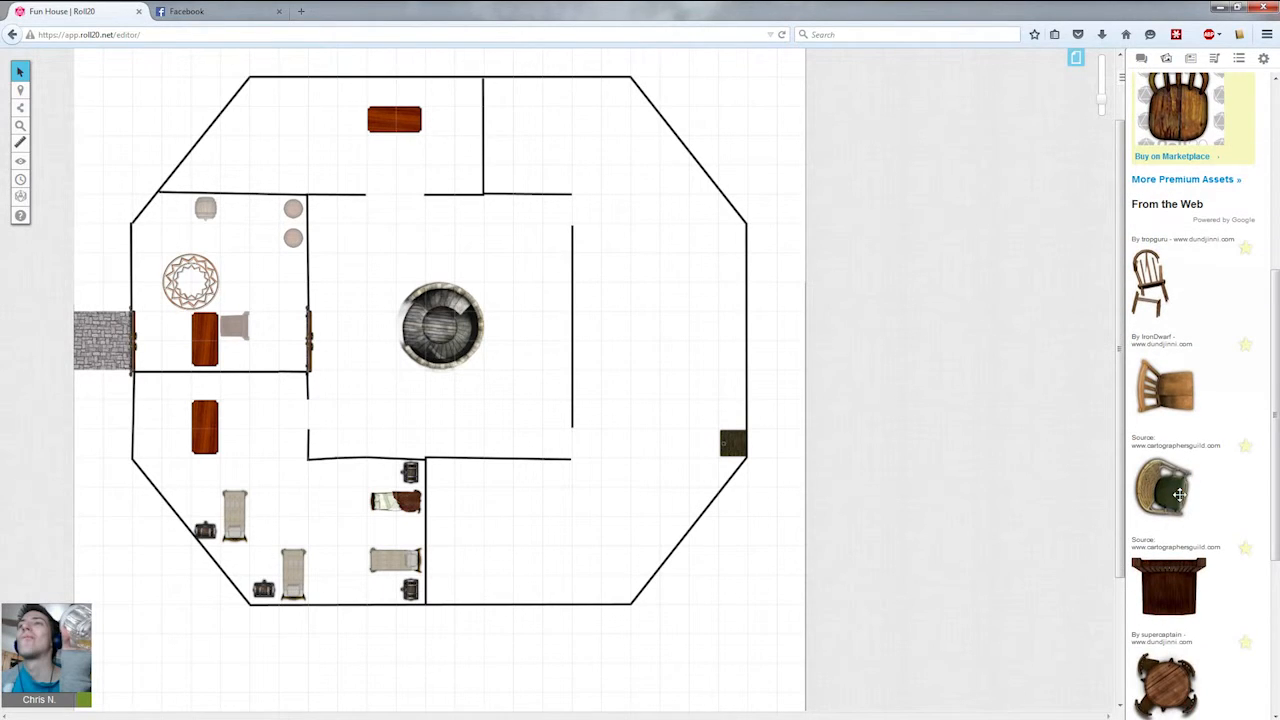
# Place wooden chairs on both sides of the south-west room's table.
pyautogui.moveTo(1163, 395); pyautogui.dragTo(175, 438)
pyautogui.click(214, 462)
pyautogui.moveTo(280, 424); pyautogui.dragTo(176, 414)
pyautogui.click(181, 455)
pyautogui.moveTo(176, 414); pyautogui.dragTo(235, 440)
pyautogui.click(241, 420)
pyautogui.click(238, 437)
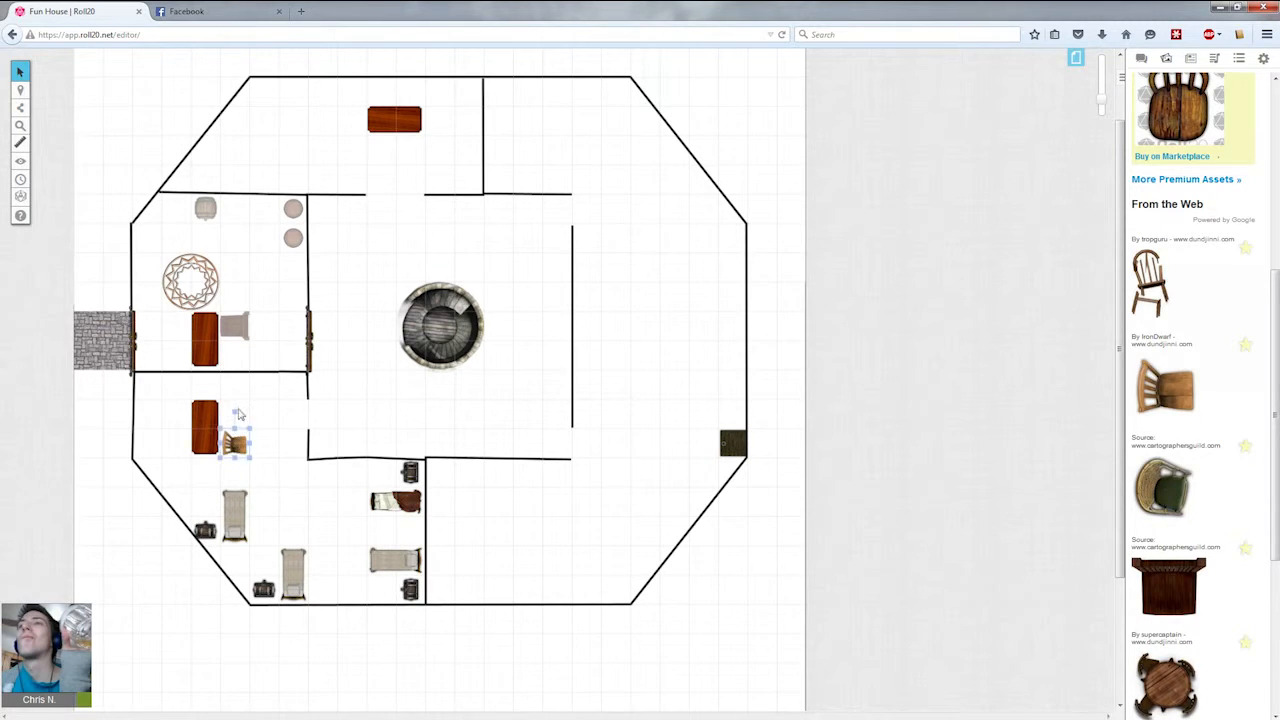
# Rotate the chair east of the south-west table so it faces the table.
pyautogui.click(250, 402)
pyautogui.moveTo(252, 392); pyautogui.dragTo(232, 479)
pyautogui.click(235, 440)
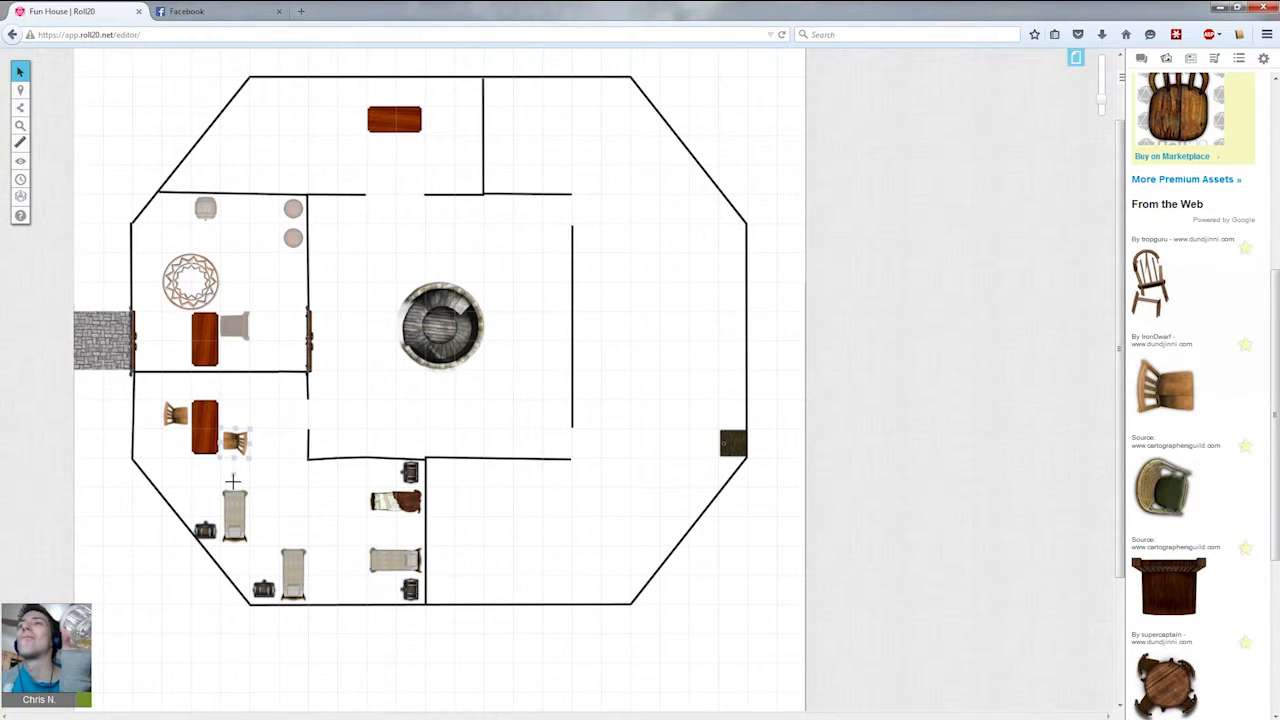
pyautogui.click(237, 412)
pyautogui.scroll(1, 277, 428)
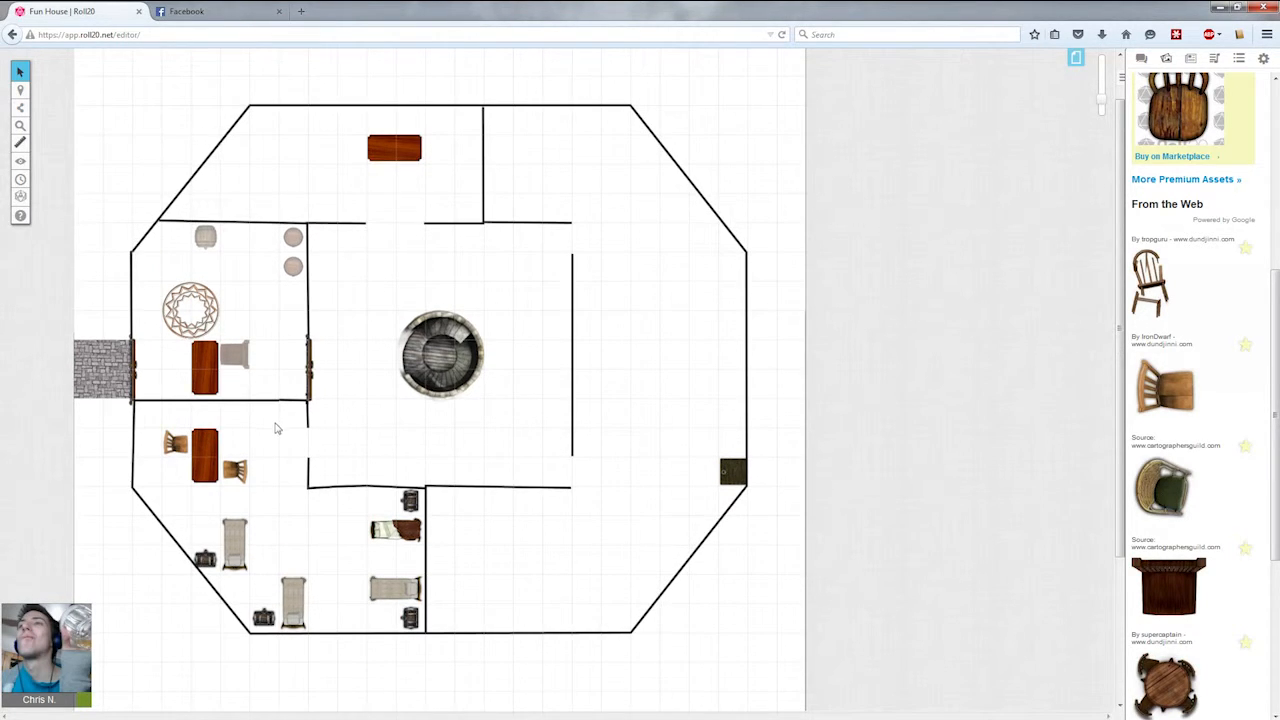
# Copy a chair and place the copy above the north room's table.
pyautogui.click(229, 478)
pyautogui.hotkey('ctrl', 'c')
pyautogui.hotkey('ctrl', 'v')
pyautogui.moveTo(414, 223); pyautogui.dragTo(436, 190)
pyautogui.moveTo(414, 192); pyautogui.dragTo(411, 124)
pyautogui.click(417, 181)
pyautogui.click(411, 119)
# Paste two more chair copies below the north room's table.
pyautogui.hotkey('ctrl', 'c')
pyautogui.click(421, 200)
pyautogui.hotkey('ctrl', 'v')
pyautogui.moveTo(420, 196); pyautogui.dragTo(381, 175)
pyautogui.hotkey('ctrl', 'c')
pyautogui.click(402, 209)
pyautogui.hotkey('ctrl', 'v')
pyautogui.click(464, 195)
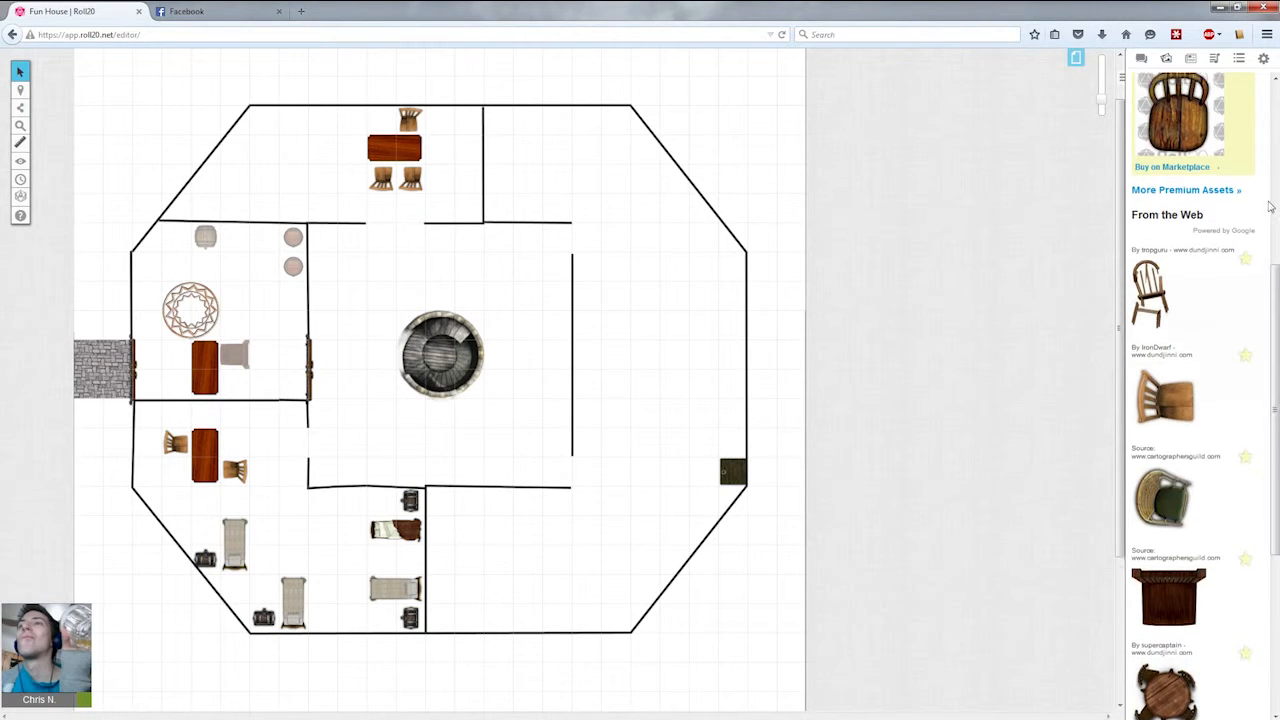
# Search the art library for couch.
pyautogui.scroll(5, 1158, 77)
pyautogui.moveTo(1200, 112); pyautogui.dragTo(778, 100)
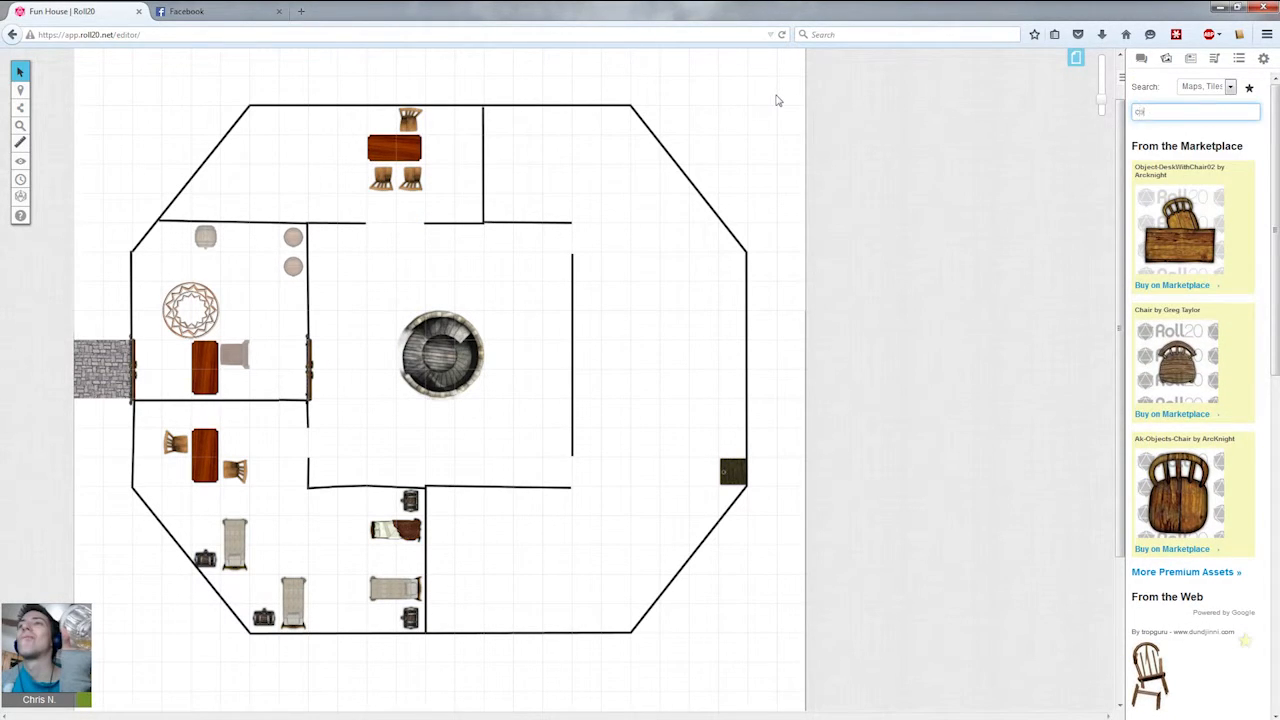
pyautogui.write('couch')
pyautogui.press('Return')
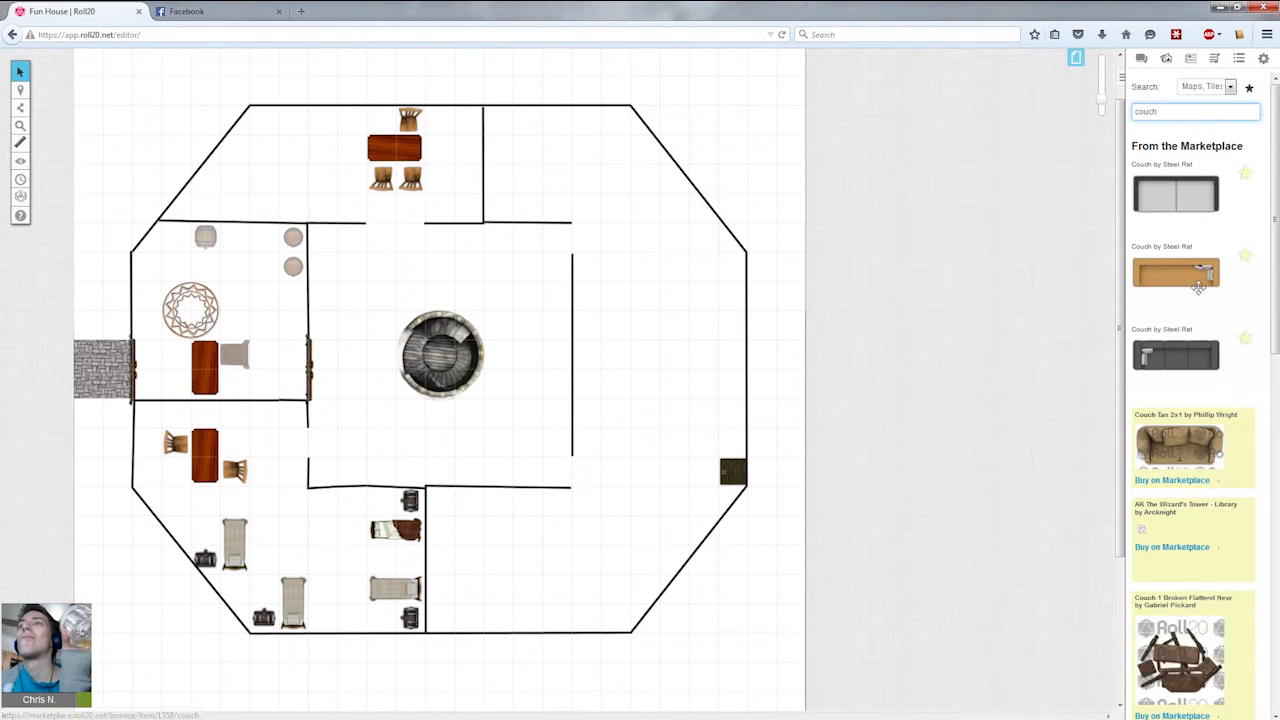
pyautogui.scroll(-2, 1197, 262)
pyautogui.scroll(-6, 1197, 262)
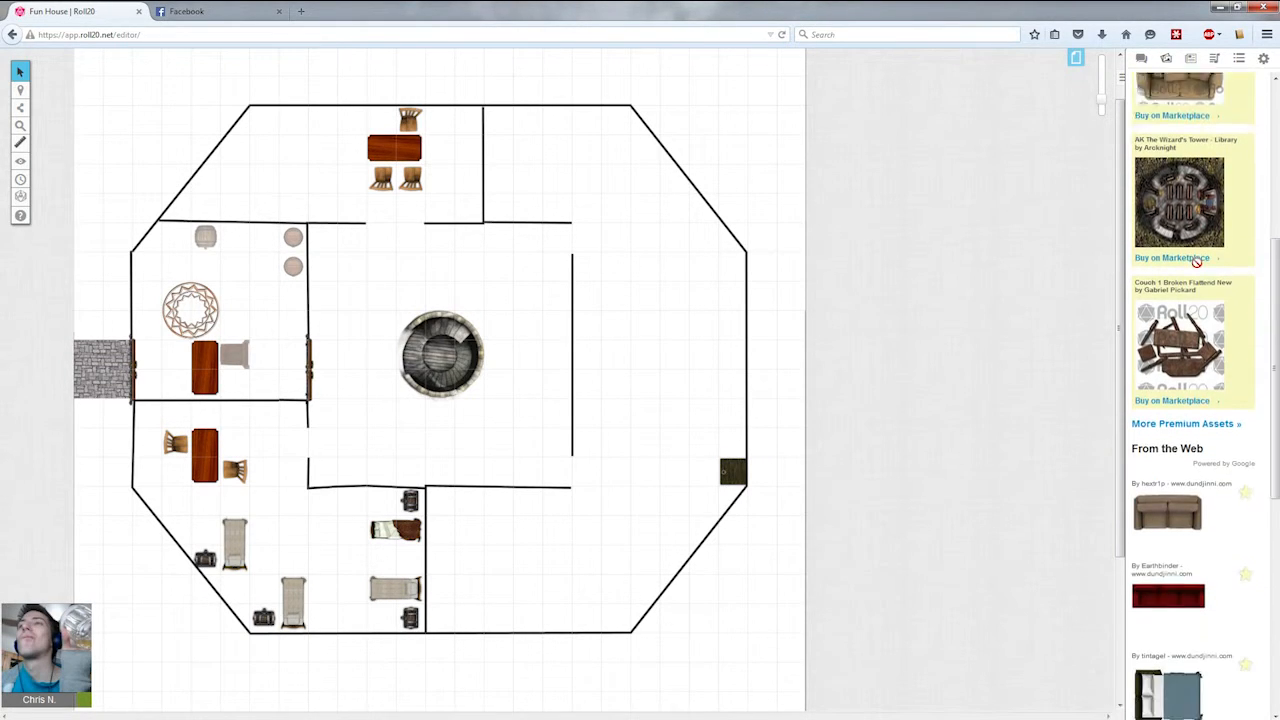
# Place a couch vertically in the north room's west corner.
pyautogui.moveTo(1170, 447); pyautogui.dragTo(274, 181)
pyautogui.moveTo(263, 117); pyautogui.dragTo(209, 164)
pyautogui.moveTo(307, 255); pyautogui.dragTo(266, 150)
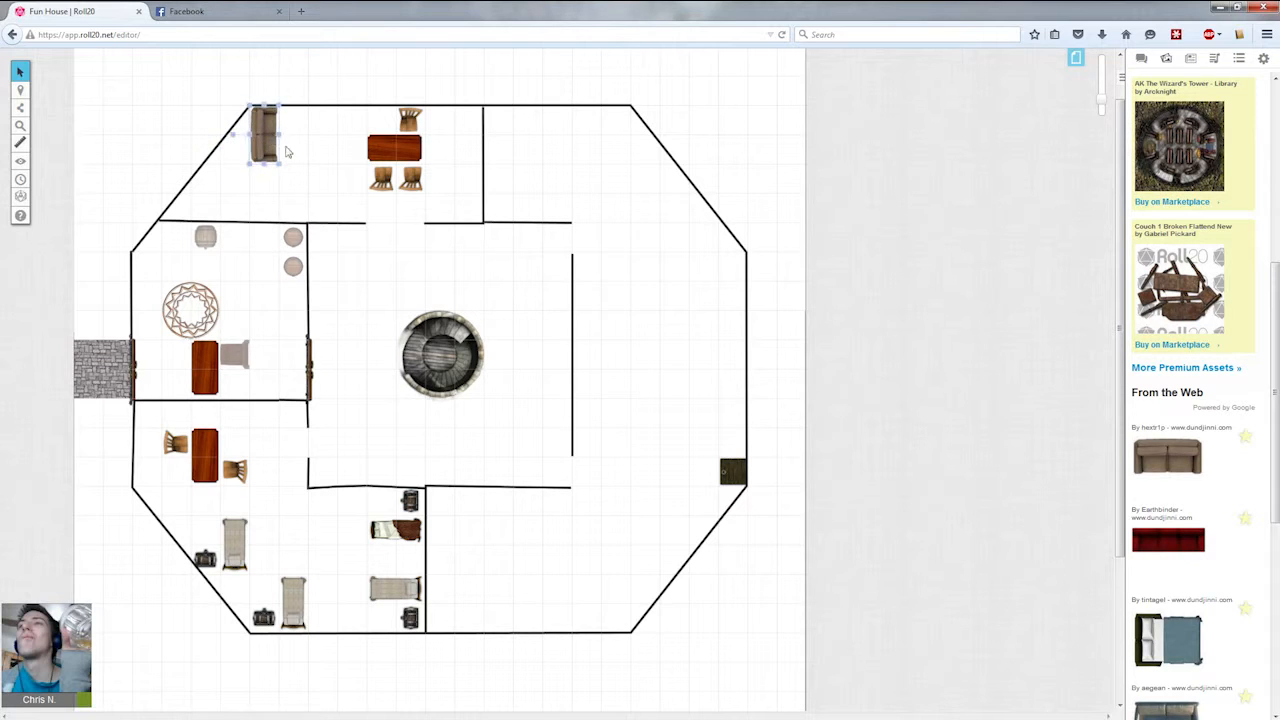
# Rotate the couch diagonally to fit the north room's angled west corner.
pyautogui.click(232, 139)
pyautogui.click(266, 133)
pyautogui.moveTo(234, 134); pyautogui.dragTo(240, 159)
pyautogui.click(276, 186)
pyautogui.scroll(5, 1223, 108)
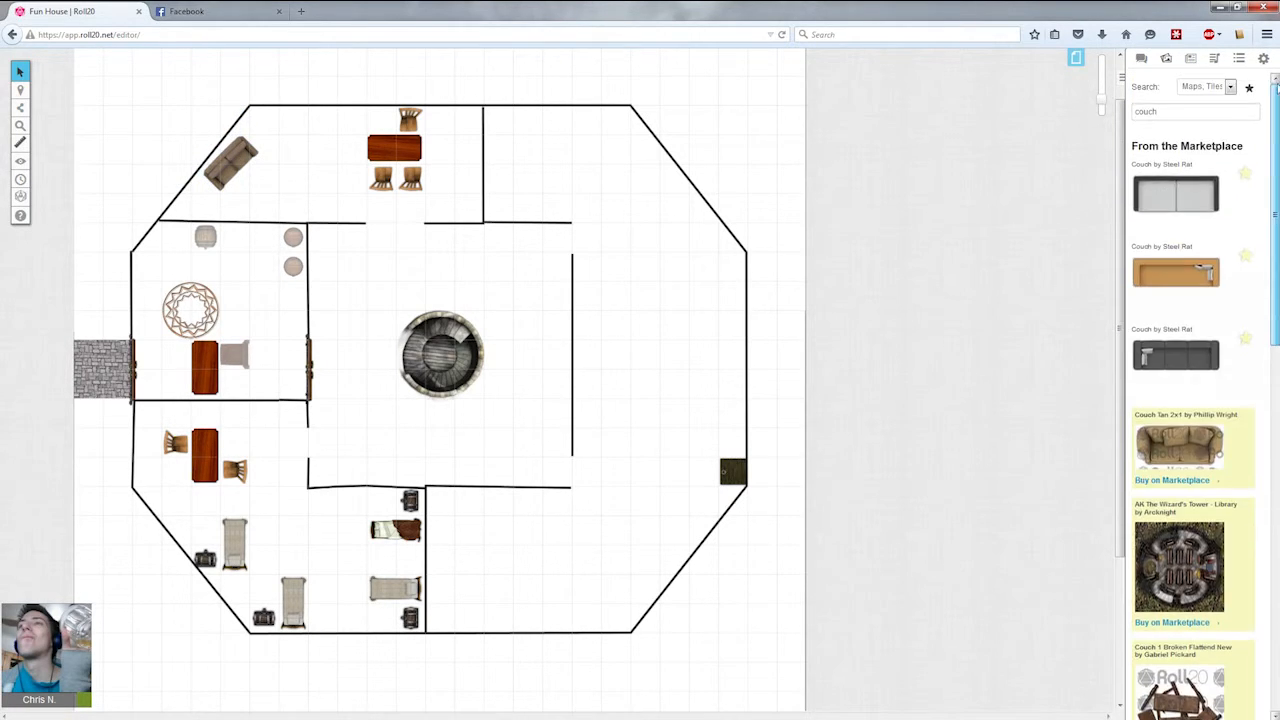
# Search the art library for pool and place a small pool table in the north room beside the couch.
pyautogui.moveTo(1197, 112); pyautogui.dragTo(930, 114)
pyautogui.write('pool')
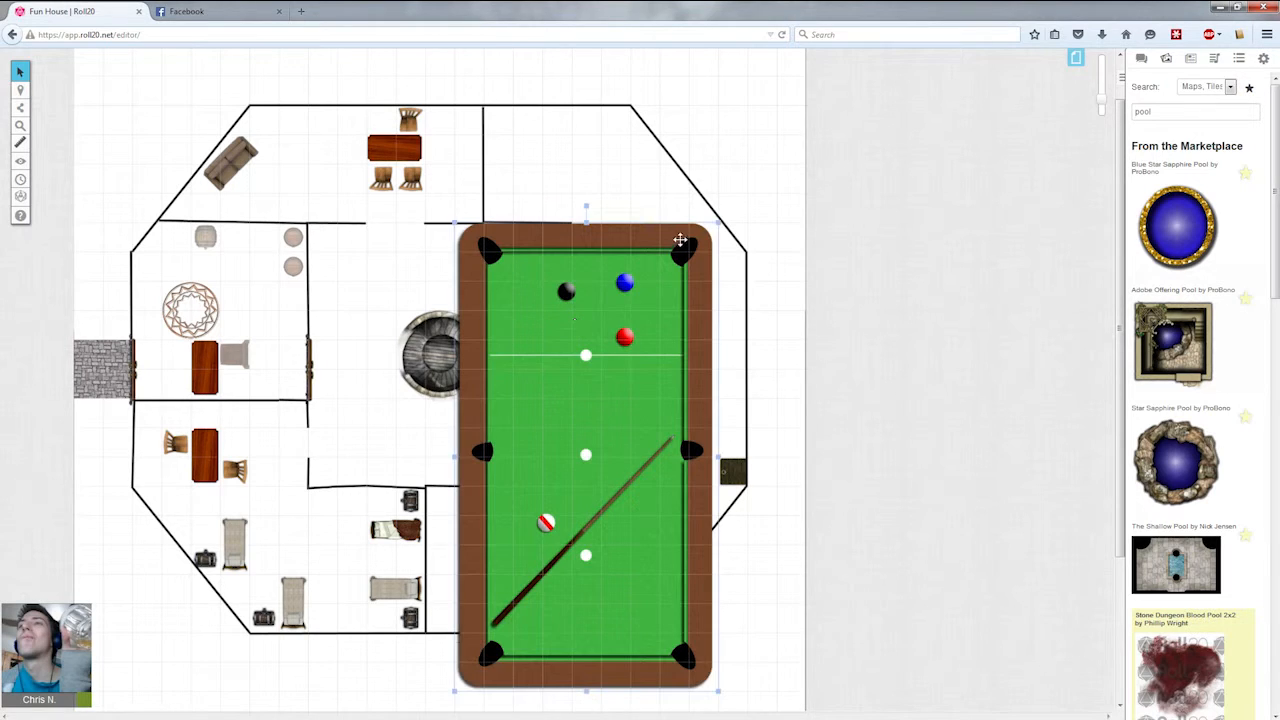
pyautogui.moveTo(718, 218); pyautogui.dragTo(322, 164)
pyautogui.press('alt')
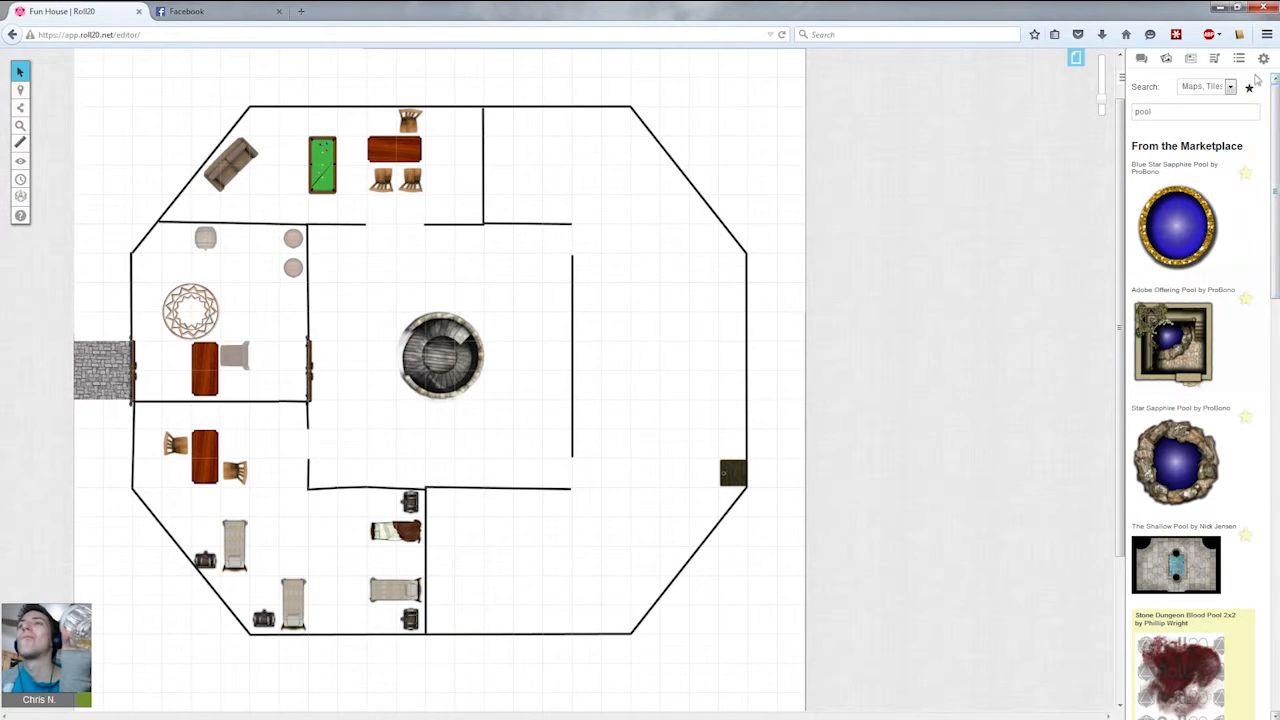
# Search the art library for dart and browse the results.
pyautogui.moveTo(1174, 112); pyautogui.dragTo(775, 85)
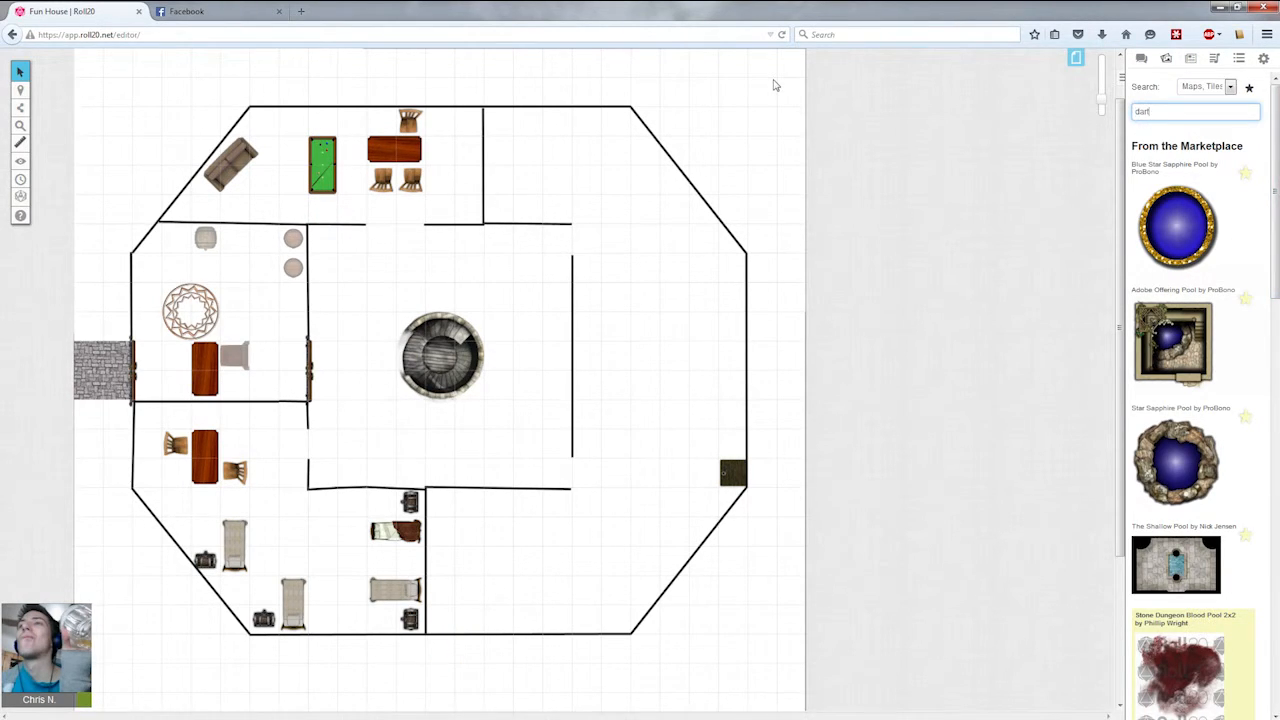
pyautogui.write('dart')
pyautogui.press('Return')
pyautogui.scroll(-5, 1203, 378)
pyautogui.scroll(-5, 1203, 378)
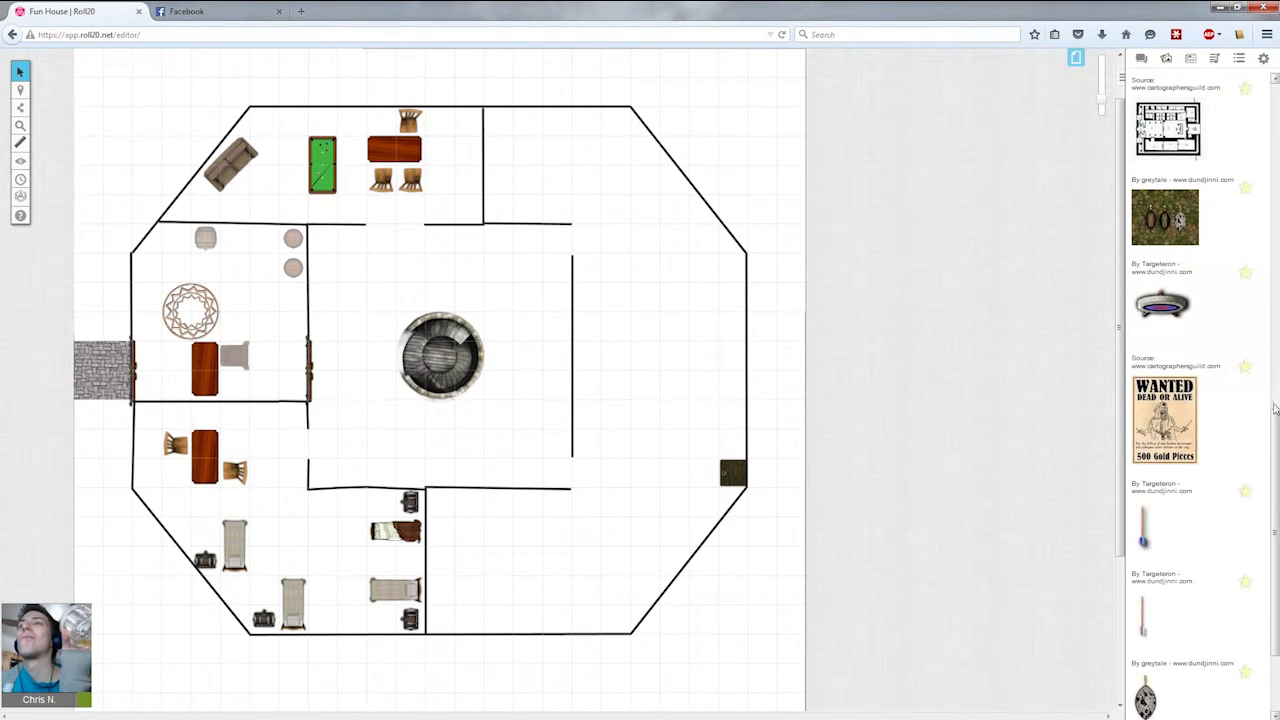
pyautogui.scroll(10, 1275, 408)
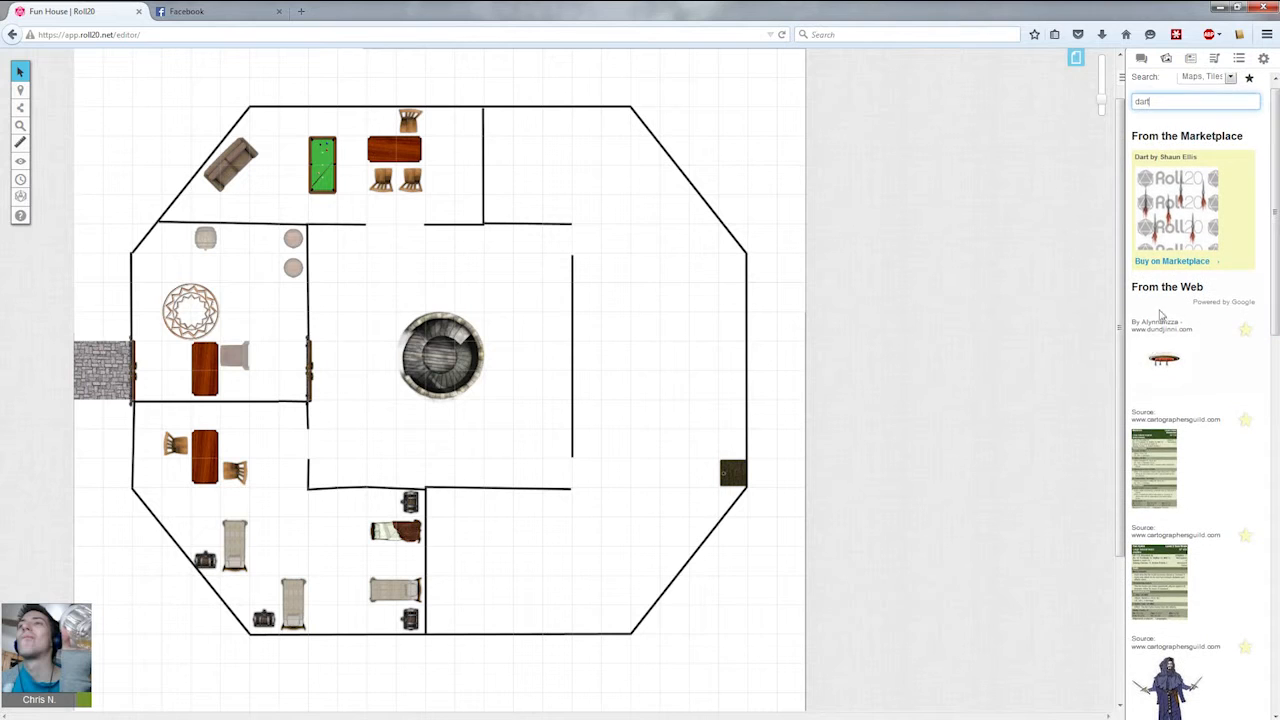
# Place a small dartboard against the north room's north wall, beside the top chair.
pyautogui.moveTo(1160, 360); pyautogui.dragTo(441, 114)
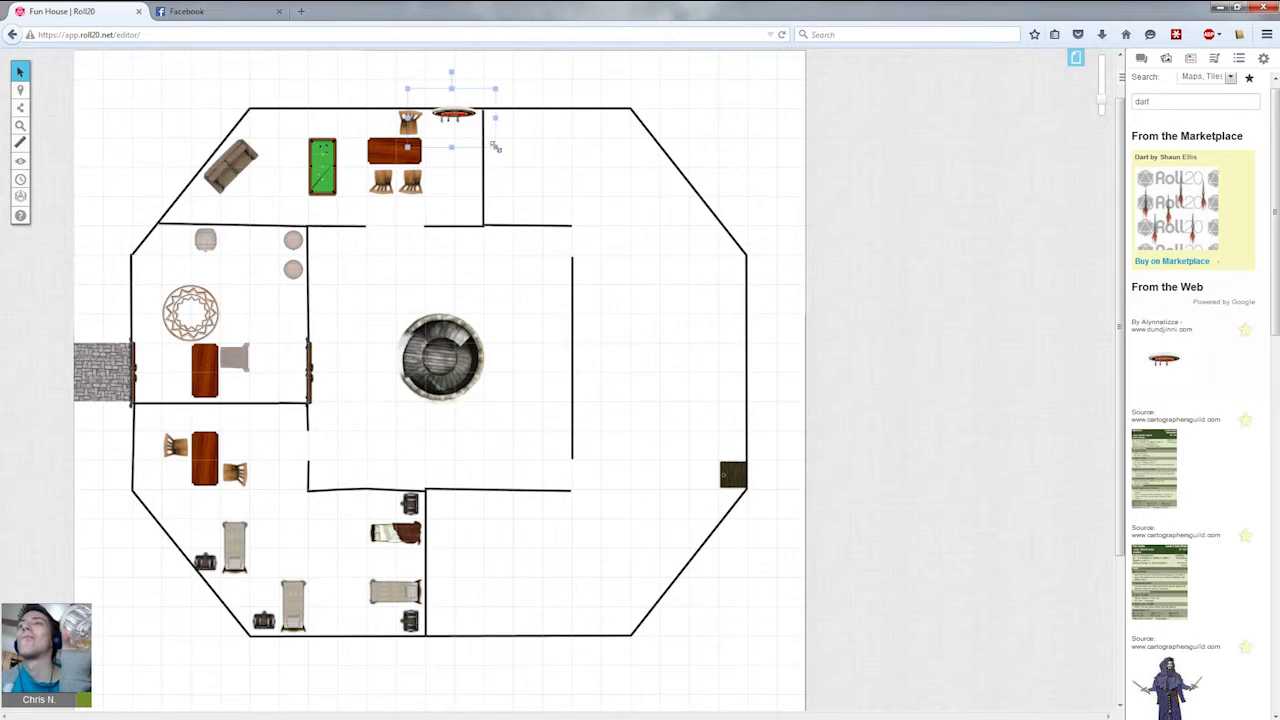
pyautogui.moveTo(494, 144); pyautogui.dragTo(462, 130)
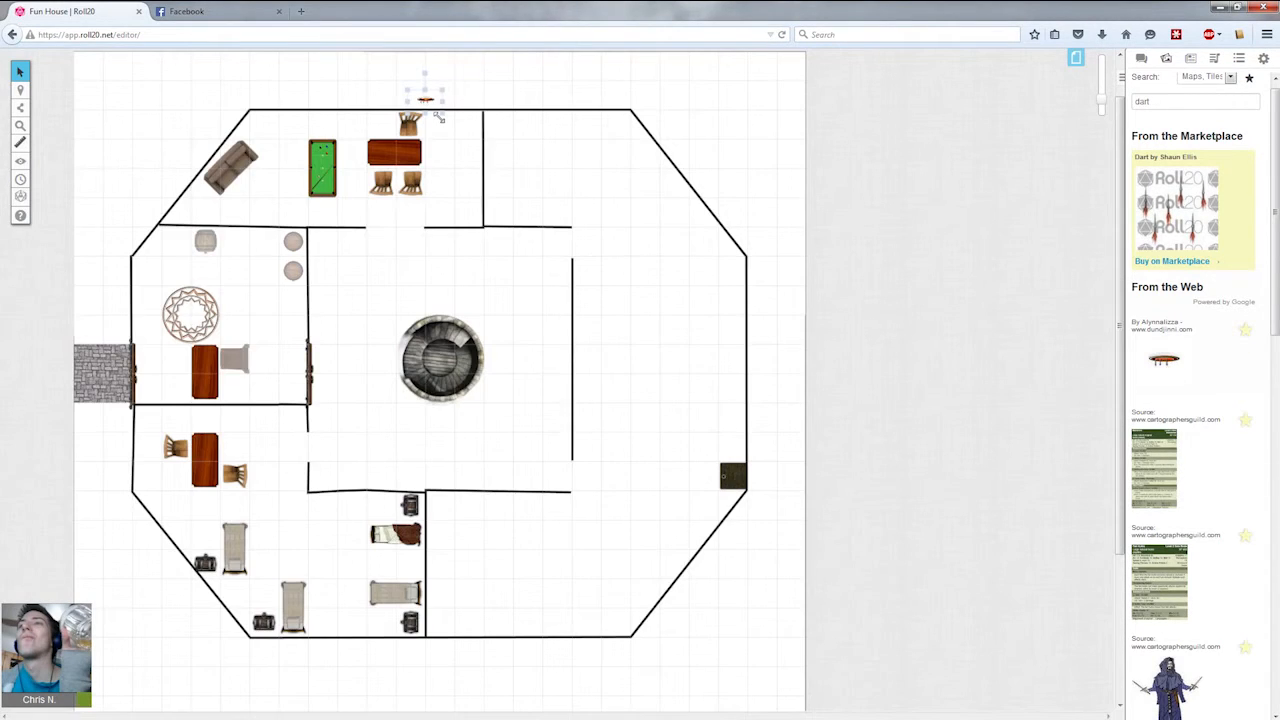
pyautogui.moveTo(452, 126); pyautogui.dragTo(450, 114)
pyautogui.press('alt')
pyautogui.press('alt')
pyautogui.press('alt')
pyautogui.press('alt')
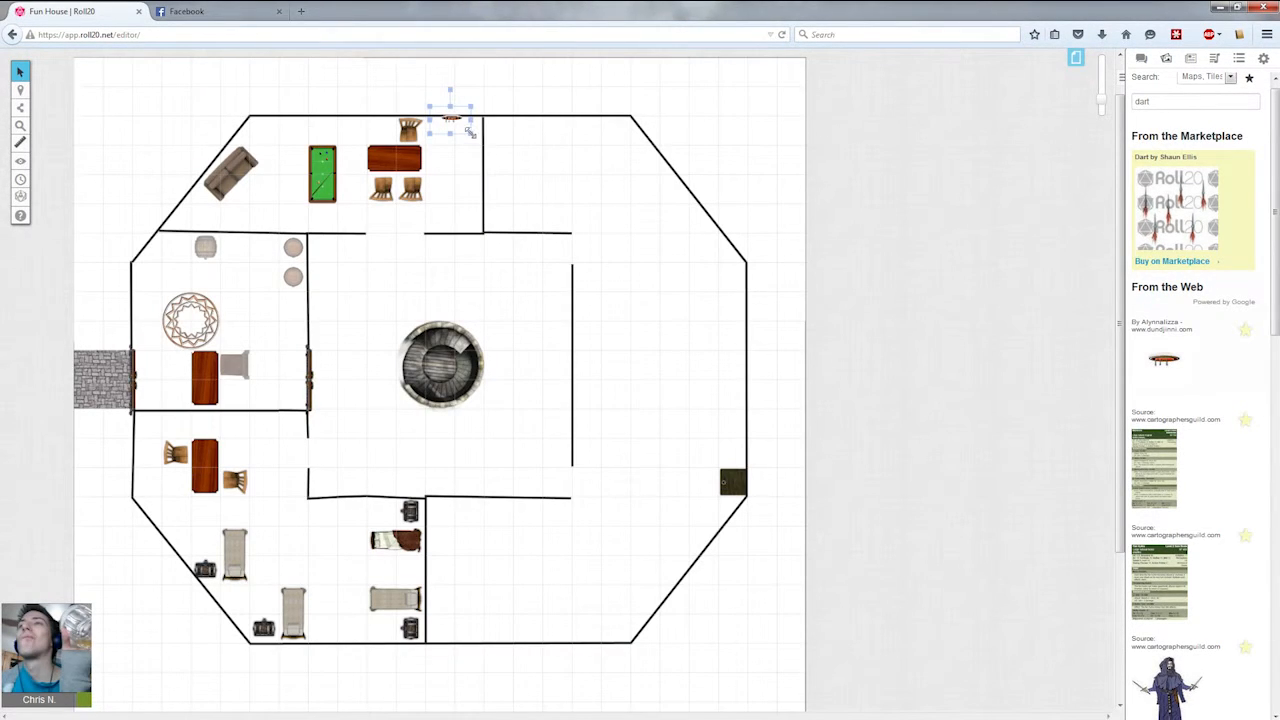
pyautogui.click(475, 170)
# Search the art library for potion and browse the results.
pyautogui.doubleClick(1175, 100)
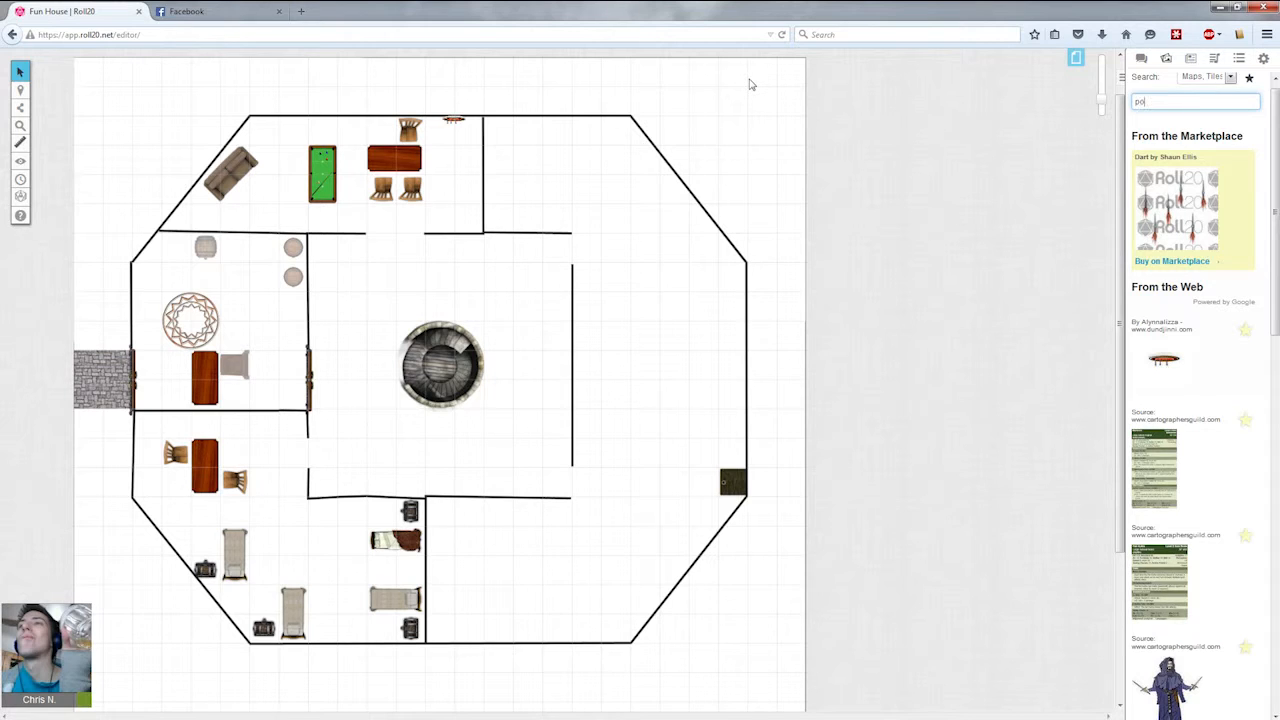
pyautogui.press('Return')
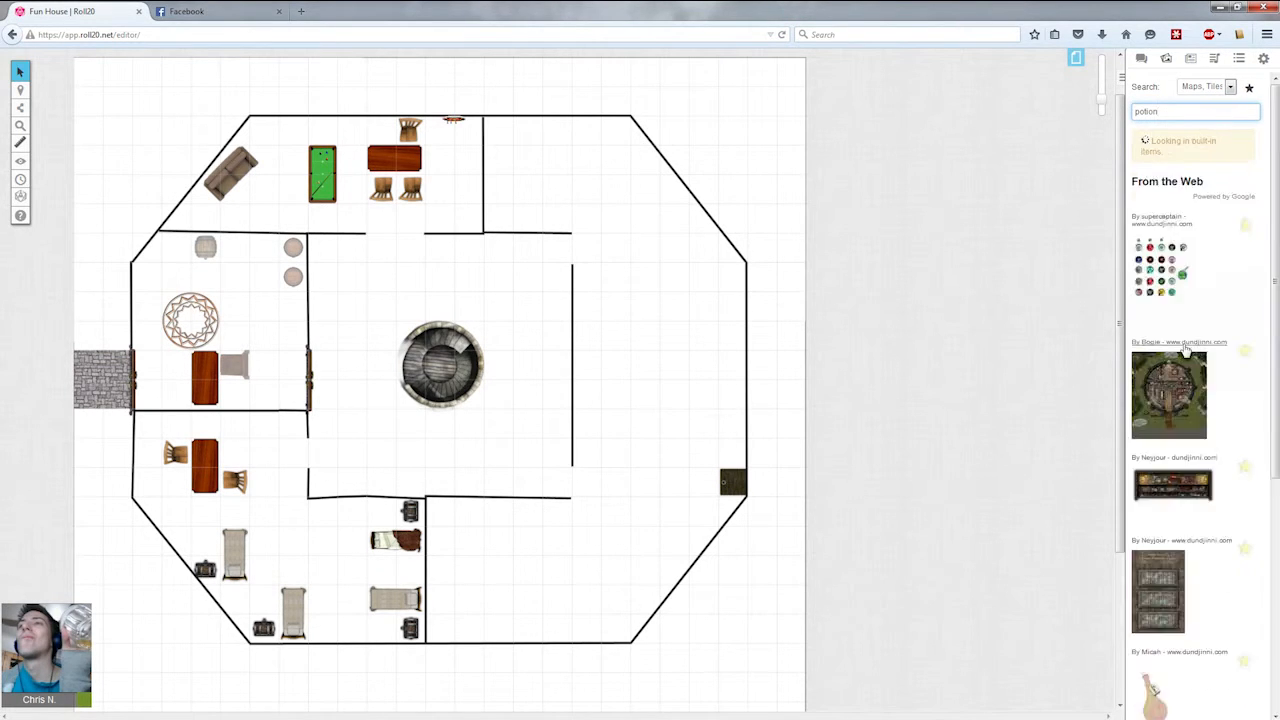
pyautogui.scroll(-4, 1232, 254)
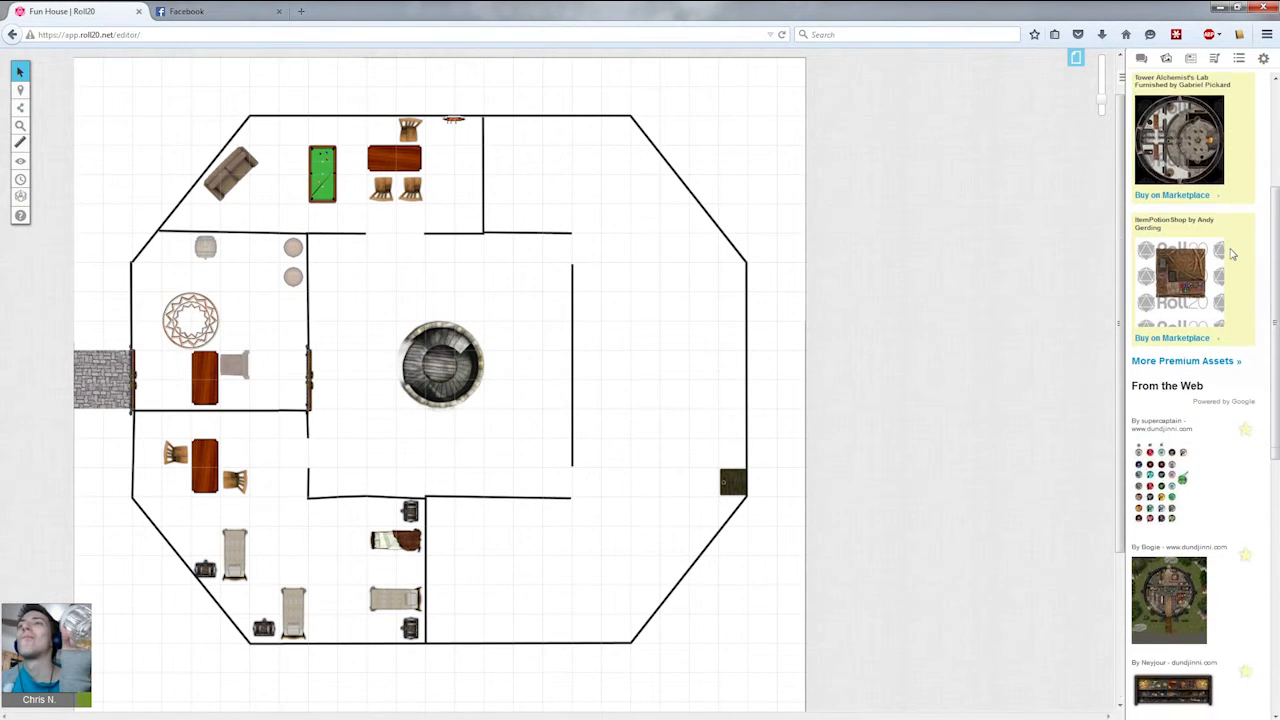
pyautogui.scroll(-4, 1232, 254)
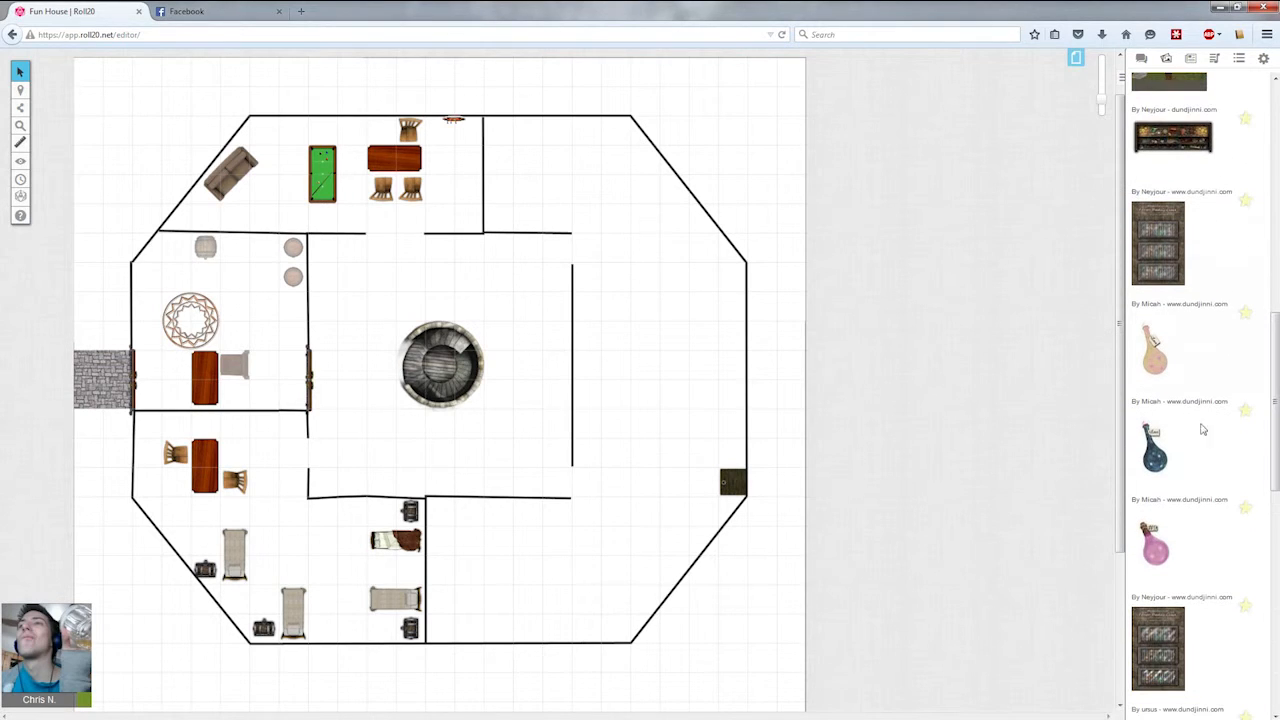
pyautogui.moveTo(1162, 452); pyautogui.dragTo(517, 257)
pyautogui.moveTo(548, 318); pyautogui.dragTo(416, 226)
pyautogui.moveTo(450, 184); pyautogui.dragTo(456, 147)
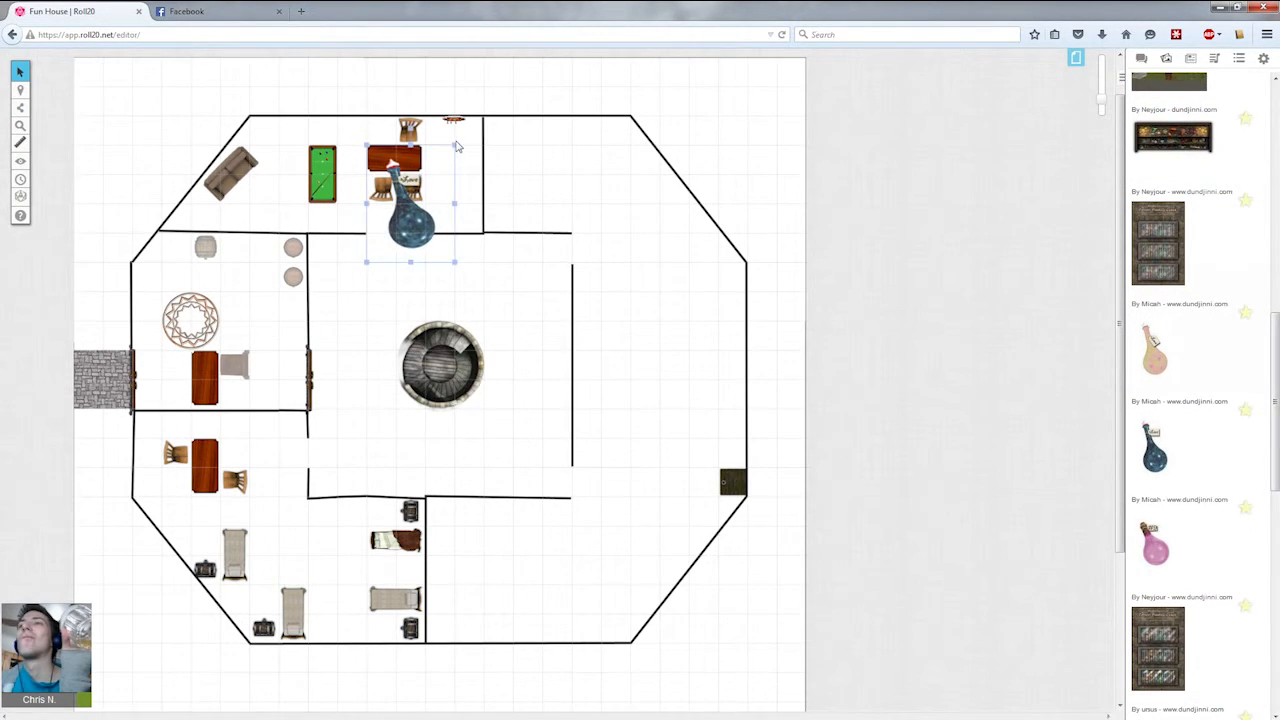
pyautogui.press('Delete')
# Place a small round blue potion flask on the north room's table.
pyautogui.scroll(-5, 1200, 470)
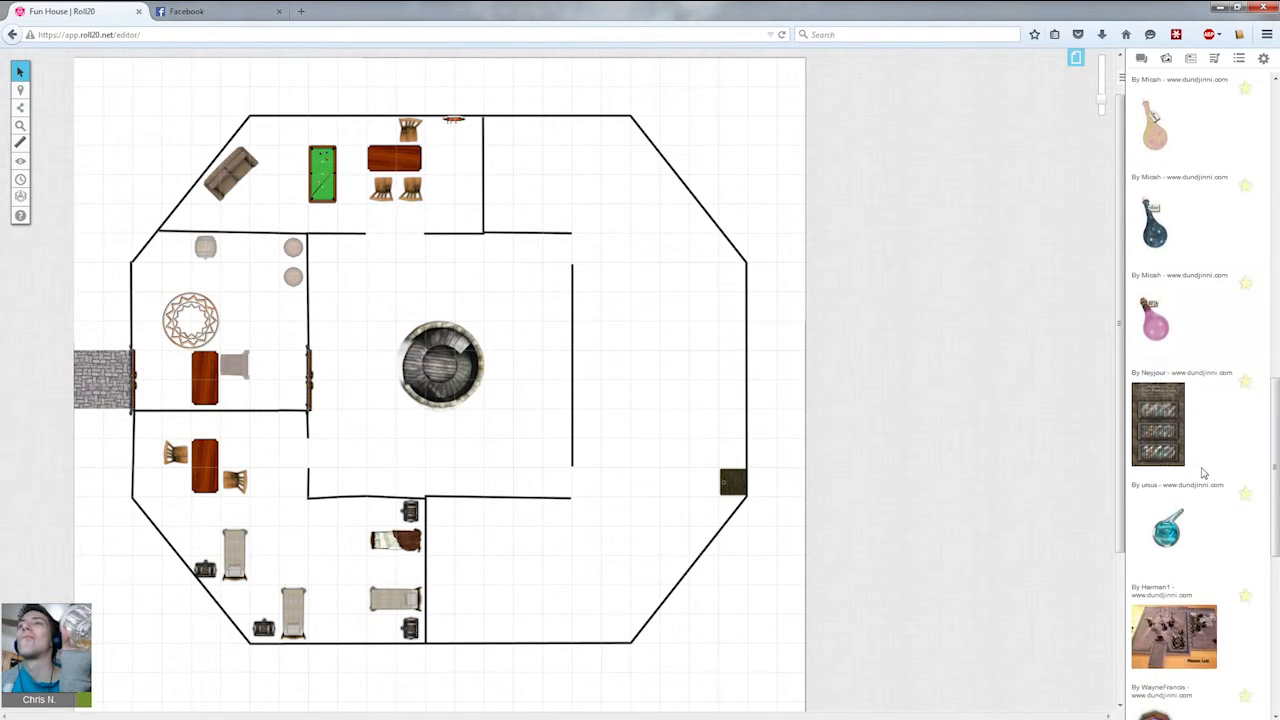
pyautogui.moveTo(1162, 285); pyautogui.dragTo(368, 270)
pyautogui.click(466, 323)
pyautogui.moveTo(466, 323); pyautogui.dragTo(500, 265)
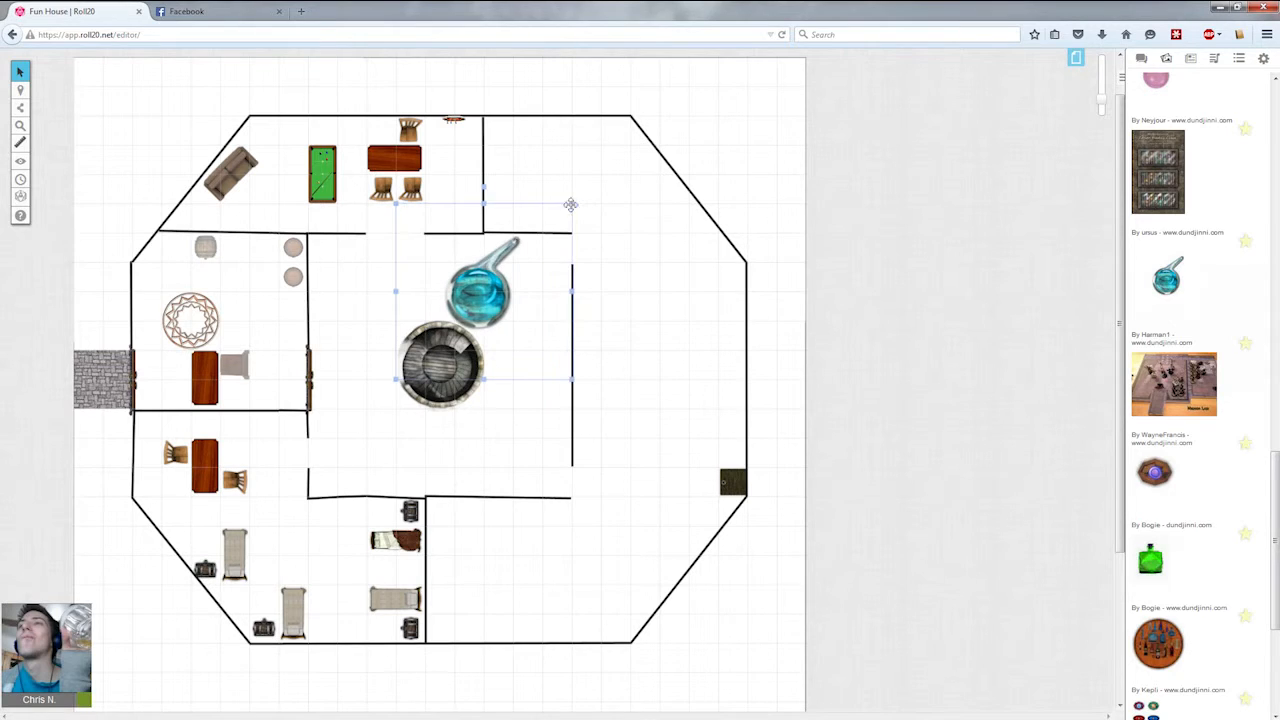
pyautogui.moveTo(571, 203); pyautogui.dragTo(411, 160)
pyautogui.click(451, 199)
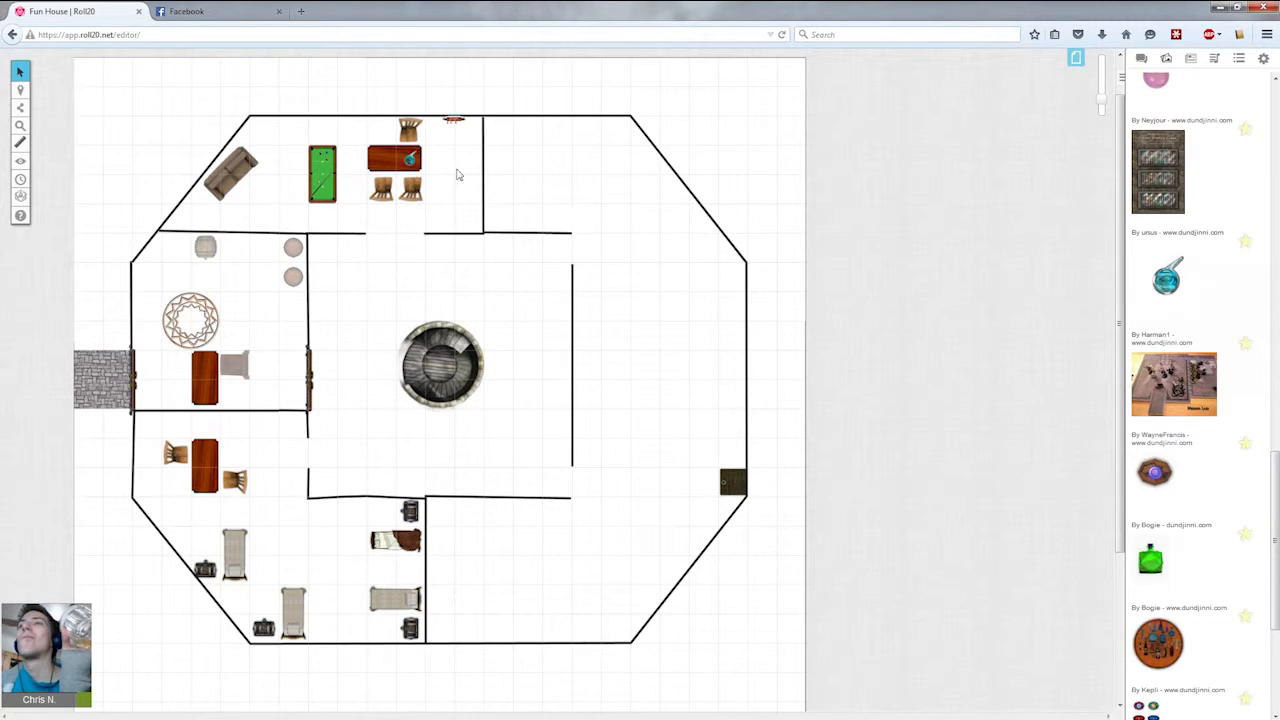
# Search the art library for paper and browse the results.
pyautogui.scroll(-5, 1261, 502)
pyautogui.scroll(-4, 1261, 502)
pyautogui.moveTo(1275, 534); pyautogui.dragTo(1011, 115)
pyautogui.write('paper')
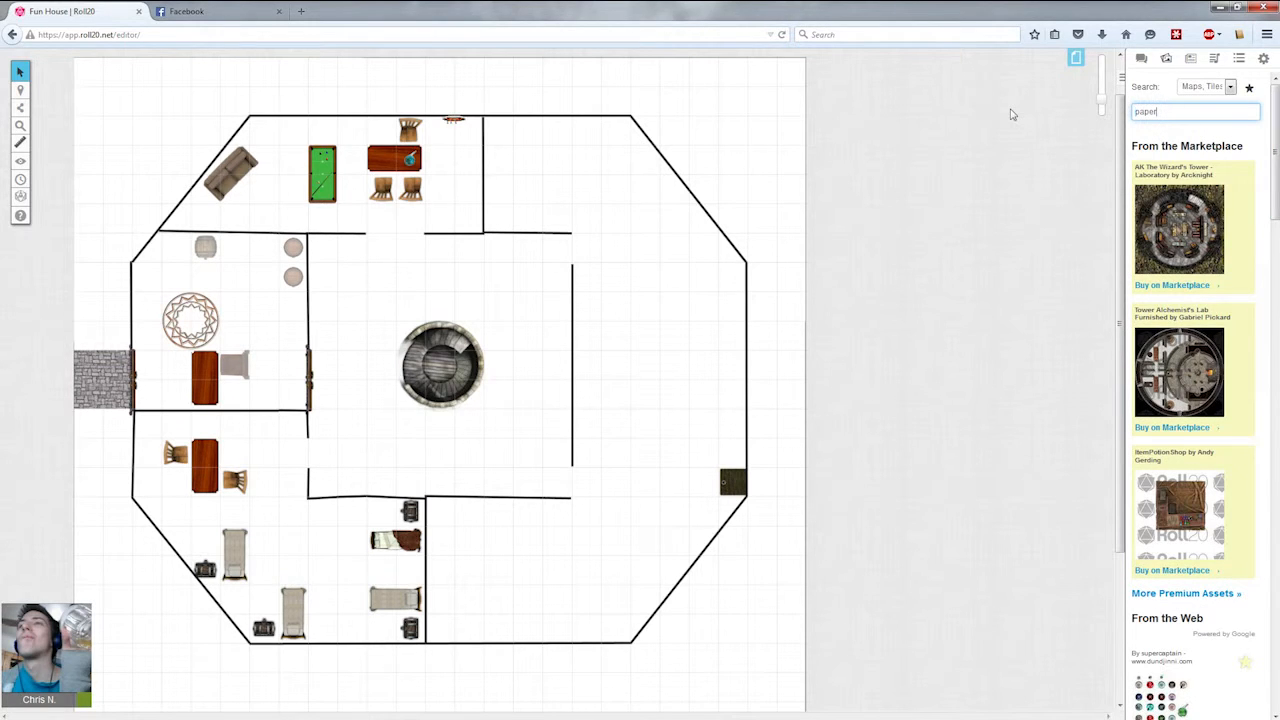
pyautogui.press('Return')
pyautogui.scroll(-5, 1170, 310)
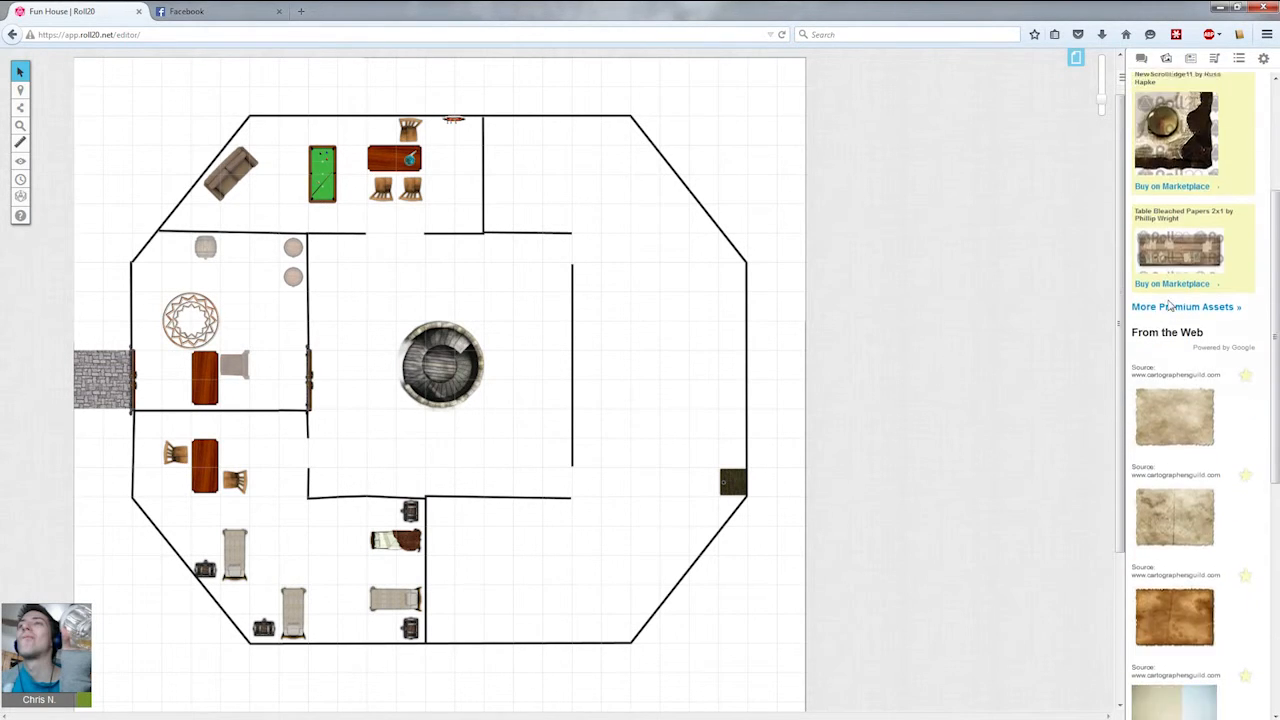
pyautogui.scroll(-3, 1170, 310)
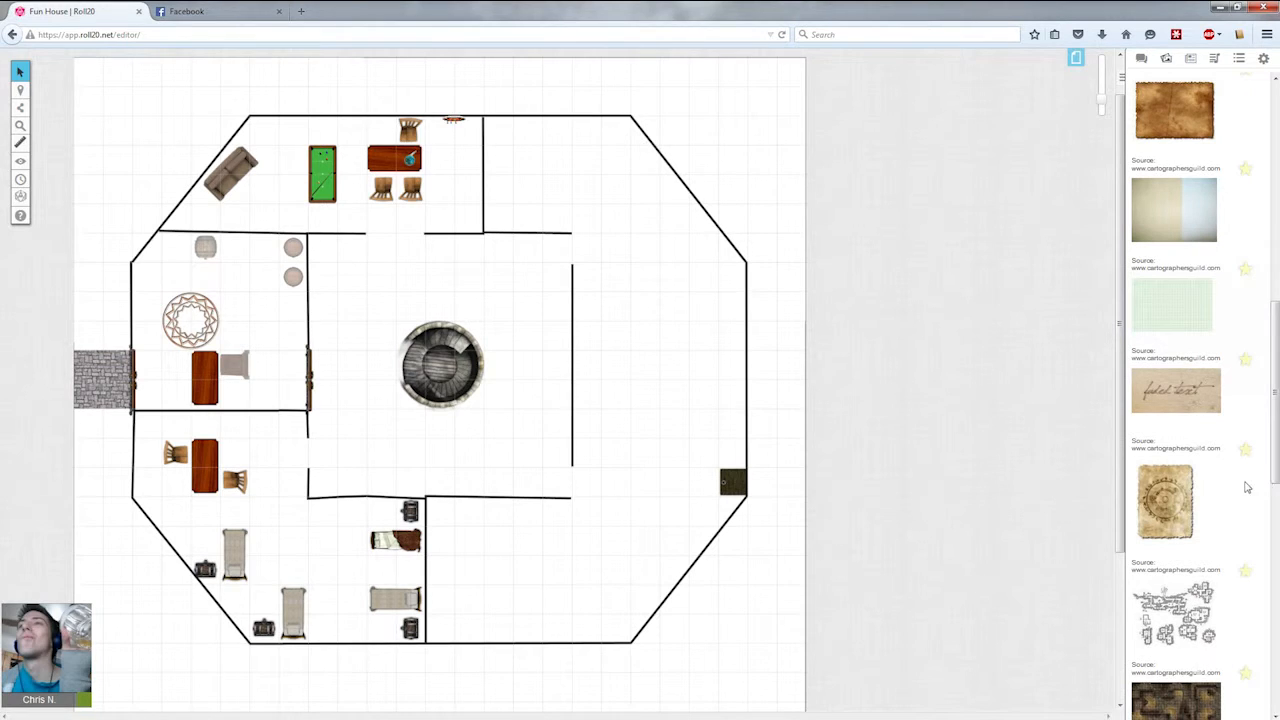
pyautogui.moveTo(1275, 438); pyautogui.dragTo(1276, 553)
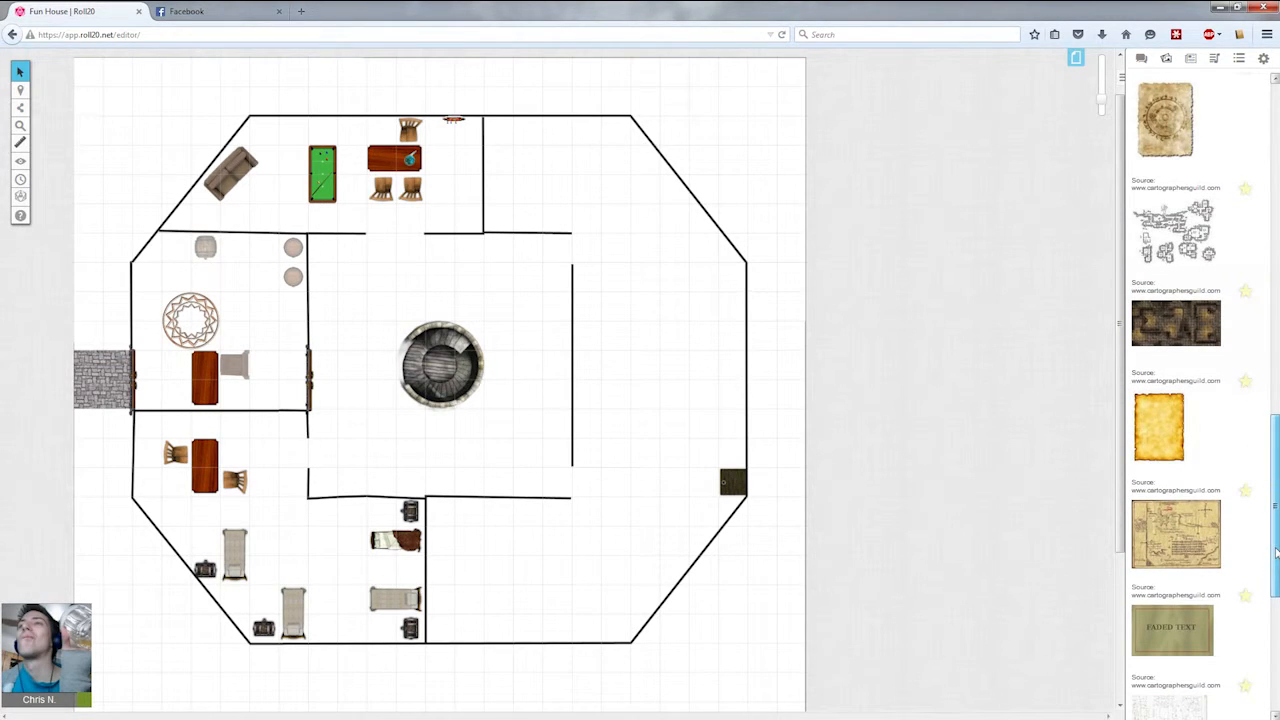
# Place a small parchment sheet on the north room's table beside the potion flask.
pyautogui.moveTo(1160, 428); pyautogui.dragTo(409, 267)
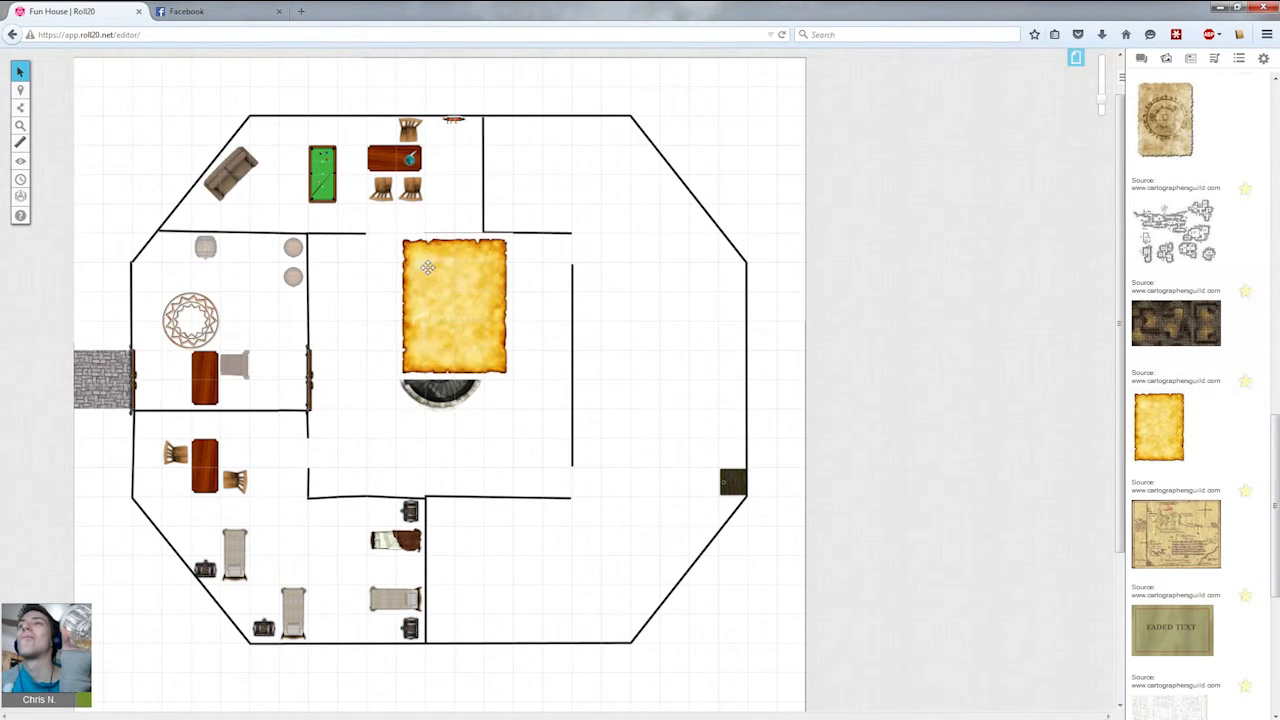
pyautogui.moveTo(510, 237); pyautogui.dragTo(428, 355)
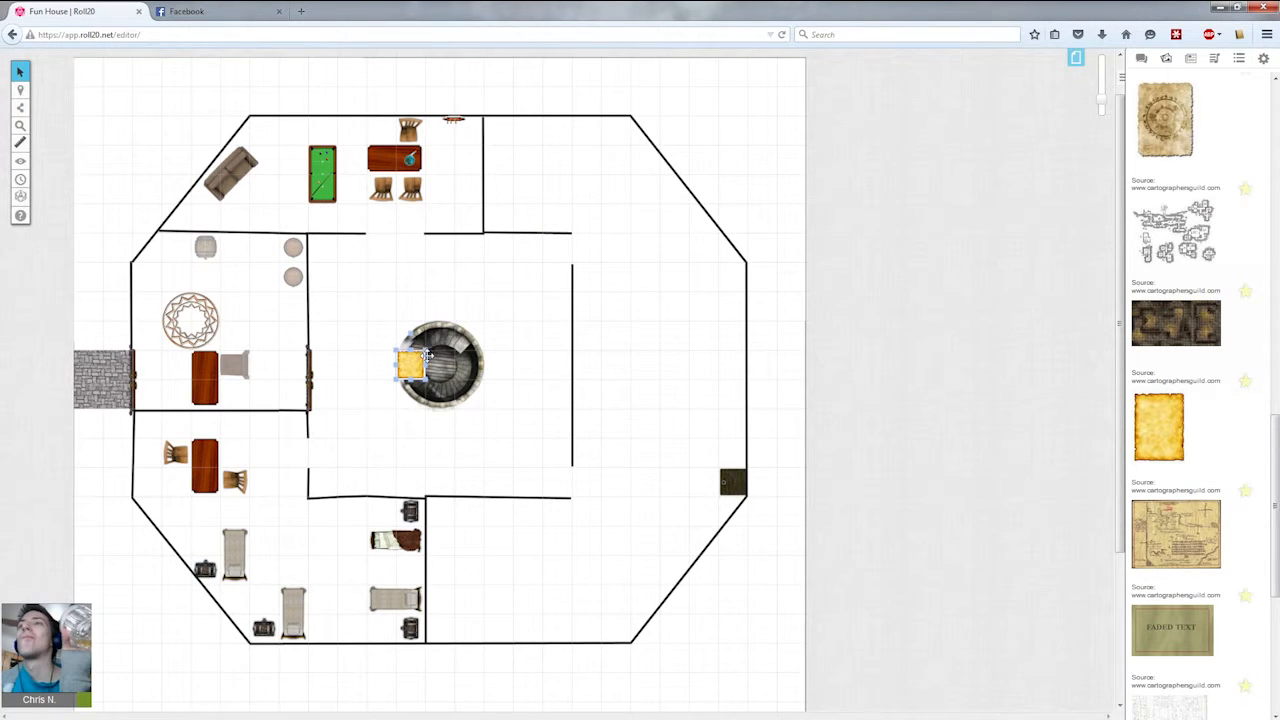
pyautogui.moveTo(428, 350); pyautogui.dragTo(381, 160)
pyautogui.press('alt')
pyautogui.press('alt')
pyautogui.click(404, 266)
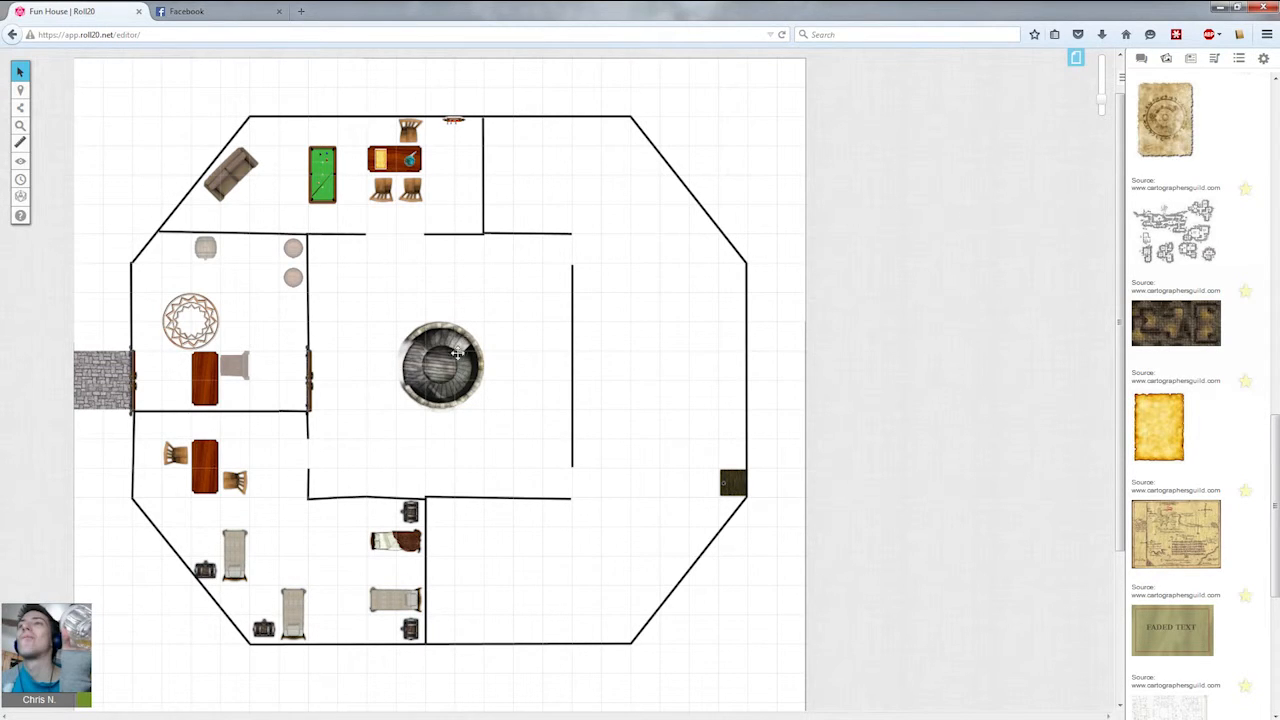
# Search the art library for gargoyle and browse the results.
pyautogui.moveTo(1275, 426); pyautogui.dragTo(1275, 90)
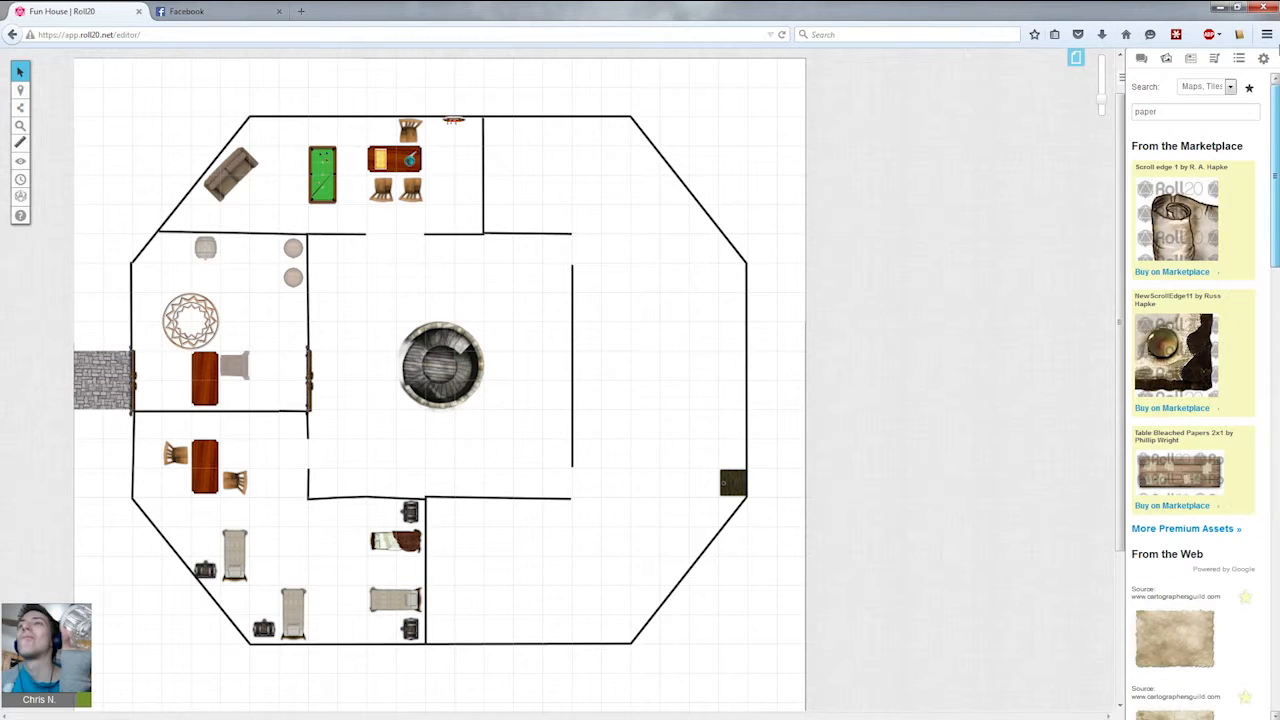
pyautogui.moveTo(1189, 130); pyautogui.dragTo(943, 106)
pyautogui.click(1190, 114)
pyautogui.moveTo(1190, 114); pyautogui.dragTo(1014, 107)
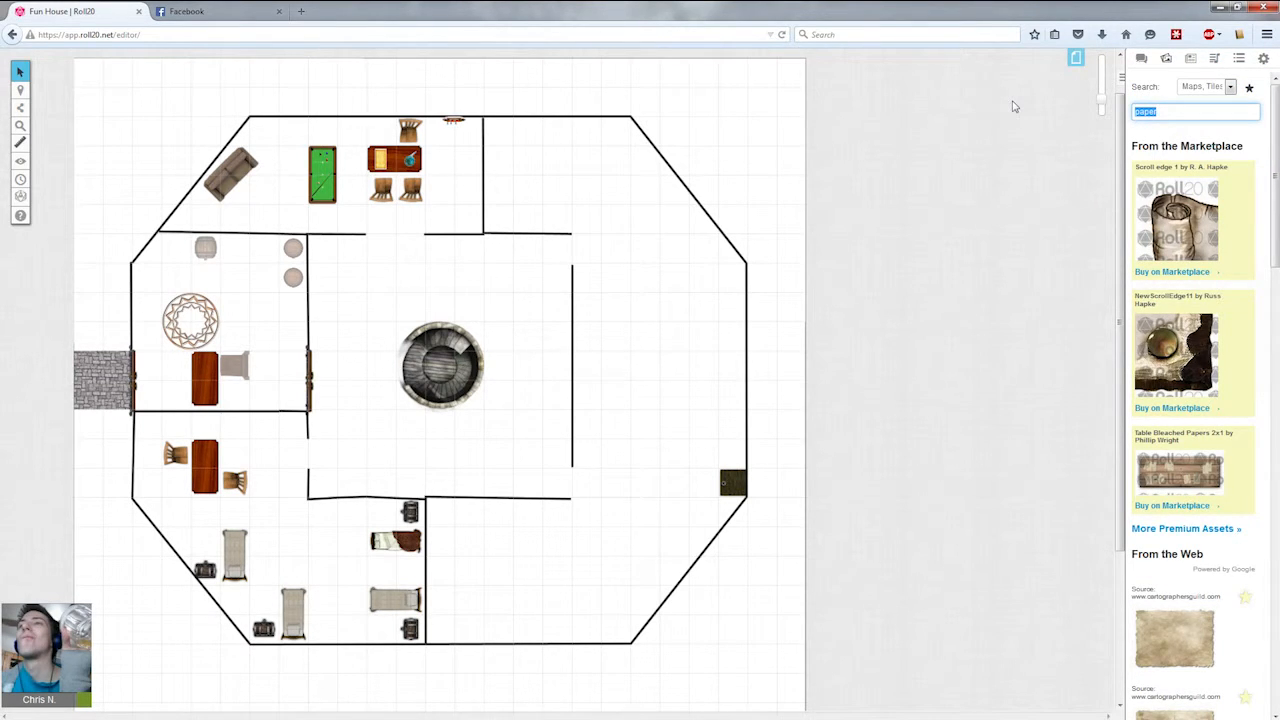
pyautogui.press('BackSpace')
pyautogui.write('gargoyle')
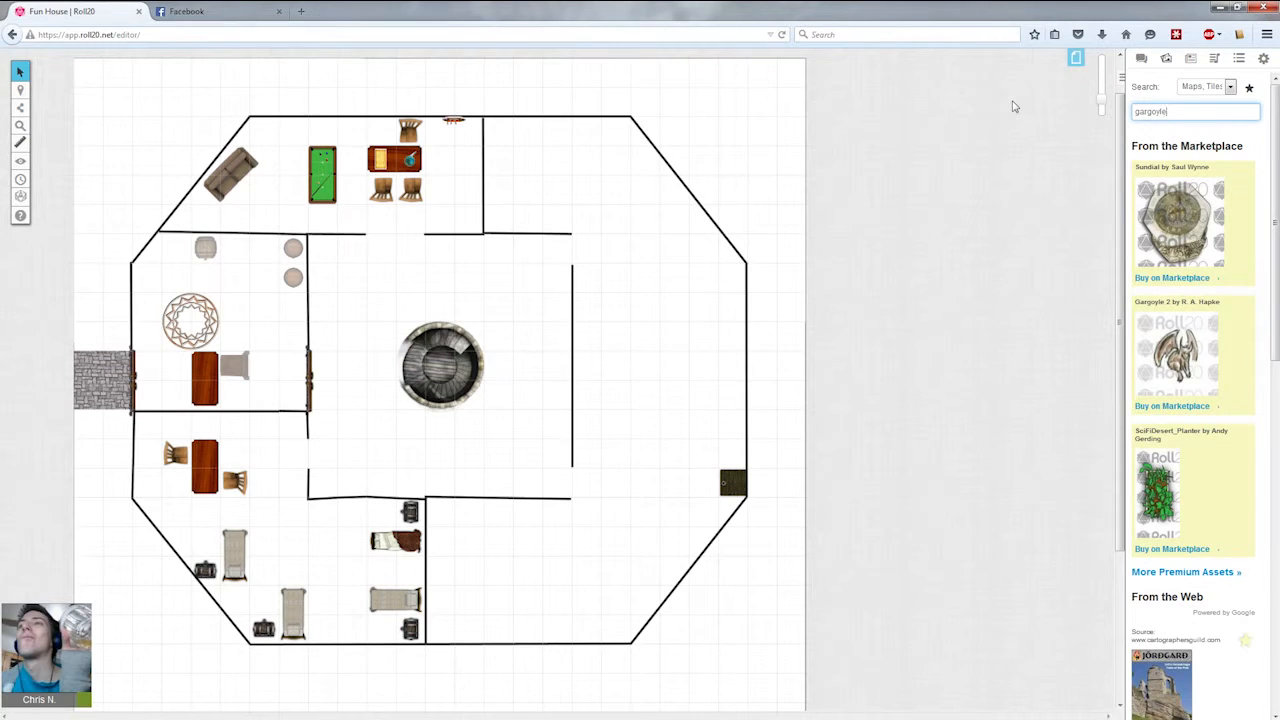
pyautogui.scroll(-5, 1191, 534)
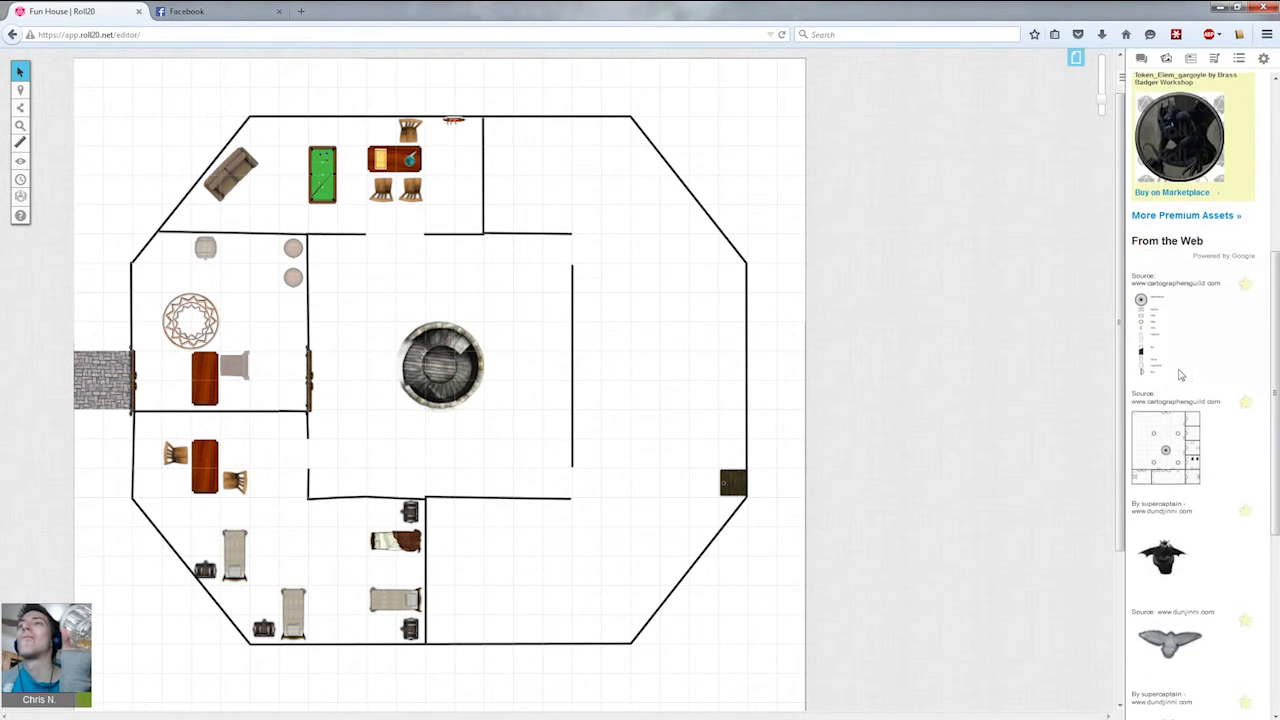
pyautogui.scroll(-4, 1190, 540)
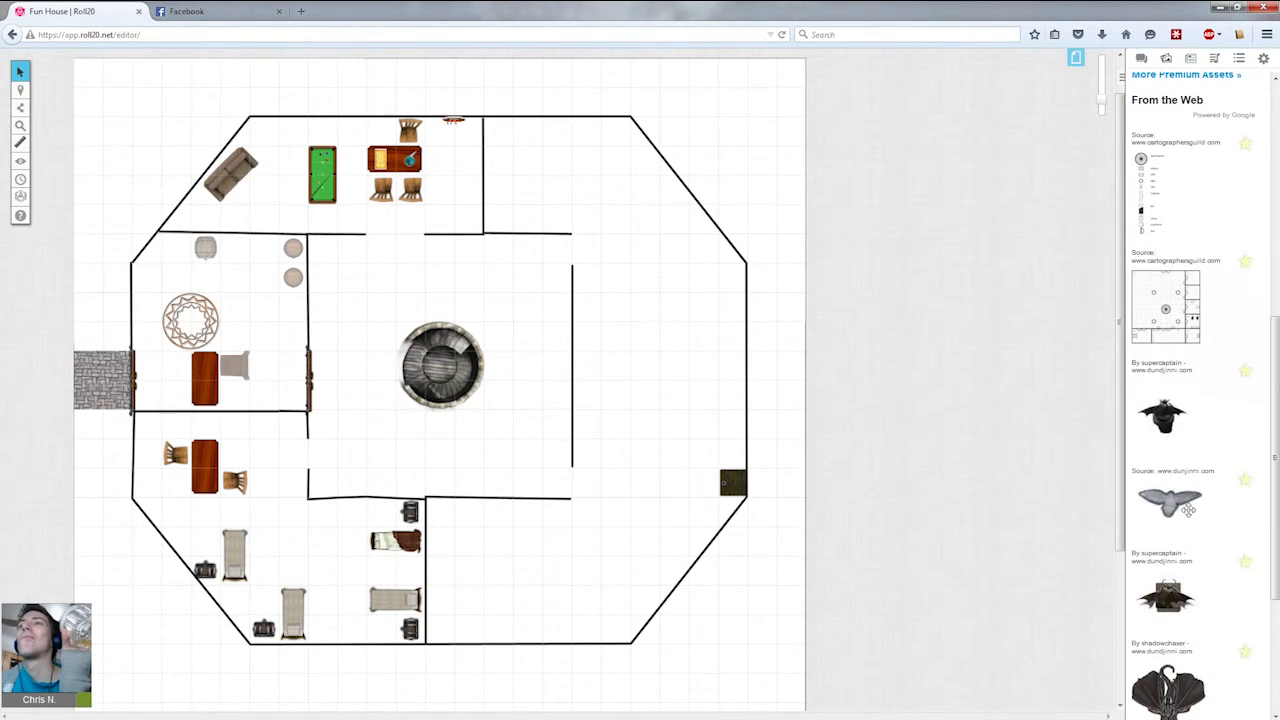
pyautogui.scroll(-1, 1190, 540)
# Place a winged dragon gargoyle statue in the central room east of the staircase, shrinking it to about one grid square.
pyautogui.moveTo(1192, 585); pyautogui.dragTo(563, 333)
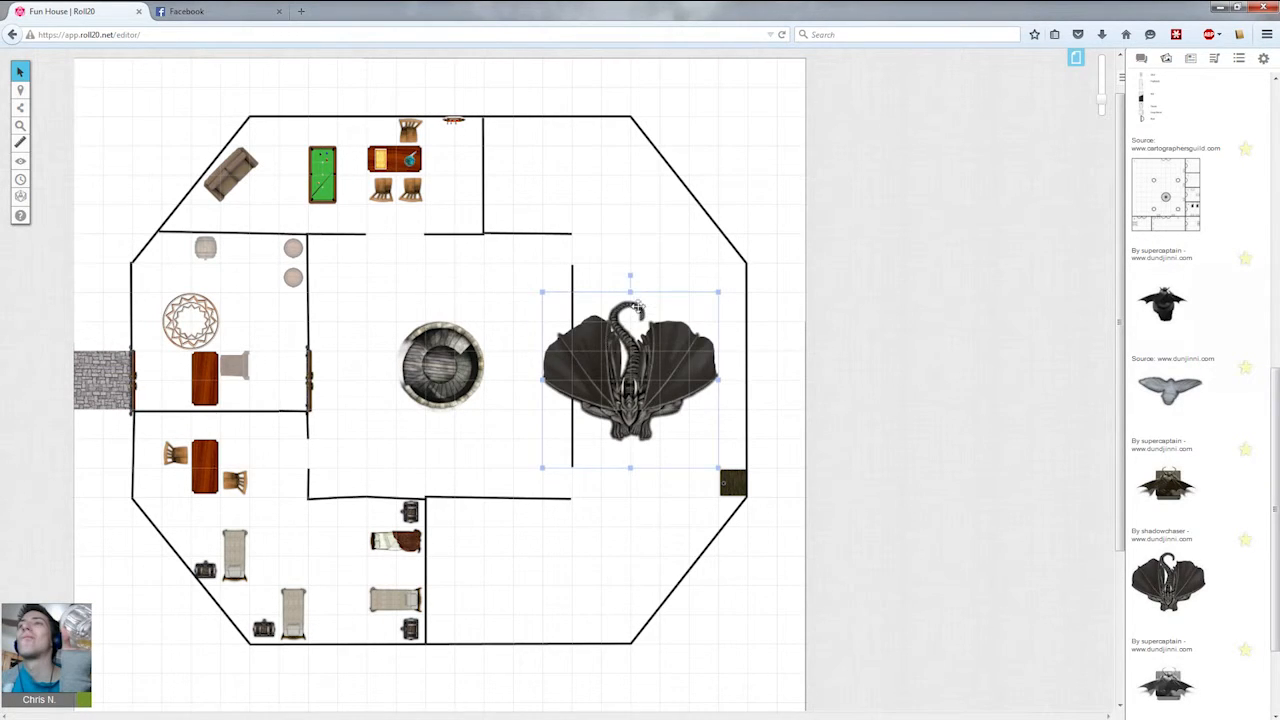
pyautogui.moveTo(628, 276); pyautogui.dragTo(728, 384)
pyautogui.moveTo(634, 384); pyautogui.dragTo(499, 366)
pyautogui.moveTo(396, 268); pyautogui.dragTo(553, 379)
pyautogui.click(618, 426)
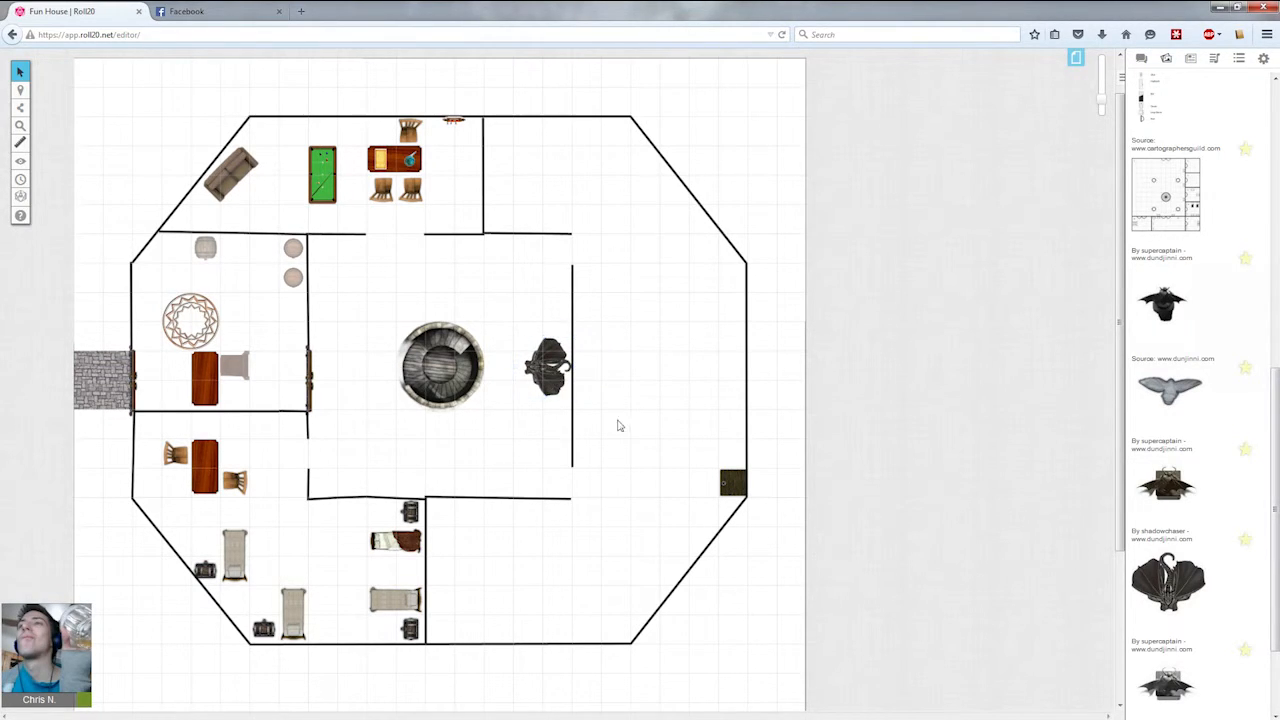
pyautogui.click(555, 390)
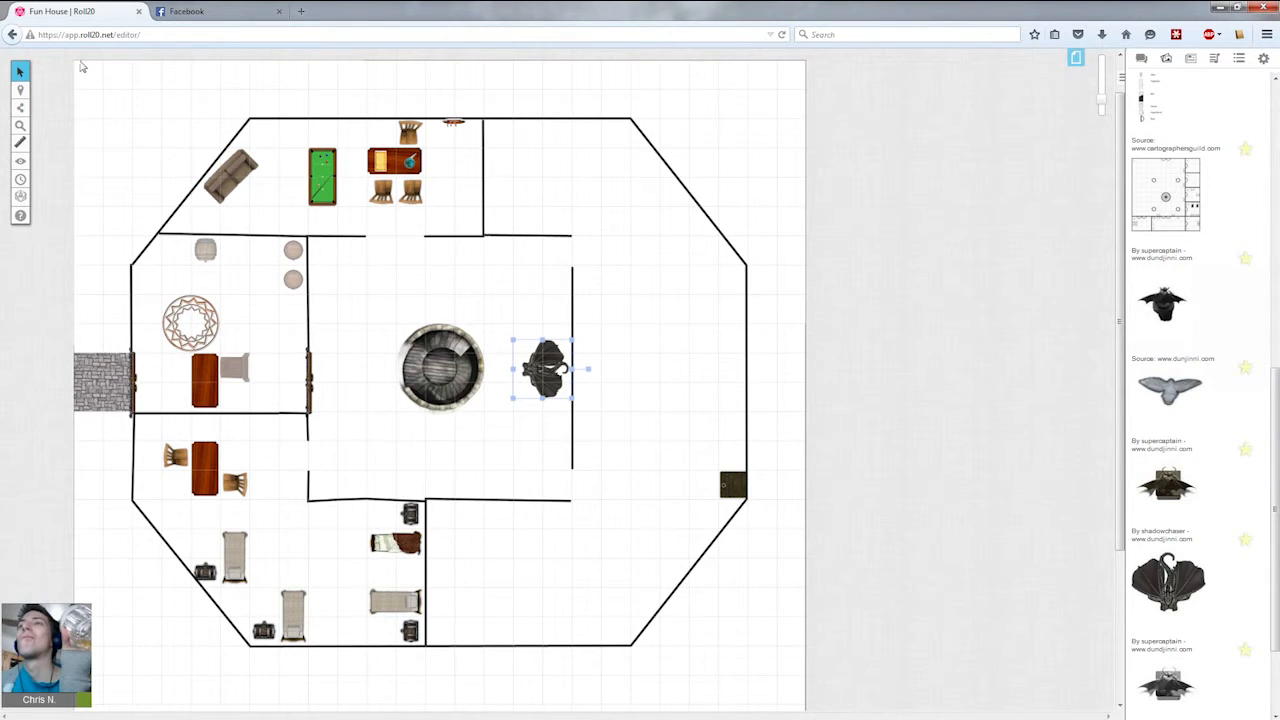
pyautogui.click(517, 99)
# Search the art library for black tile and browse the results.
pyautogui.scroll(10, 1150, 287)
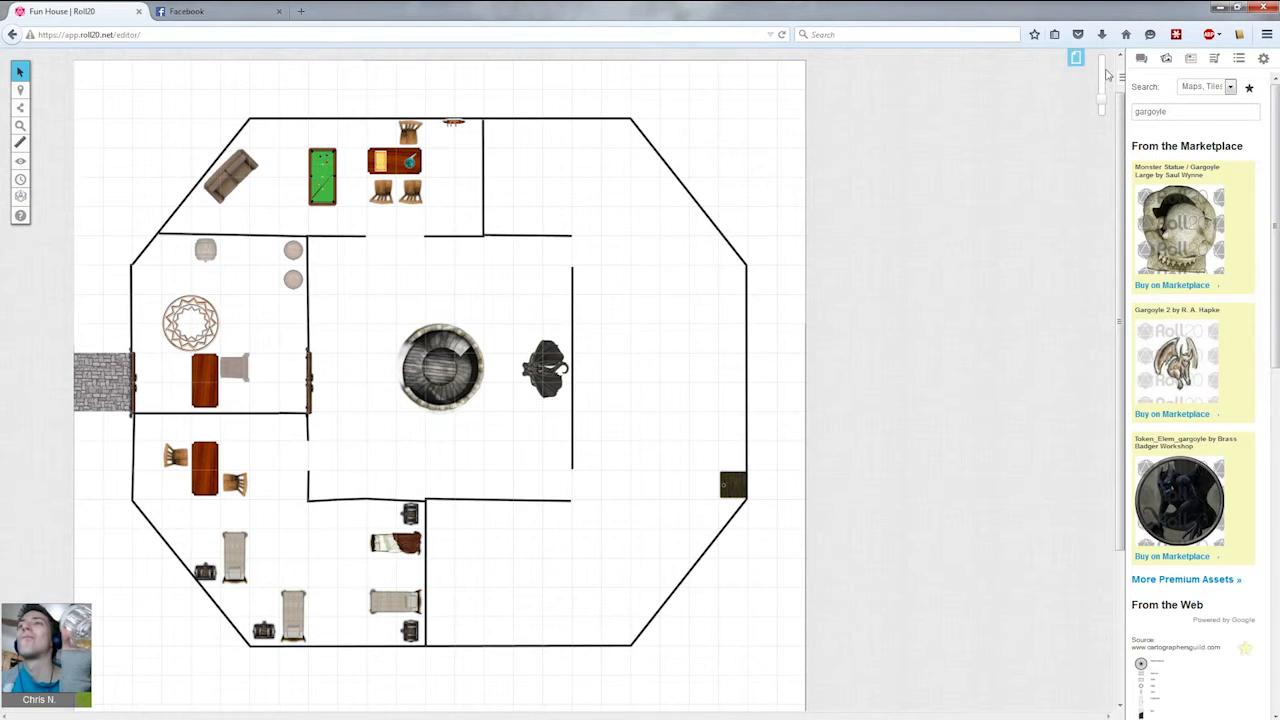
pyautogui.moveTo(1188, 116); pyautogui.dragTo(938, 111)
pyautogui.write('black tile')
pyautogui.press('Return')
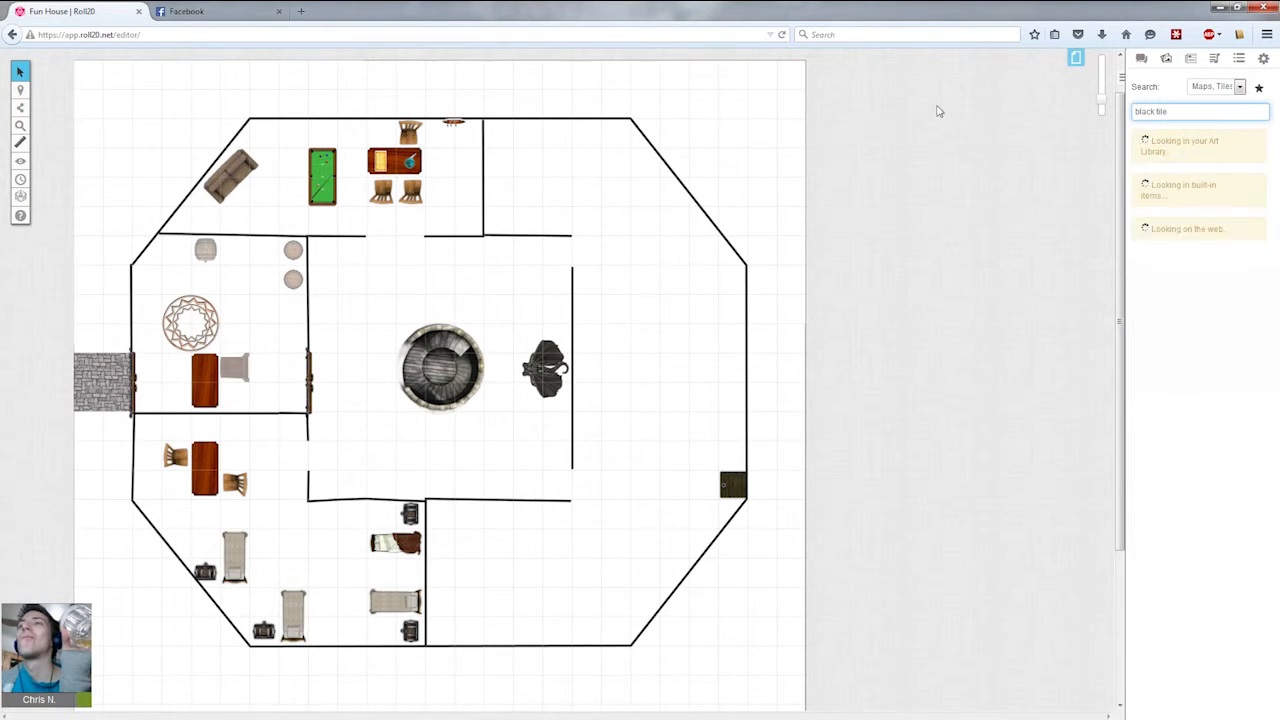
pyautogui.scroll(-3, 1174, 348)
pyautogui.scroll(-5, 1177, 352)
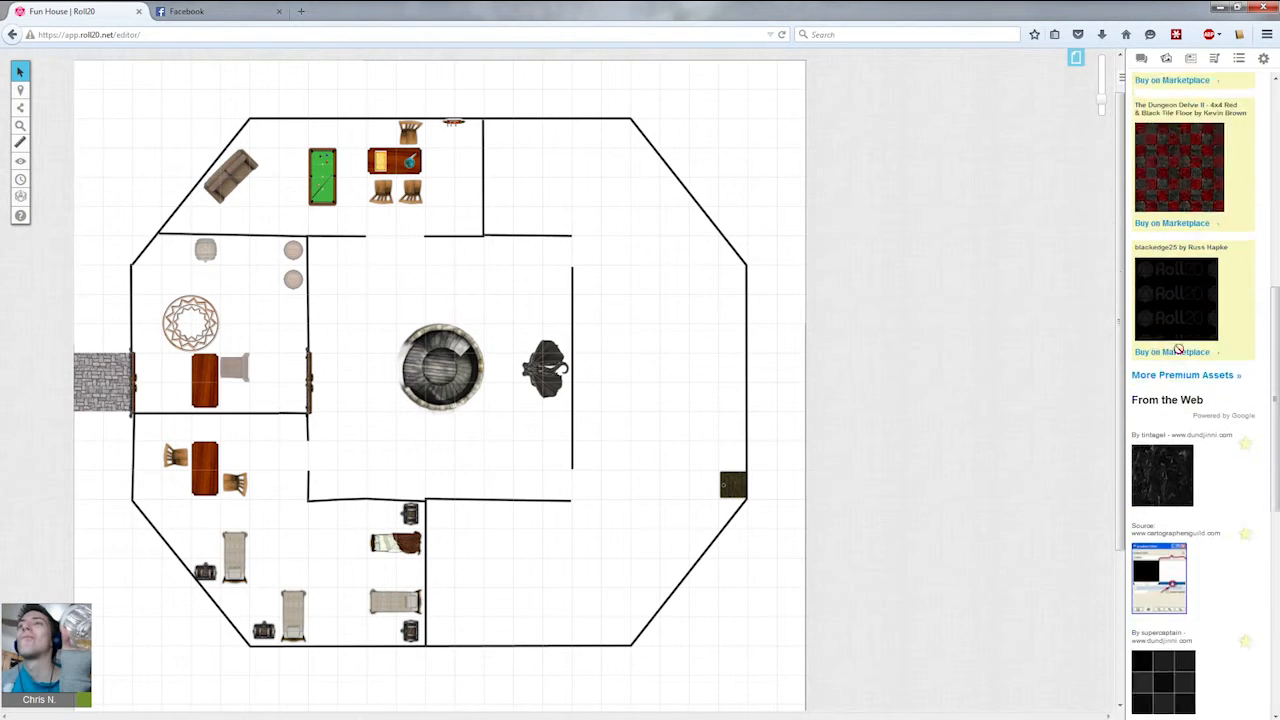
# Place a black square tile as a pillar and copy it to the four corners around the central staircase.
pyautogui.moveTo(1178, 347); pyautogui.dragTo(414, 298)
pyautogui.click(457, 320)
pyautogui.moveTo(513, 296); pyautogui.dragTo(351, 281)
pyautogui.hotkey('ctrl', 'c')
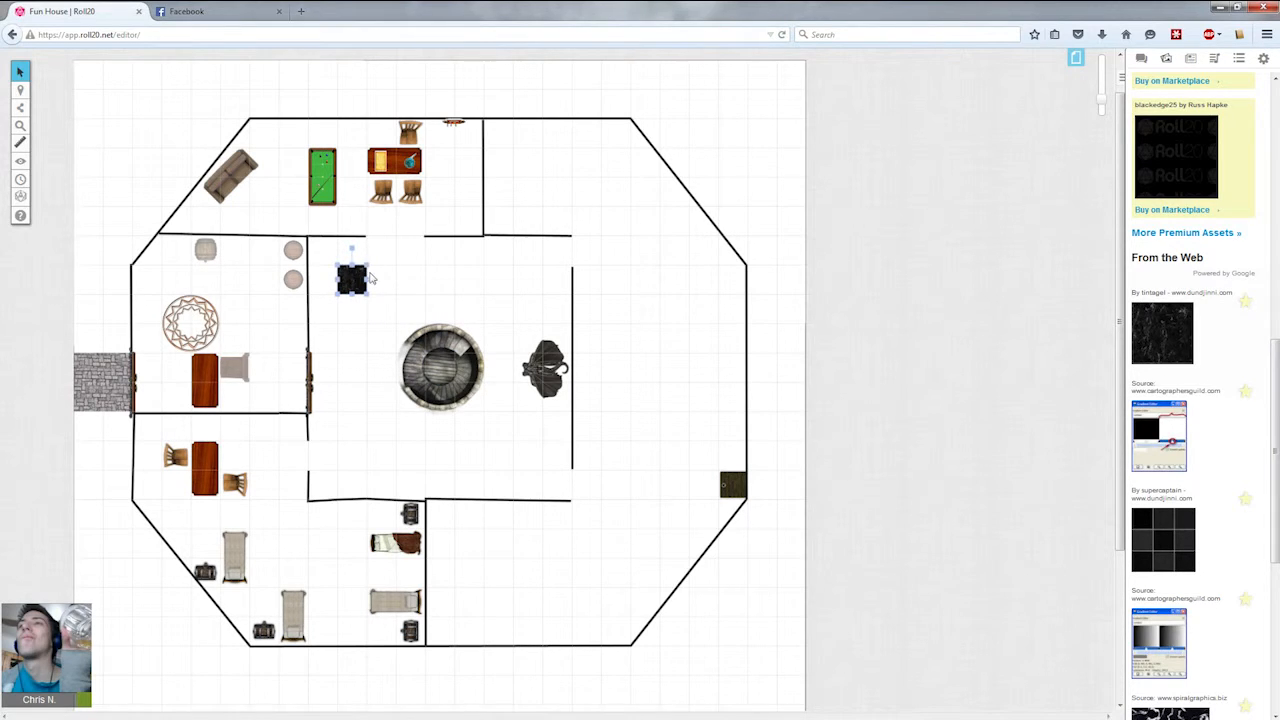
pyautogui.hotkey('ctrl', 'v')
pyautogui.moveTo(448, 265); pyautogui.dragTo(527, 457)
pyautogui.hotkey('ctrl', 'v')
pyautogui.hotkey('ctrl', 'v')
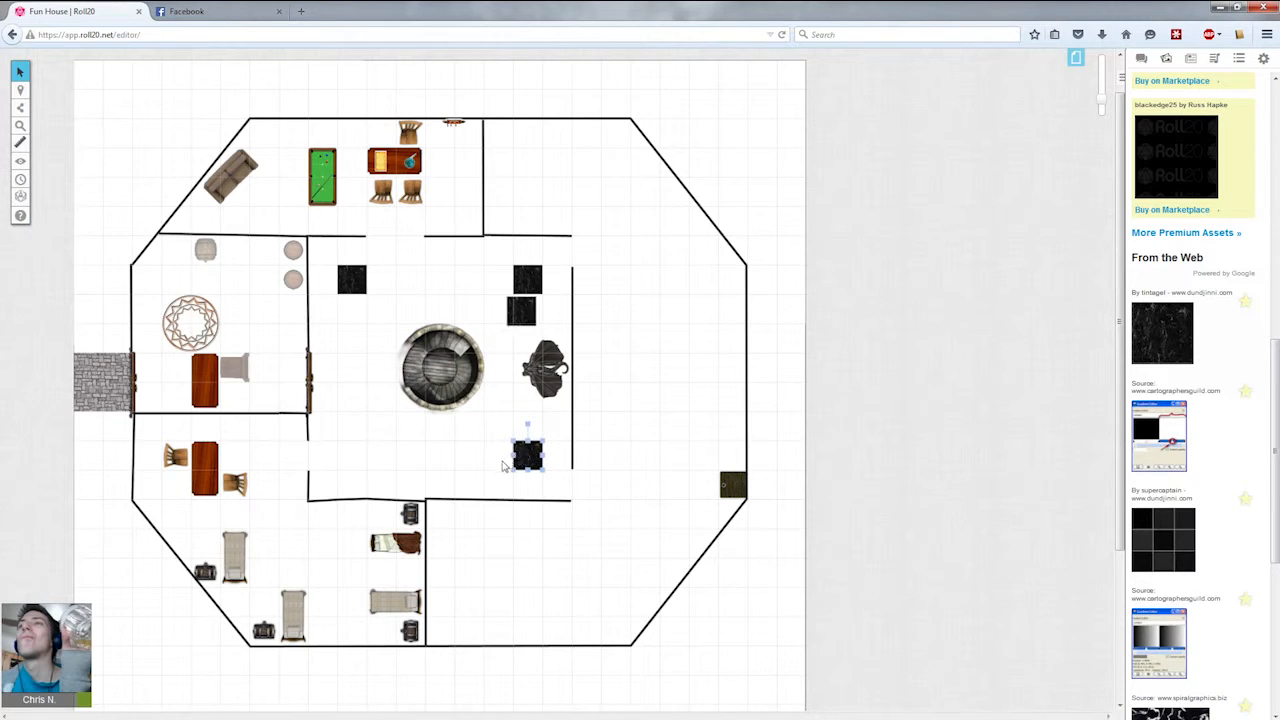
pyautogui.moveTo(516, 330); pyautogui.dragTo(351, 457)
pyautogui.click(421, 468)
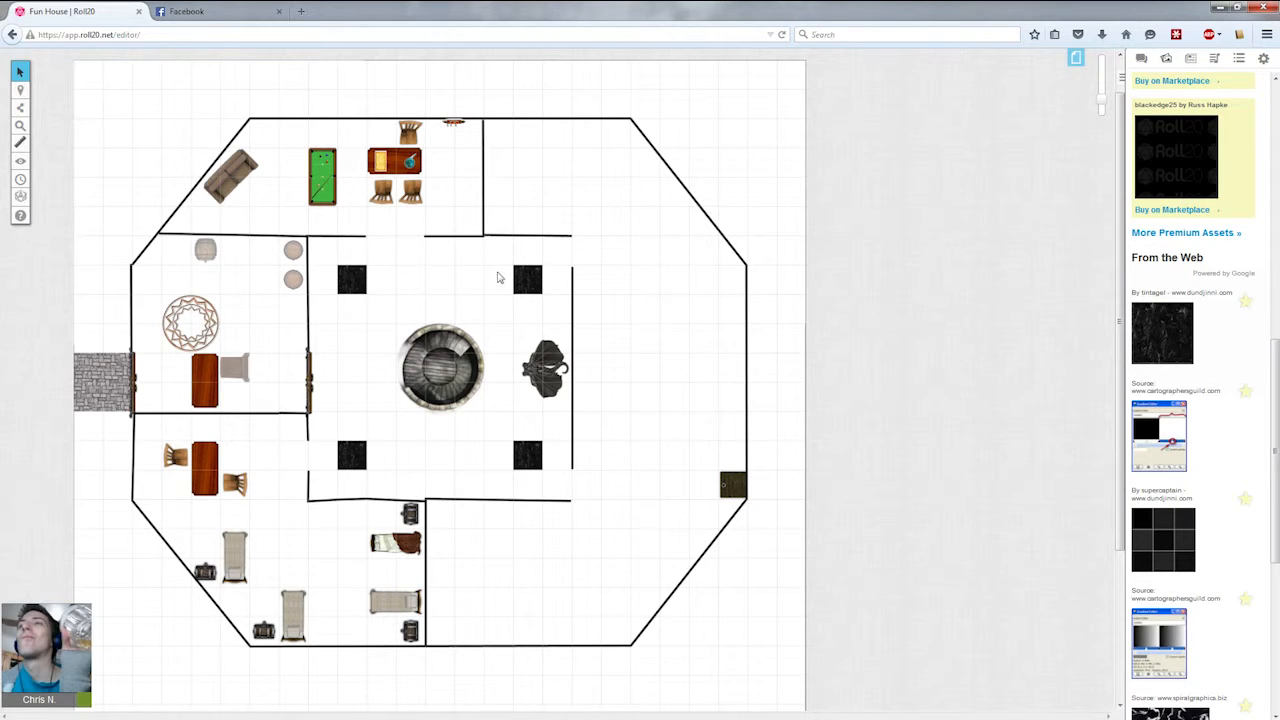
pyautogui.click(553, 374)
pyautogui.click(548, 425)
pyautogui.click(537, 368)
pyautogui.click(657, 351)
pyautogui.scroll(-5, 1190, 400)
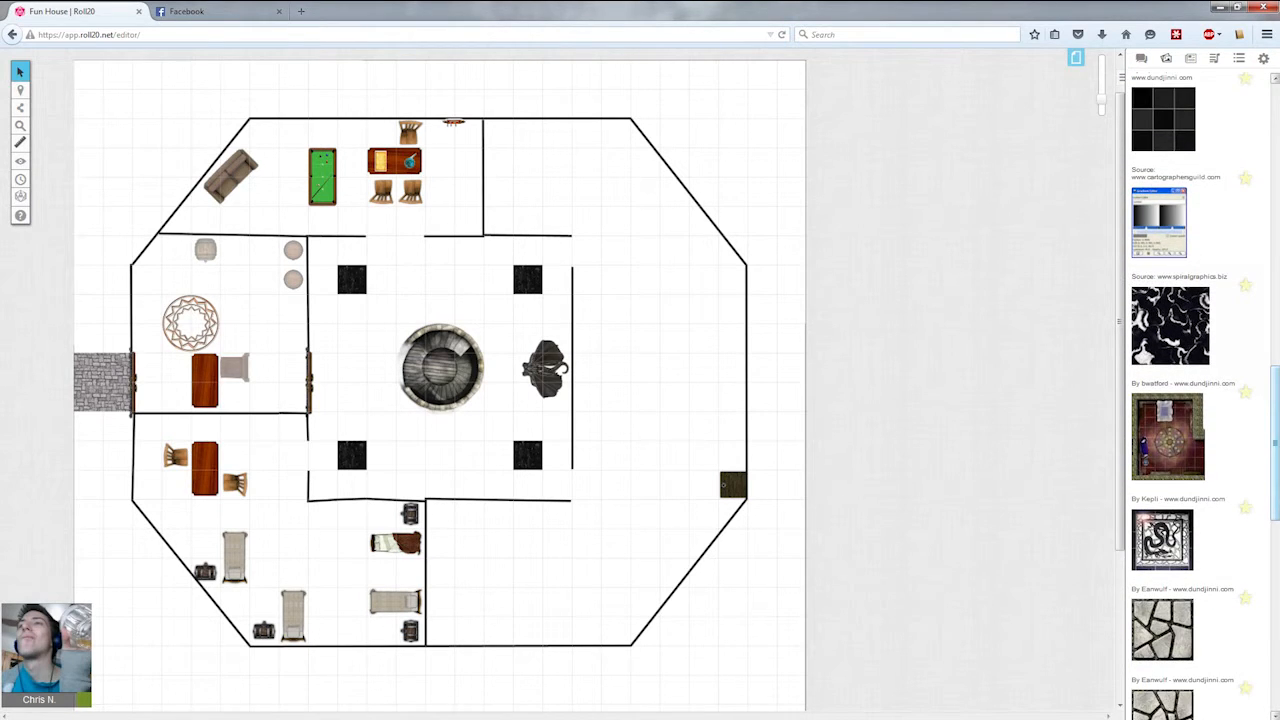
pyautogui.moveTo(1275, 443); pyautogui.dragTo(1275, 160)
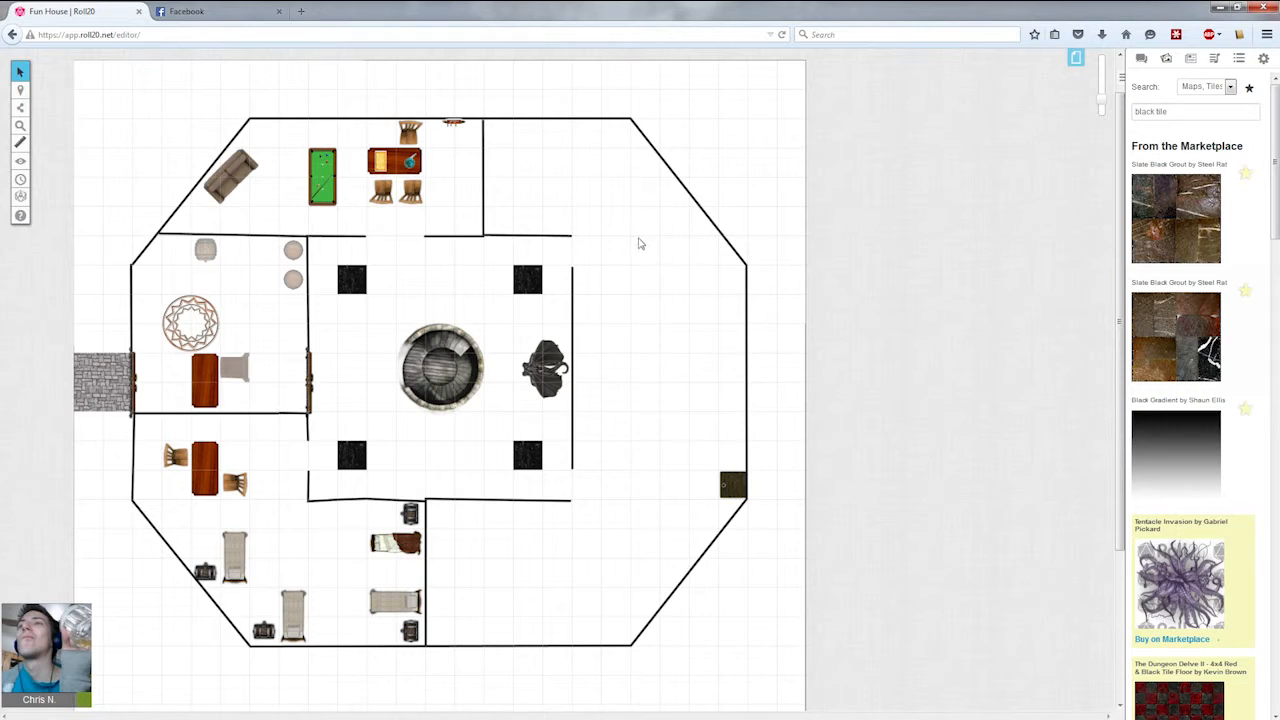
pyautogui.moveTo(649, 256); pyautogui.dragTo(638, 482)
pyautogui.moveTo(701, 301); pyautogui.dragTo(693, 471)
pyautogui.moveTo(689, 259); pyautogui.dragTo(650, 440)
pyautogui.moveTo(653, 261); pyautogui.dragTo(601, 550)
pyautogui.moveTo(642, 298); pyautogui.dragTo(618, 584)
pyautogui.tripleClick(1186, 112)
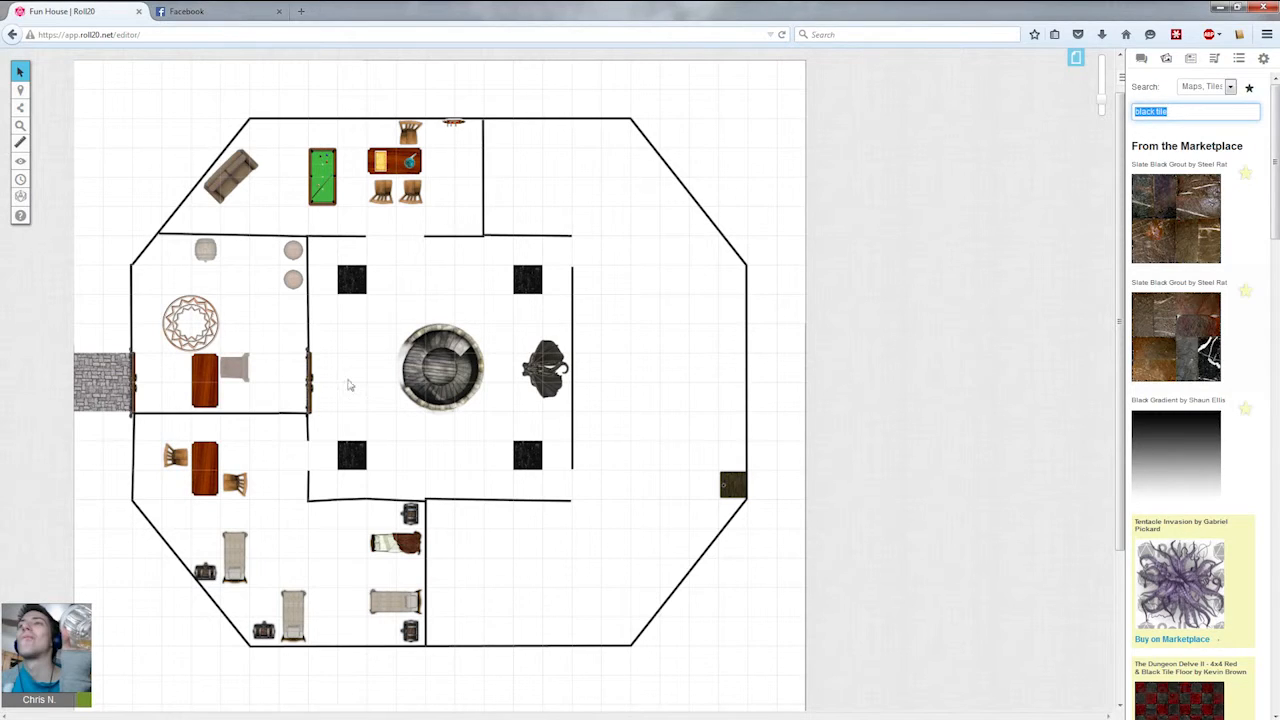
# Copy the central room's west door and place the copy horizontally in the north wall of the central room.
pyautogui.click(309, 379)
pyautogui.hotkey('ctrl', 'c')
pyautogui.hotkey('ctrl', 'v')
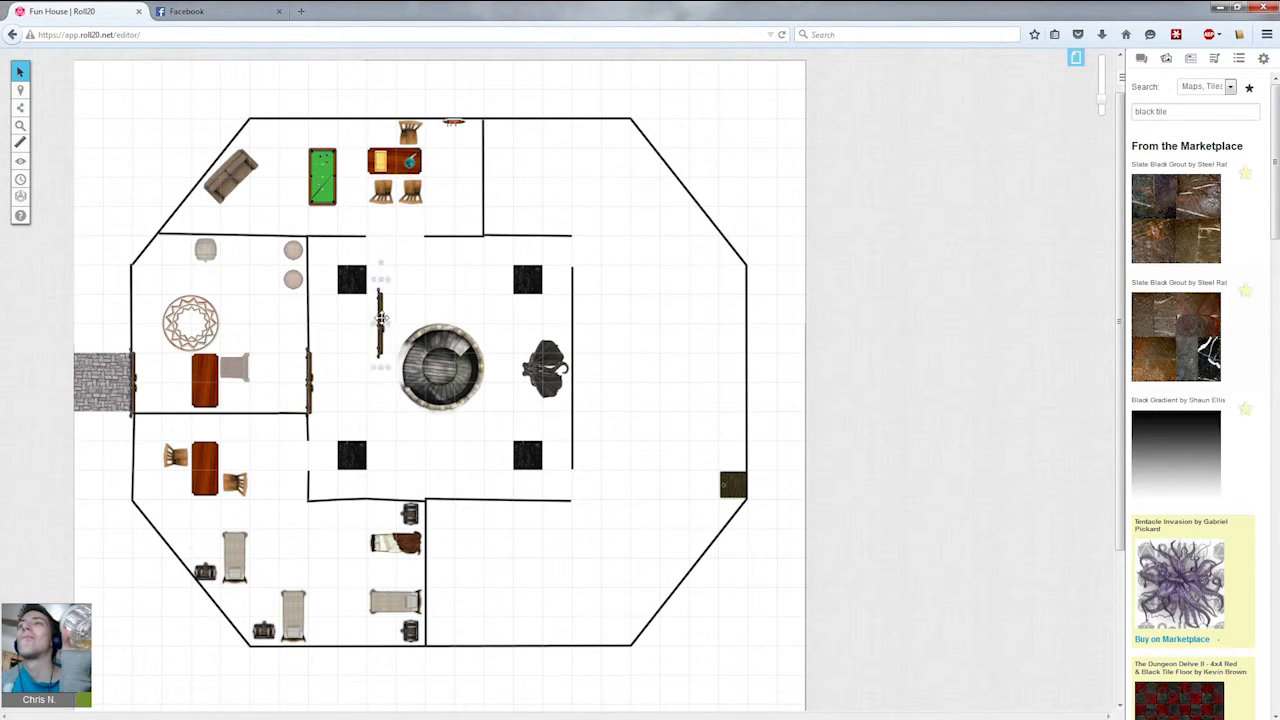
pyautogui.moveTo(384, 338); pyautogui.dragTo(384, 257)
pyautogui.moveTo(374, 189); pyautogui.dragTo(419, 238)
pyautogui.click(752, 231)
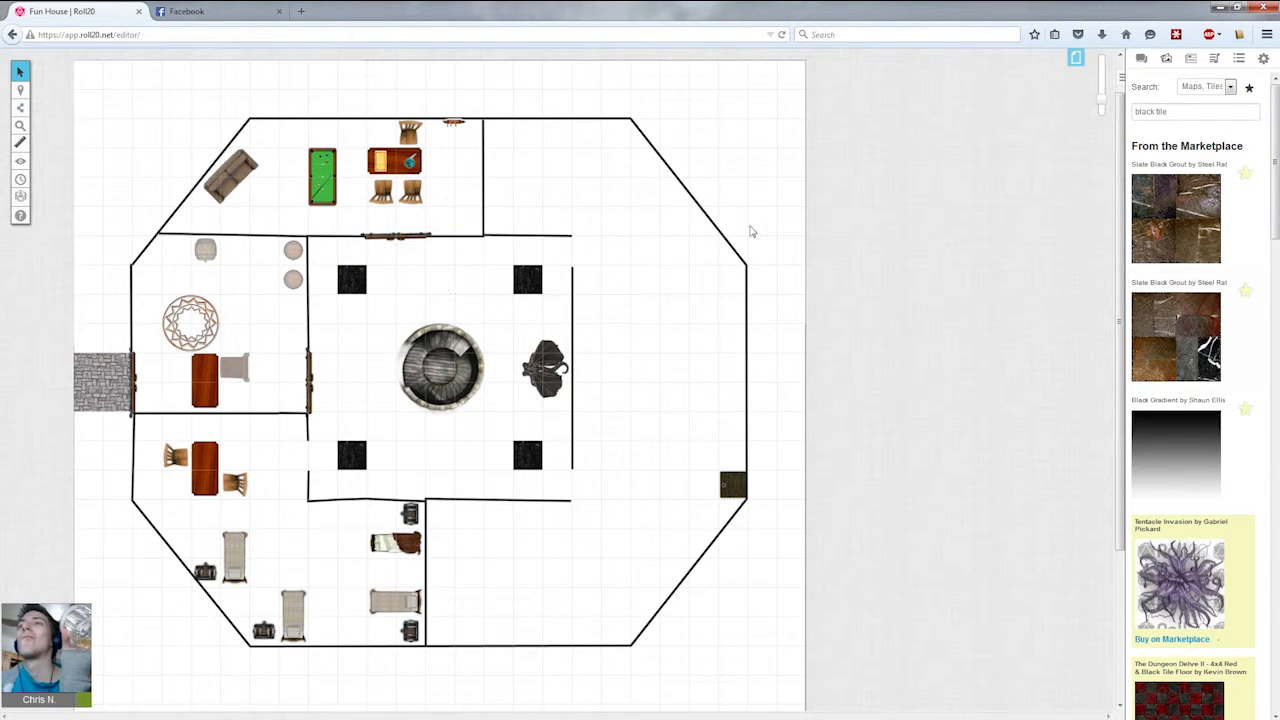
# Search the art library for door and browse the results.
pyautogui.moveTo(1209, 111); pyautogui.dragTo(1076, 117)
pyautogui.write('d')
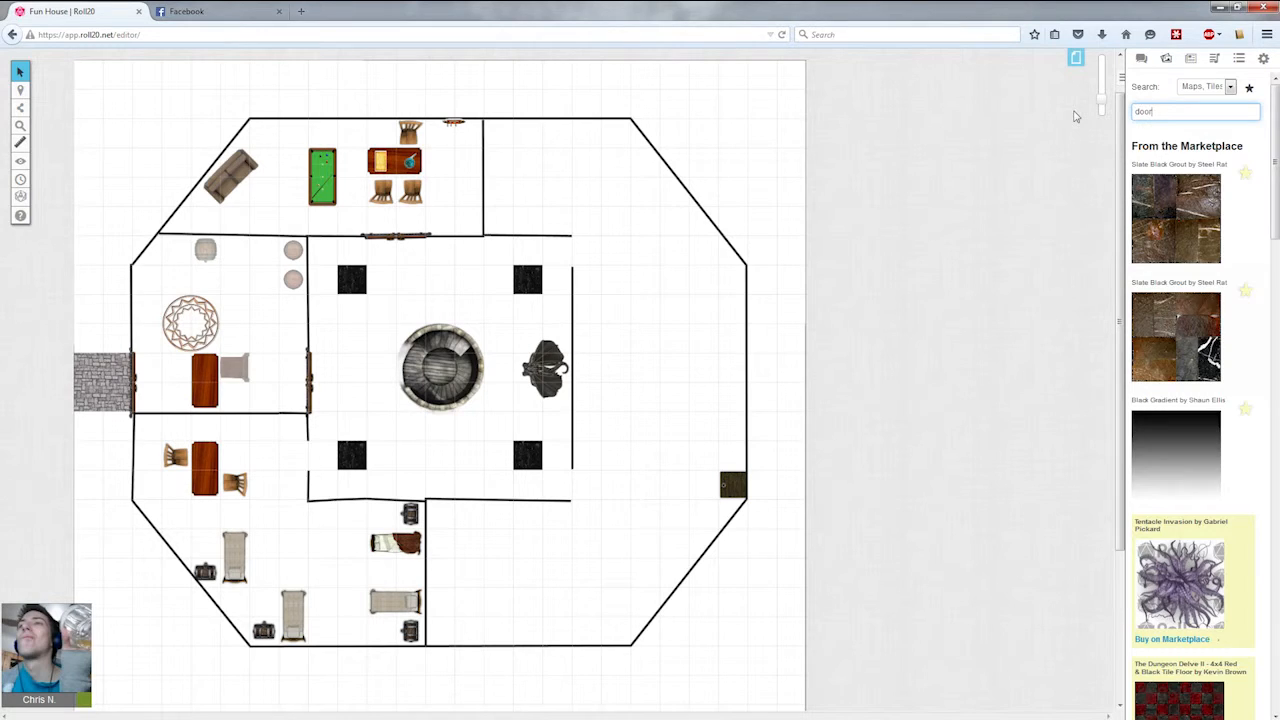
pyautogui.write('oor')
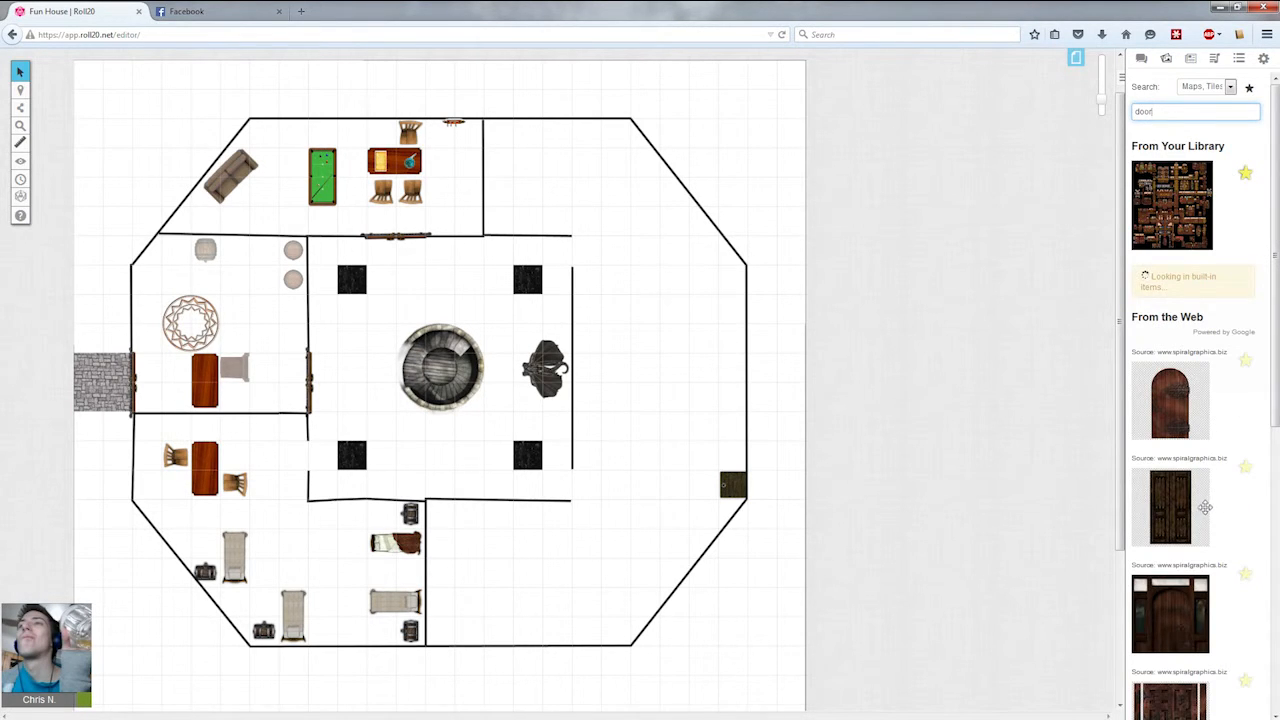
pyautogui.scroll(-3, 1222, 476)
pyautogui.scroll(-10, 1222, 476)
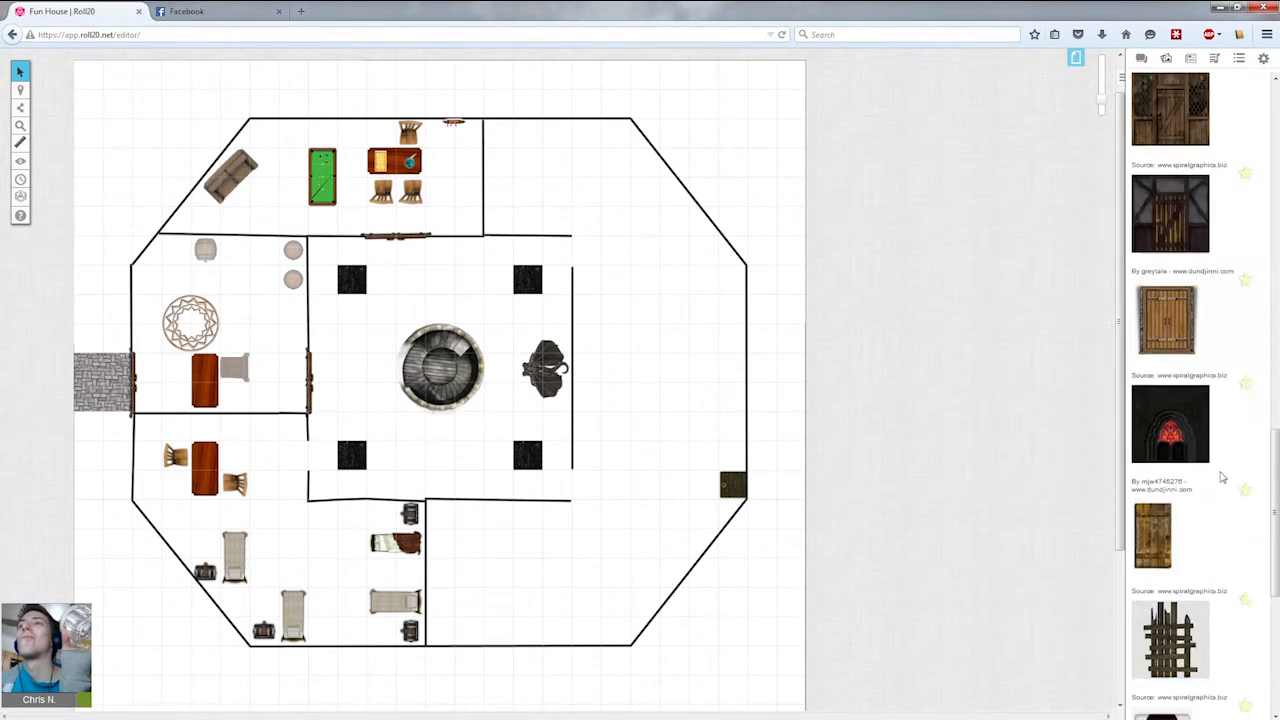
pyautogui.scroll(-10, 1222, 478)
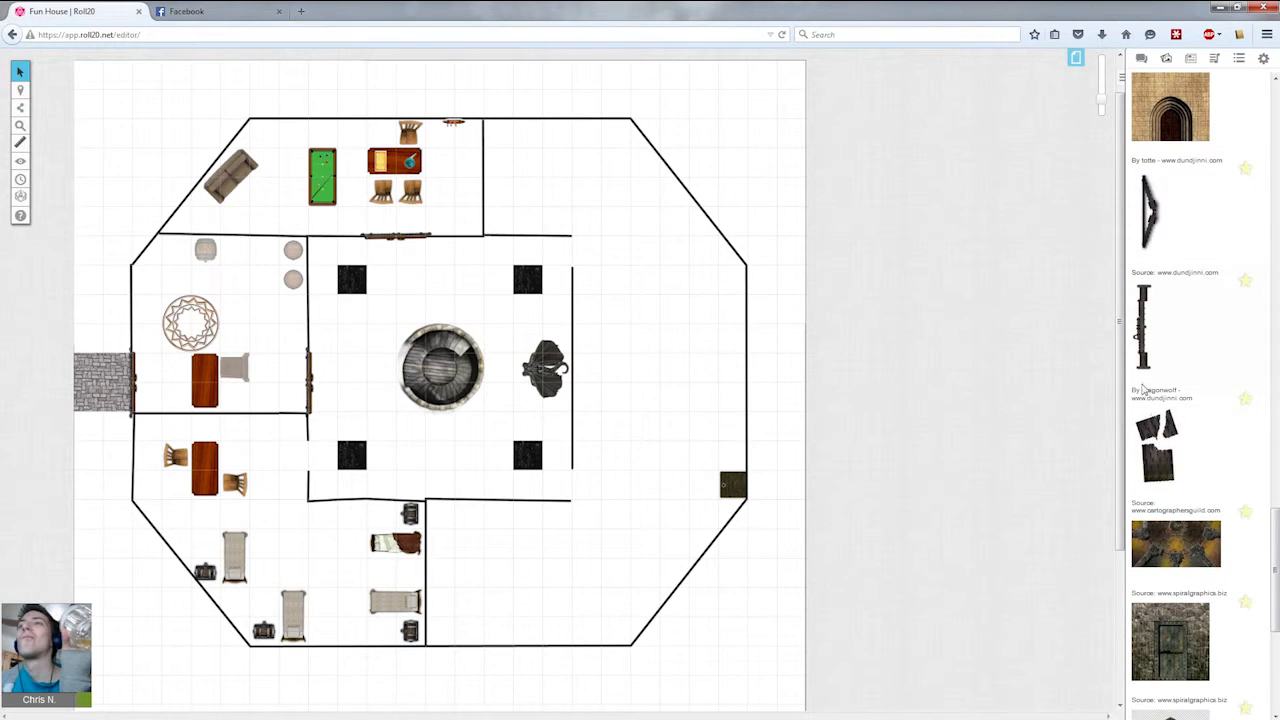
pyautogui.scroll(-5, 1146, 384)
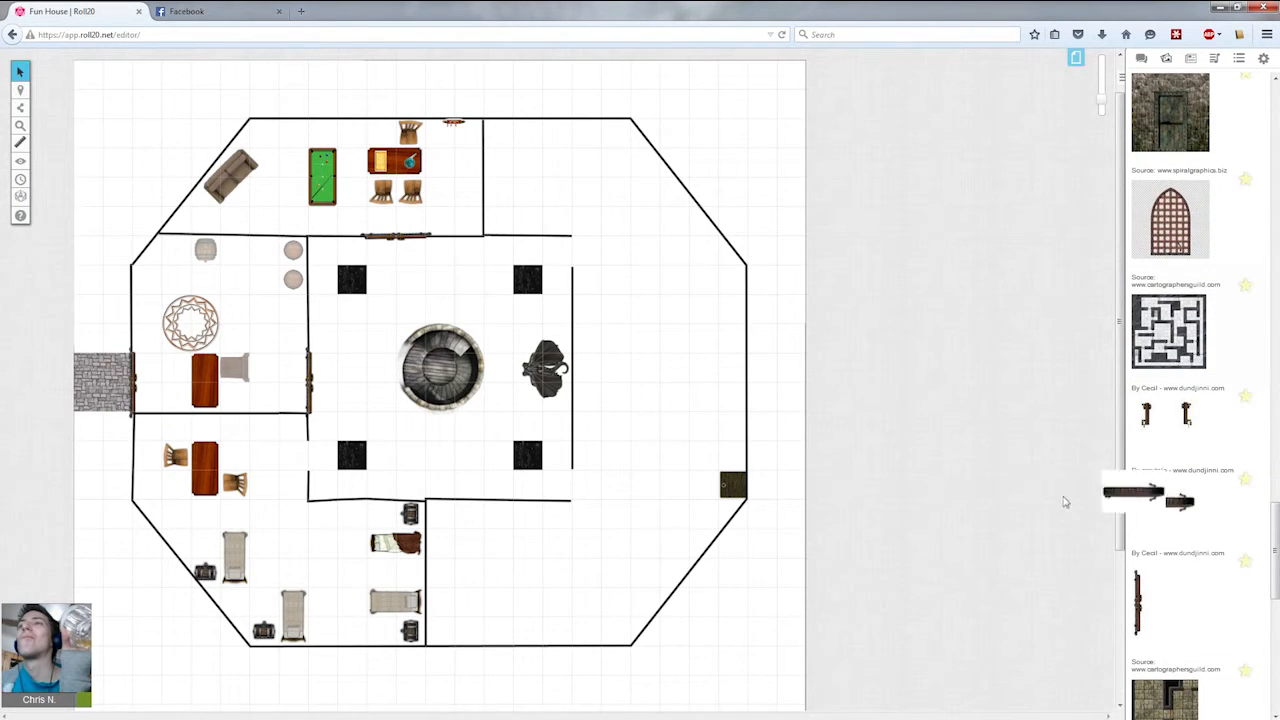
# Place narrow doors at the north and south ends of the central room's east wall.
pyautogui.moveTo(531, 346); pyautogui.dragTo(570, 252)
pyautogui.press('alt')
pyautogui.click(608, 341)
pyautogui.click(574, 249)
pyautogui.hotkey('ctrl', 'c')
pyautogui.hotkey('ctrl', 'v')
pyautogui.click(611, 312)
pyautogui.moveTo(607, 315); pyautogui.dragTo(620, 489)
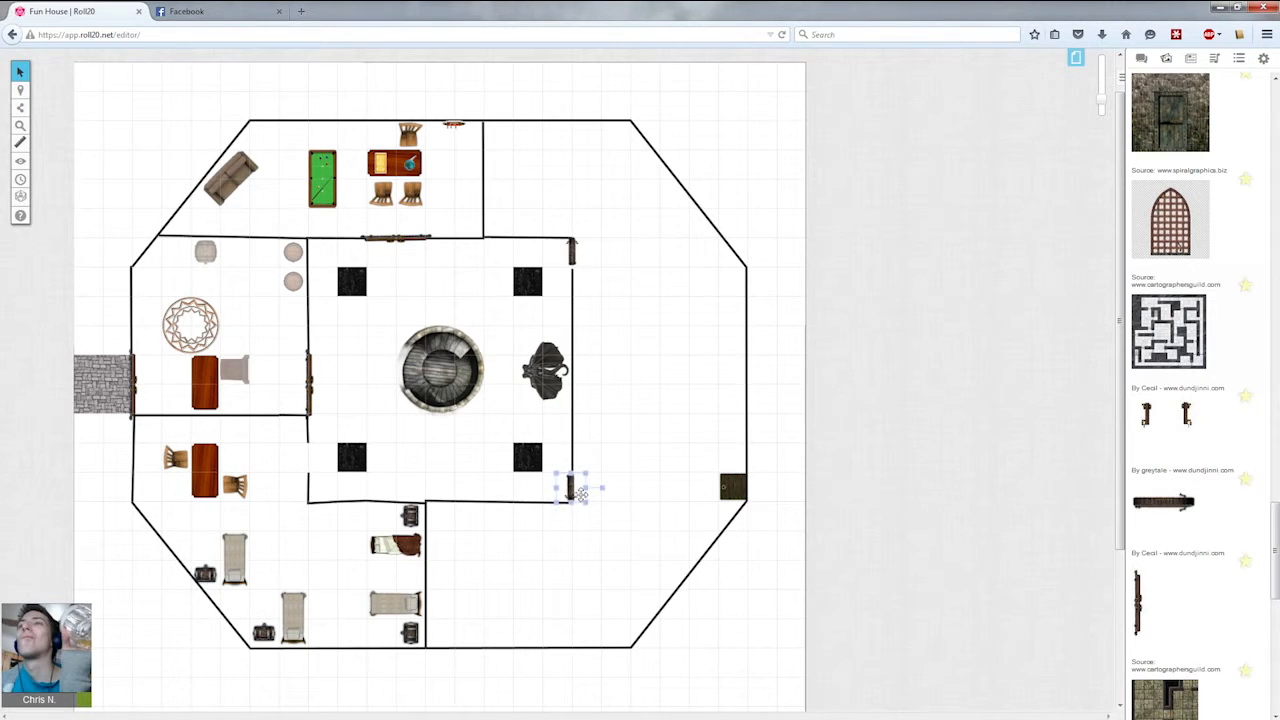
# Paste another narrow door at the south end of the central room's west wall.
pyautogui.click(573, 490)
pyautogui.hotkey('ctrl', 'v')
pyautogui.moveTo(470, 468); pyautogui.dragTo(312, 458)
pyautogui.press('alt')
pyautogui.click(423, 461)
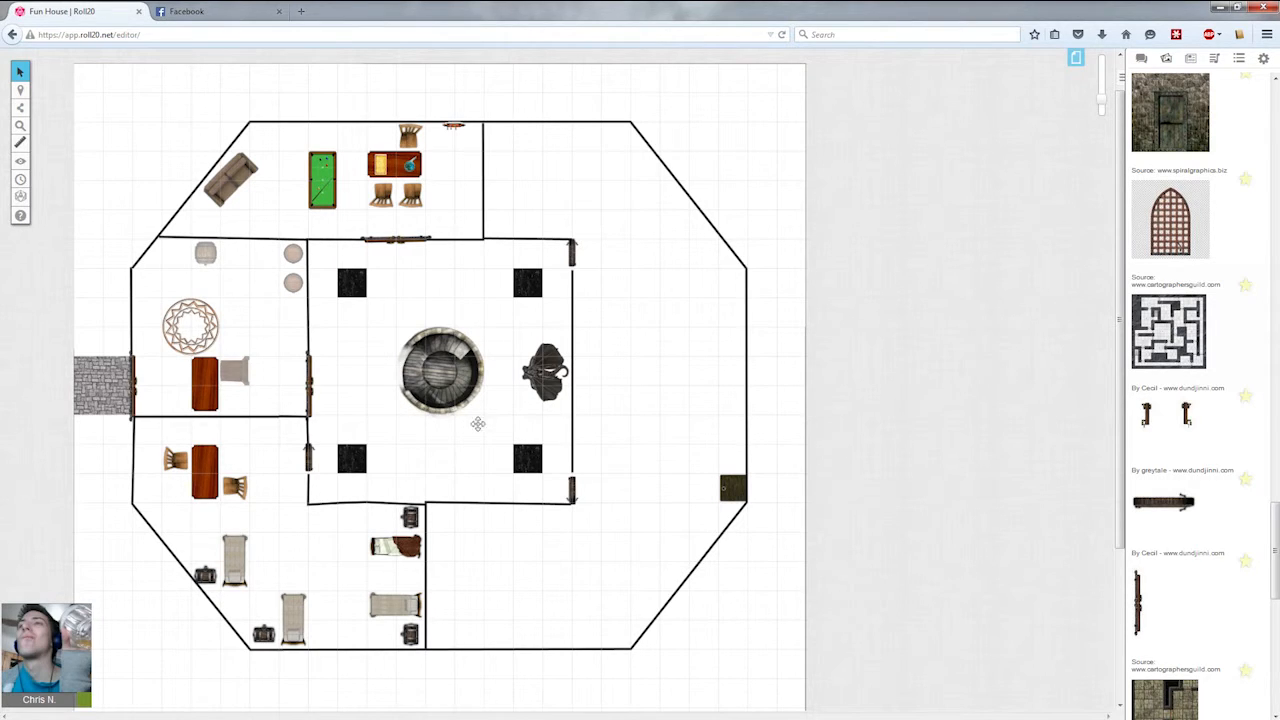
pyautogui.click(430, 358)
# Search the art library for barrel and place a round barrel in the tower's northeast room.
pyautogui.moveTo(1275, 543); pyautogui.dragTo(1275, 92)
pyautogui.click(1222, 110)
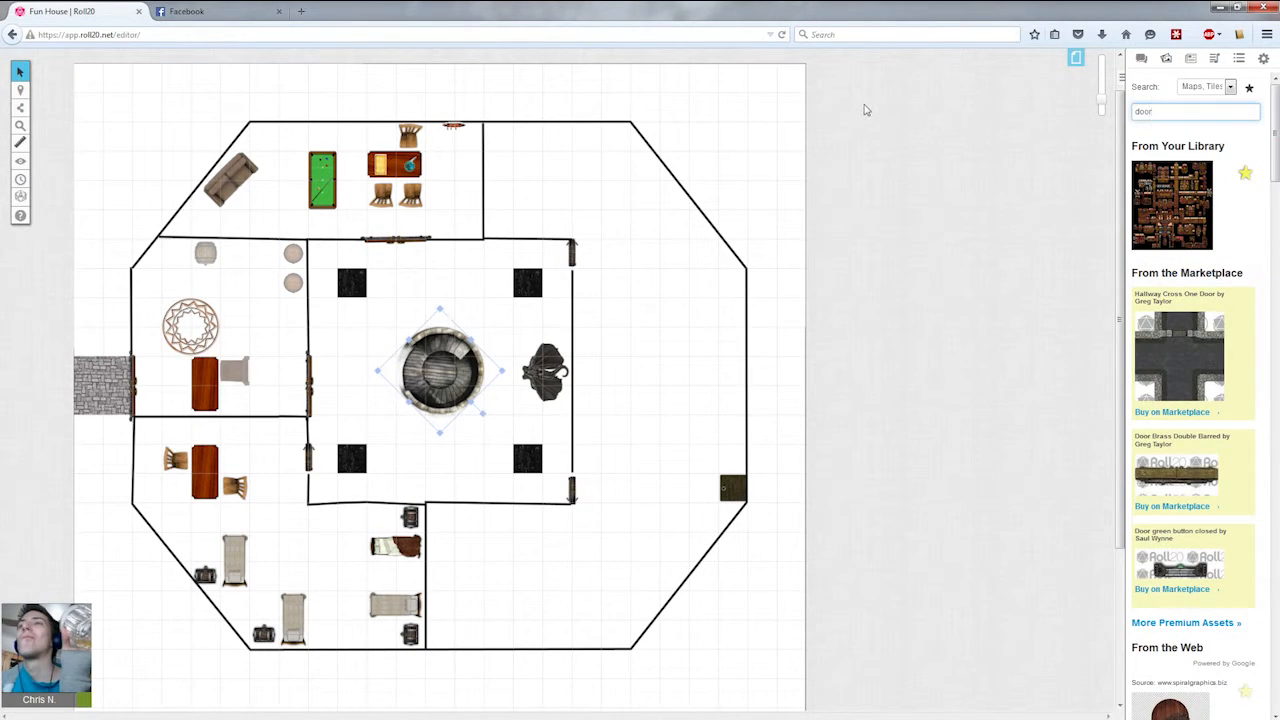
pyautogui.write('barrel')
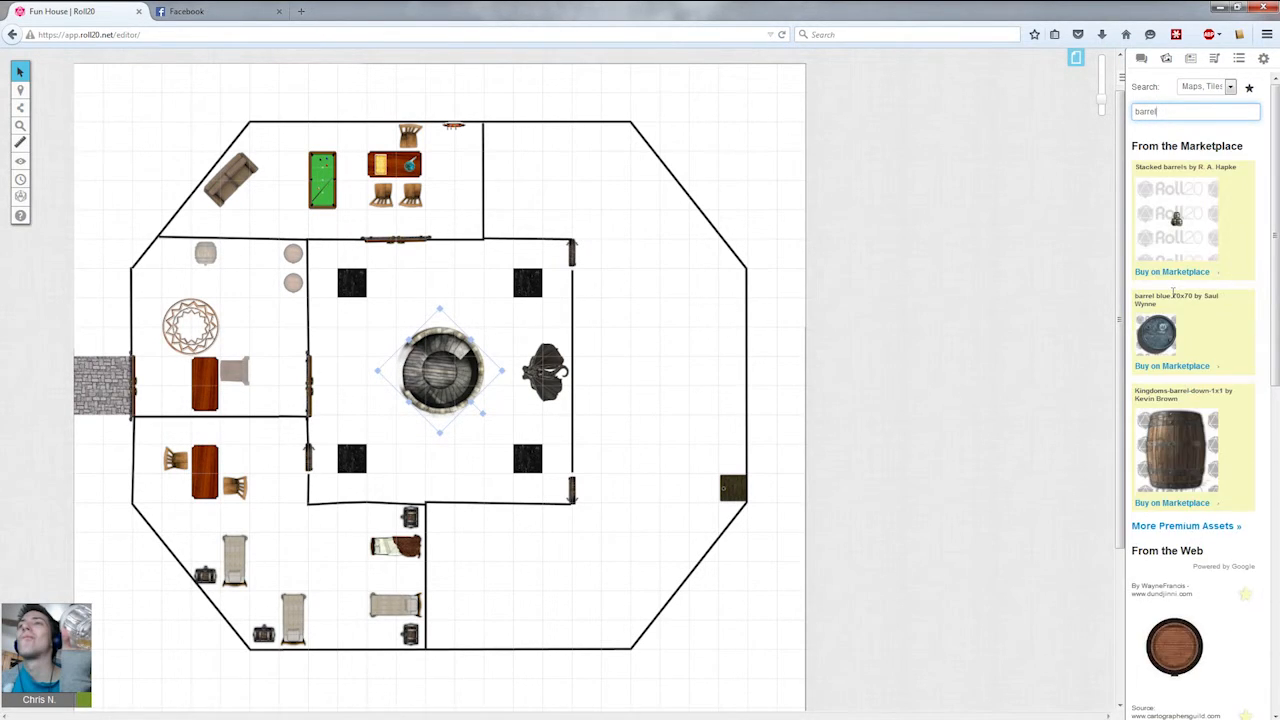
pyautogui.moveTo(24, 92)
pyautogui.click(74, 87)
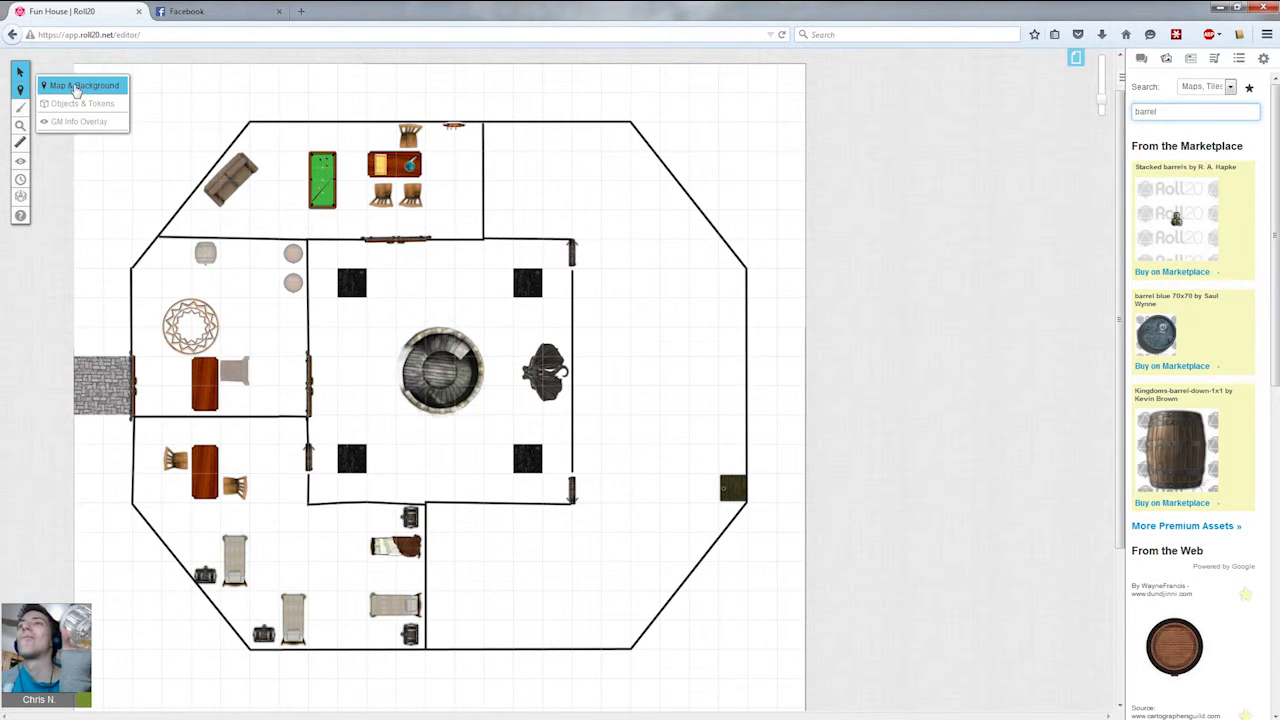
pyautogui.moveTo(1196, 650); pyautogui.dragTo(586, 76)
# Switch to the objects and tokens layer and arrange three barrels in the northeast corner and three beside the east door.
pyautogui.scroll(-1, 831, 357)
pyautogui.moveTo(20, 94)
pyautogui.click(70, 103)
pyautogui.click(703, 193)
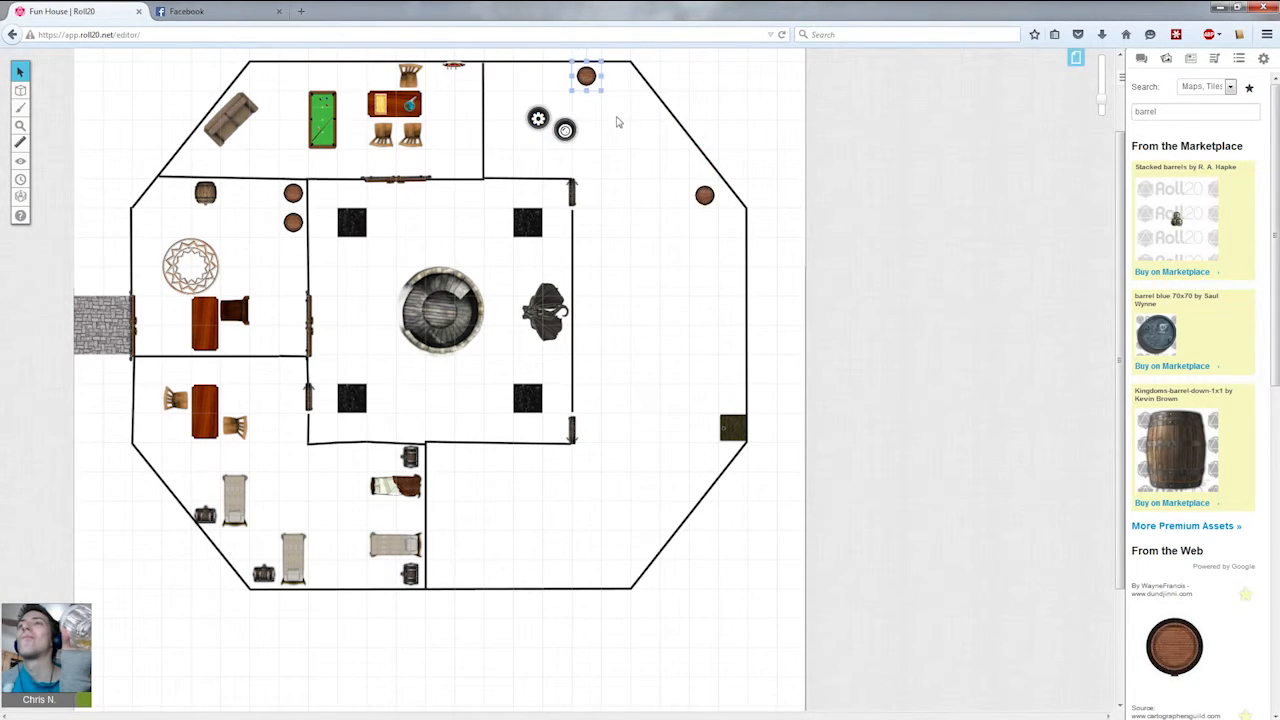
pyautogui.moveTo(690, 195); pyautogui.dragTo(615, 78)
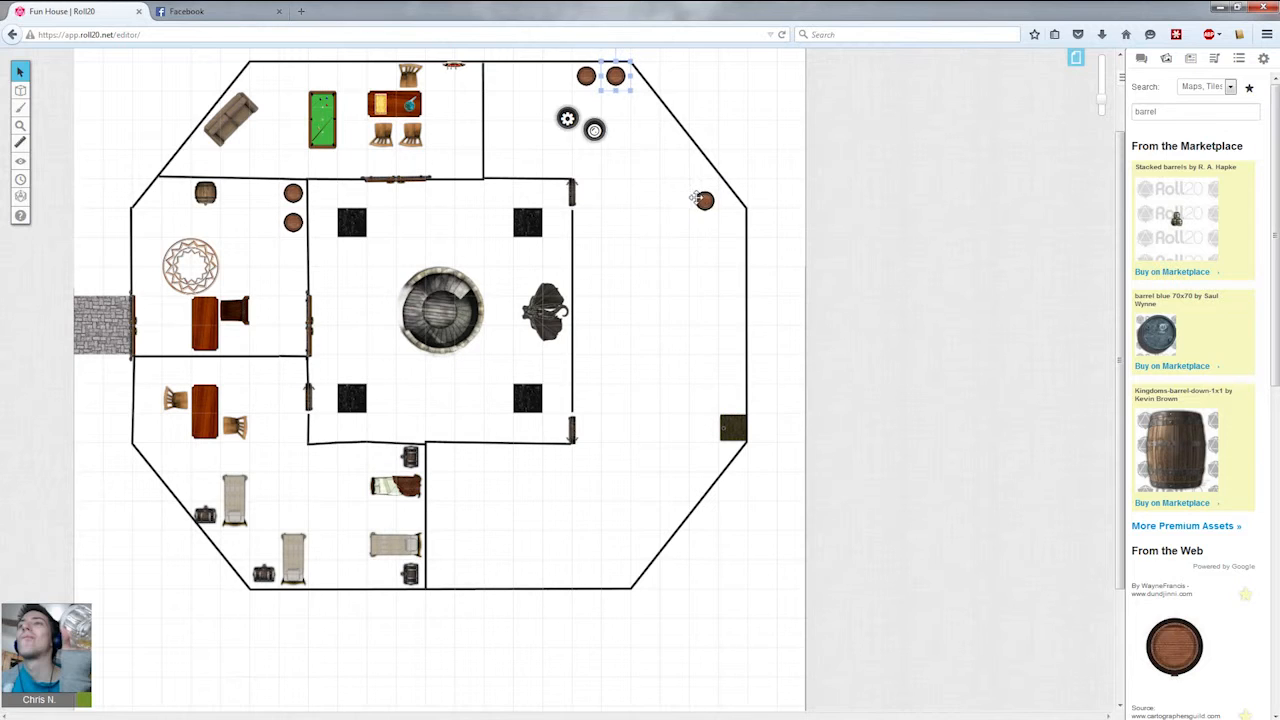
pyautogui.moveTo(694, 197); pyautogui.dragTo(615, 104)
pyautogui.moveTo(694, 210); pyautogui.dragTo(703, 392)
pyautogui.moveTo(693, 198); pyautogui.dragTo(674, 457)
pyautogui.moveTo(692, 199); pyautogui.dragTo(703, 457)
# Search the art library for crate and browse the results.
pyautogui.scroll(-1, 1259, 631)
pyautogui.moveTo(1187, 85); pyautogui.dragTo(901, 80)
pyautogui.write('care')
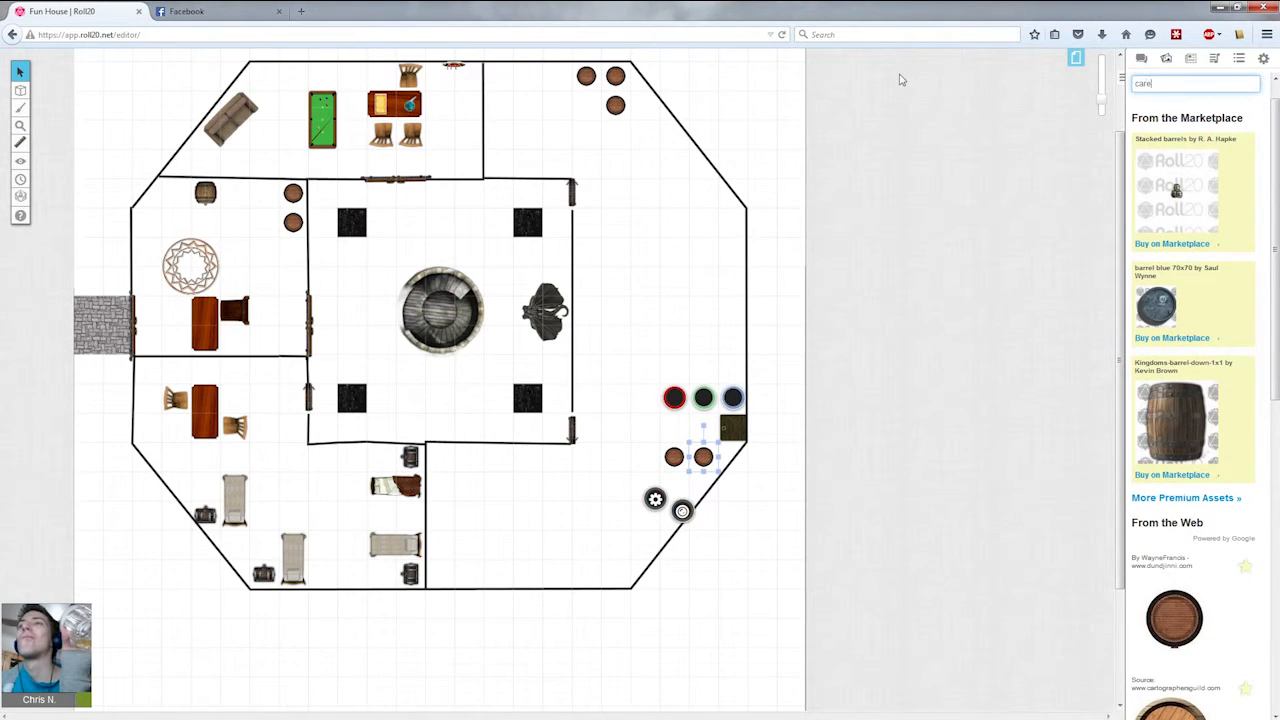
pyautogui.press('Return')
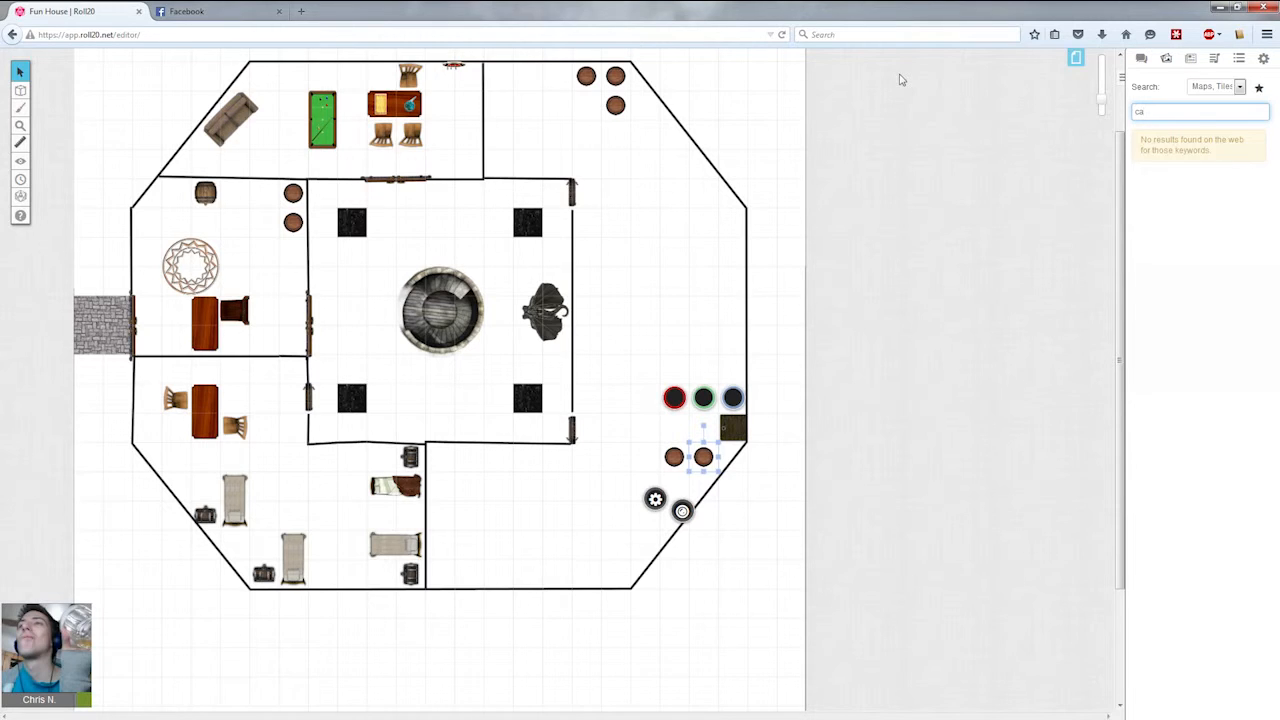
pyautogui.press('BackSpace')
pyautogui.write('rate')
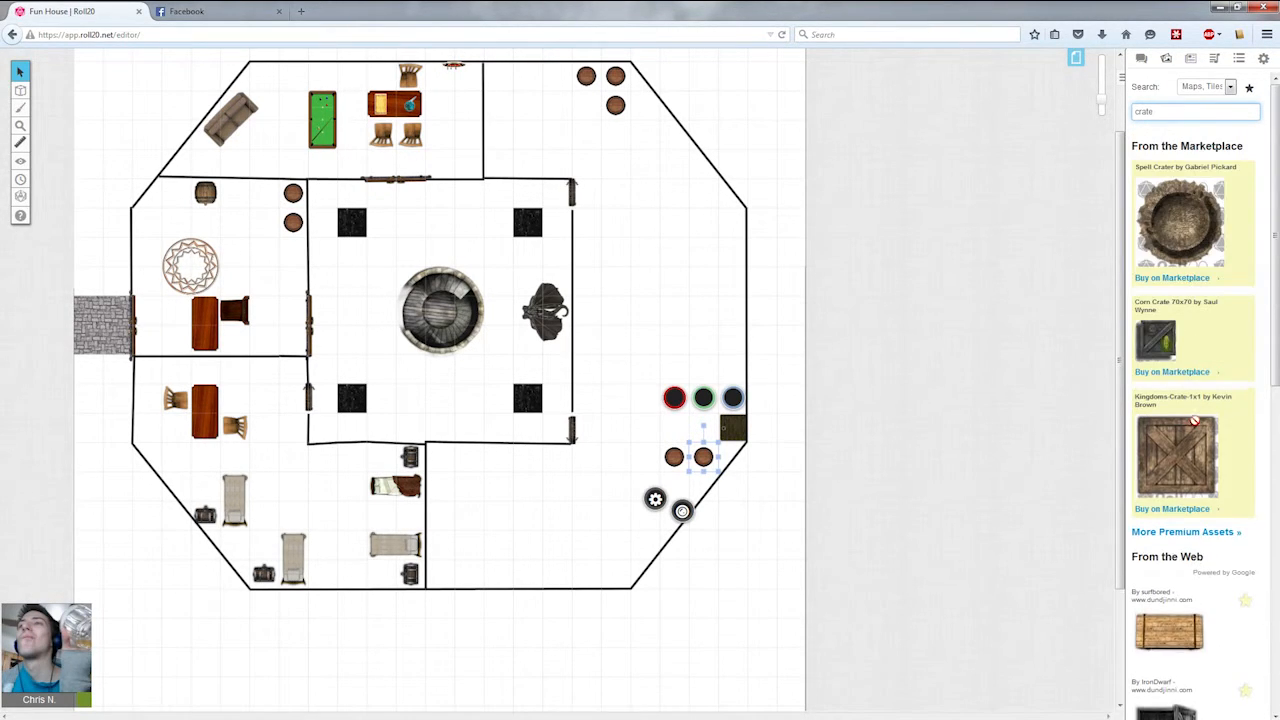
pyautogui.scroll(-3, 1160, 460)
# Place a dark crate in the southeast room and a wooden crate beside the east door.
pyautogui.moveTo(1167, 513); pyautogui.dragTo(642, 528)
pyautogui.click(1048, 460)
pyautogui.moveTo(1190, 417); pyautogui.dragTo(705, 430)
pyautogui.click(766, 376)
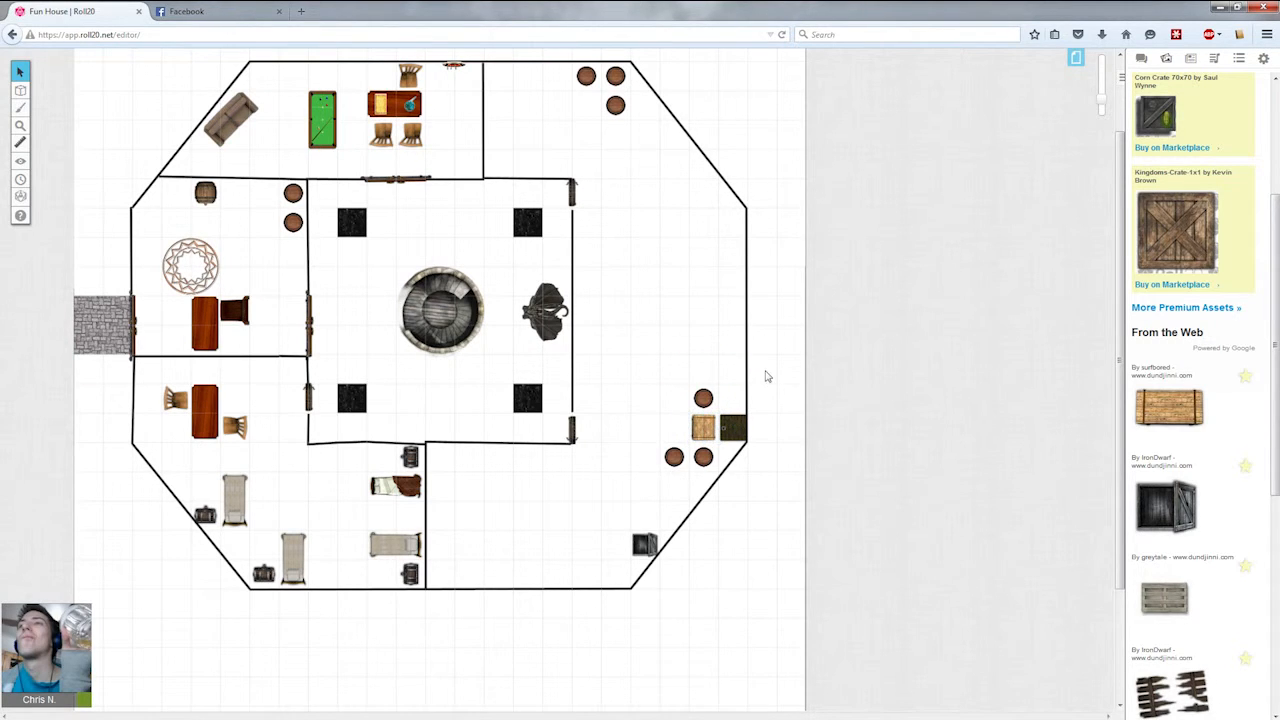
# Paste another wooden crate beside the east door, just above the dark crate.
pyautogui.hotkey('ctrl', 'v')
pyautogui.moveTo(765, 360); pyautogui.dragTo(721, 391)
pyautogui.click(807, 489)
# Scroll the crate results and place a pile of dark planks beside the dark crate in the southeast room.
pyautogui.scroll(-3, 1212, 517)
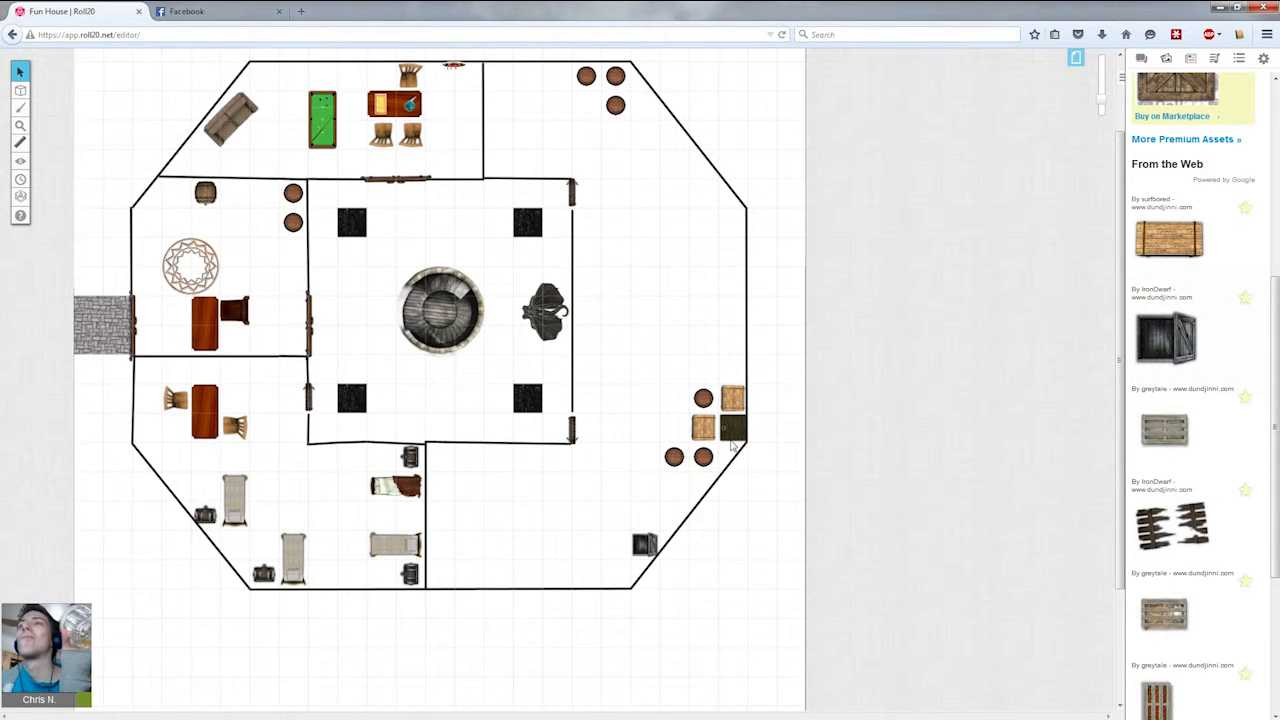
pyautogui.scroll(-4, 1234, 492)
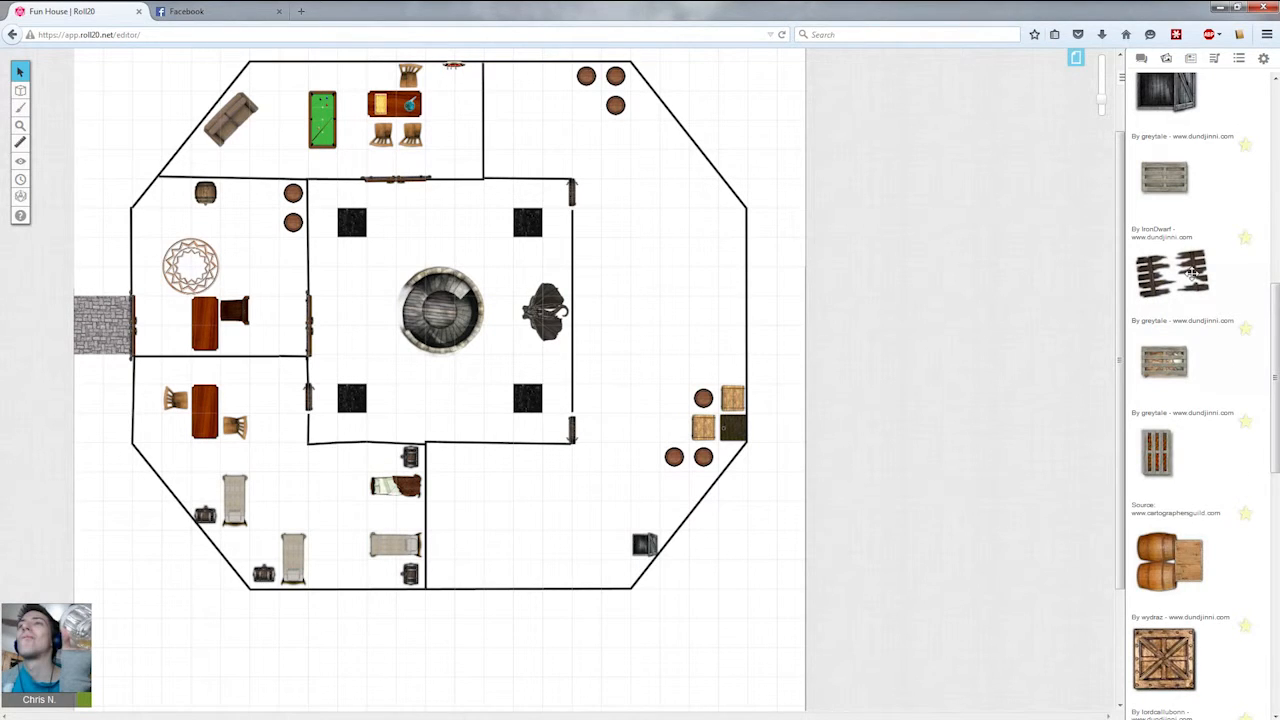
pyautogui.moveTo(1190, 270); pyautogui.dragTo(617, 578)
pyautogui.click(645, 544)
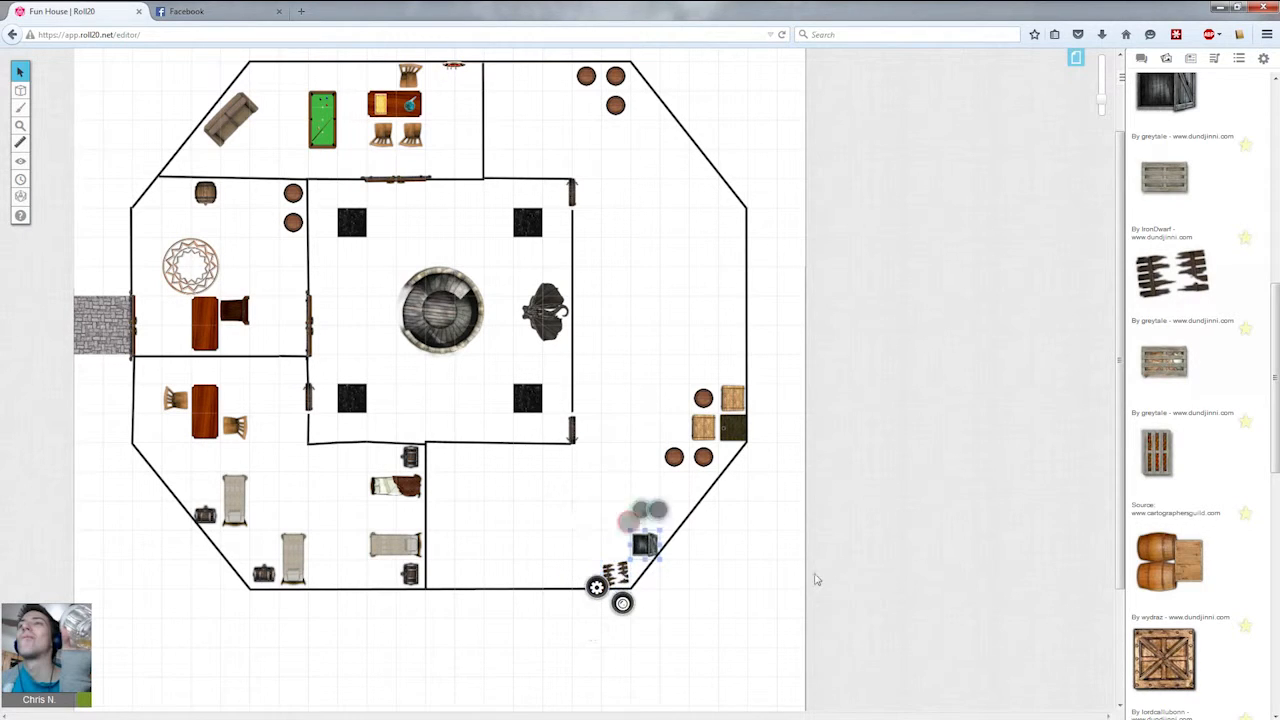
pyautogui.scroll(-3, 1250, 571)
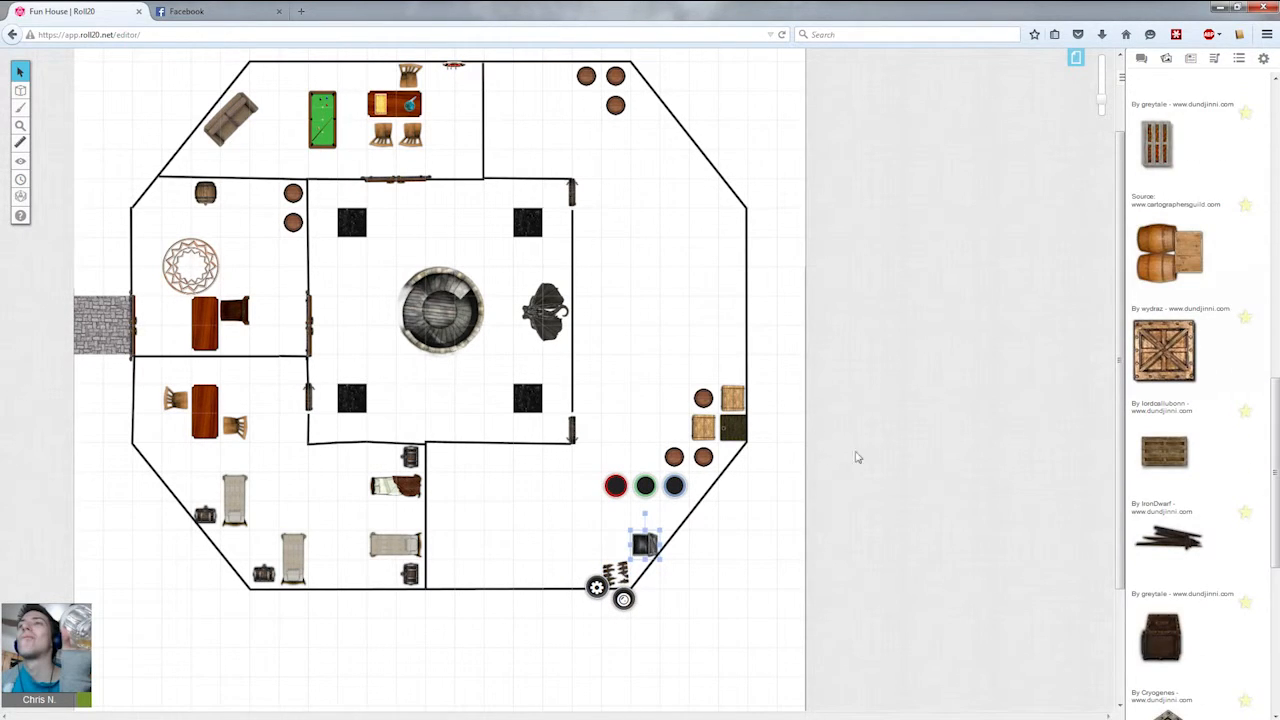
pyautogui.click(772, 564)
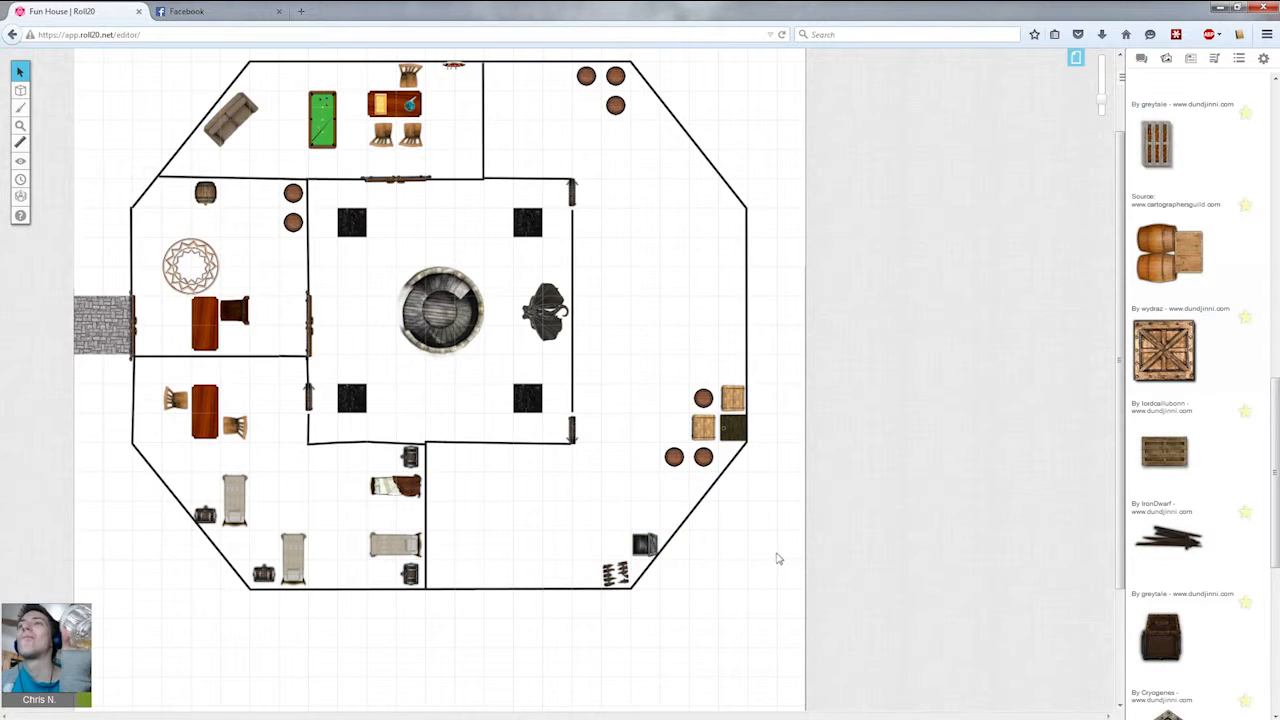
# Place a wooden pallet in the south room and paste copies to build a stacked pile of pallets.
pyautogui.scroll(-3, 1173, 432)
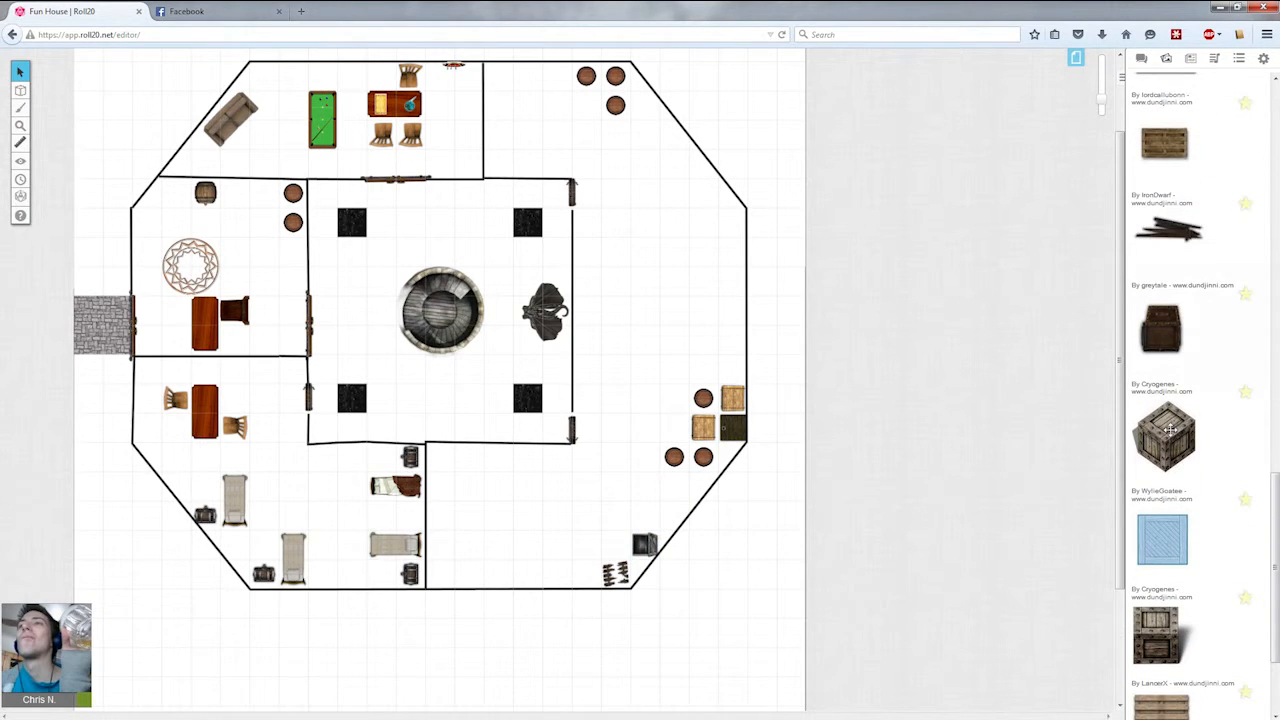
pyautogui.scroll(-4, 1169, 430)
pyautogui.scroll(-1, 1182, 545)
pyautogui.moveTo(1176, 356); pyautogui.dragTo(486, 538)
pyautogui.click(560, 509)
pyautogui.hotkey('ctrl', 'v')
pyautogui.click(562, 558)
pyautogui.hotkey('ctrl', 'v')
pyautogui.moveTo(570, 514); pyautogui.dragTo(429, 568)
pyautogui.click(588, 550)
# Search the art library for shelf.
pyautogui.scroll(15, 1220, 90)
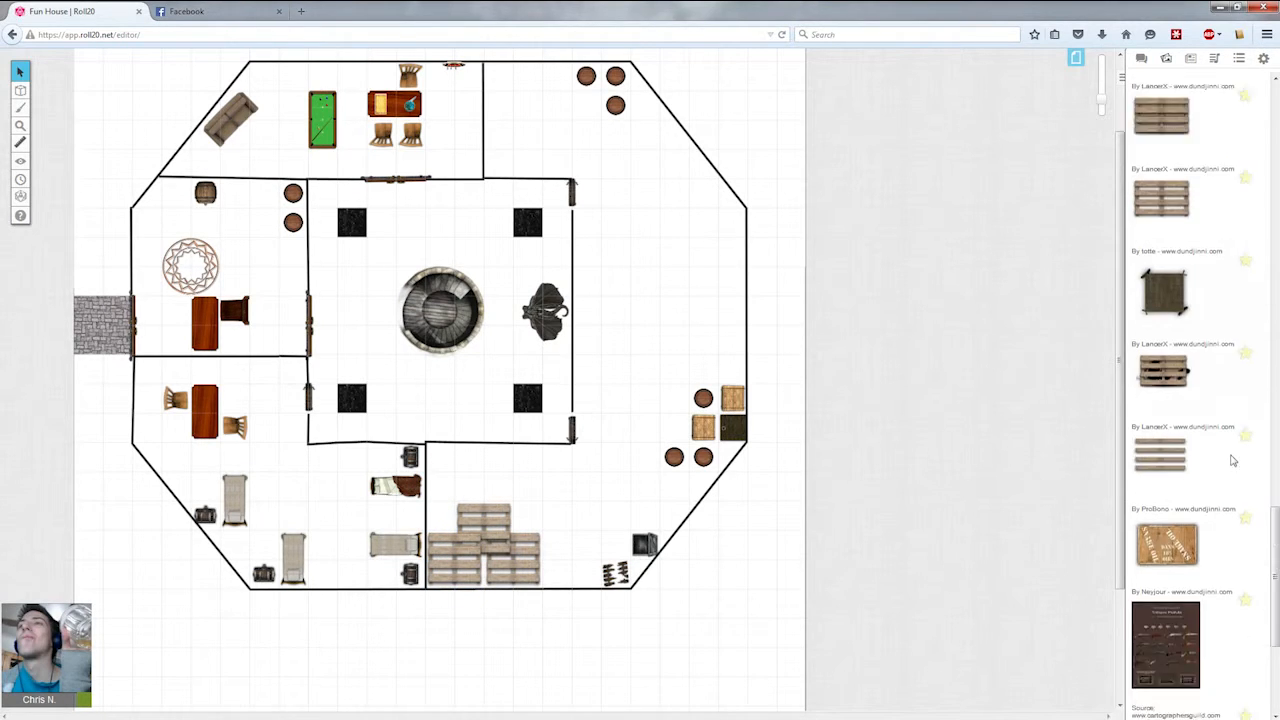
pyautogui.scroll(2, 1193, 91)
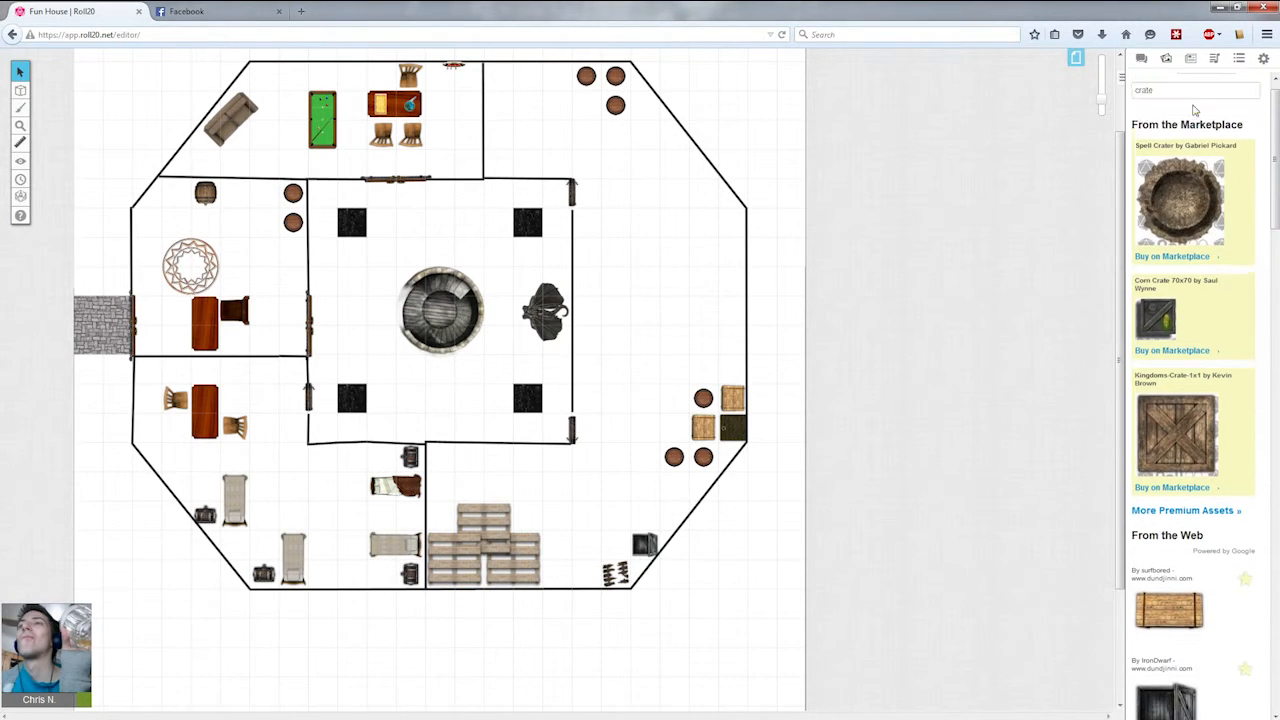
pyautogui.click(1193, 109)
pyautogui.write('shel')
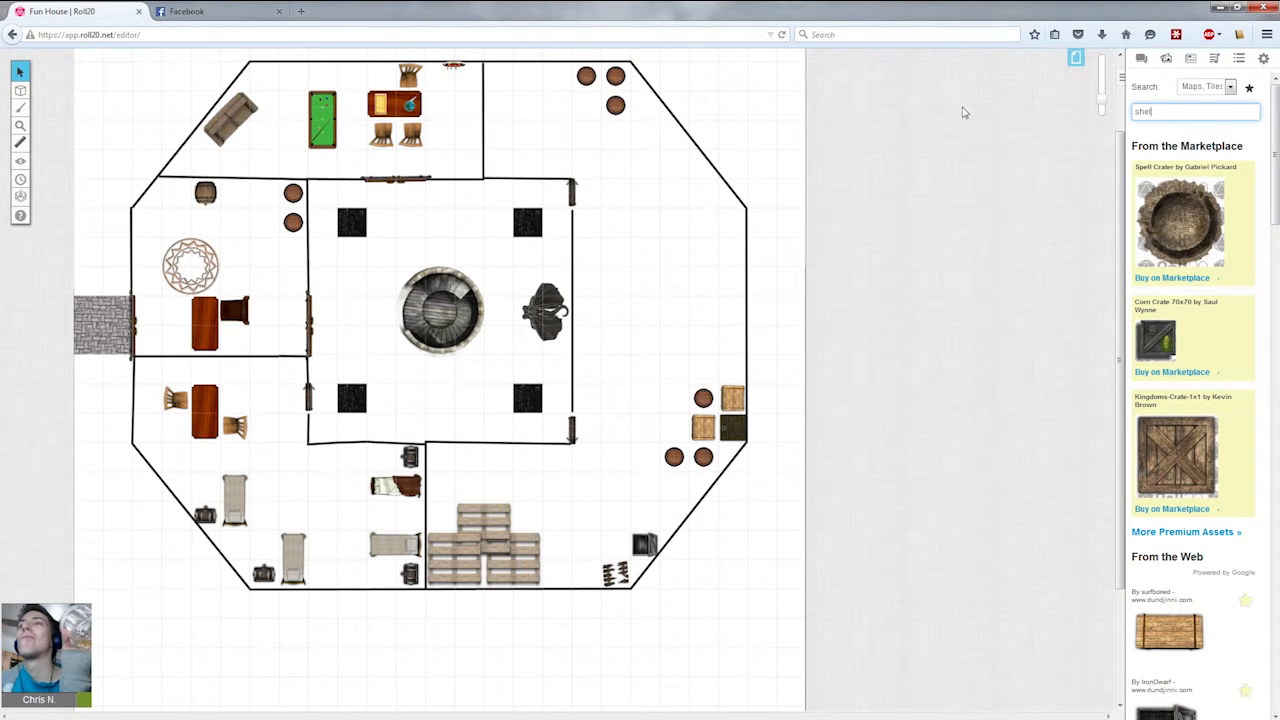
pyautogui.write('f')
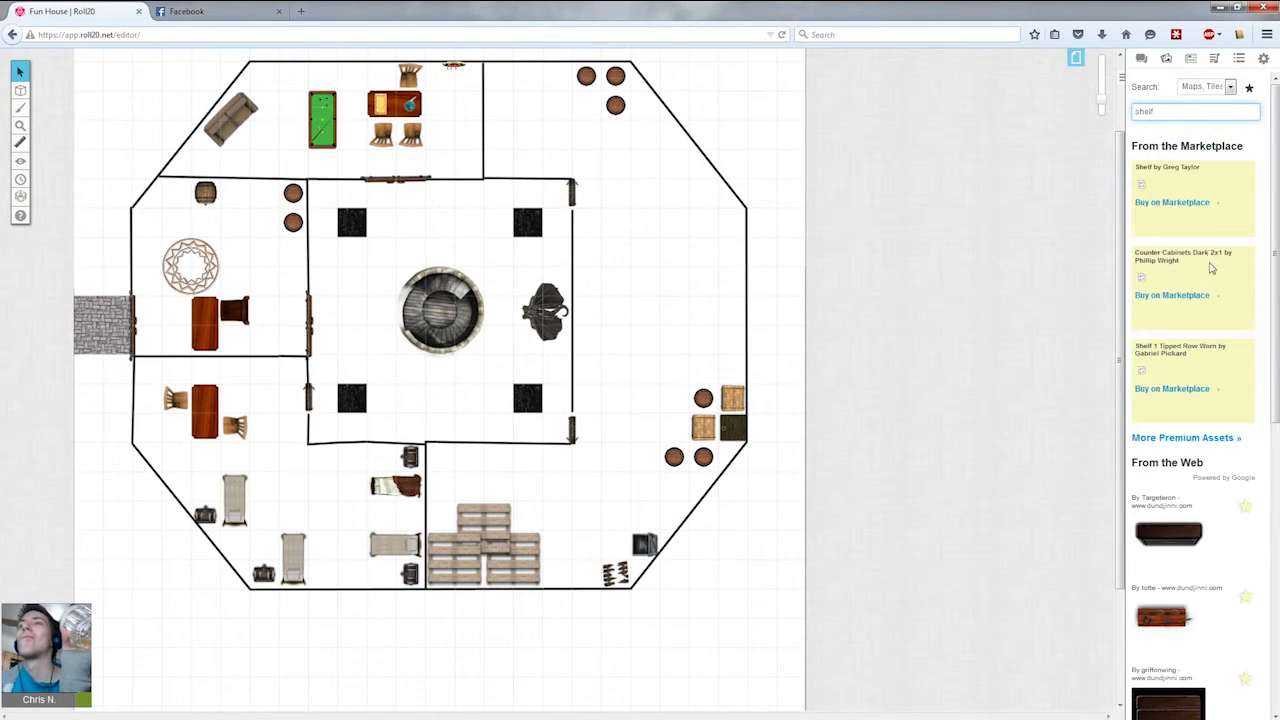
# Place a dark bookshelf in the east room and rotate it upright against the east wall.
pyautogui.scroll(-4, 1209, 300)
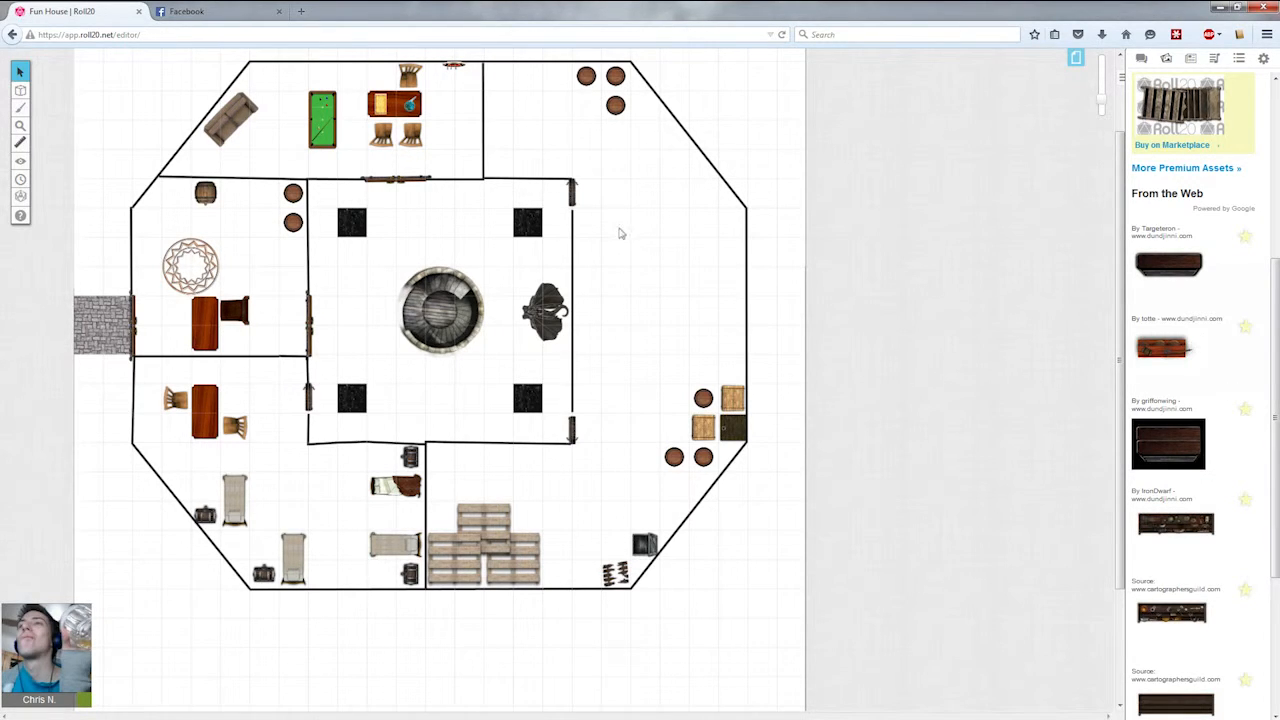
pyautogui.scroll(-1, 1224, 410)
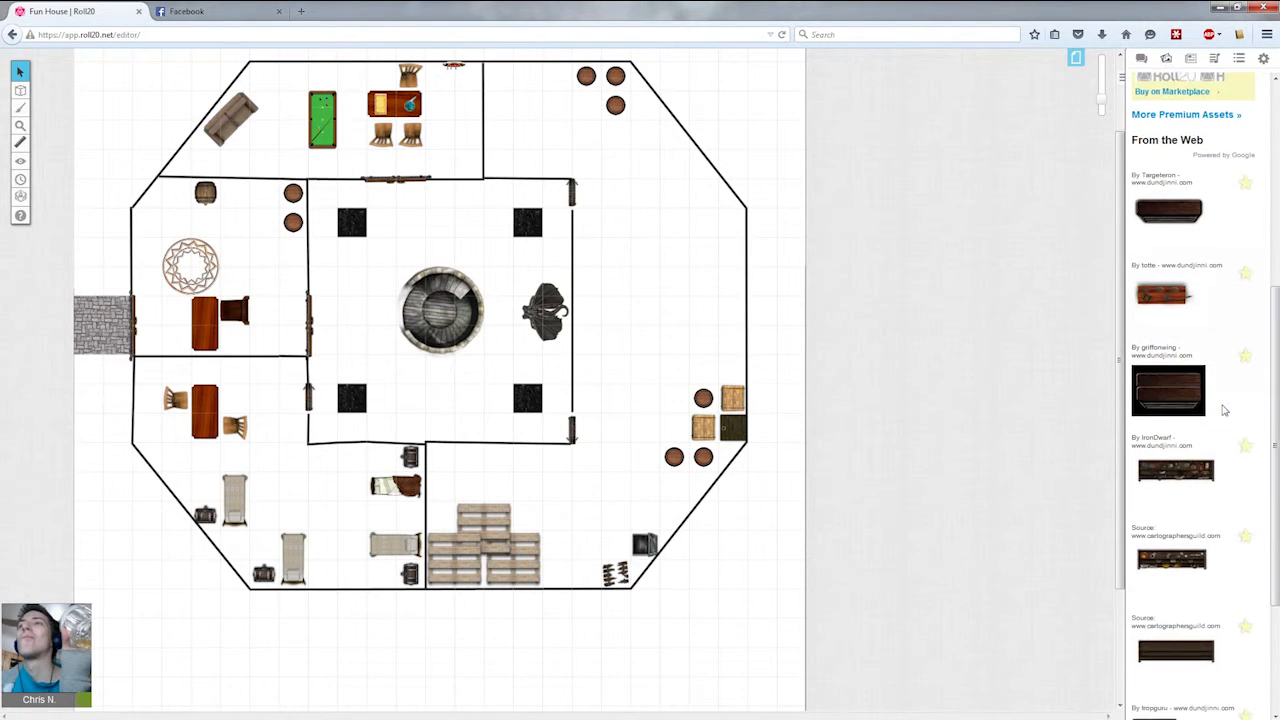
pyautogui.moveTo(1200, 462); pyautogui.dragTo(703, 221)
pyautogui.click(704, 221)
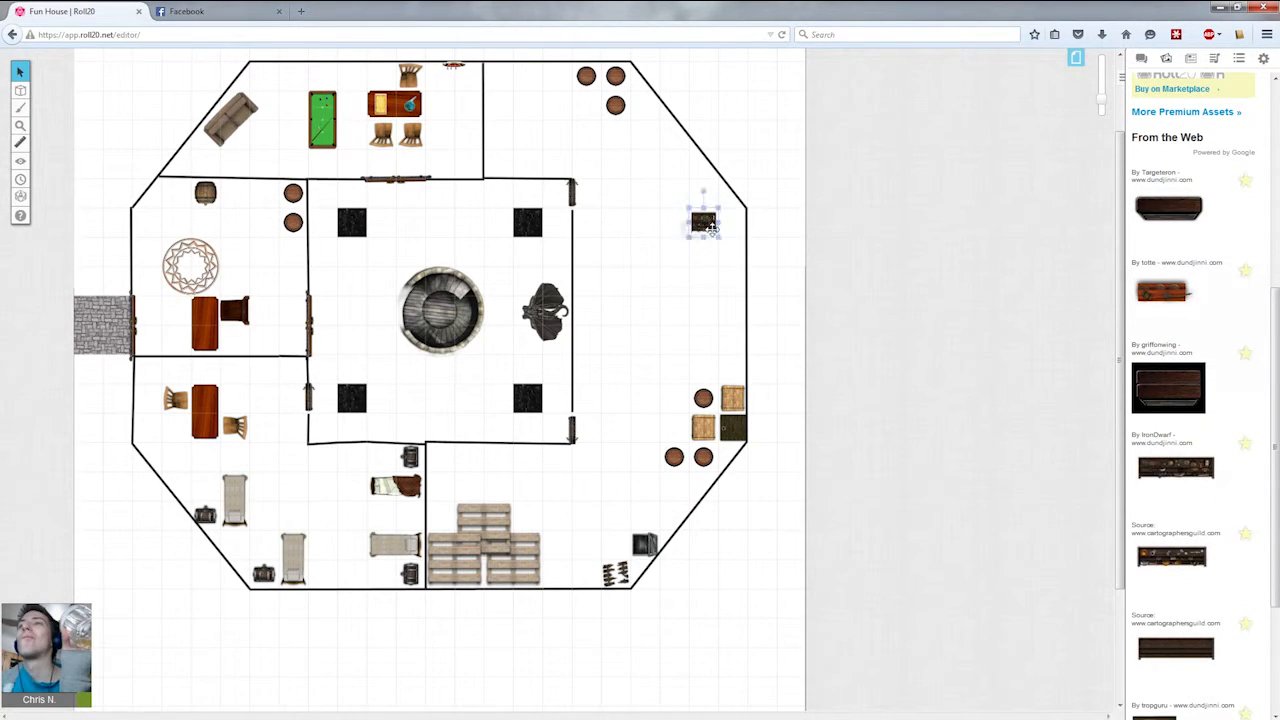
pyautogui.moveTo(718, 222); pyautogui.dragTo(750, 227)
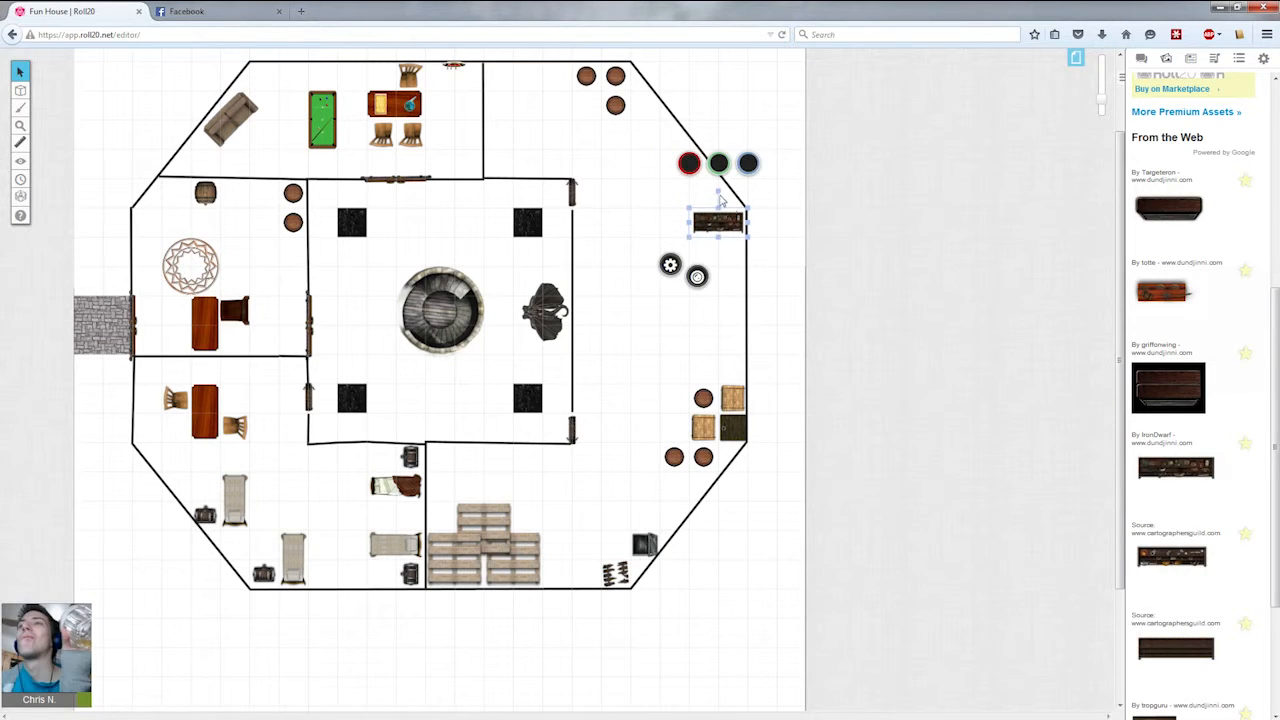
pyautogui.moveTo(689, 208); pyautogui.dragTo(762, 245)
pyautogui.click(782, 303)
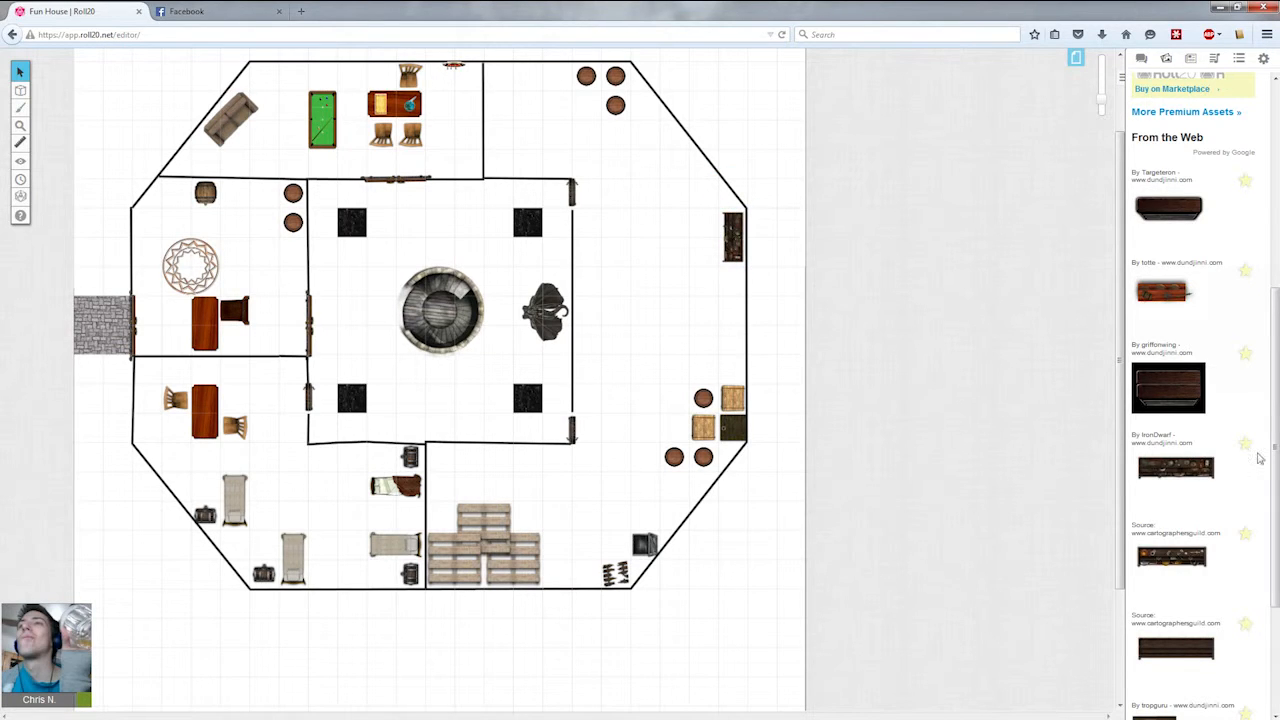
# Place an L-shaped cluttered workbench against the east wall just above the barrels.
pyautogui.scroll(-5, 1259, 458)
pyautogui.scroll(-4, 1259, 458)
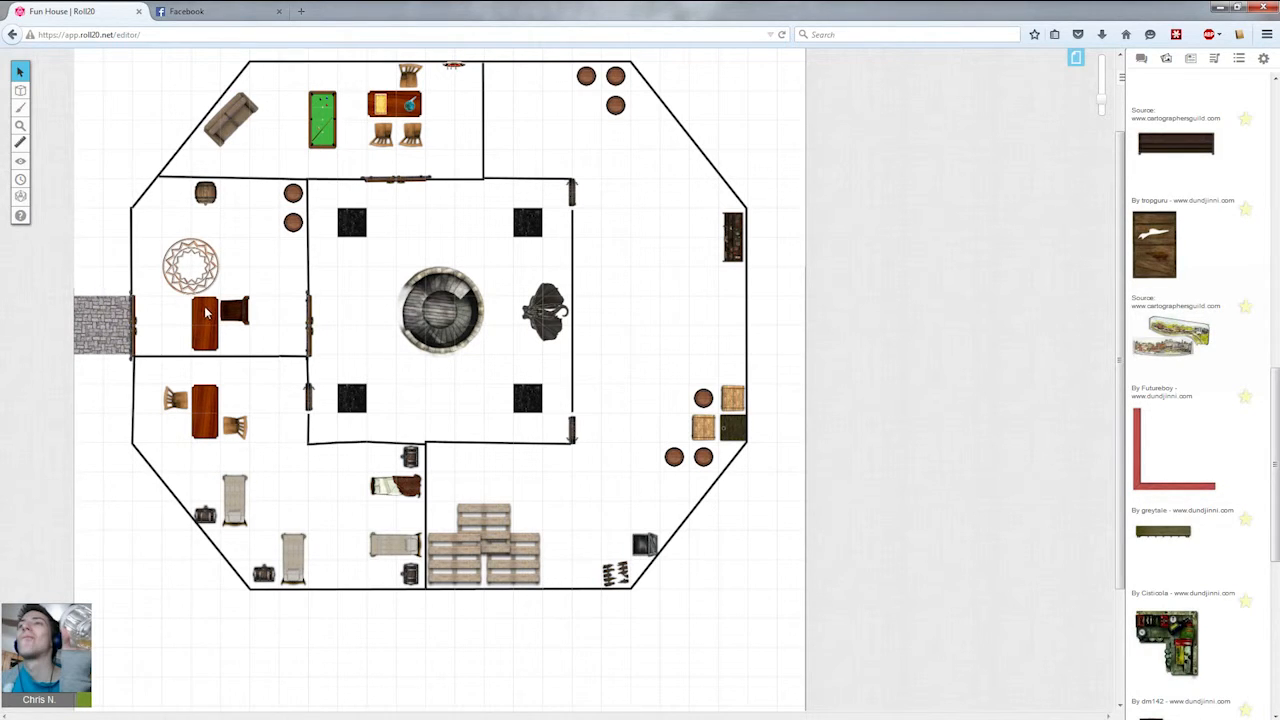
pyautogui.scroll(-5, 1168, 323)
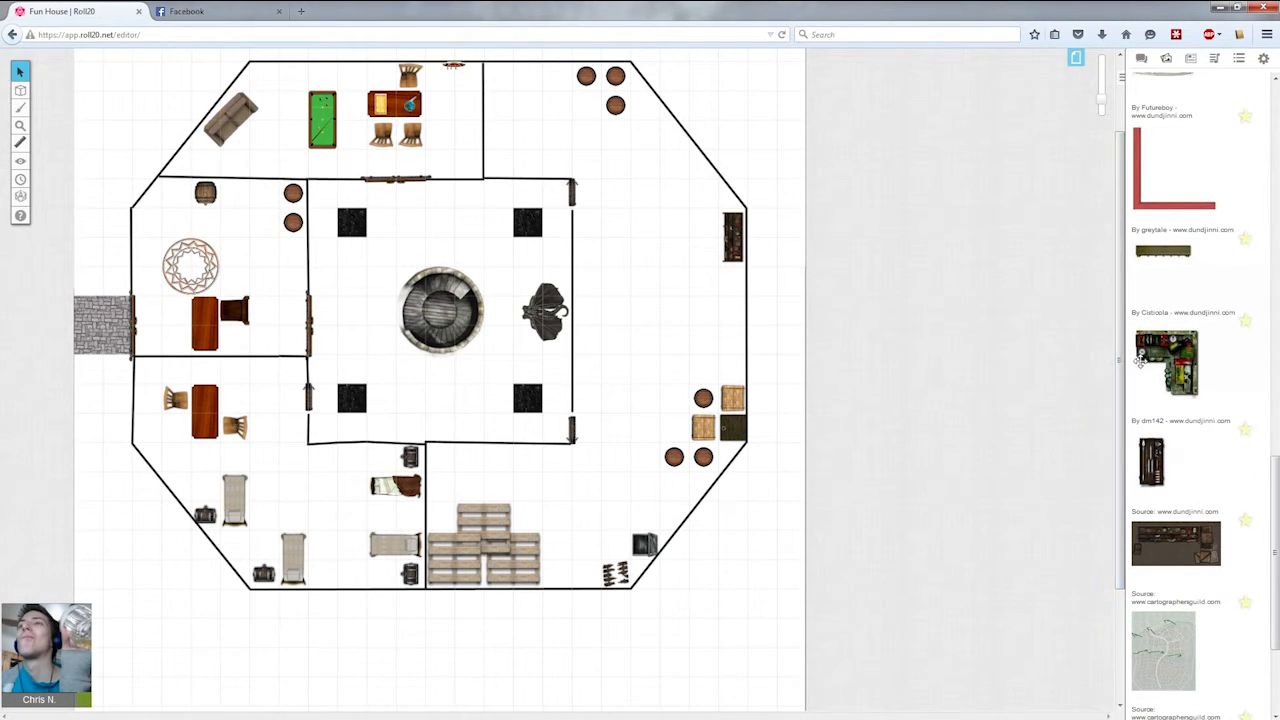
pyautogui.moveTo(1127, 356); pyautogui.dragTo(673, 306)
pyautogui.moveTo(1172, 363); pyautogui.dragTo(745, 328)
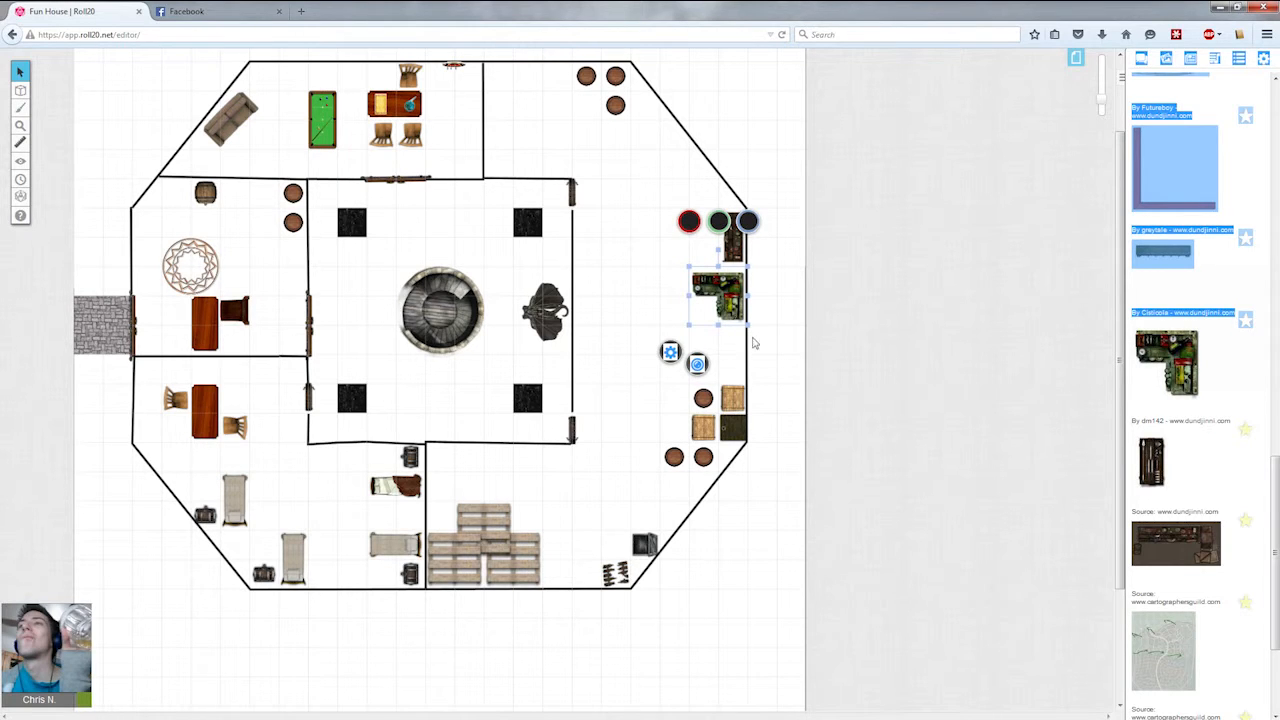
pyautogui.click(770, 350)
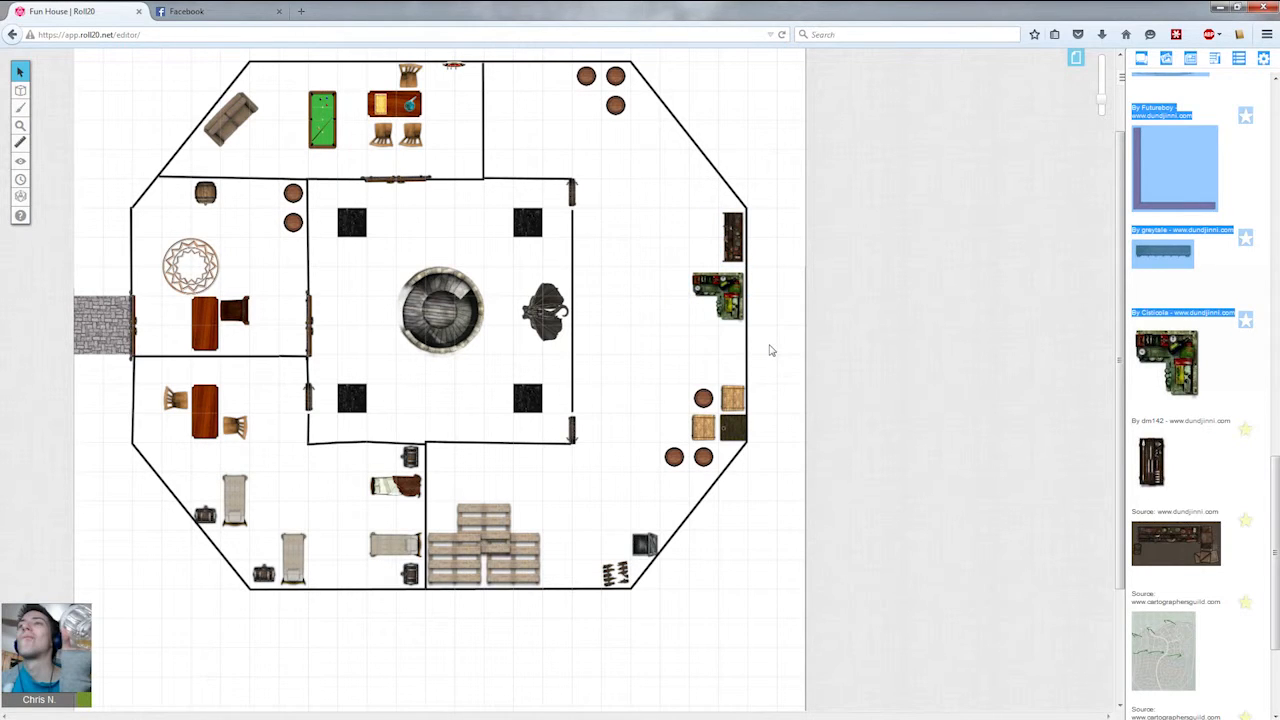
pyautogui.click(729, 289)
pyautogui.moveTo(718, 252); pyautogui.dragTo(730, 375)
pyautogui.click(781, 278)
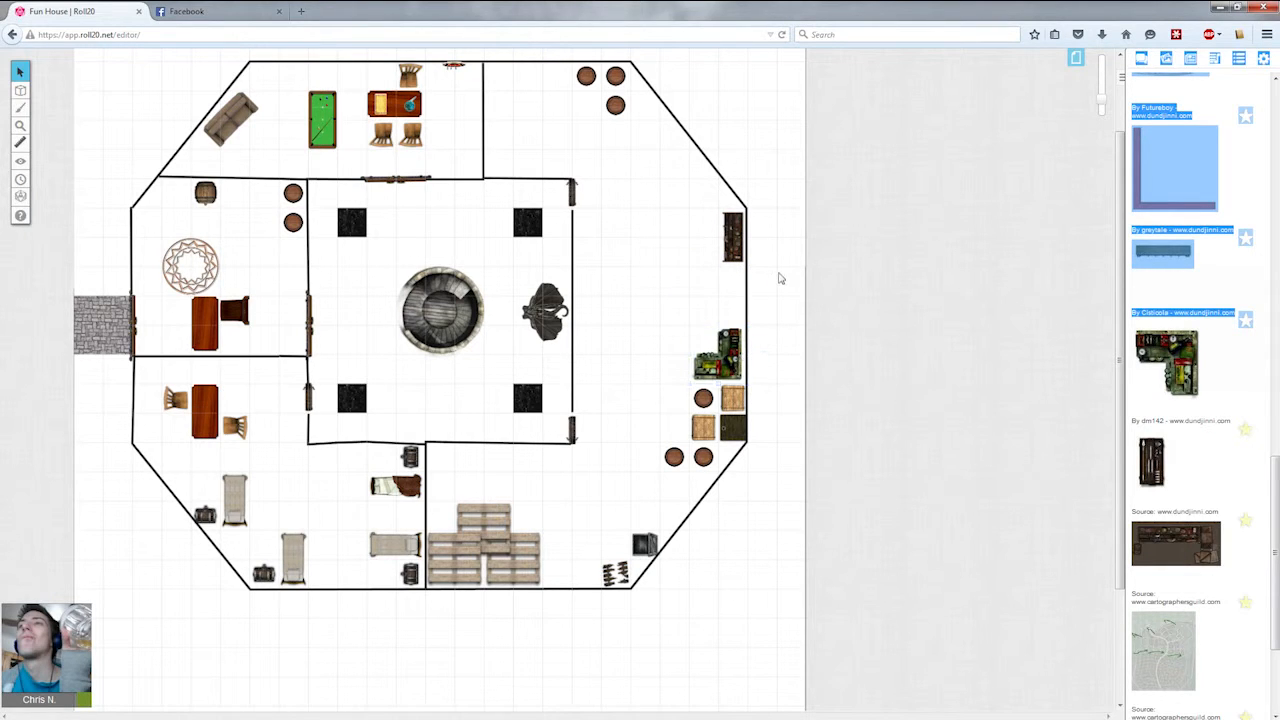
# On the map and background layer, copy a table and a chair from other rooms into the east room.
pyautogui.scroll(4, 1196, 168)
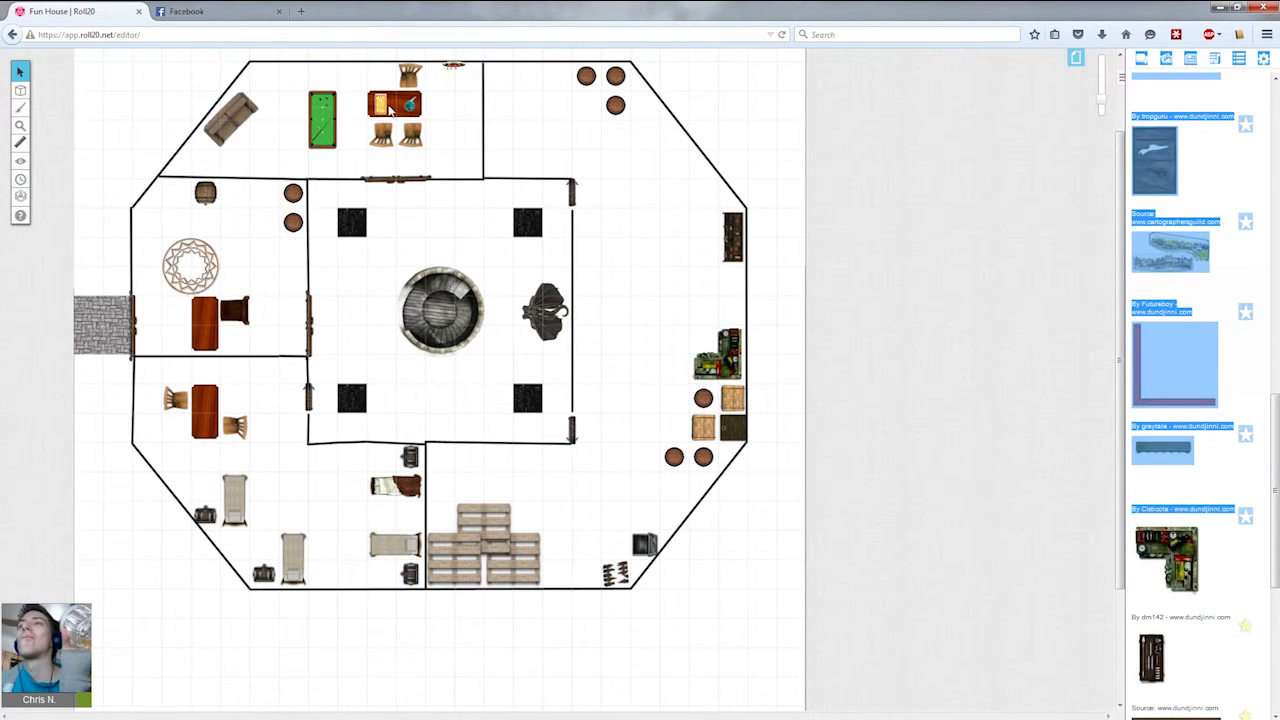
pyautogui.scroll(2, 20, 100)
pyautogui.moveTo(28, 90)
pyautogui.click(84, 85)
pyautogui.click(197, 444)
pyautogui.hotkey('ctrl', 'c')
pyautogui.hotkey('ctrl', 'v')
pyautogui.moveTo(621, 409); pyautogui.dragTo(680, 381)
pyautogui.click(701, 425)
pyautogui.click(395, 258)
pyautogui.hotkey('ctrl', 'c')
pyautogui.hotkey('ctrl', 'v')
pyautogui.moveTo(648, 425); pyautogui.dragTo(679, 432)
pyautogui.click(663, 493)
pyautogui.moveTo(20, 70)
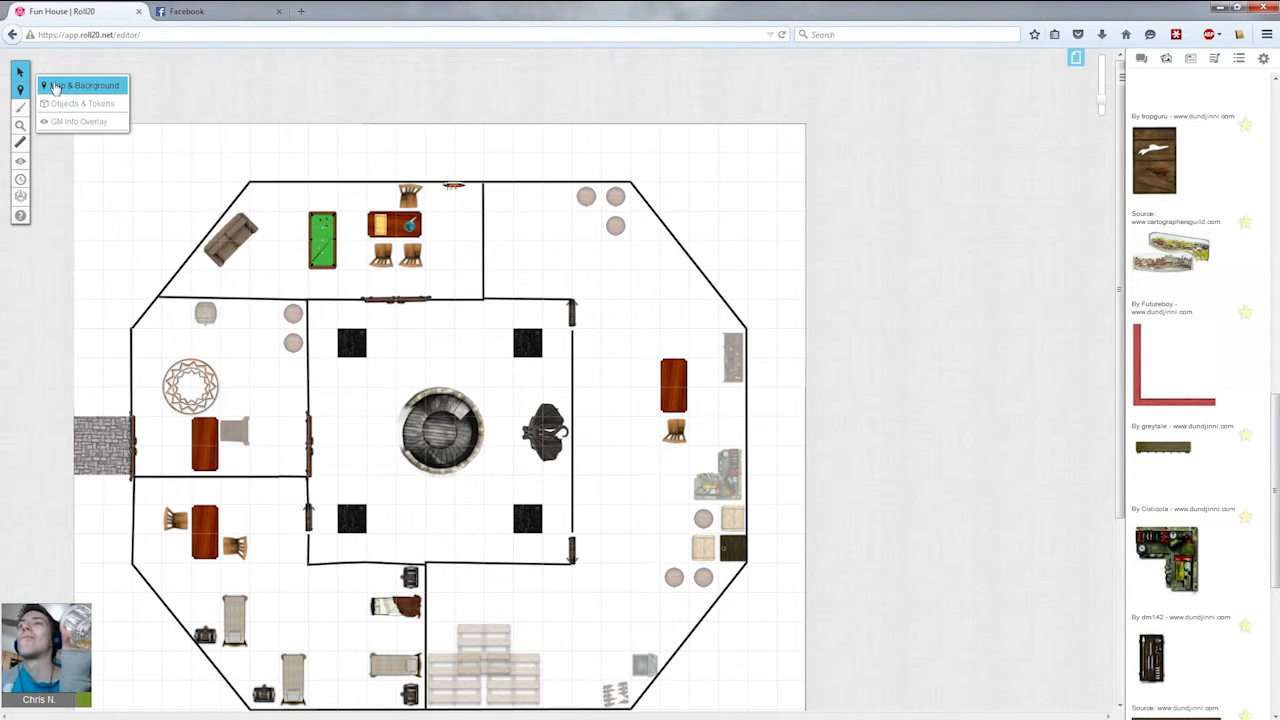
pyautogui.click(1142, 60)
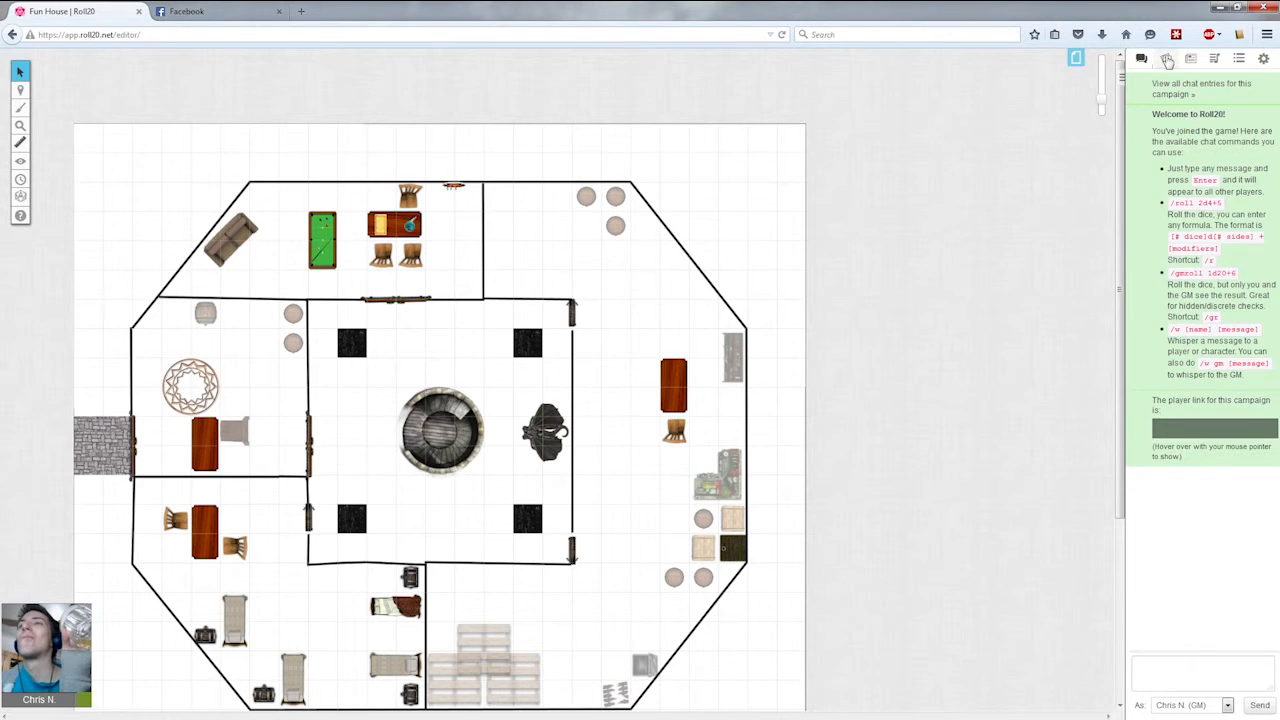
pyautogui.click(1166, 59)
pyautogui.click(1188, 59)
pyautogui.click(1166, 59)
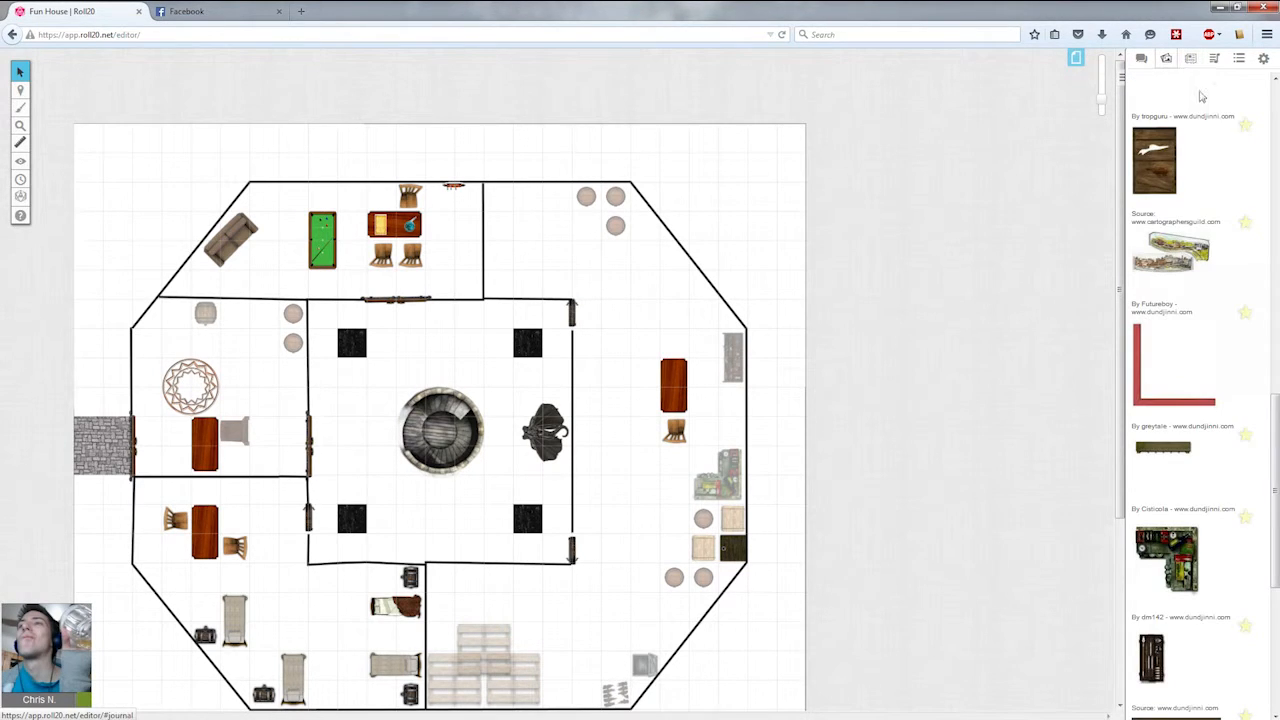
# Search the art library for weapon rack.
pyautogui.scroll(-3, 1207, 166)
pyautogui.scroll(-5, 1207, 166)
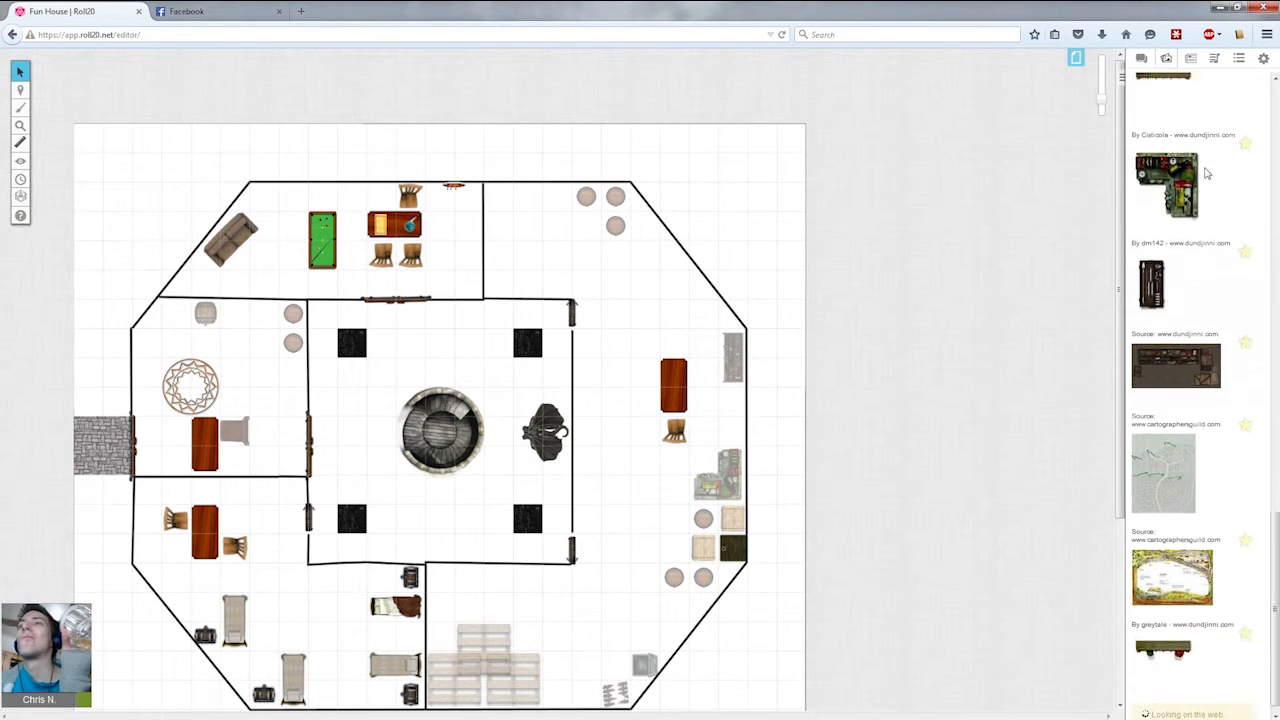
pyautogui.moveTo(1277, 480); pyautogui.dragTo(1267, 86)
pyautogui.moveTo(1169, 115); pyautogui.dragTo(871, 98)
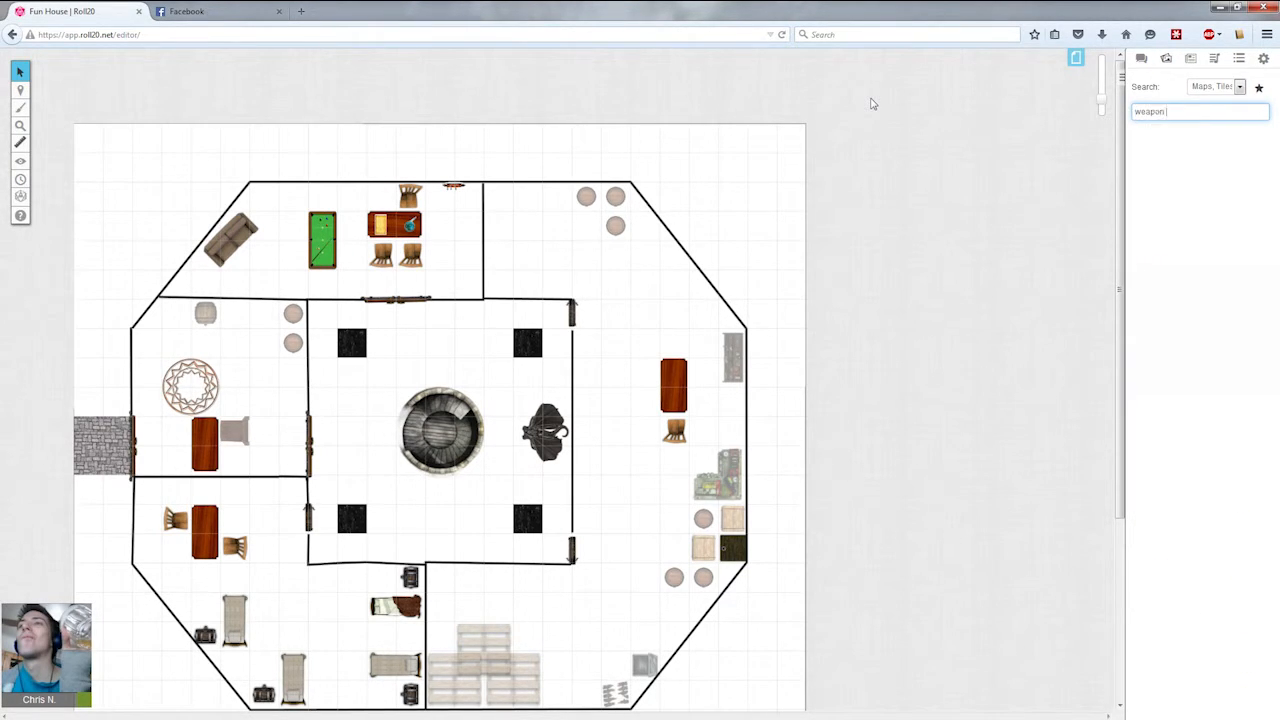
pyautogui.write('weapon wrak')
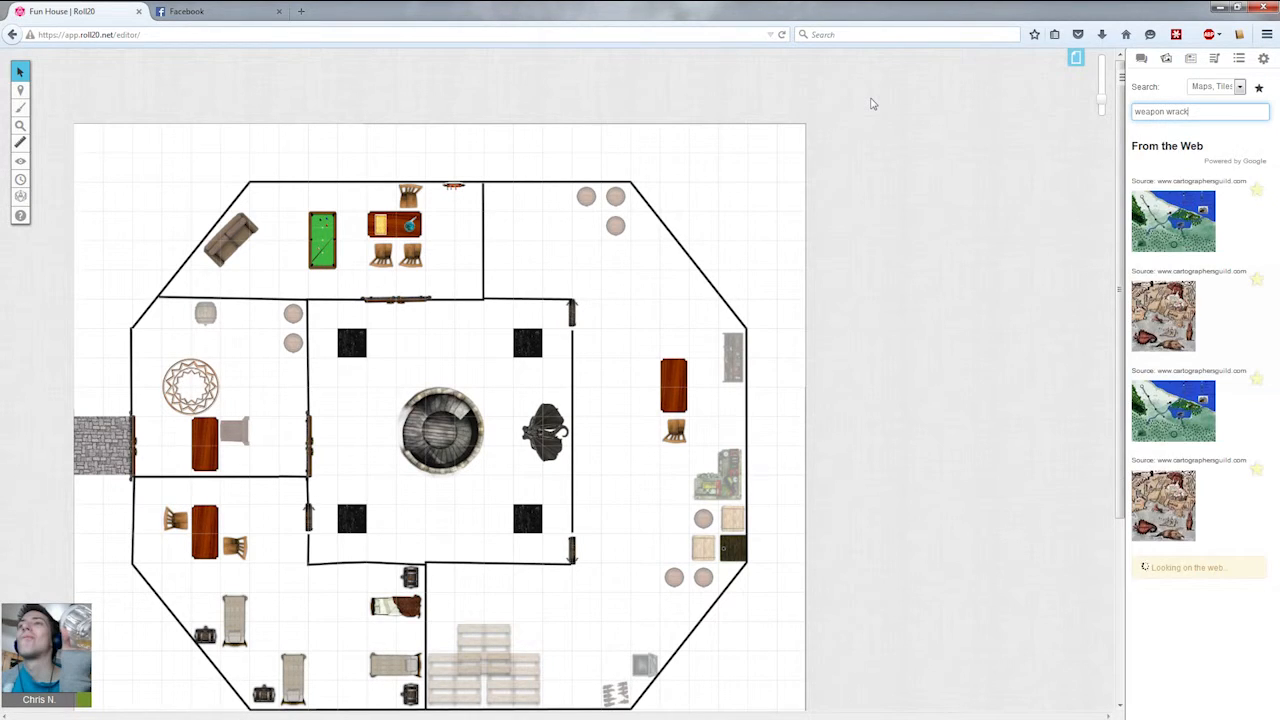
pyautogui.press('BackSpace')
pyautogui.write('ck')
pyautogui.moveTo(1205, 111); pyautogui.dragTo(1166, 113)
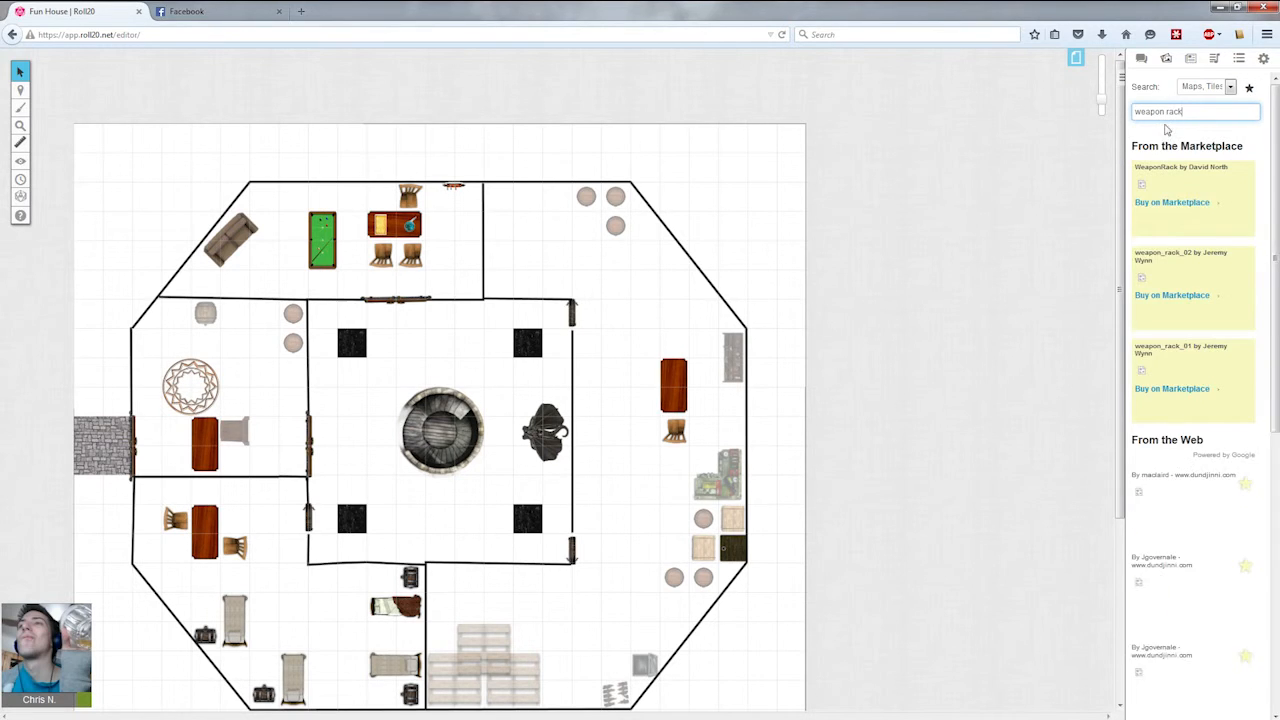
# Place a weapon rack in the northeast room, rotated to lie along the diagonal northeast wall.
pyautogui.scroll(-5, 1170, 512)
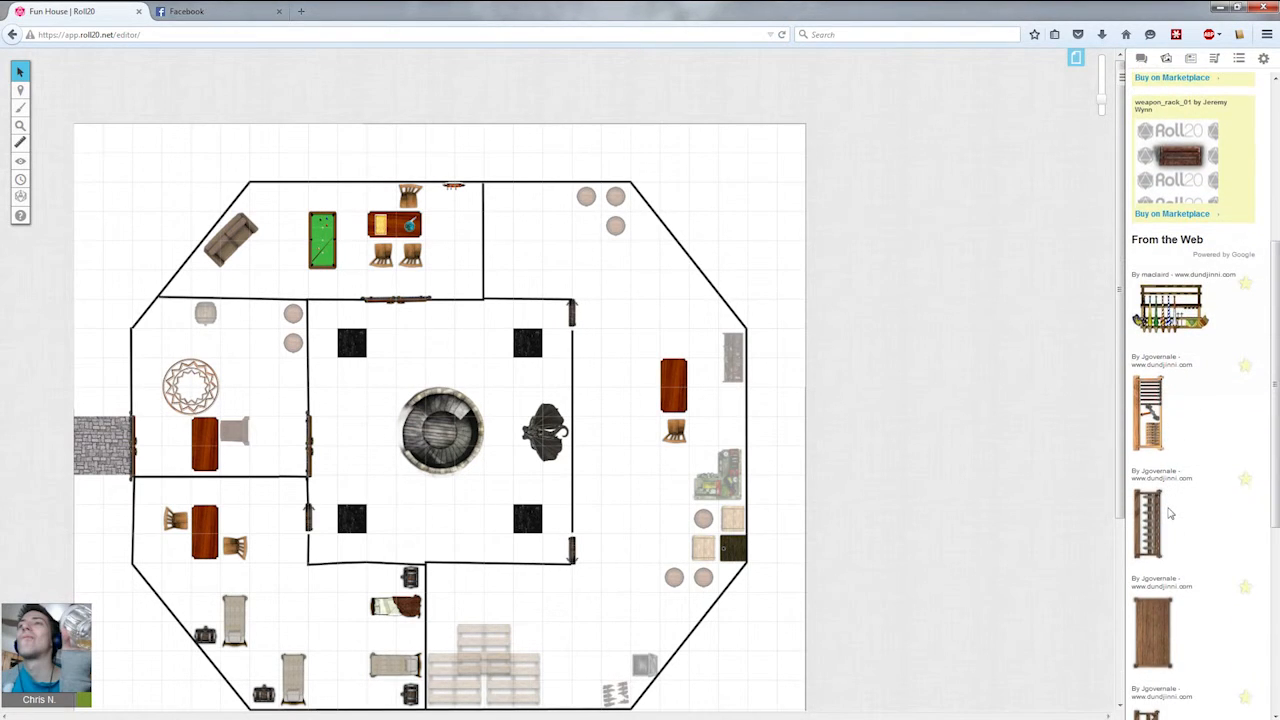
pyautogui.scroll(-3, 1170, 512)
pyautogui.moveTo(1148, 355); pyautogui.dragTo(705, 396)
pyautogui.click(700, 397)
pyautogui.moveTo(718, 503); pyautogui.dragTo(681, 300)
pyautogui.moveTo(673, 253); pyautogui.dragTo(730, 362)
pyautogui.moveTo(684, 295); pyautogui.dragTo(686, 266)
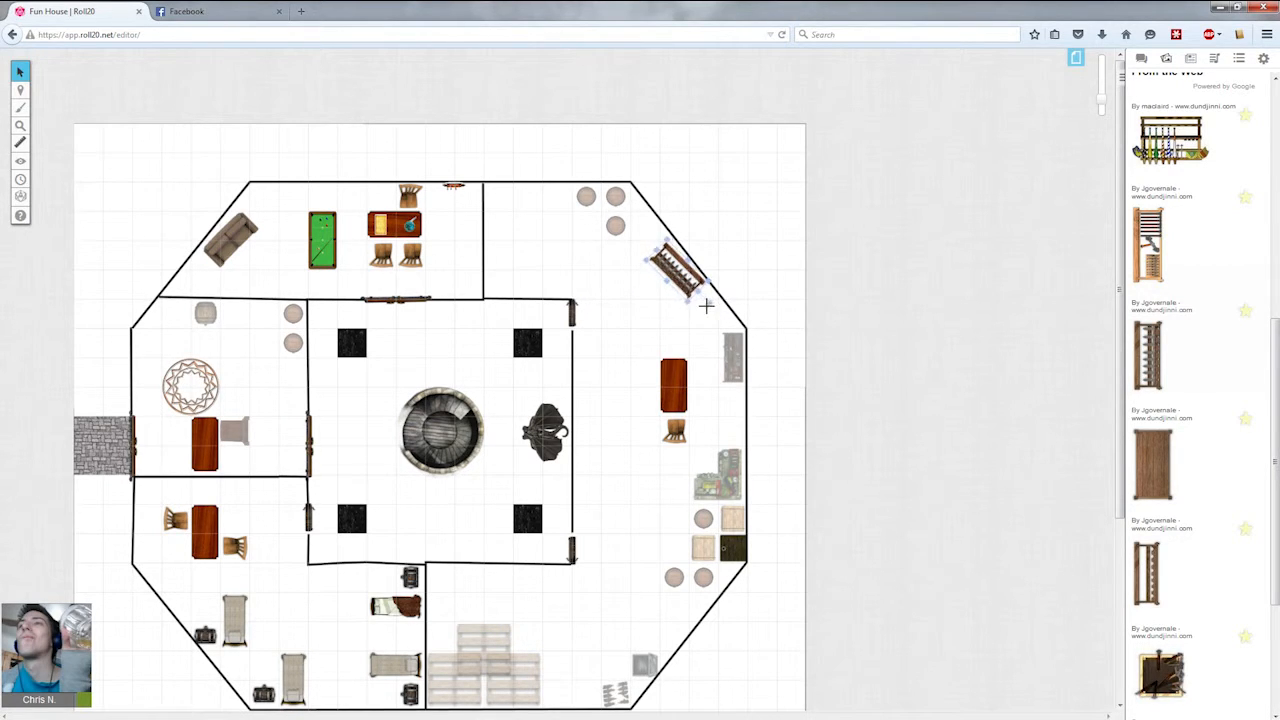
pyautogui.moveTo(708, 302); pyautogui.dragTo(685, 278)
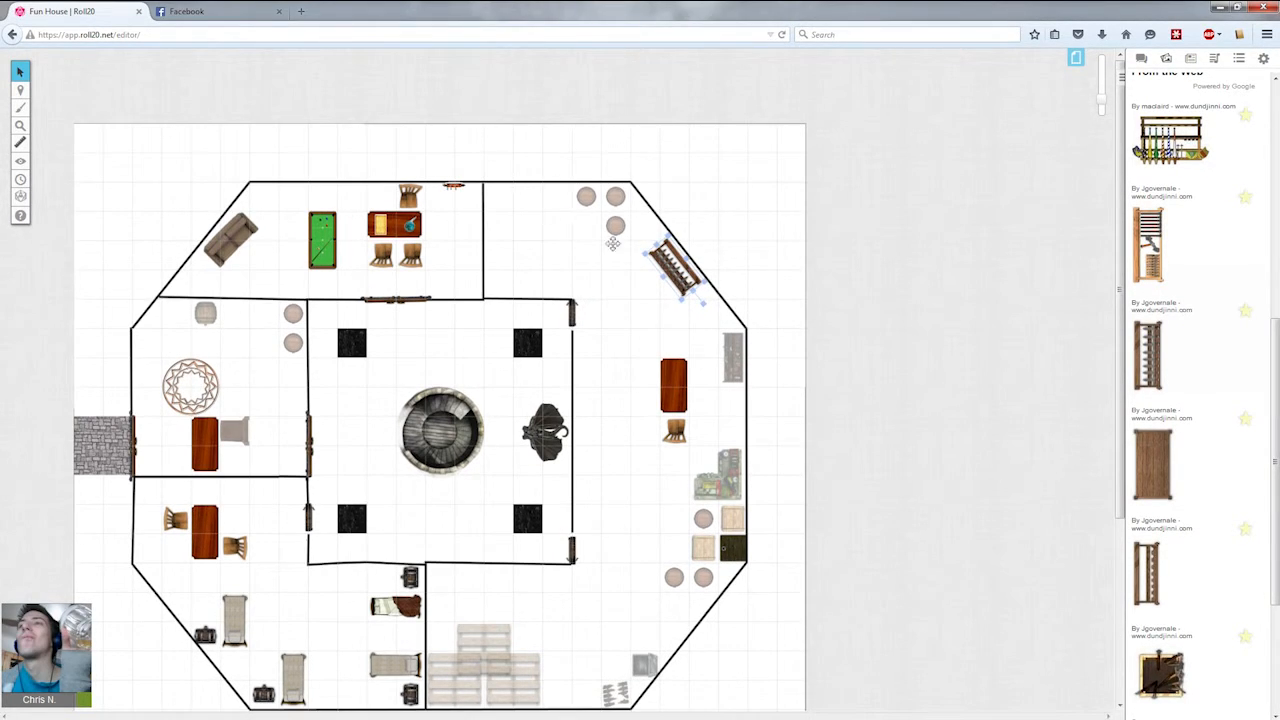
# Search the art library for armor mannequin.
pyautogui.moveTo(1275, 408); pyautogui.dragTo(935, 120)
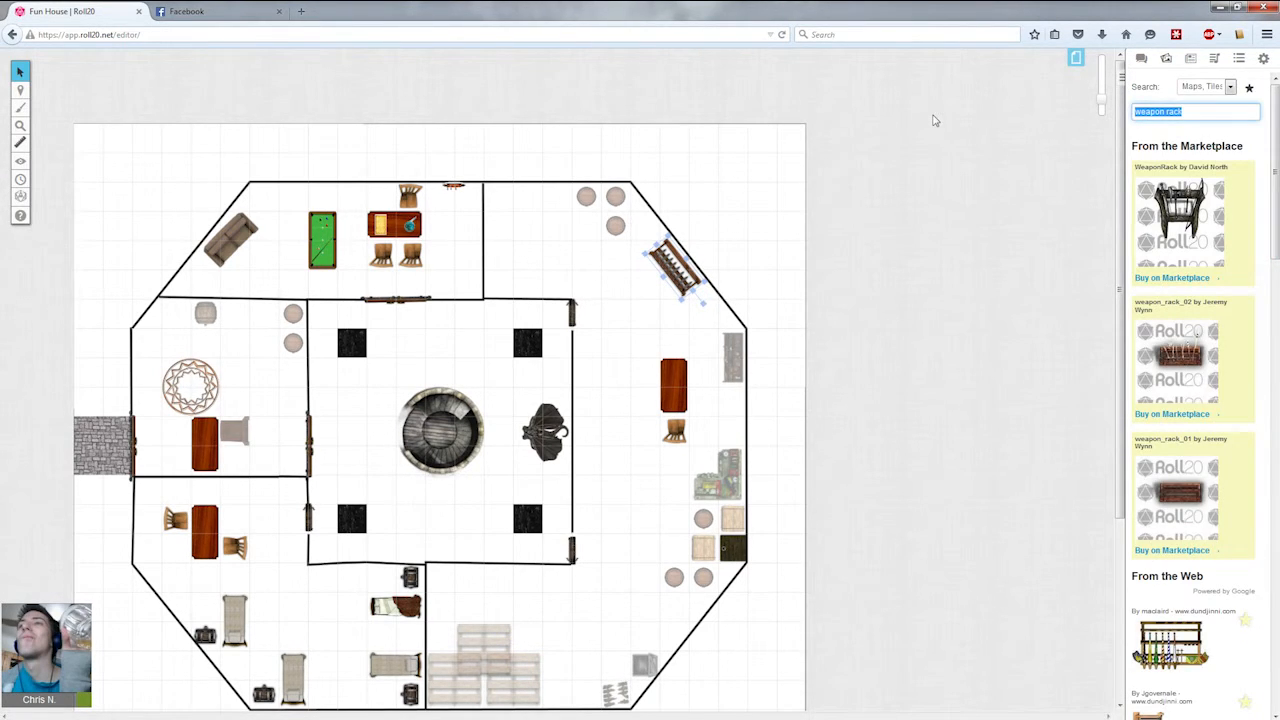
pyautogui.write('armor mannequin')
pyautogui.press('Return')
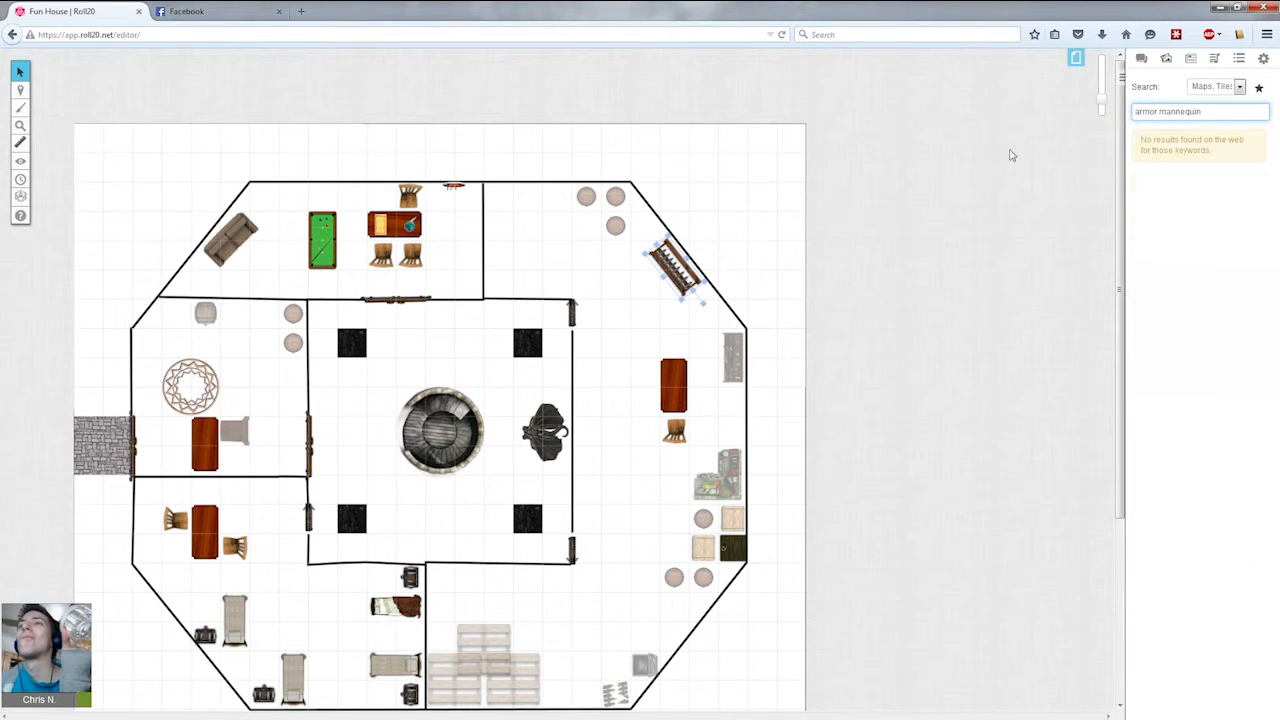
# Shorten the search to armor and browse the results.
pyautogui.moveTo(1212, 111); pyautogui.dragTo(1165, 108)
pyautogui.press('BackSpace')
pyautogui.press('BackSpace')
pyautogui.press('Return')
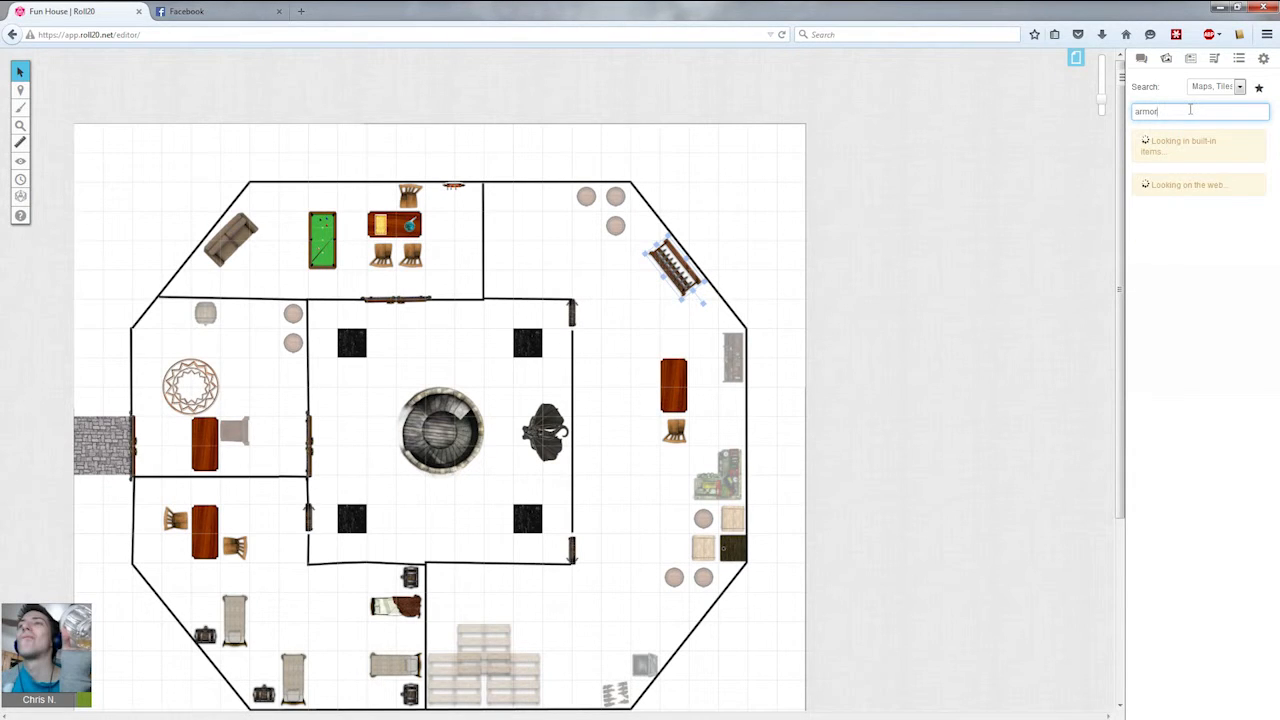
pyautogui.scroll(-3, 1196, 330)
pyautogui.scroll(-5, 1196, 330)
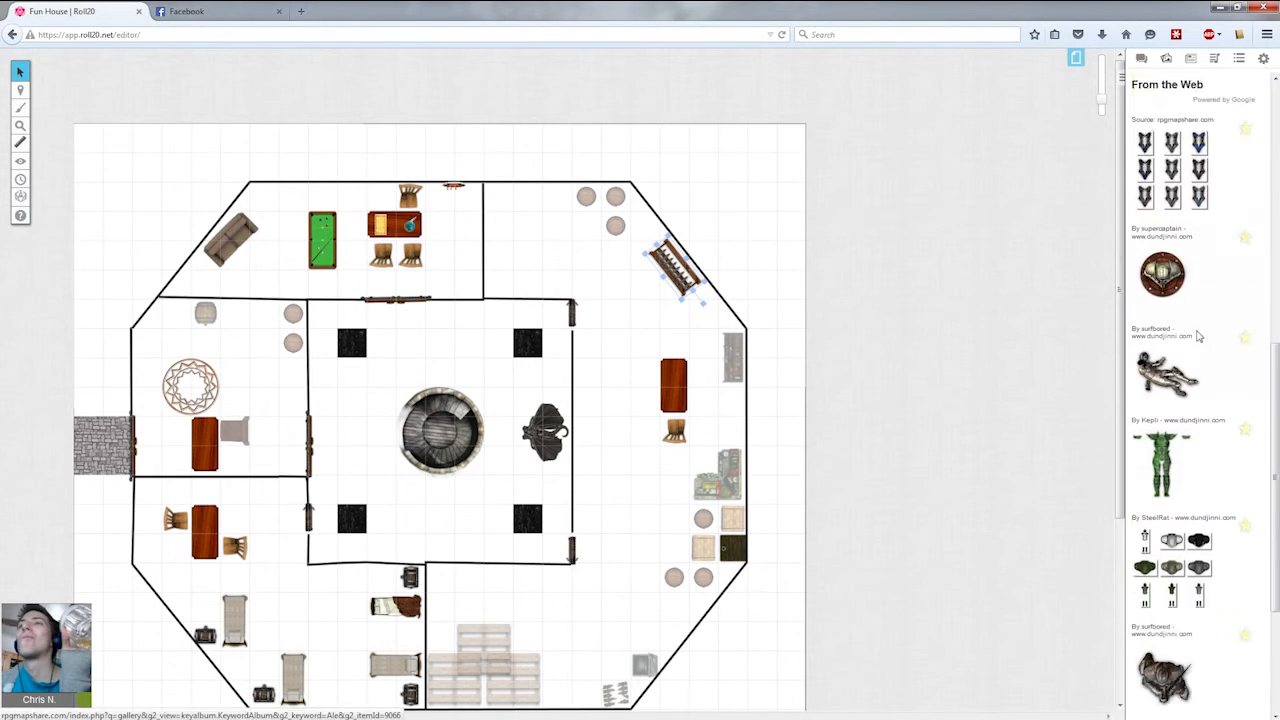
# Add an armor piece from the results to the map, shrink it to about one grid square, and set it against the east room's west wall.
pyautogui.scroll(-1, 1196, 330)
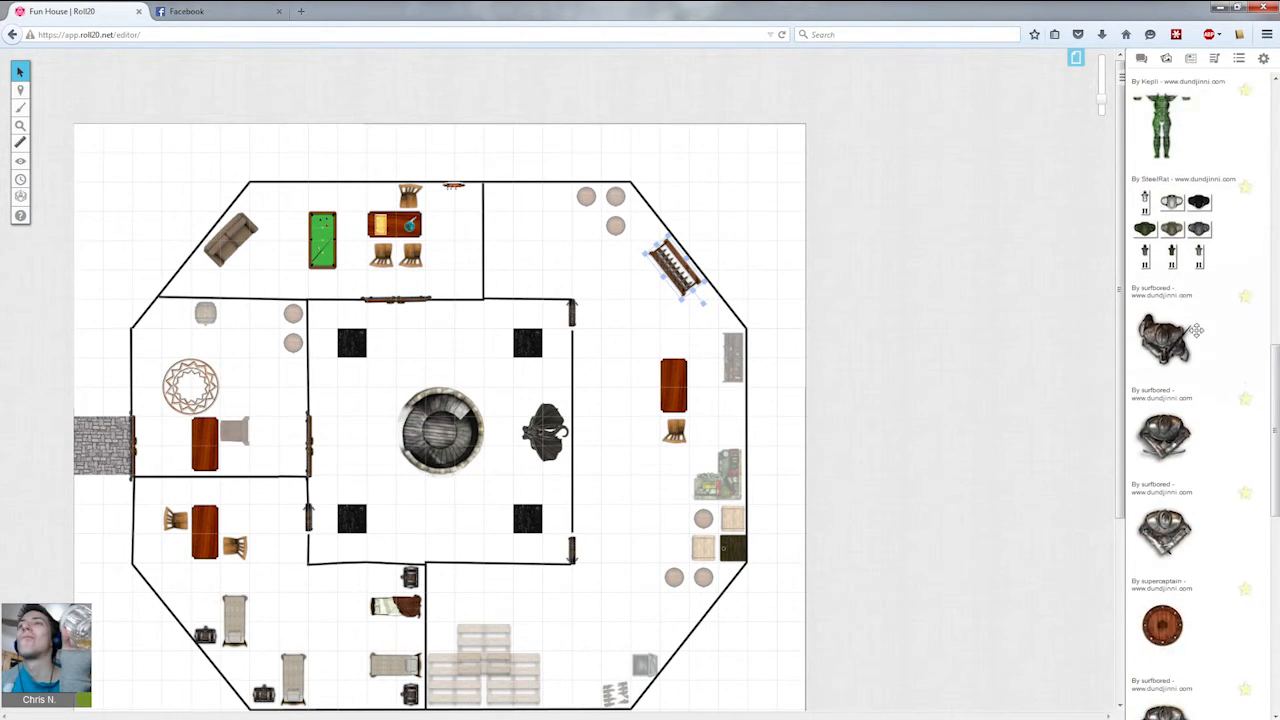
pyautogui.moveTo(1176, 532); pyautogui.dragTo(603, 357)
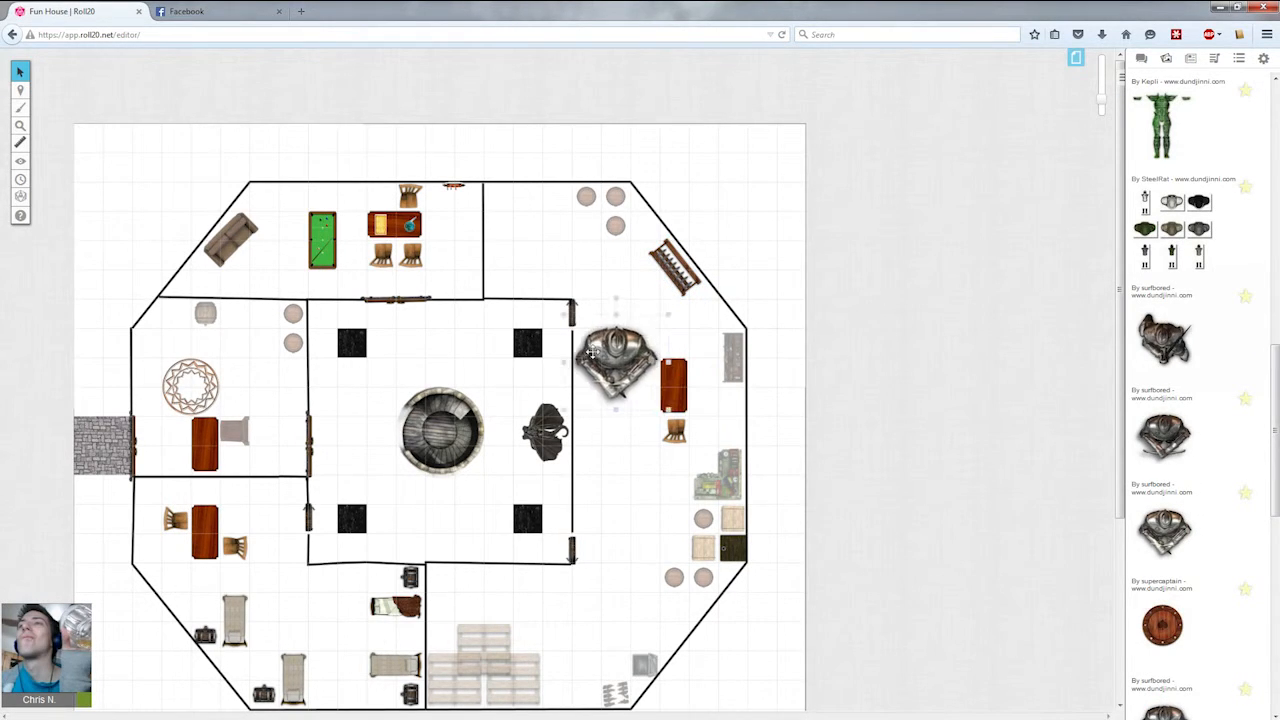
pyautogui.moveTo(647, 394); pyautogui.dragTo(525, 284)
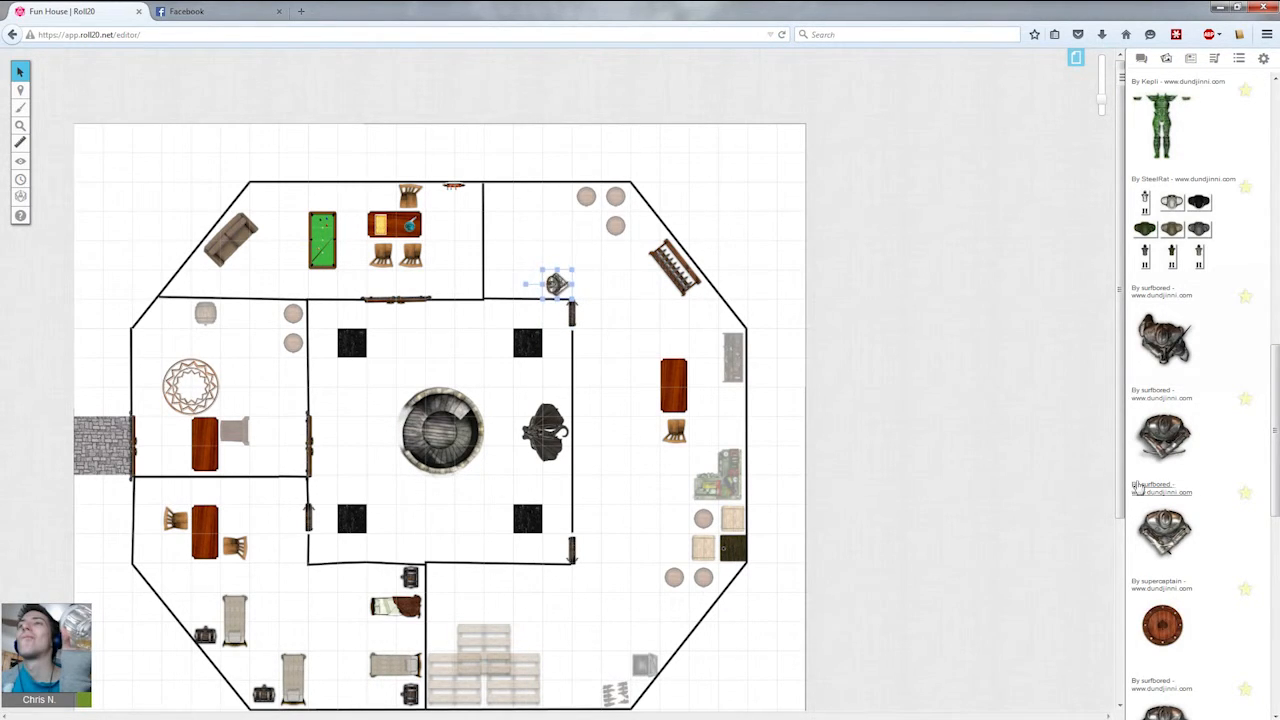
pyautogui.scroll(-8, 1138, 487)
pyautogui.scroll(-7, 1160, 503)
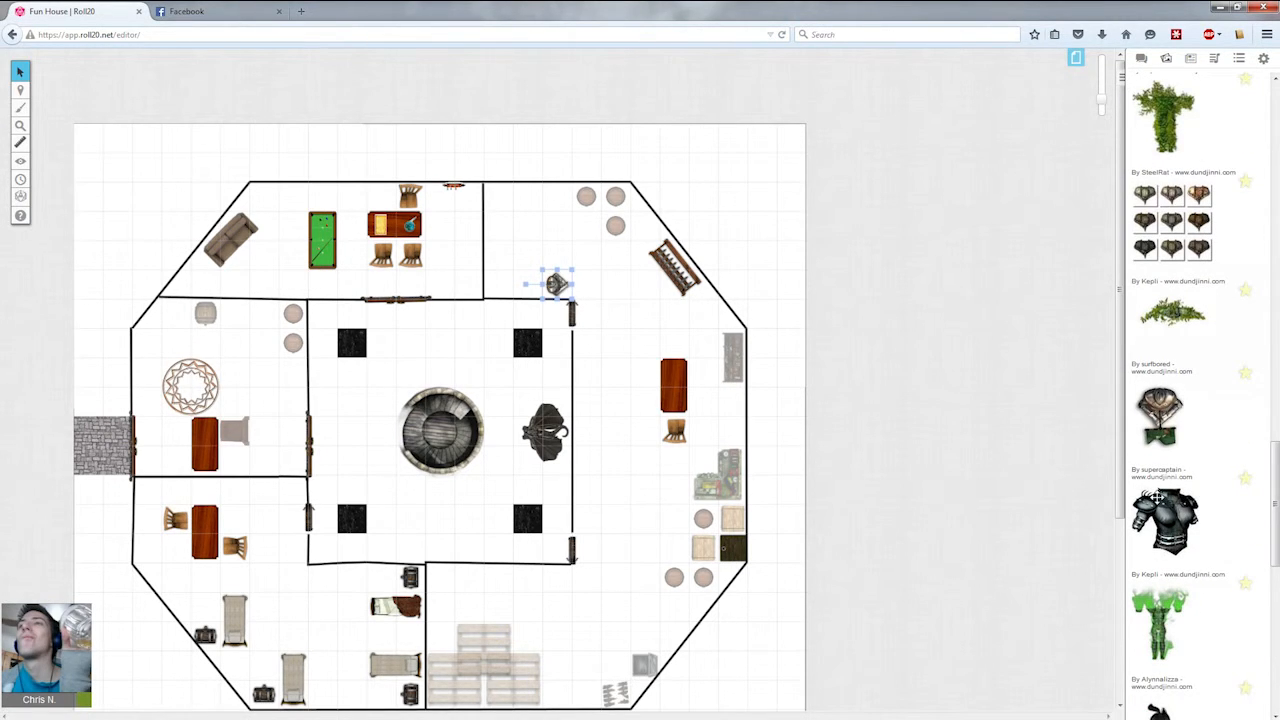
pyautogui.moveTo(556, 285); pyautogui.dragTo(500, 254)
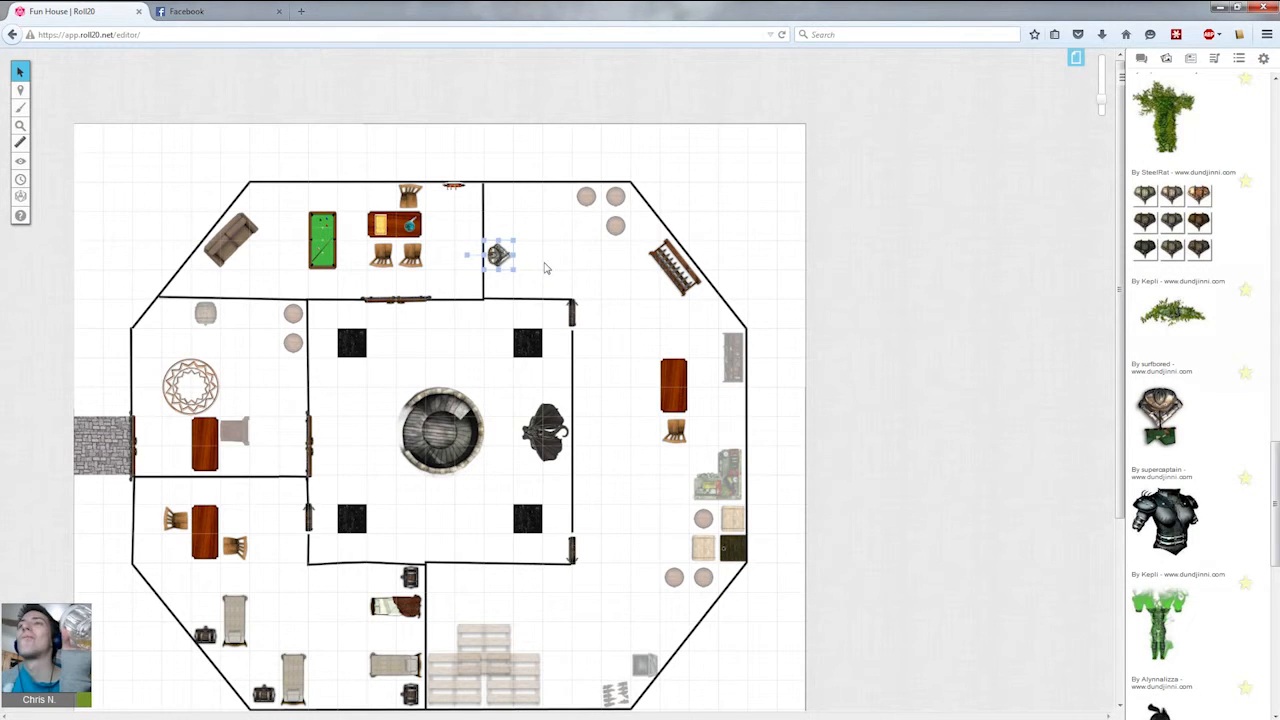
pyautogui.moveTo(496, 250); pyautogui.dragTo(581, 477)
# Duplicate the armor piece and place the copy farther north along the same west wall of the east room.
pyautogui.click(606, 431)
pyautogui.click(589, 484)
pyautogui.hotkey('ctrl', 'c')
pyautogui.click(622, 402)
pyautogui.hotkey('ctrl', 'v')
pyautogui.moveTo(622, 401); pyautogui.dragTo(586, 372)
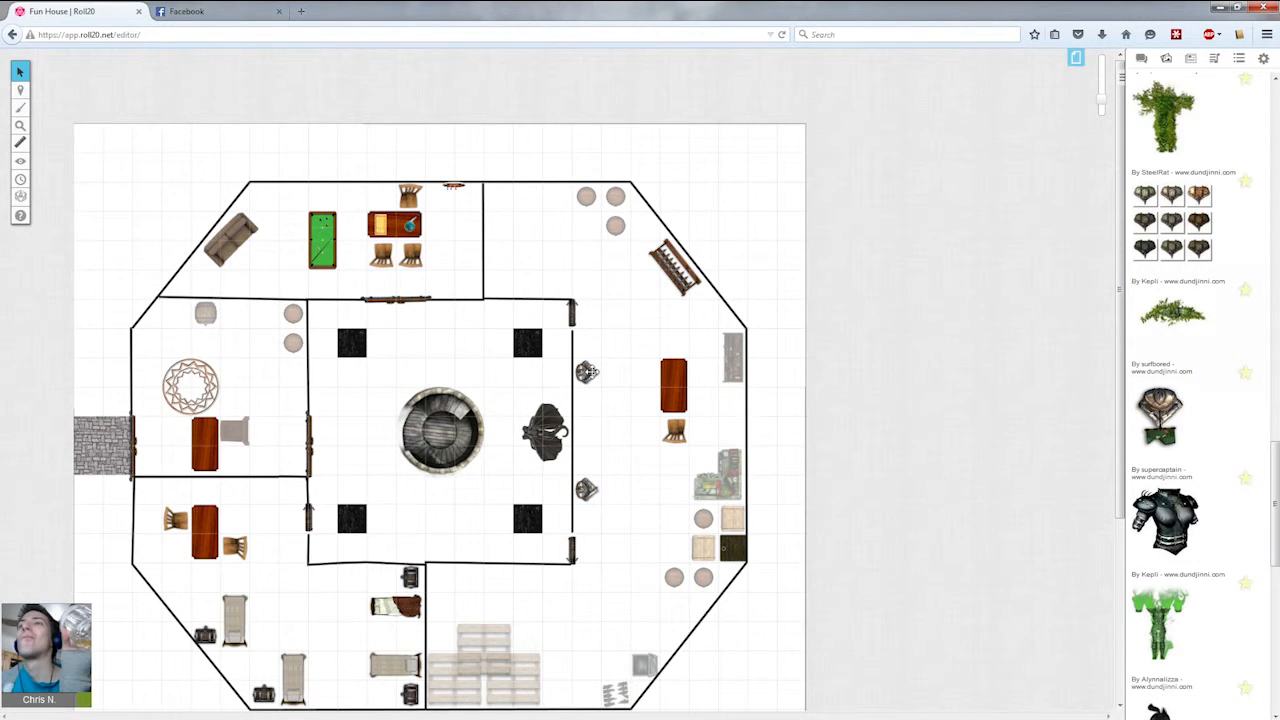
# Browse further through the armor results, then rerun the armor search and scroll through it.
pyautogui.moveTo(1275, 503); pyautogui.dragTo(1276, 676)
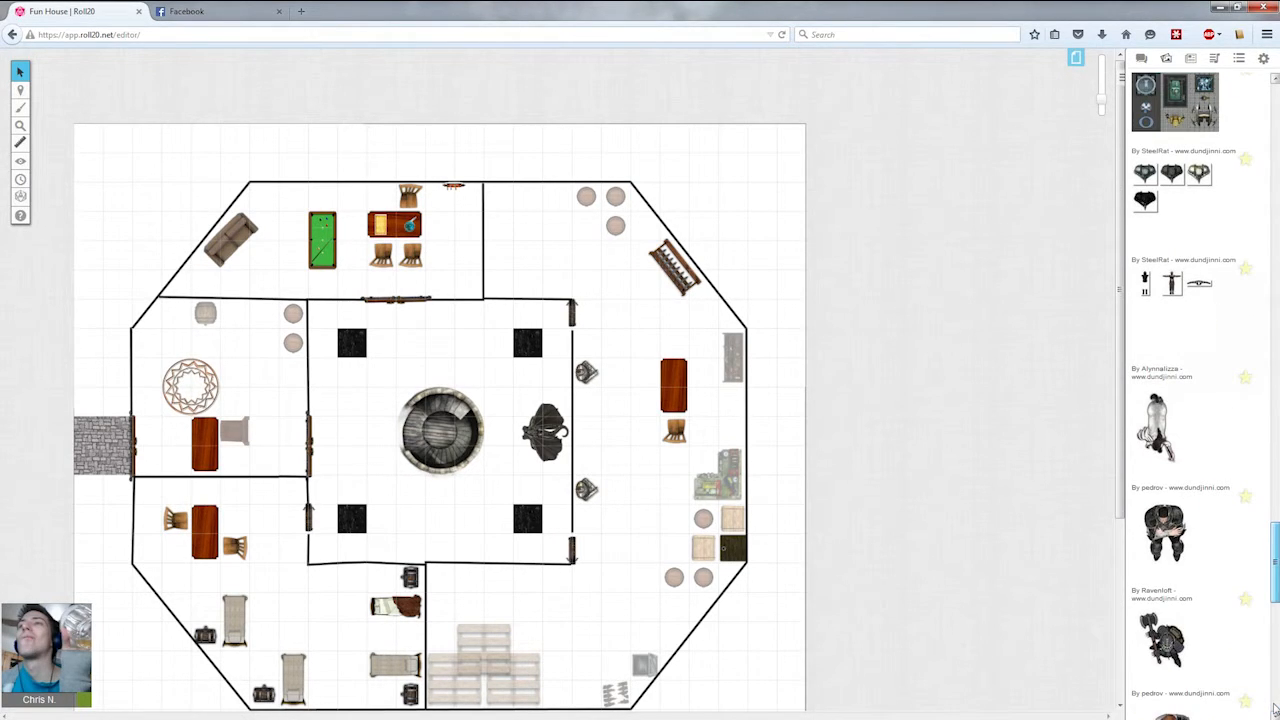
pyautogui.moveTo(1275, 709); pyautogui.dragTo(1276, 648)
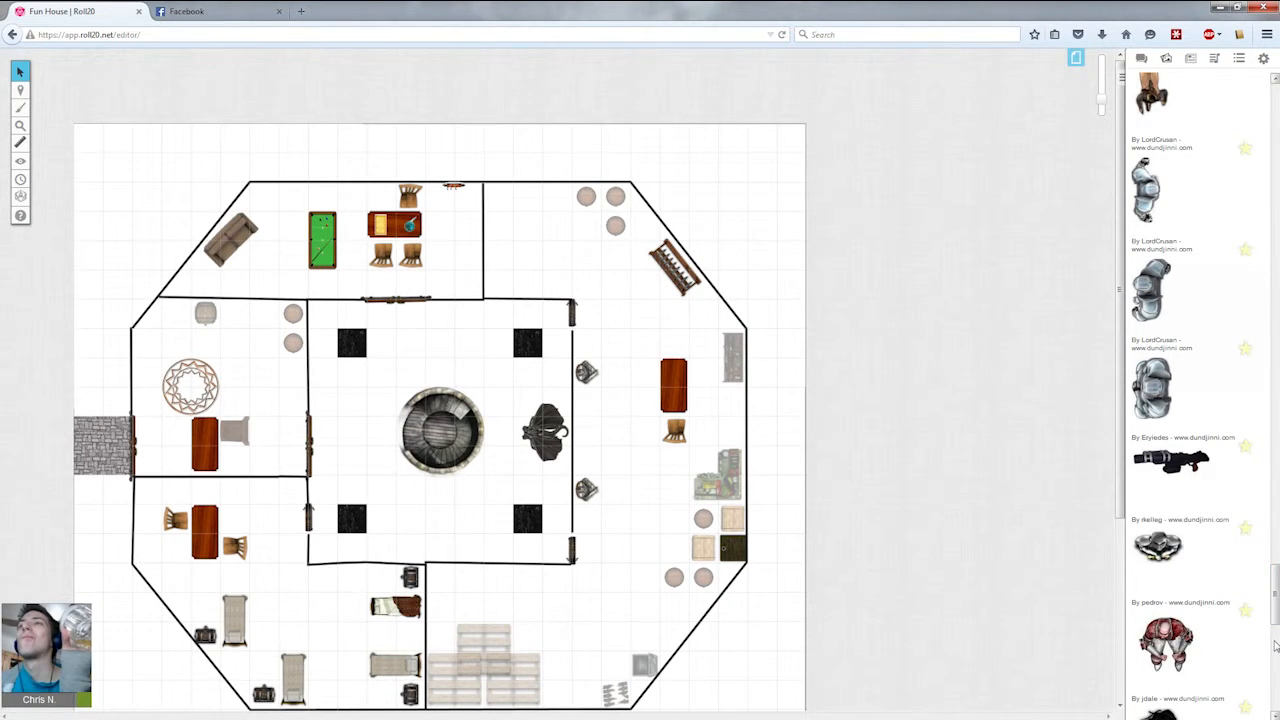
pyautogui.moveTo(1276, 595); pyautogui.dragTo(1276, 681)
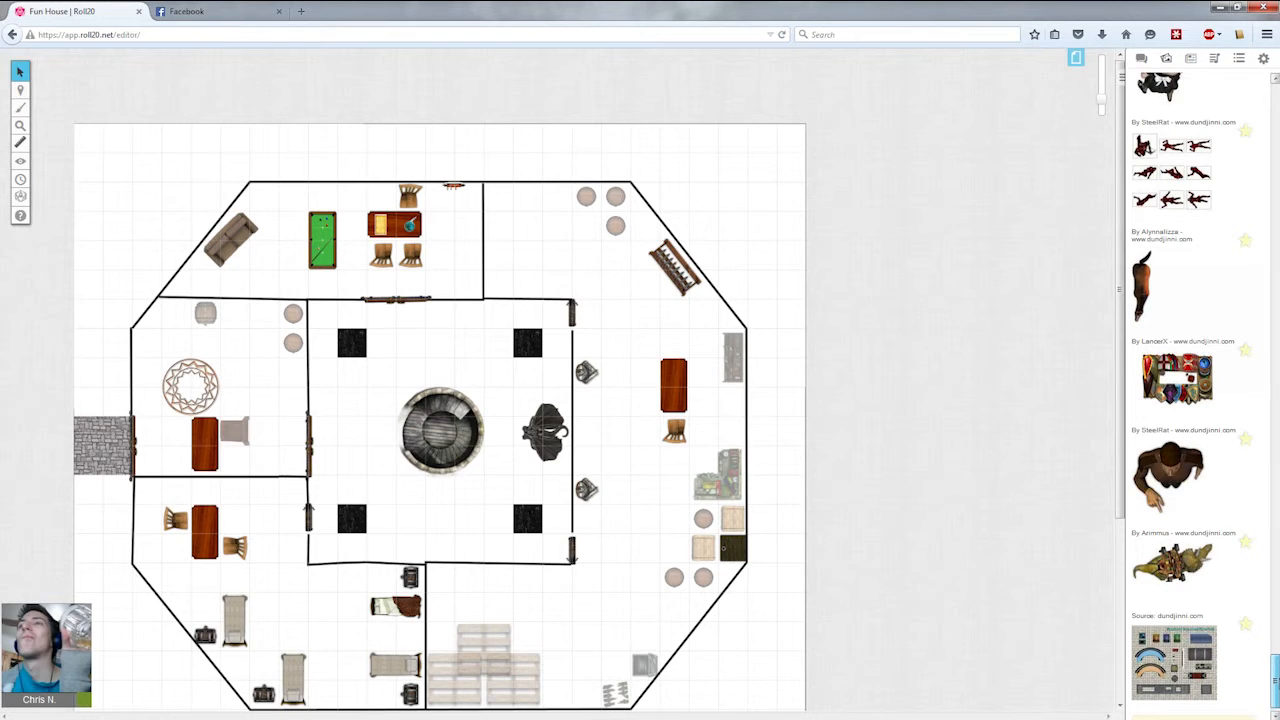
pyautogui.moveTo(1276, 681); pyautogui.dragTo(1276, 110)
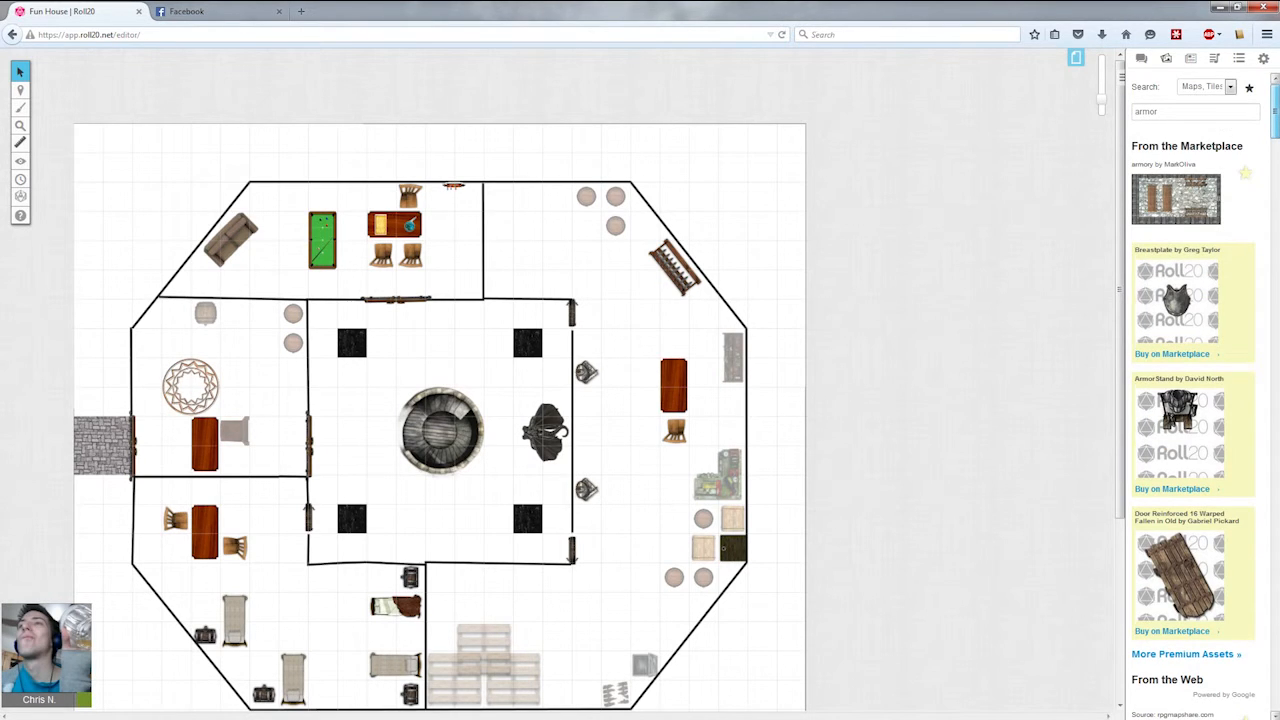
pyautogui.click(1249, 113)
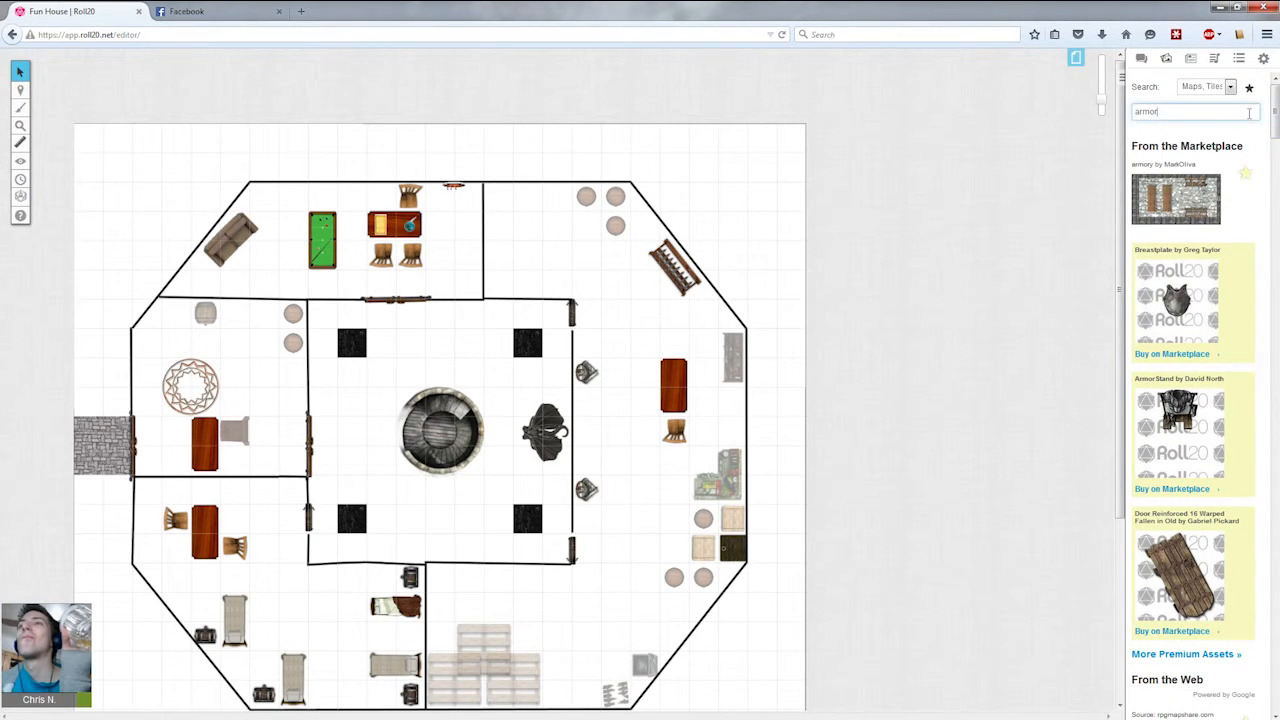
pyautogui.press('Return')
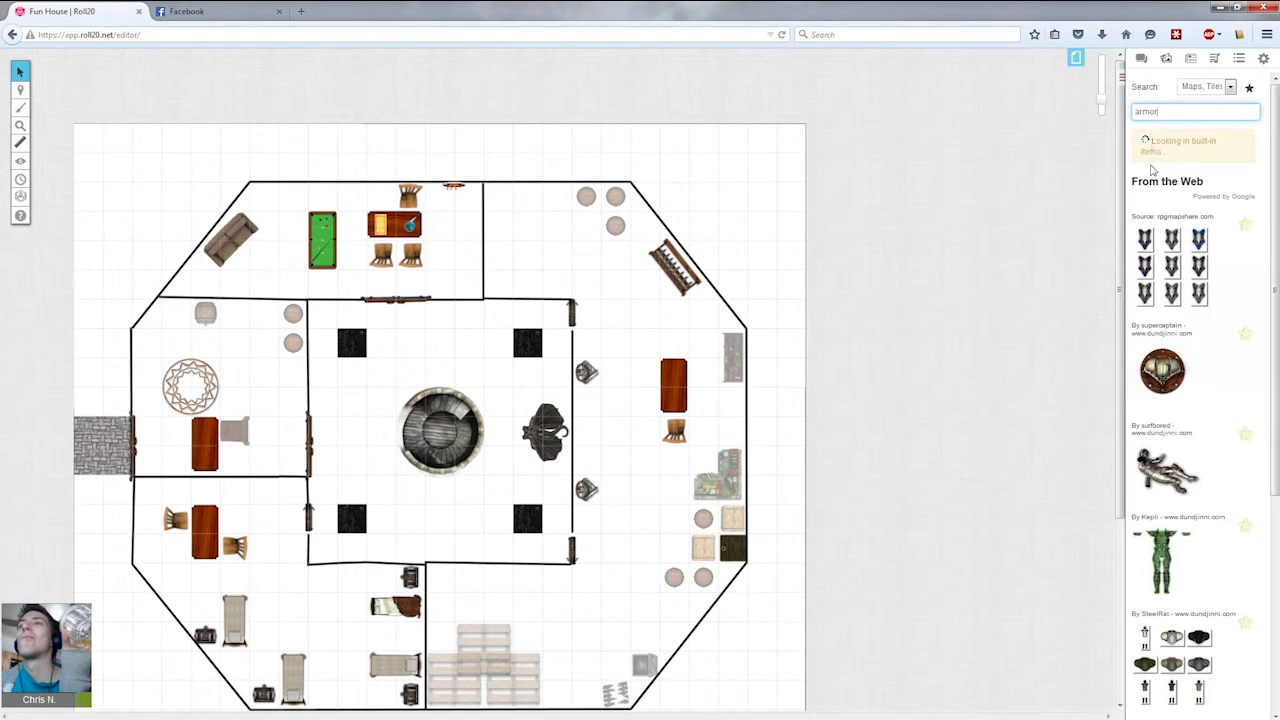
pyautogui.scroll(-3, 1153, 203)
pyautogui.scroll(-5, 1153, 203)
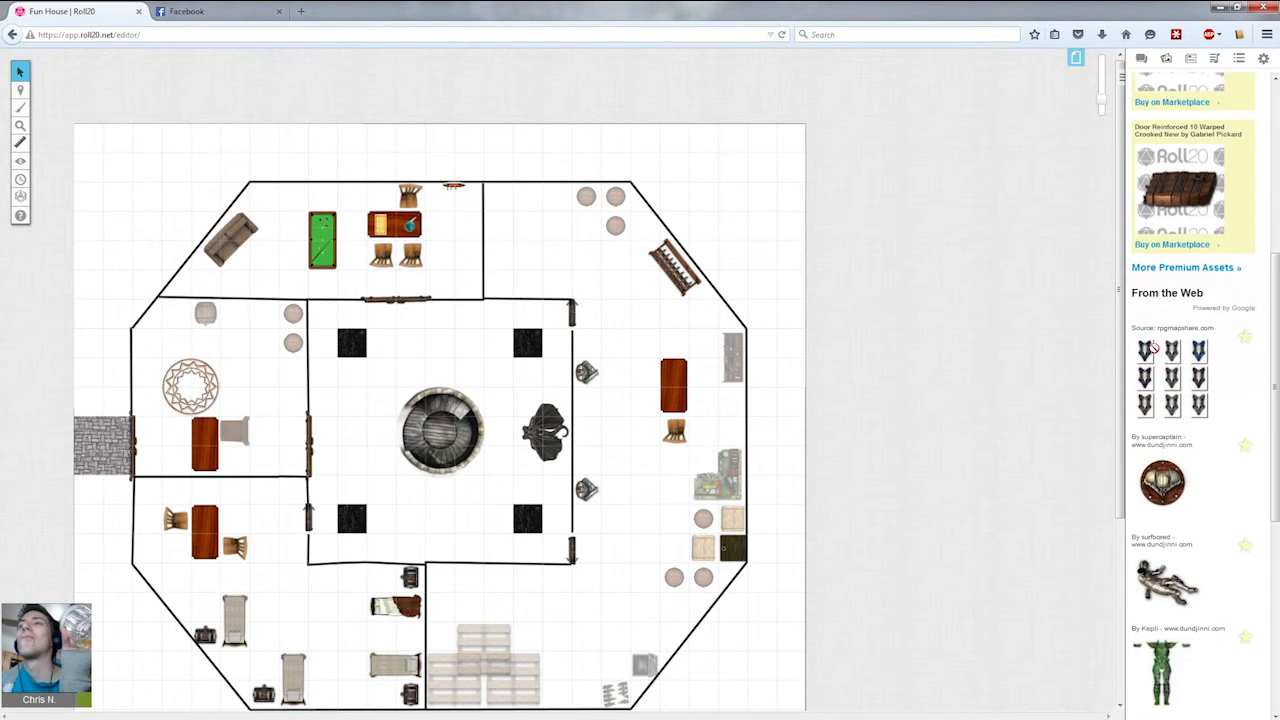
pyautogui.moveTo(1276, 317); pyautogui.dragTo(1276, 149)
# Search the art library for wood mannequin.
pyautogui.moveTo(1192, 109); pyautogui.dragTo(985, 96)
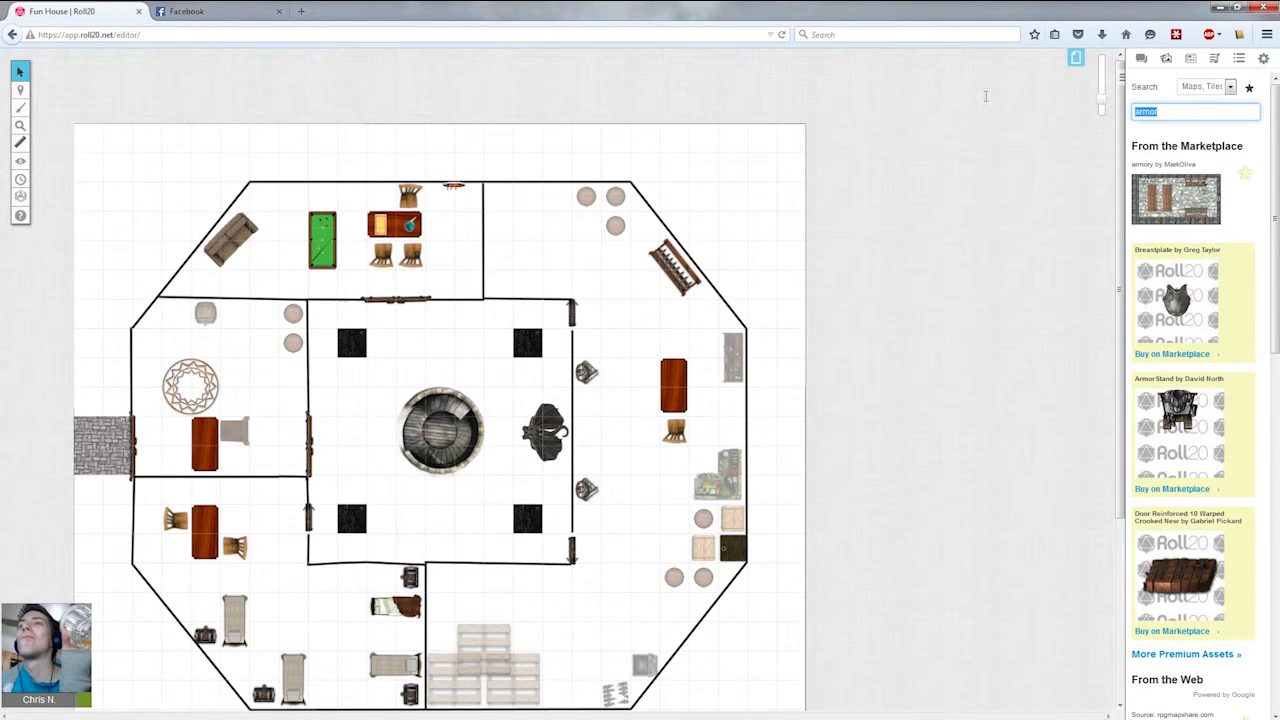
pyautogui.write('wood mannequin')
pyautogui.press('Return')
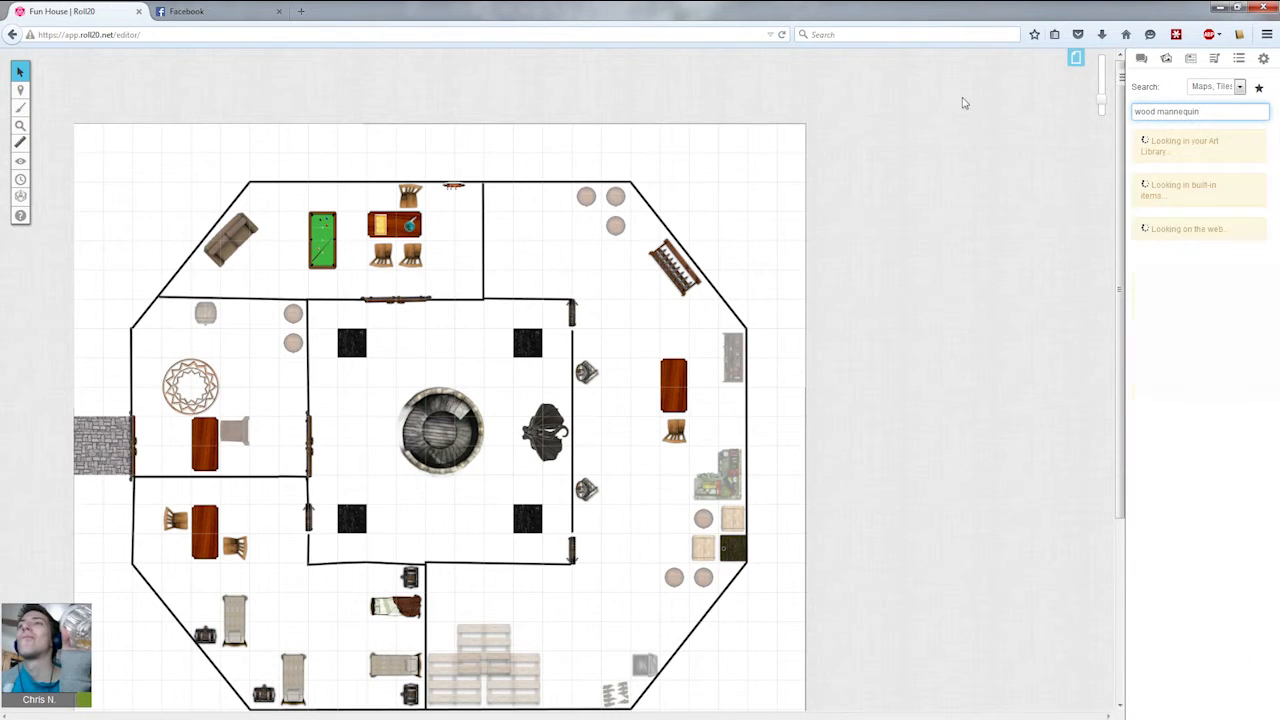
# Open a new browser tab and search the web for mannequin.
pyautogui.hotkey('ctrl', 't')
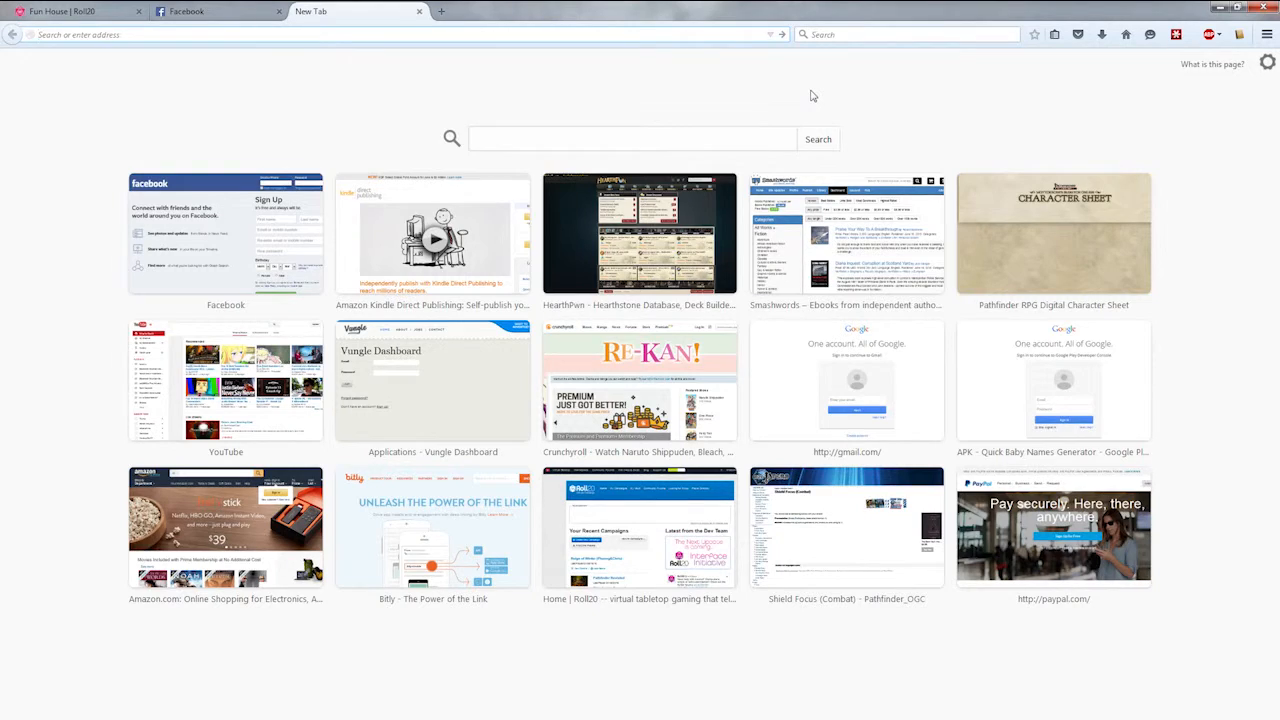
pyautogui.write('mannequin')
pyautogui.press('Return')
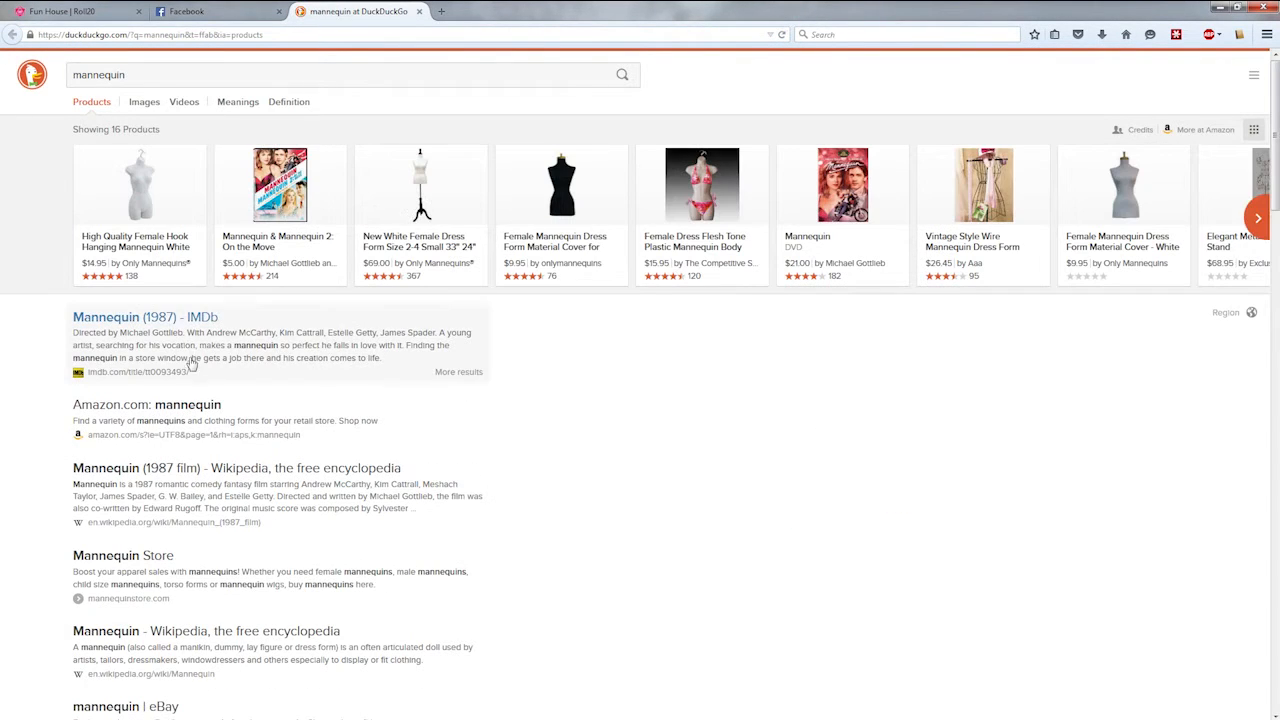
pyautogui.click(157, 76)
pyautogui.doubleClick(157, 76)
# Return to the Roll20 tab and search the art library for mannequin, limited to Tokens.
pyautogui.click(60, 11)
pyautogui.tripleClick(1166, 111)
pyautogui.click(1166, 112)
pyautogui.moveTo(1158, 111); pyautogui.dragTo(1106, 122)
pyautogui.press('BackSpace')
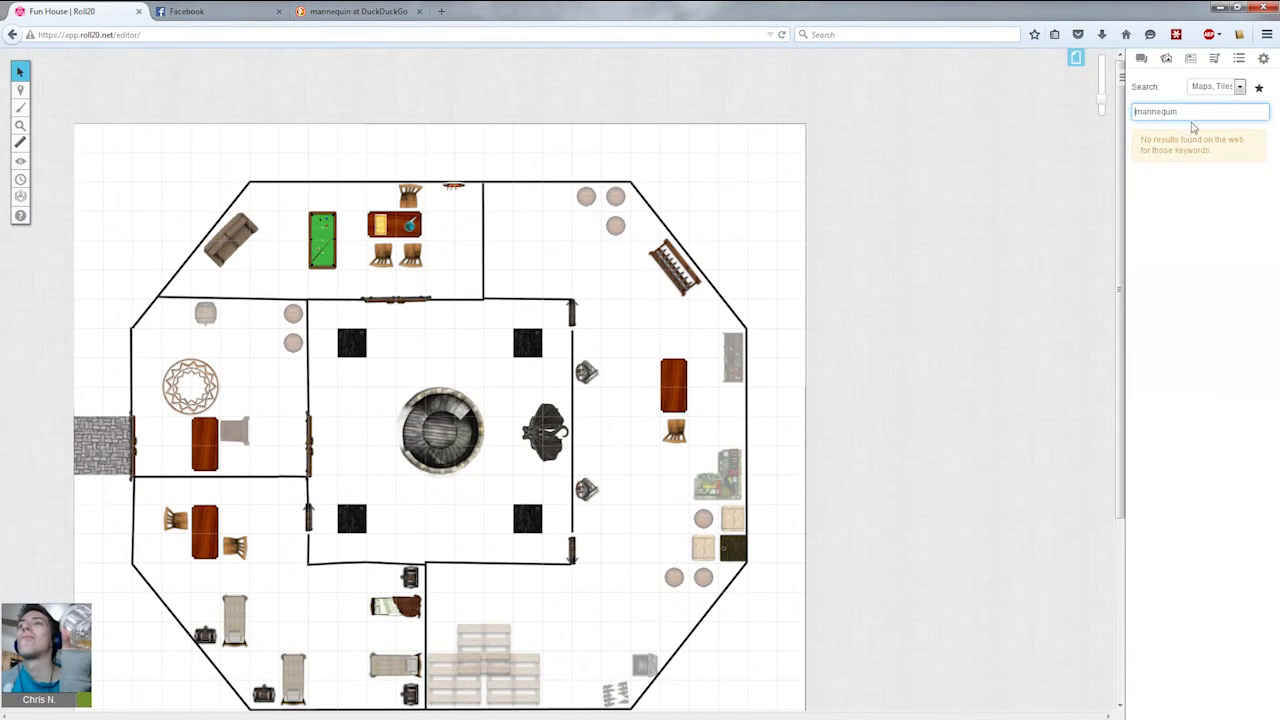
pyautogui.click(1221, 88)
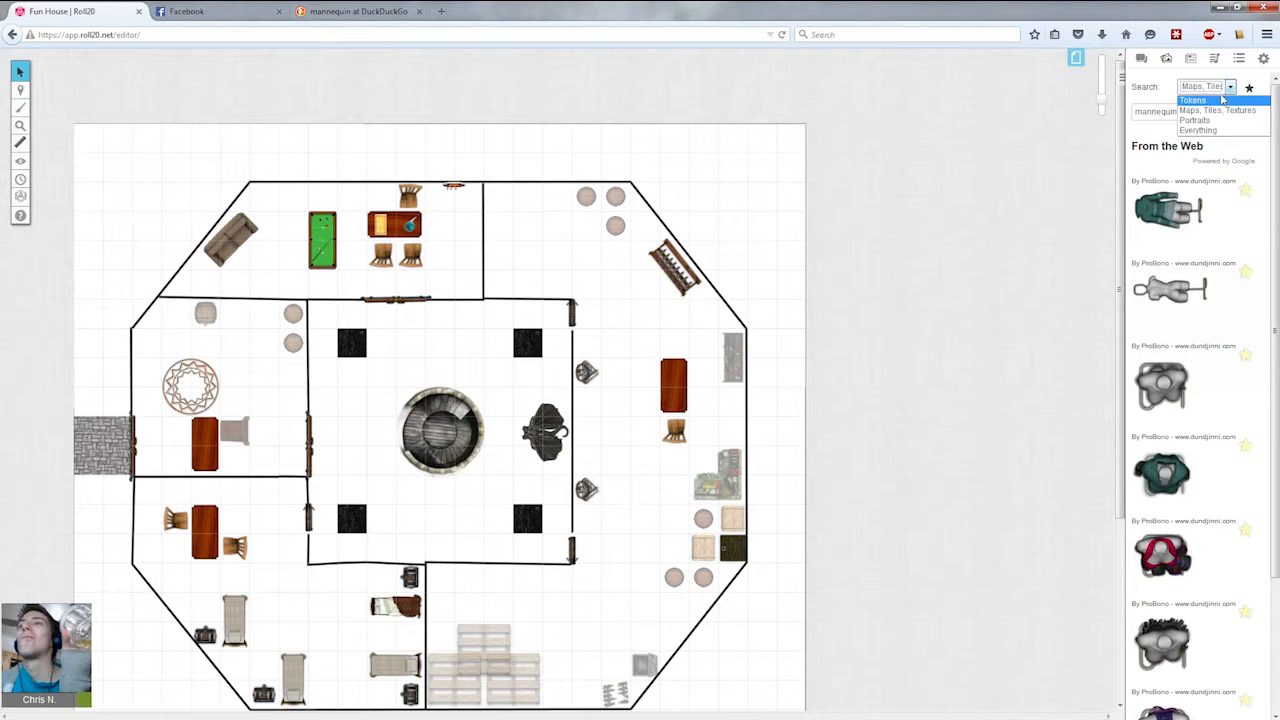
pyautogui.click(1231, 101)
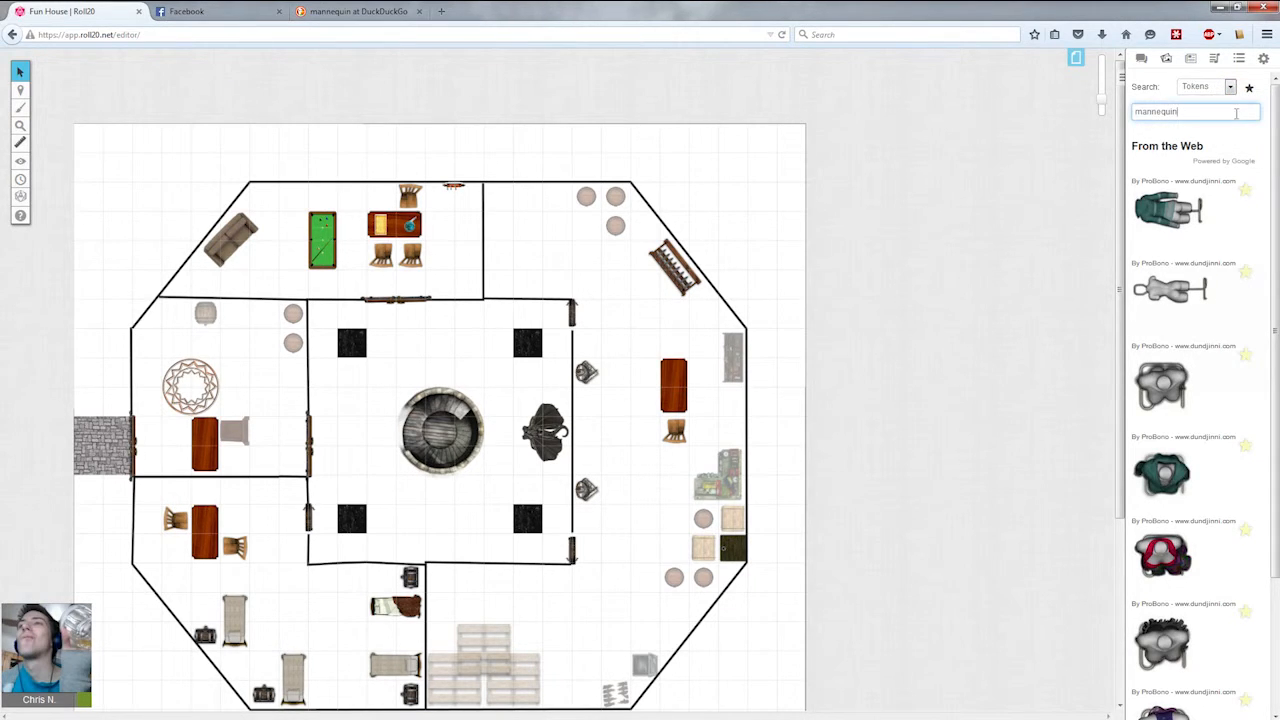
# Scroll through the mannequin token results to examine the available images.
pyautogui.scroll(-2, 1183, 348)
pyautogui.scroll(-5, 1183, 348)
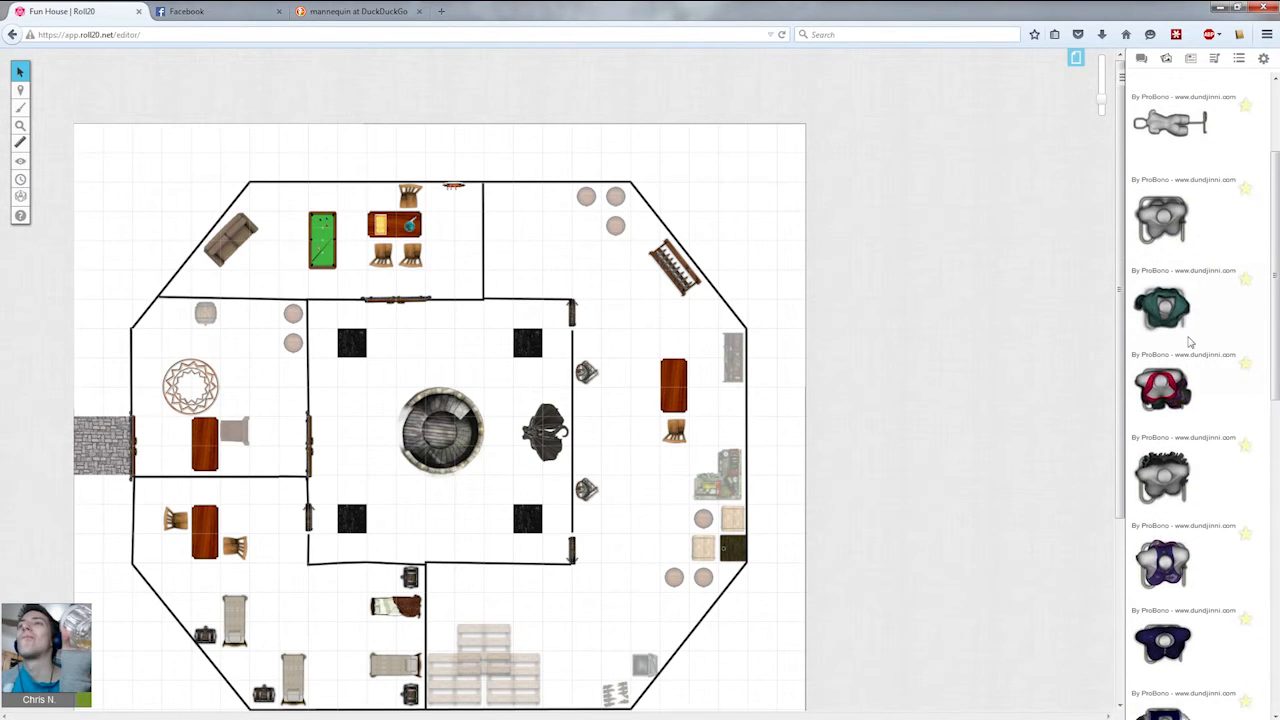
pyautogui.scroll(-10, 1187, 337)
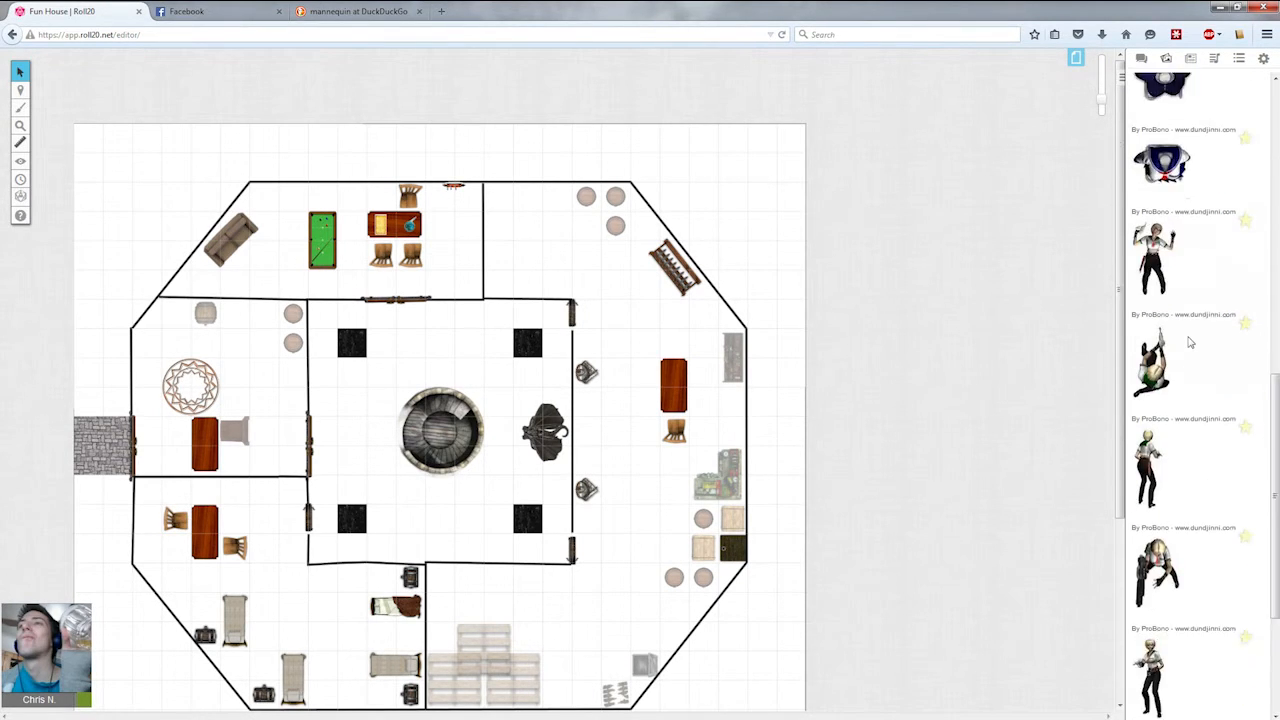
pyautogui.scroll(-3, 1188, 335)
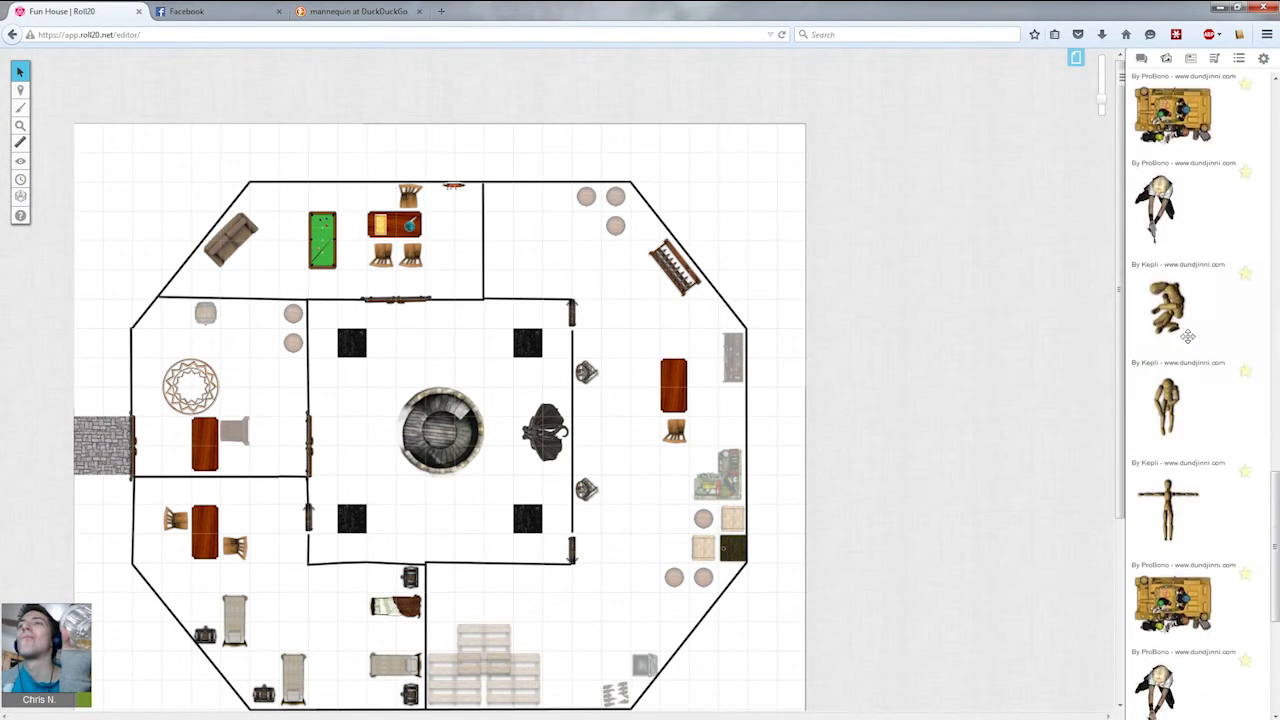
pyautogui.scroll(-1, 1212, 495)
pyautogui.scroll(-8, 1213, 494)
pyautogui.scroll(-8, 1215, 493)
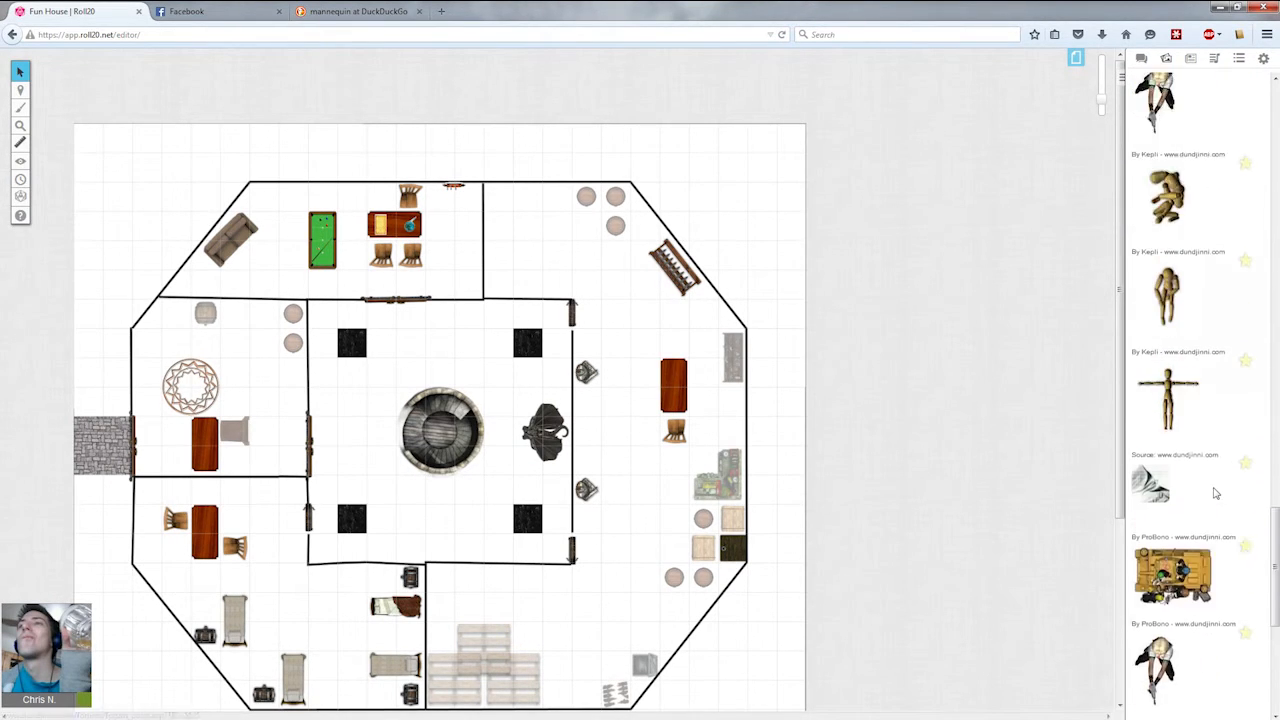
pyautogui.scroll(-6, 1215, 493)
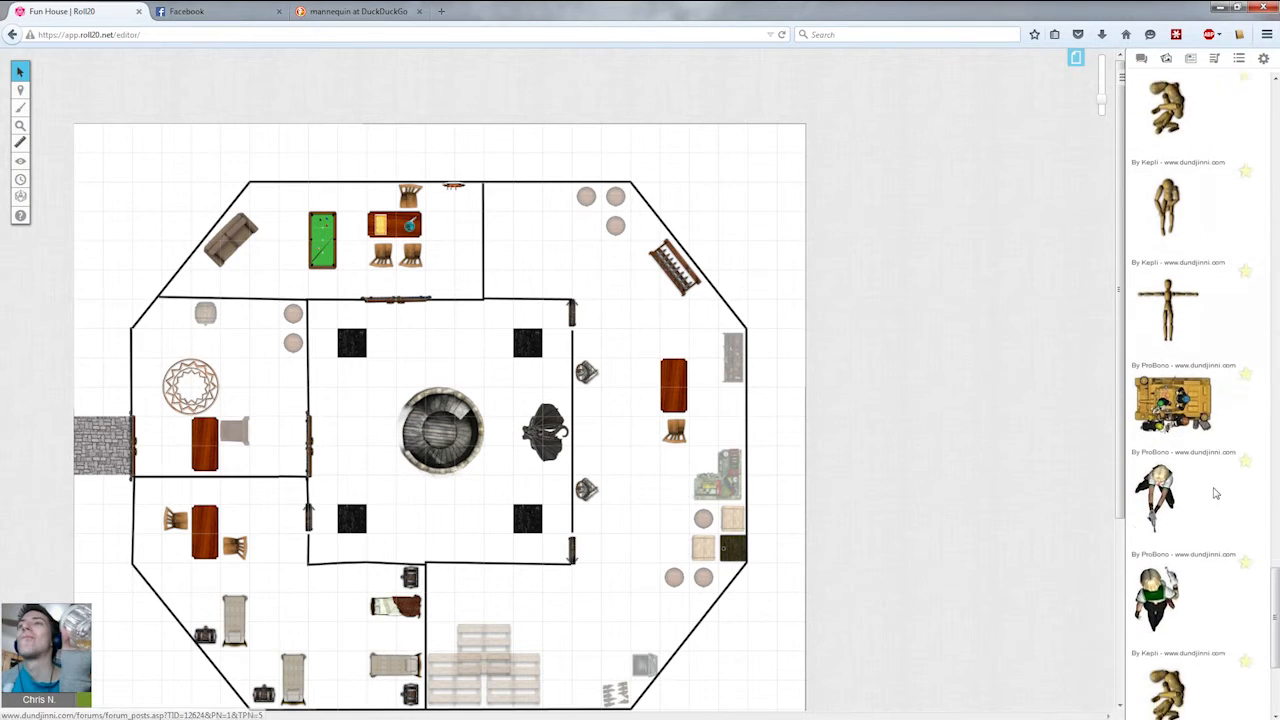
pyautogui.scroll(-6, 1258, 560)
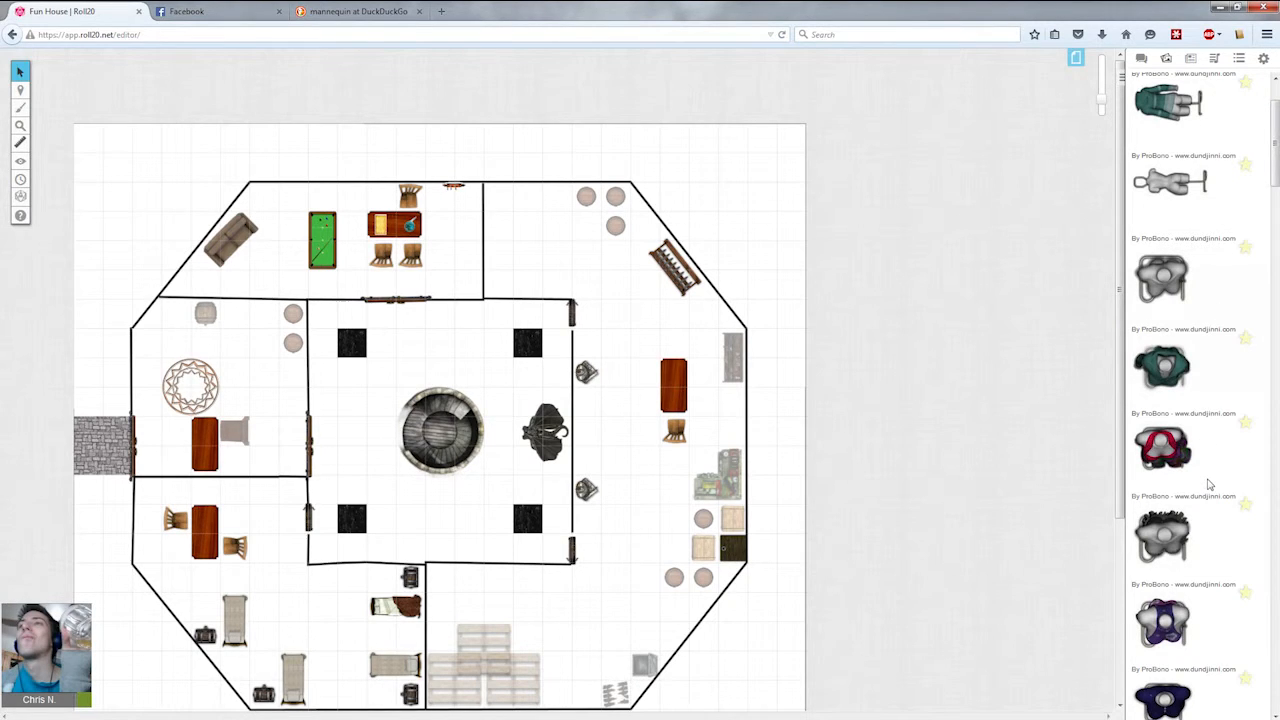
pyautogui.scroll(-5, 1218, 473)
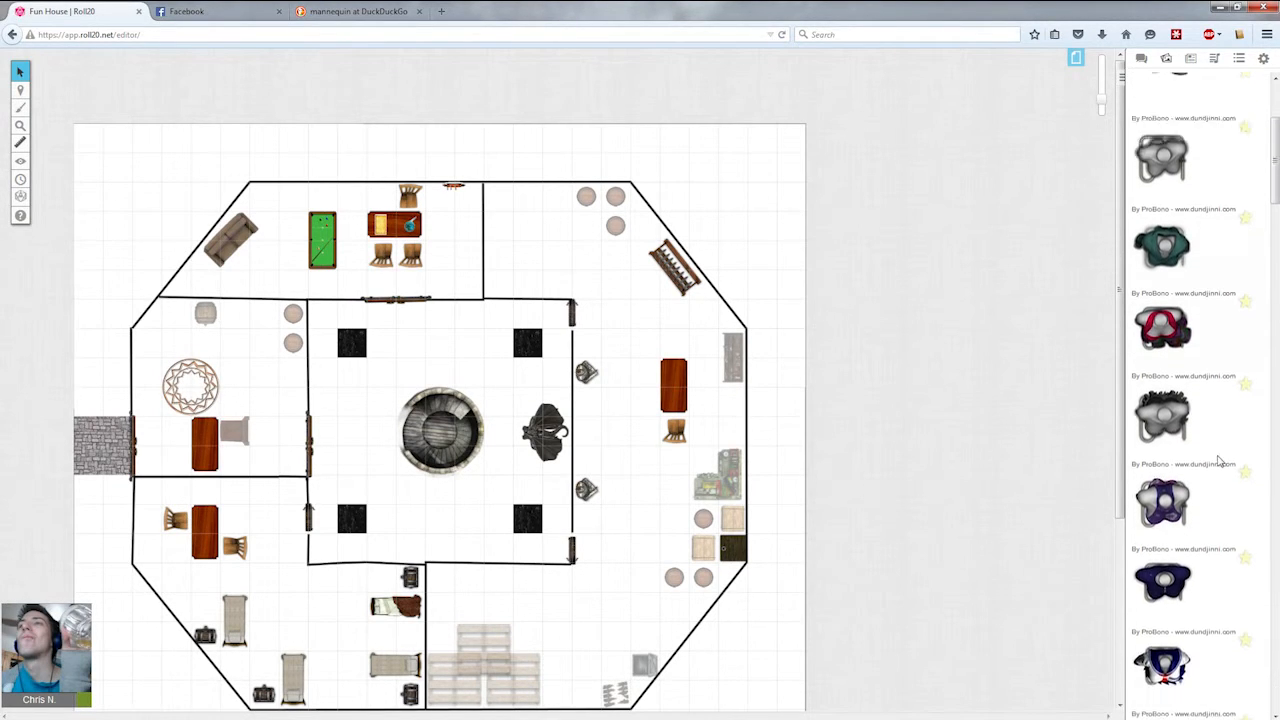
pyautogui.scroll(-3, 1237, 420)
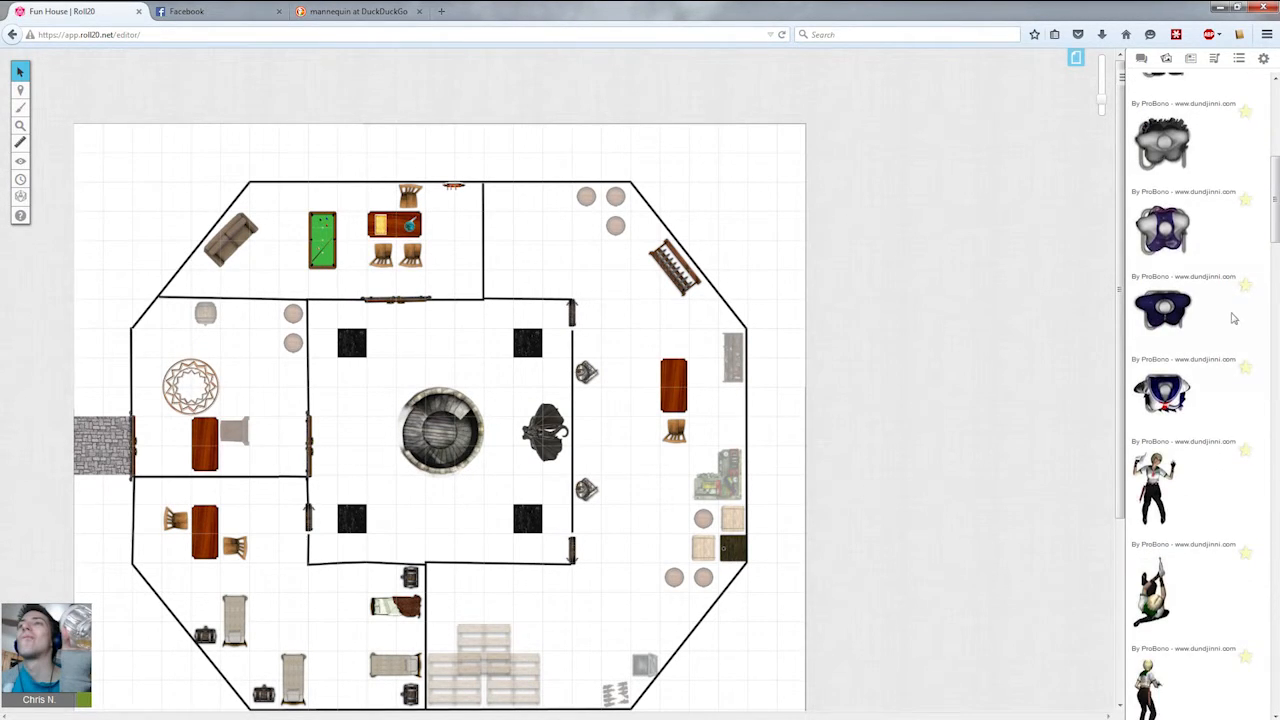
pyautogui.scroll(-15, 1218, 402)
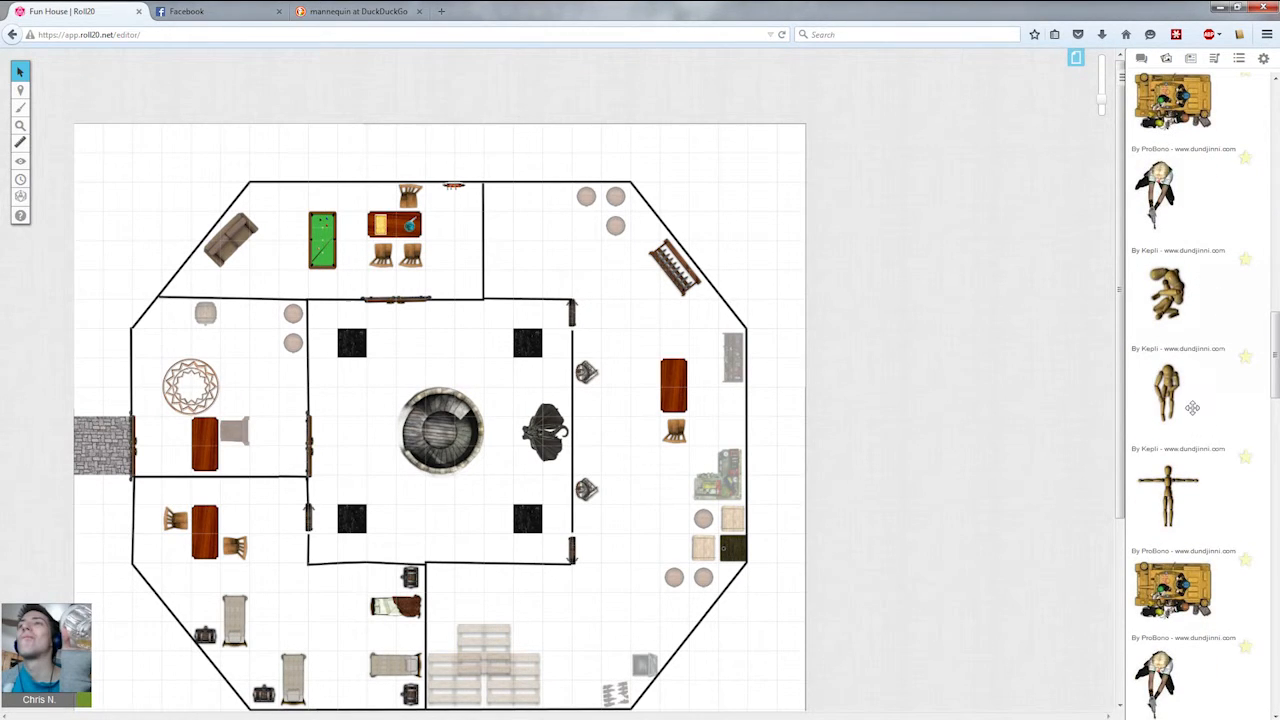
pyautogui.scroll(-5, 1192, 407)
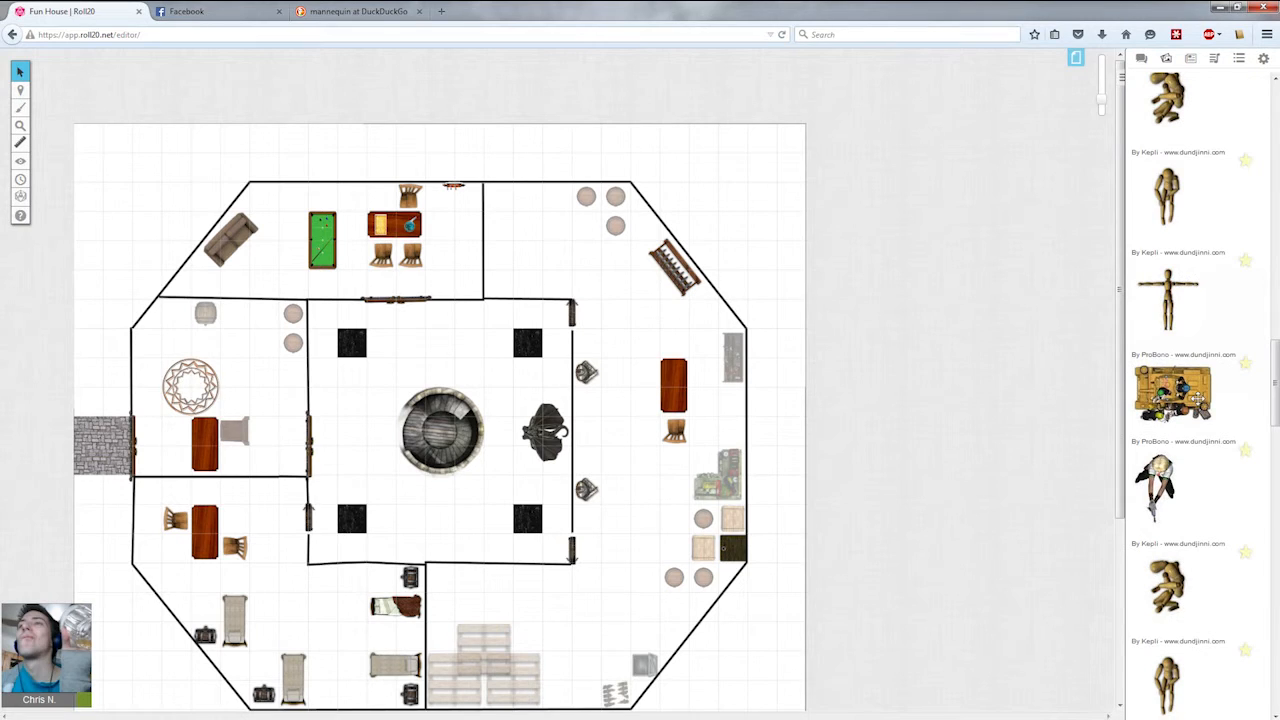
pyautogui.scroll(-3, 1200, 400)
pyautogui.scroll(-3, 1210, 400)
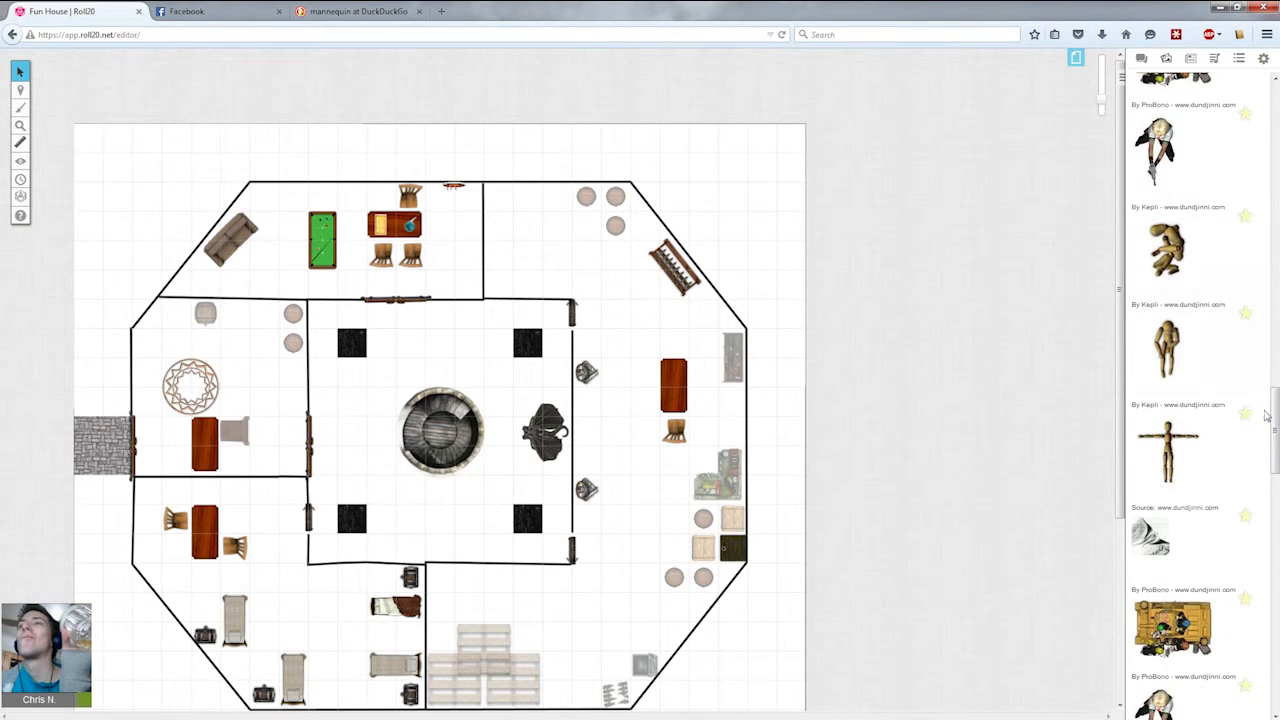
pyautogui.moveTo(1275, 428); pyautogui.dragTo(1273, 676)
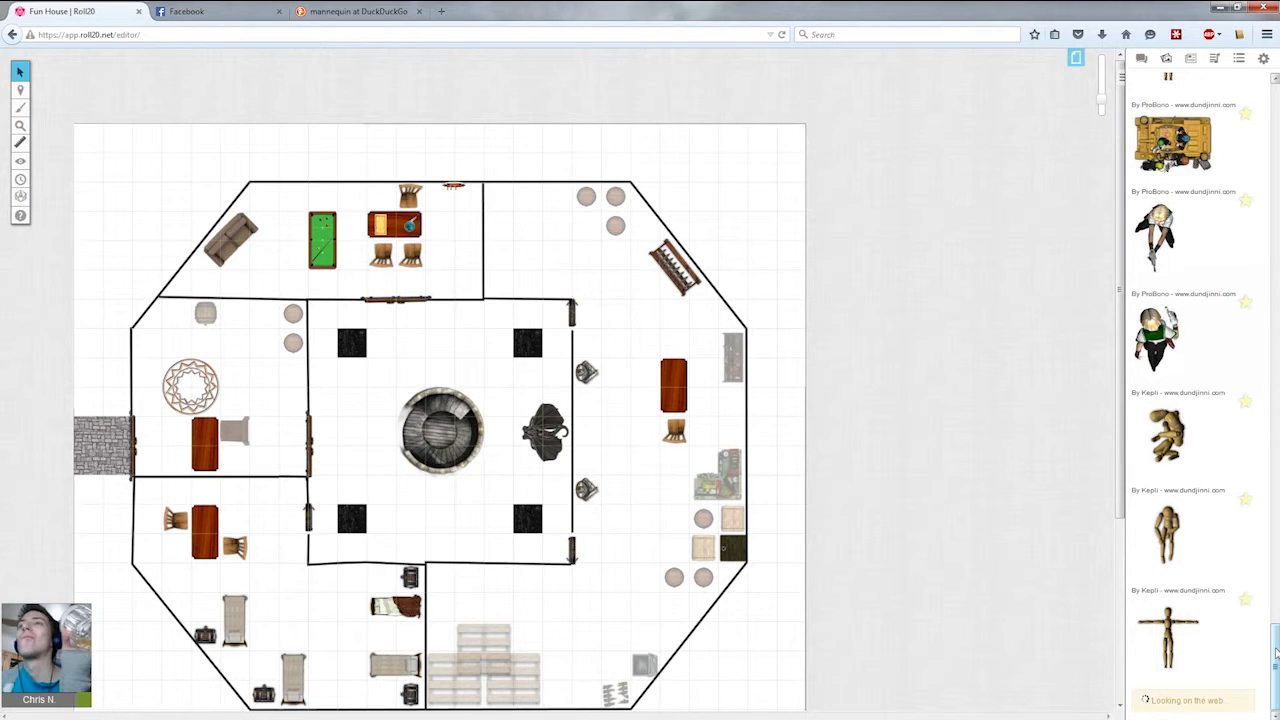
pyautogui.moveTo(1276, 655); pyautogui.dragTo(1275, 75)
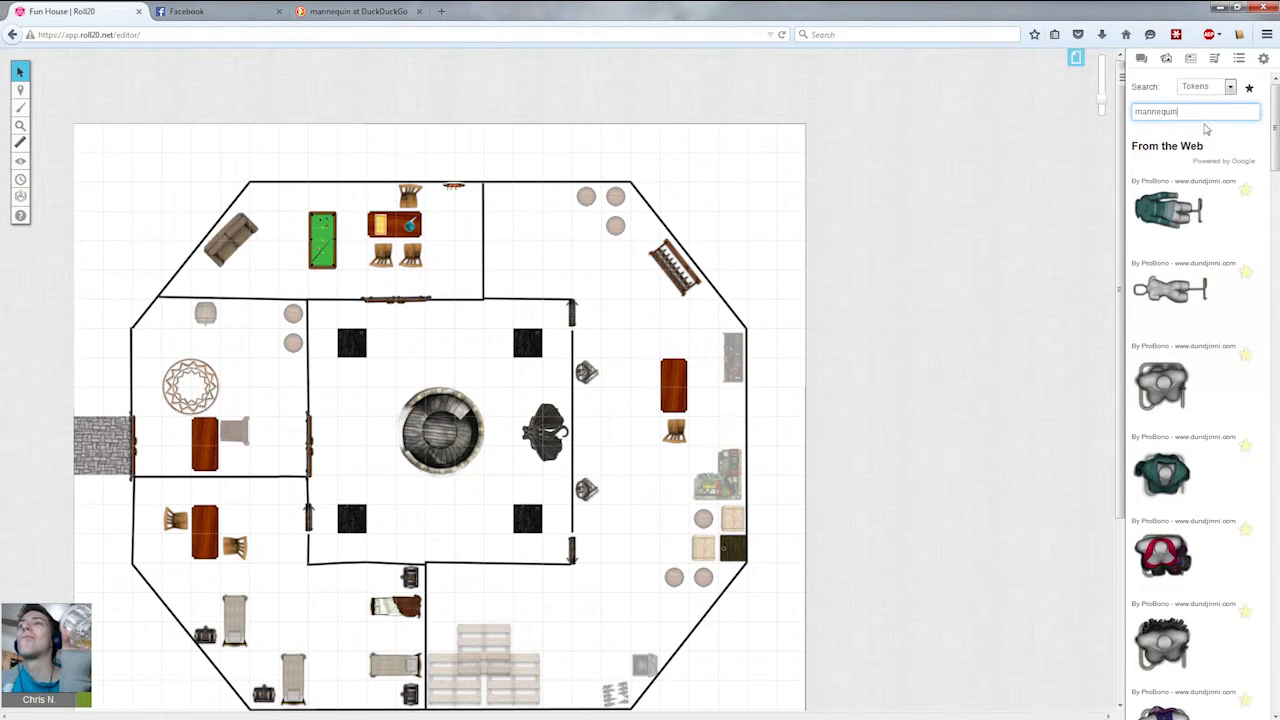
pyautogui.scroll(-5, 1207, 346)
pyautogui.scroll(3, 1207, 346)
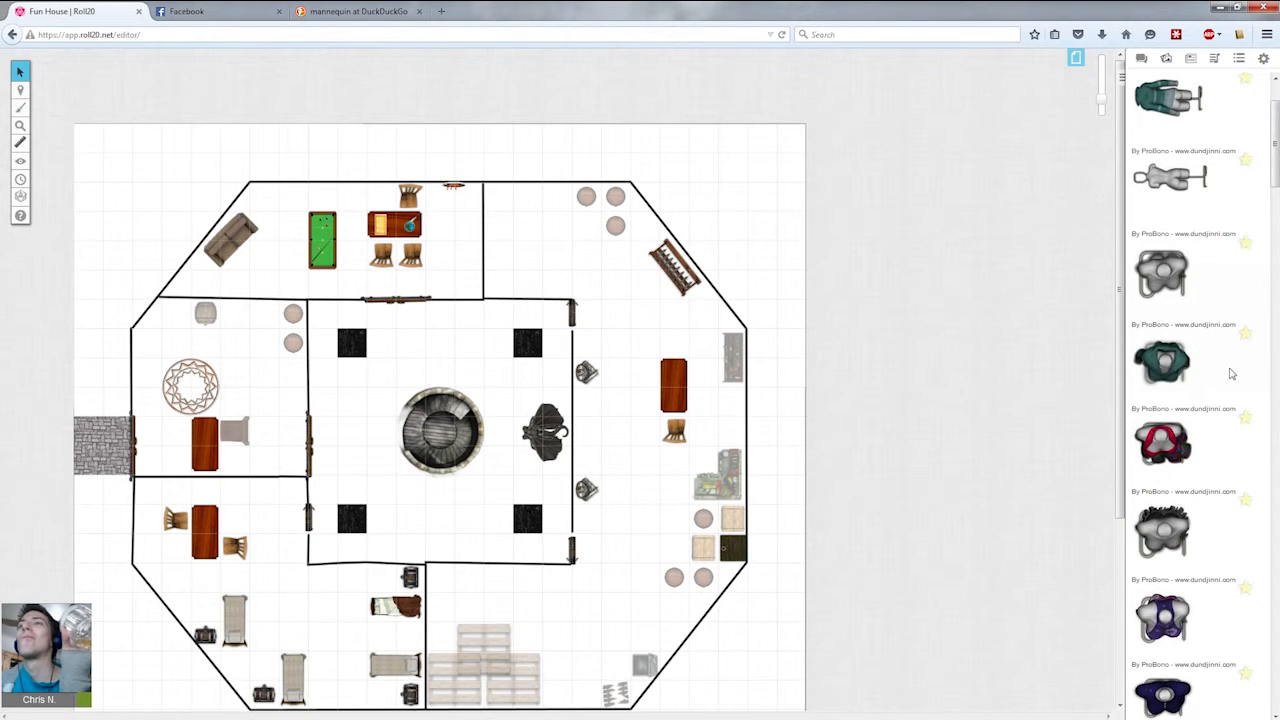
# Place a grey mannequin token in the east room next to the west wall.
pyautogui.moveTo(1163, 277); pyautogui.dragTo(576, 406)
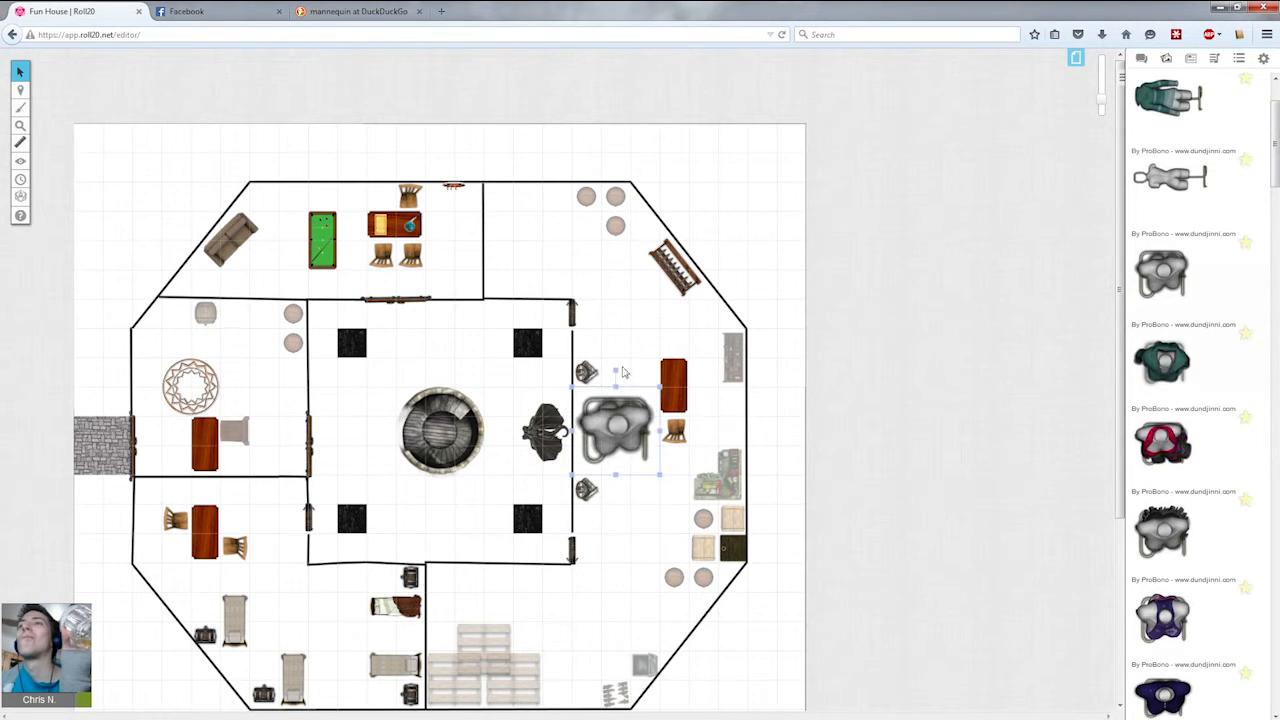
# Shrink the grey mannequin and duplicate it into a column of five mannequins along the east room's west wall.
pyautogui.click(627, 398)
pyautogui.moveTo(615, 368); pyautogui.dragTo(562, 436)
pyautogui.moveTo(660, 387); pyautogui.dragTo(592, 436)
pyautogui.hotkey('ctrl', 'c')
pyautogui.hotkey('ctrl', 'v')
pyautogui.moveTo(588, 403); pyautogui.dragTo(595, 461)
pyautogui.hotkey('ctrl', 'v')
pyautogui.click(640, 468)
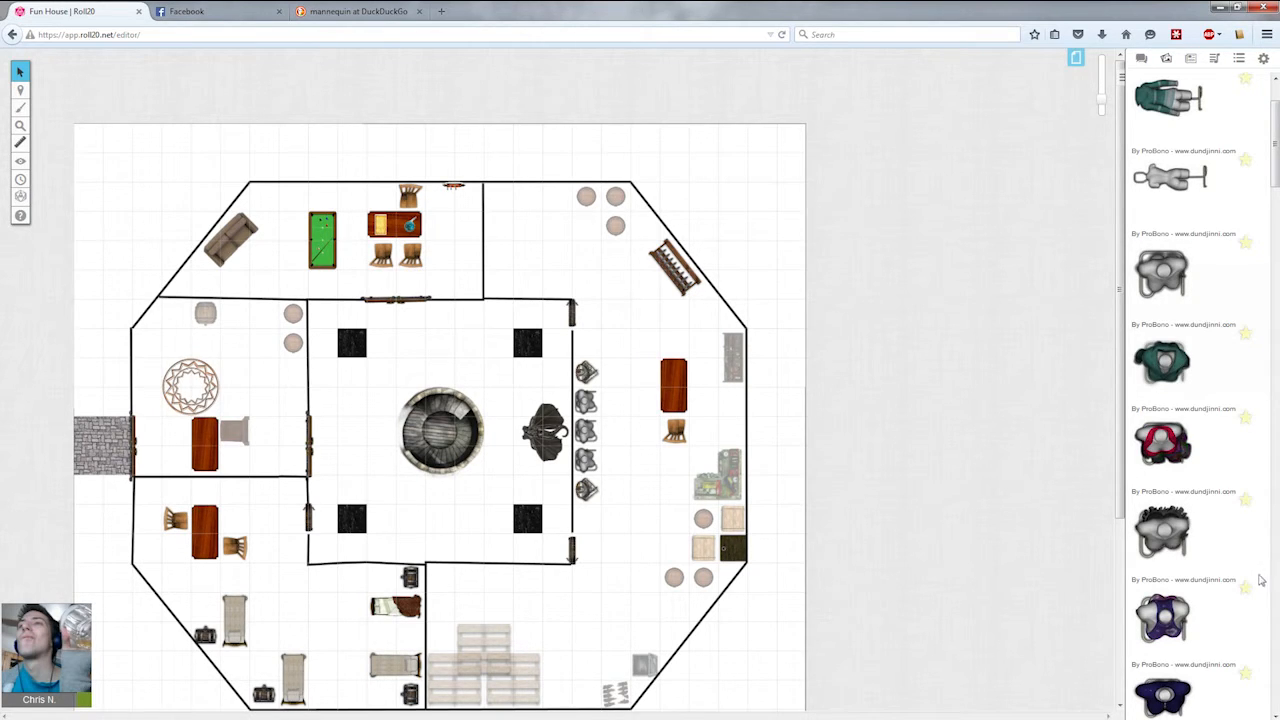
# Search the art library for weapon rack tokens and scroll through the results.
pyautogui.scroll(-15, 1225, 600)
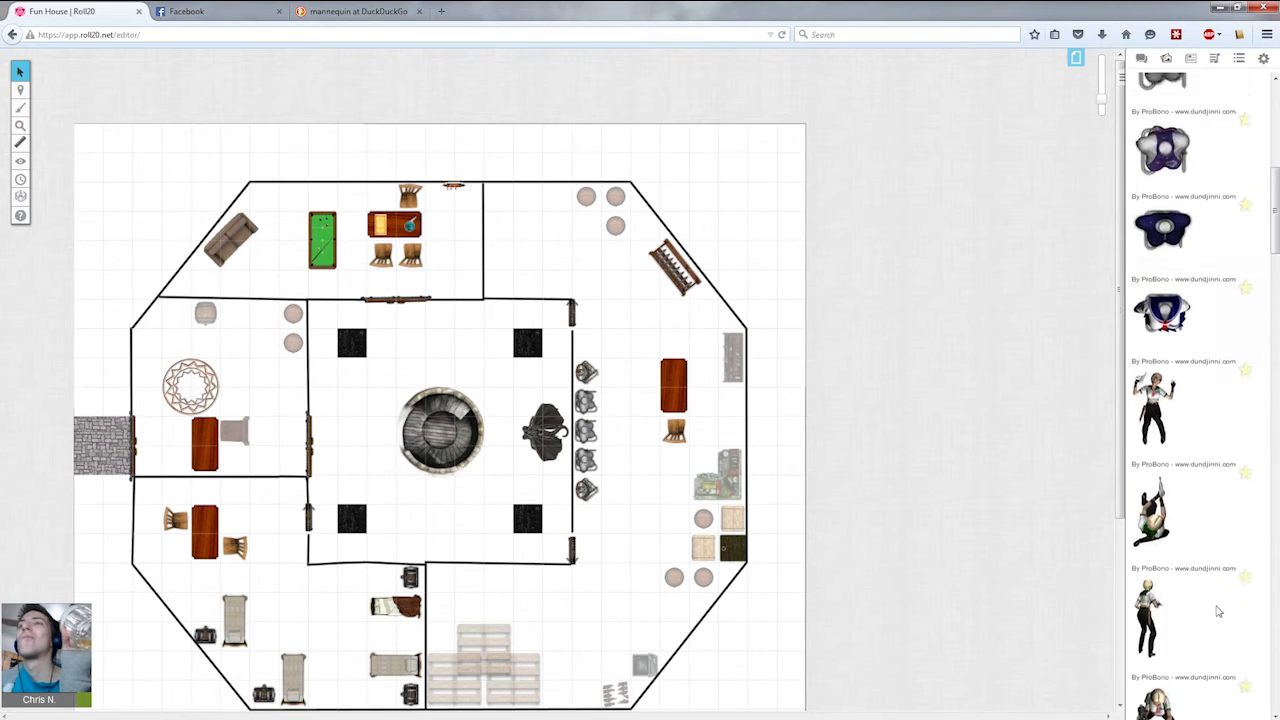
pyautogui.moveTo(1275, 265); pyautogui.dragTo(909, 320)
pyautogui.scroll(-1, 782, 512)
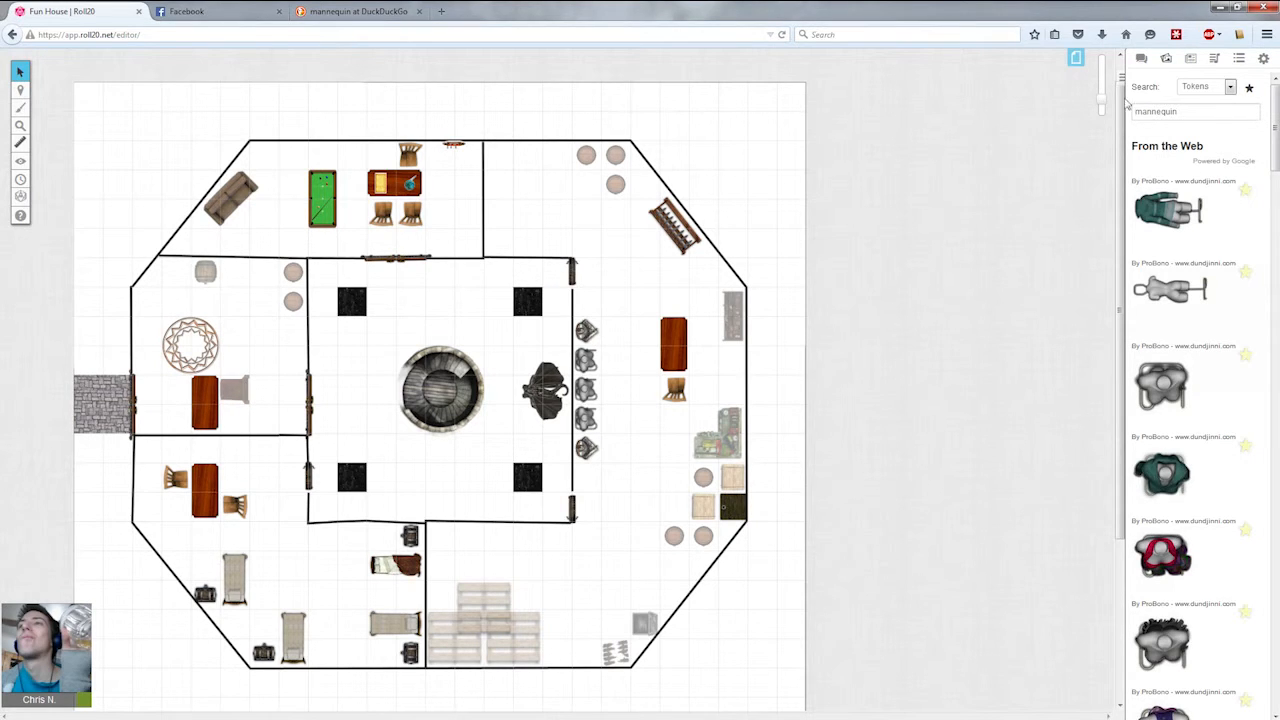
pyautogui.doubleClick(1244, 111)
pyautogui.write('weapon rack')
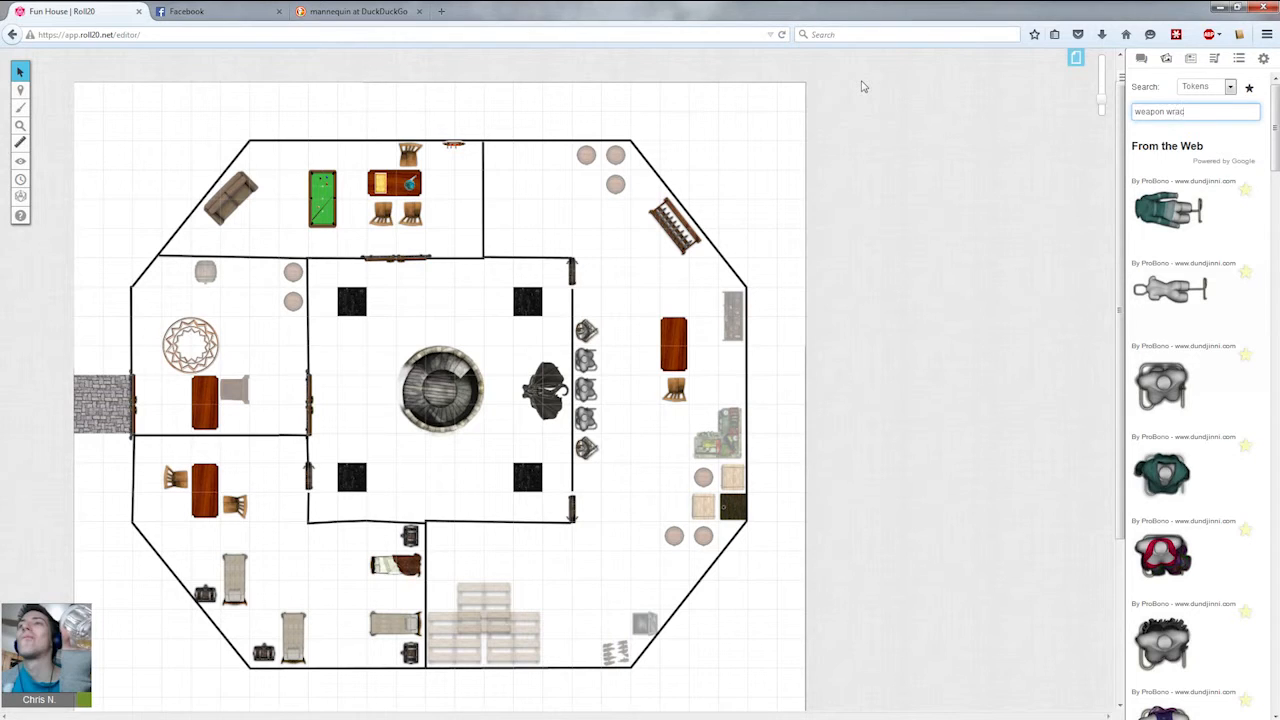
pyautogui.press('Return')
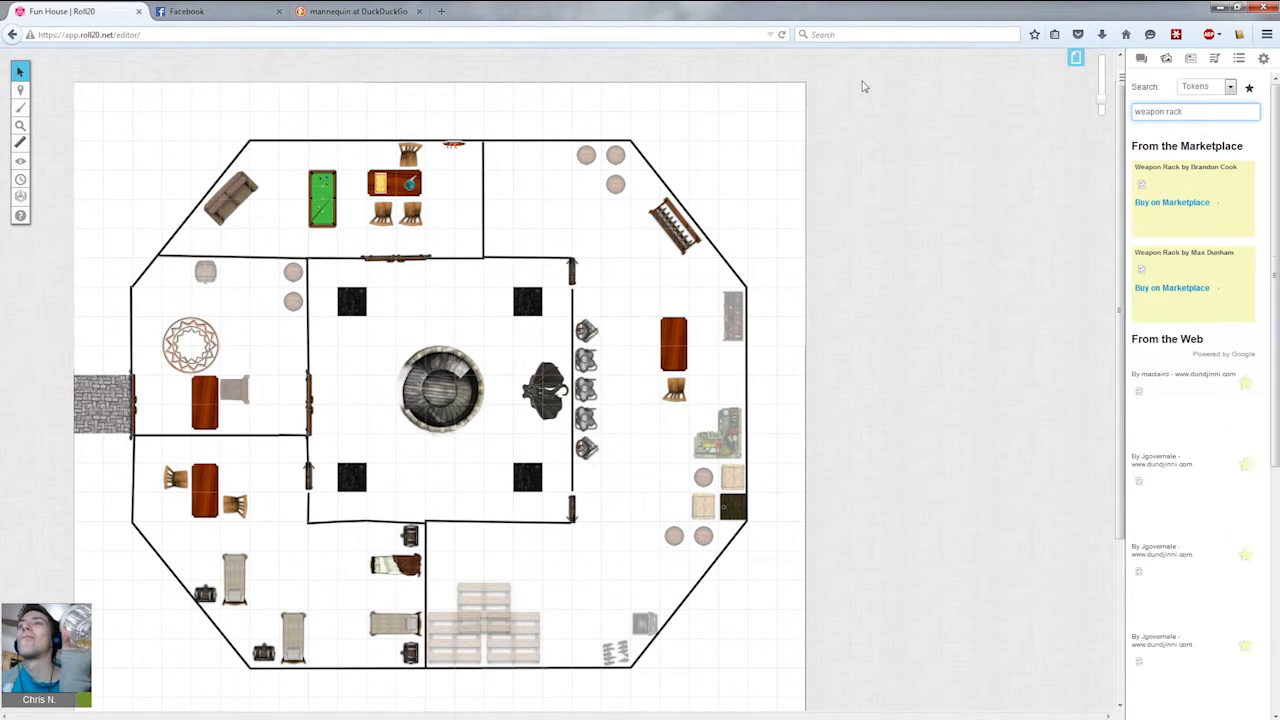
pyautogui.scroll(-5, 1225, 416)
pyautogui.scroll(-5, 1222, 422)
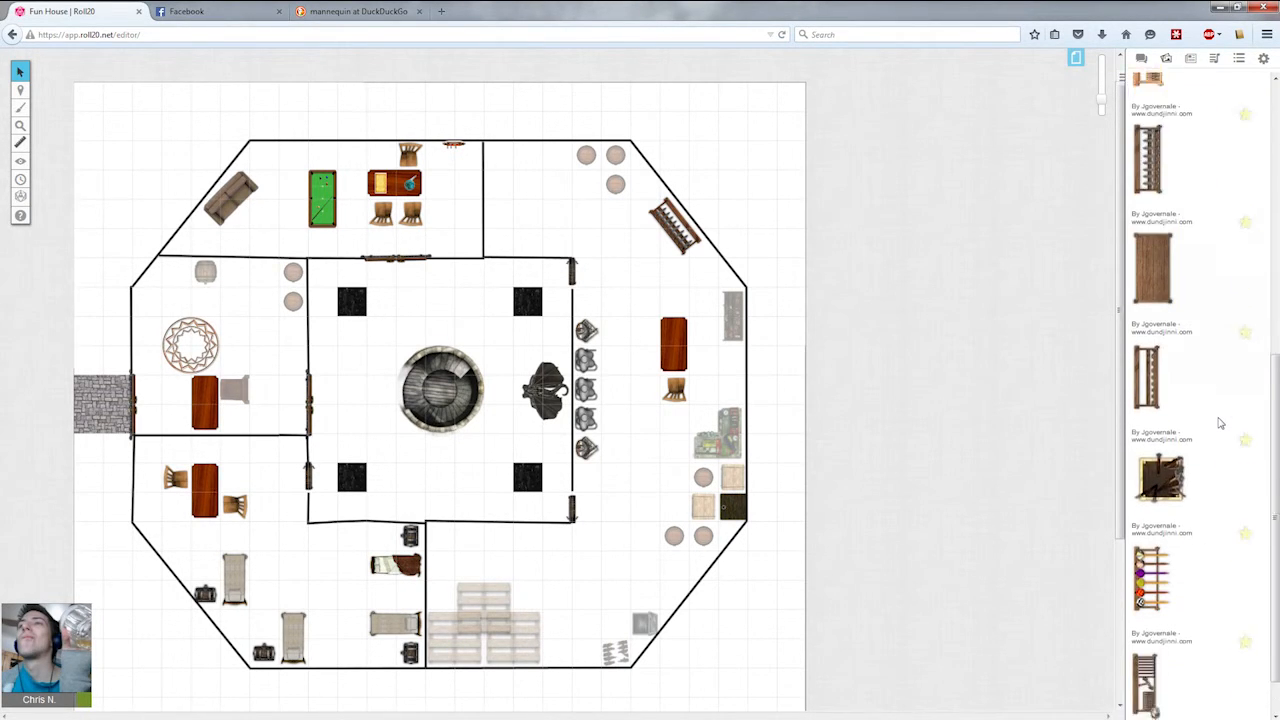
pyautogui.scroll(-3, 1219, 423)
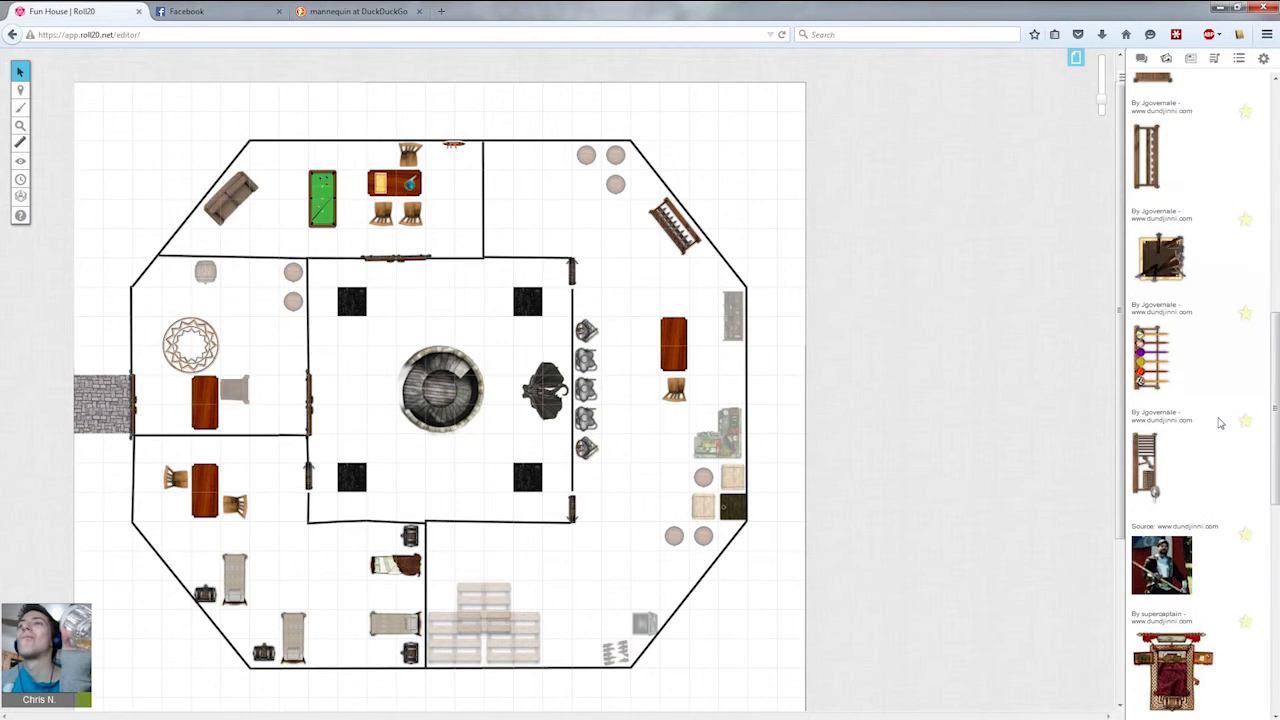
# Place a square weapon rack token in the south-east room, just north of the stacked crates.
pyautogui.moveTo(1152, 250); pyautogui.dragTo(565, 578)
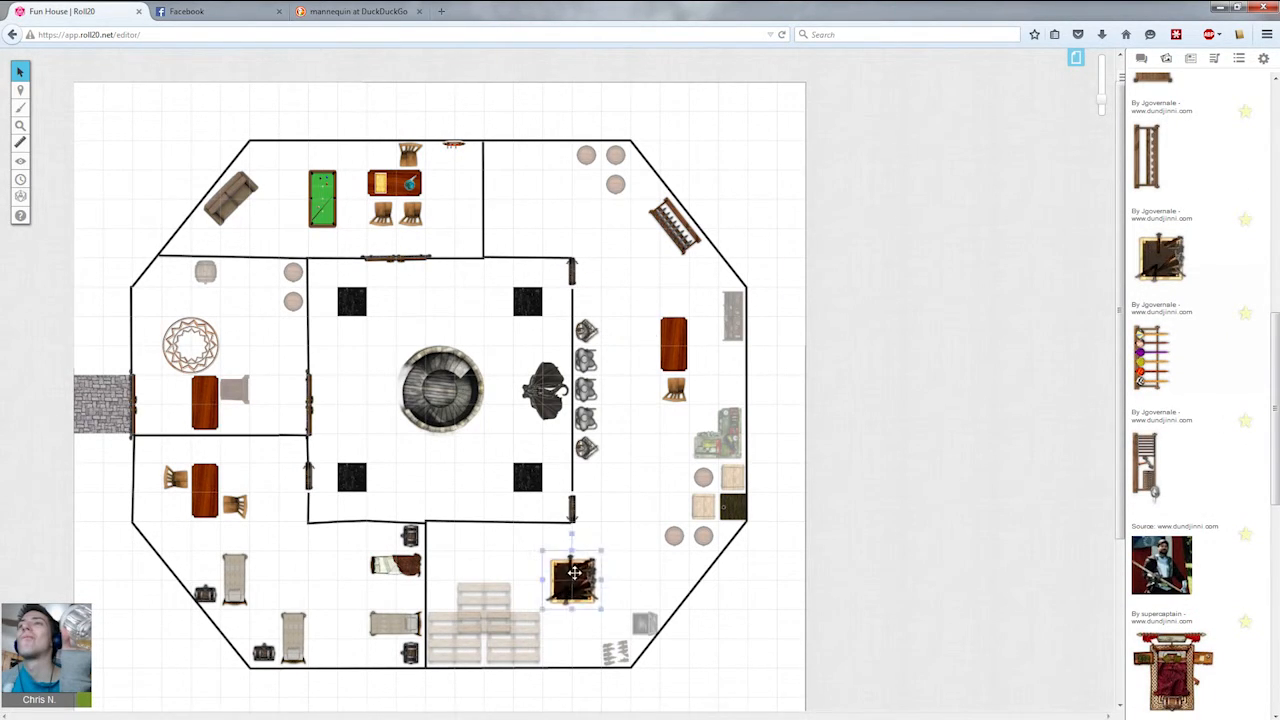
pyautogui.moveTo(572, 533); pyautogui.dragTo(571, 628)
pyautogui.moveTo(580, 578); pyautogui.dragTo(521, 234)
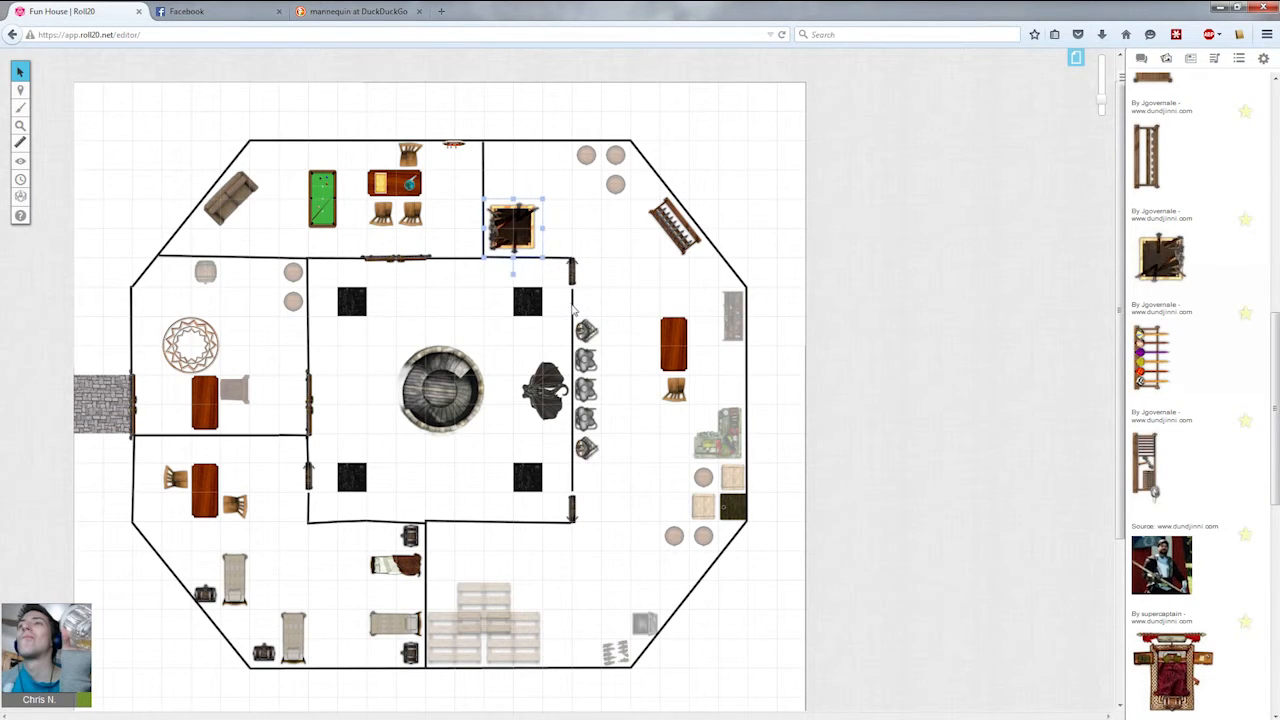
pyautogui.moveTo(540, 228); pyautogui.dragTo(570, 548)
pyautogui.click(600, 555)
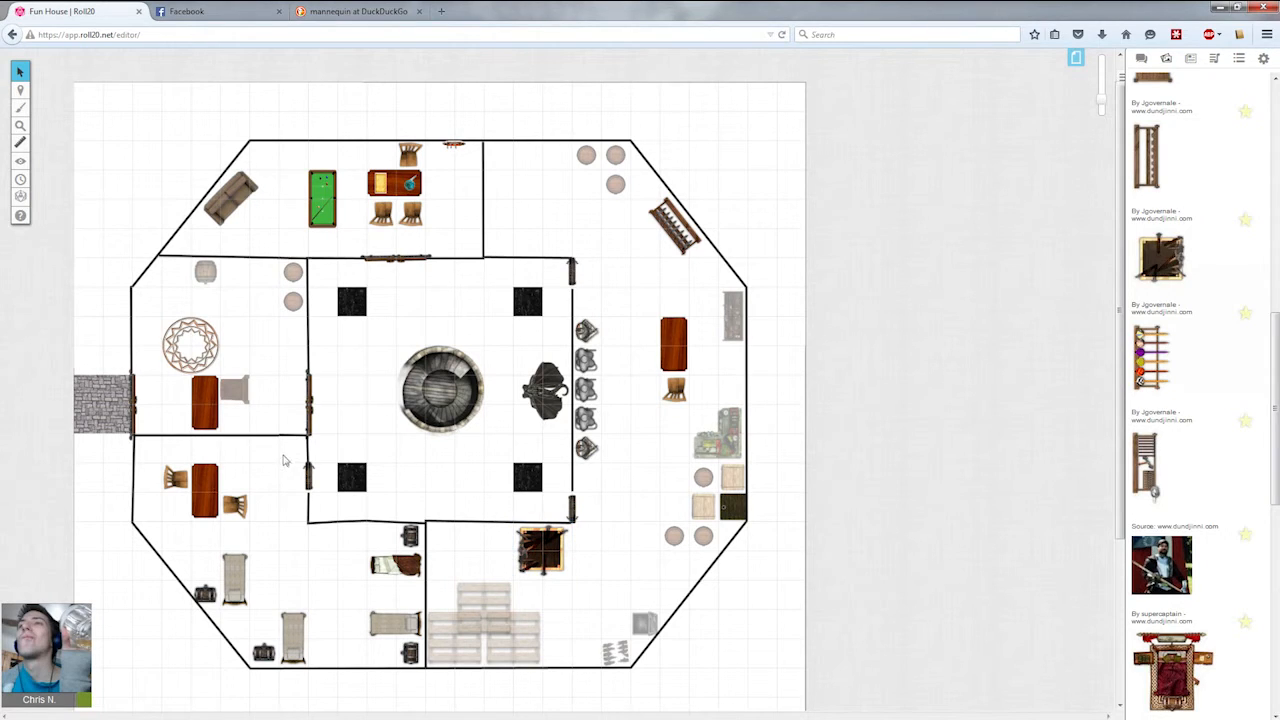